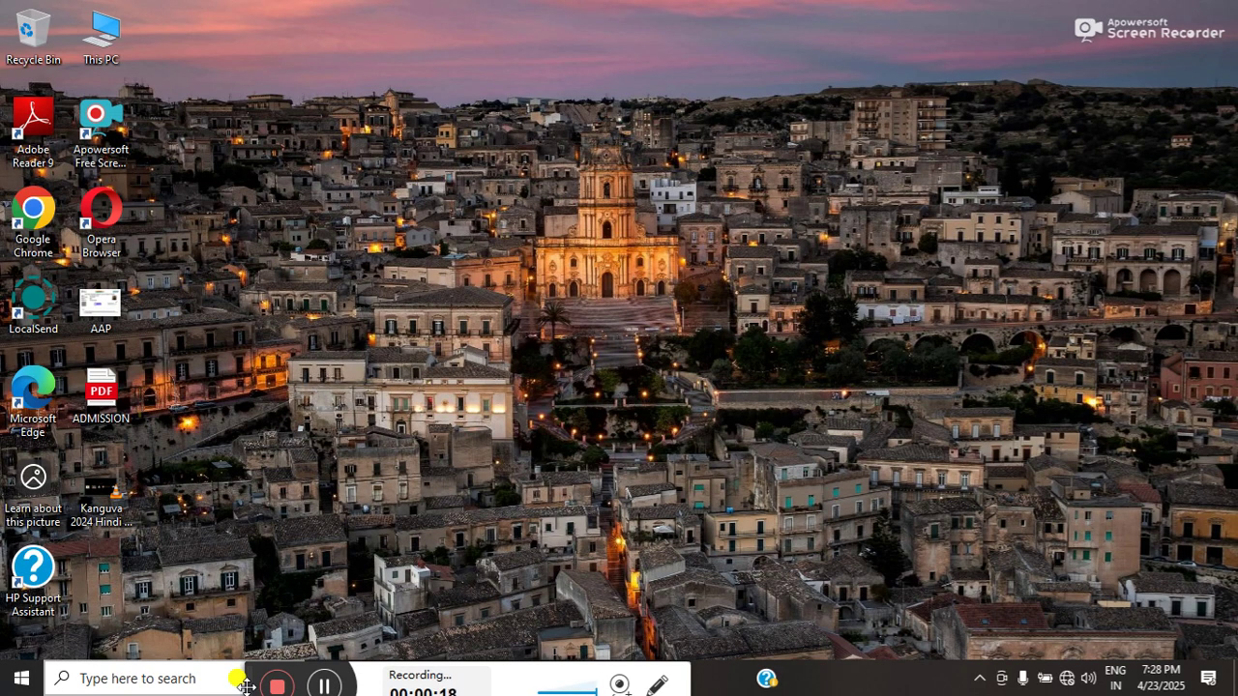
# - Launch Excel by running 'excel' from the Windows Run prompt
pyautogui.press('super+r')
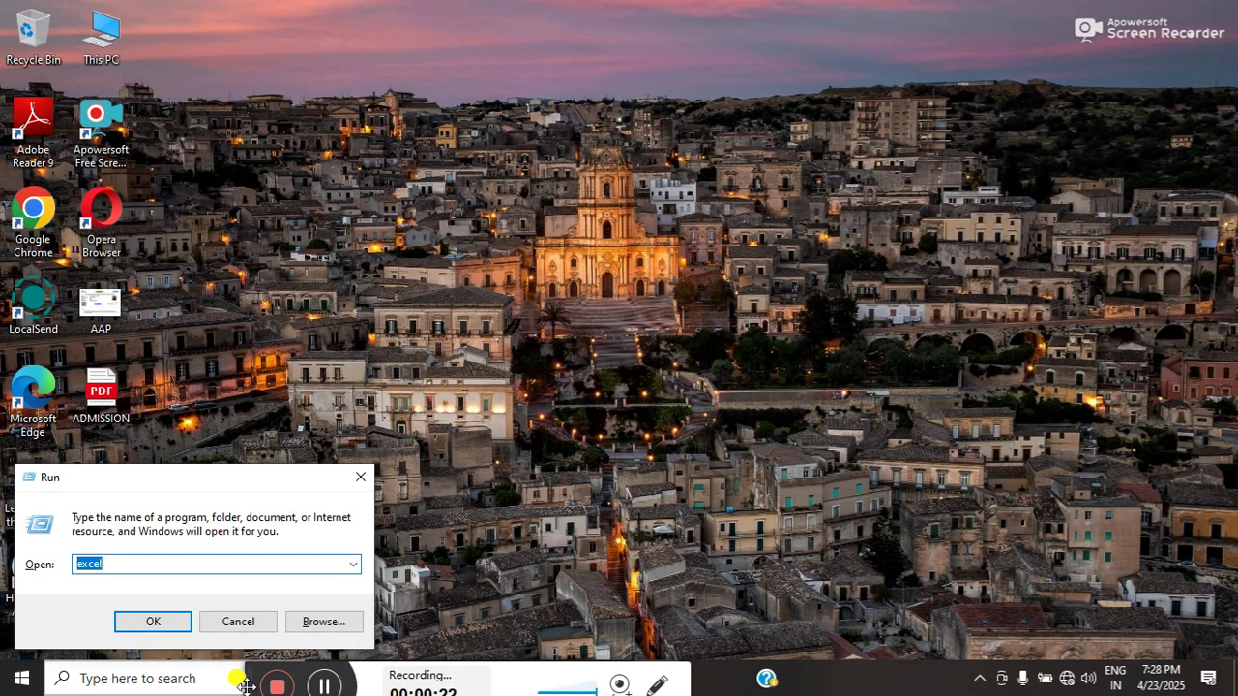
pyautogui.press('Return')
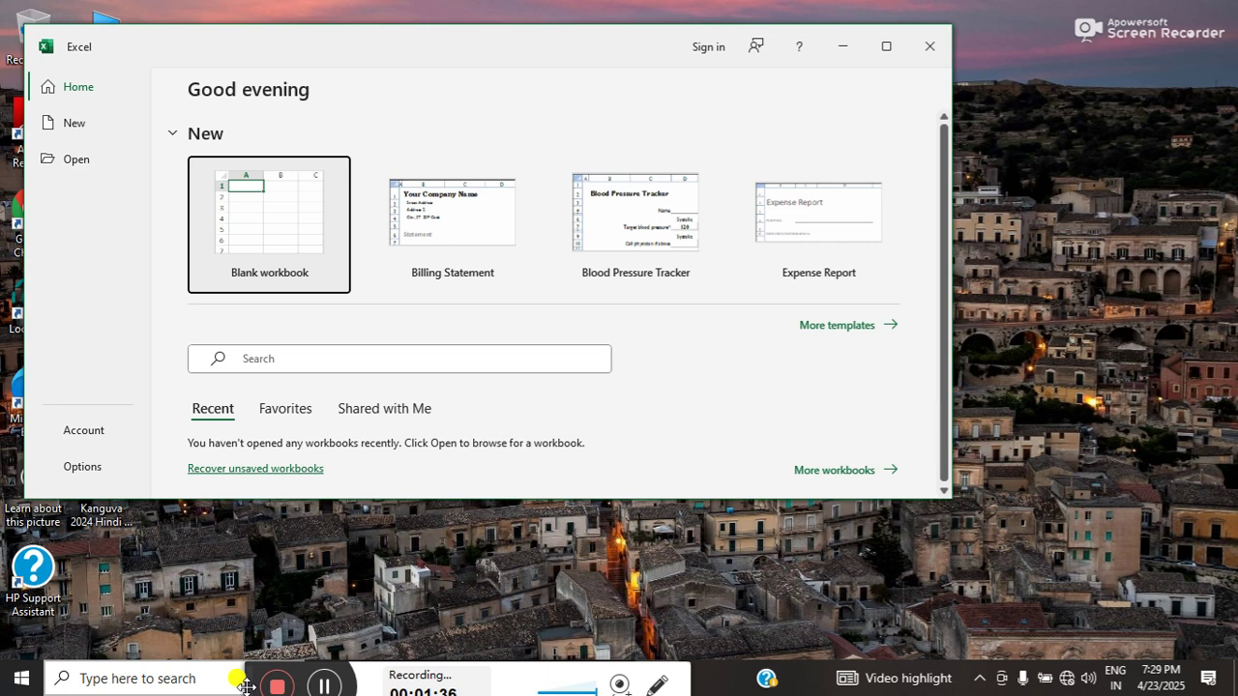
# - Quit Excel, discarding the recovered files, and bring up the Run prompt again
pyautogui.click(945, 49)
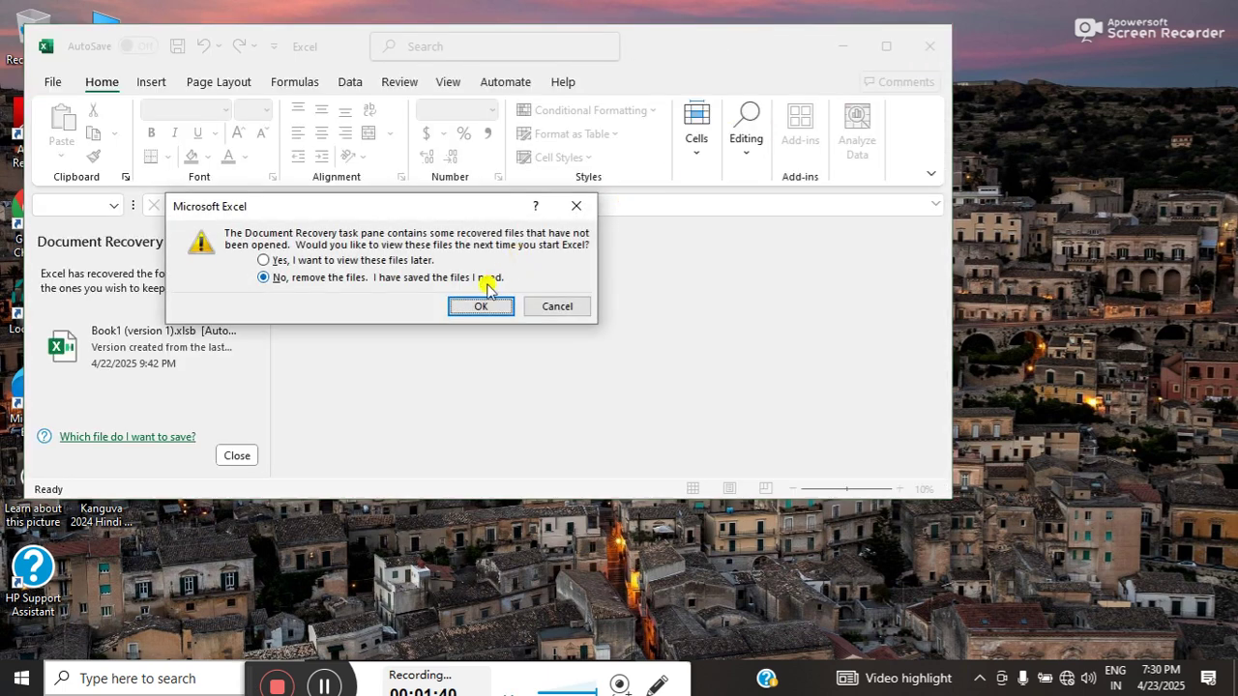
pyautogui.click(475, 301)
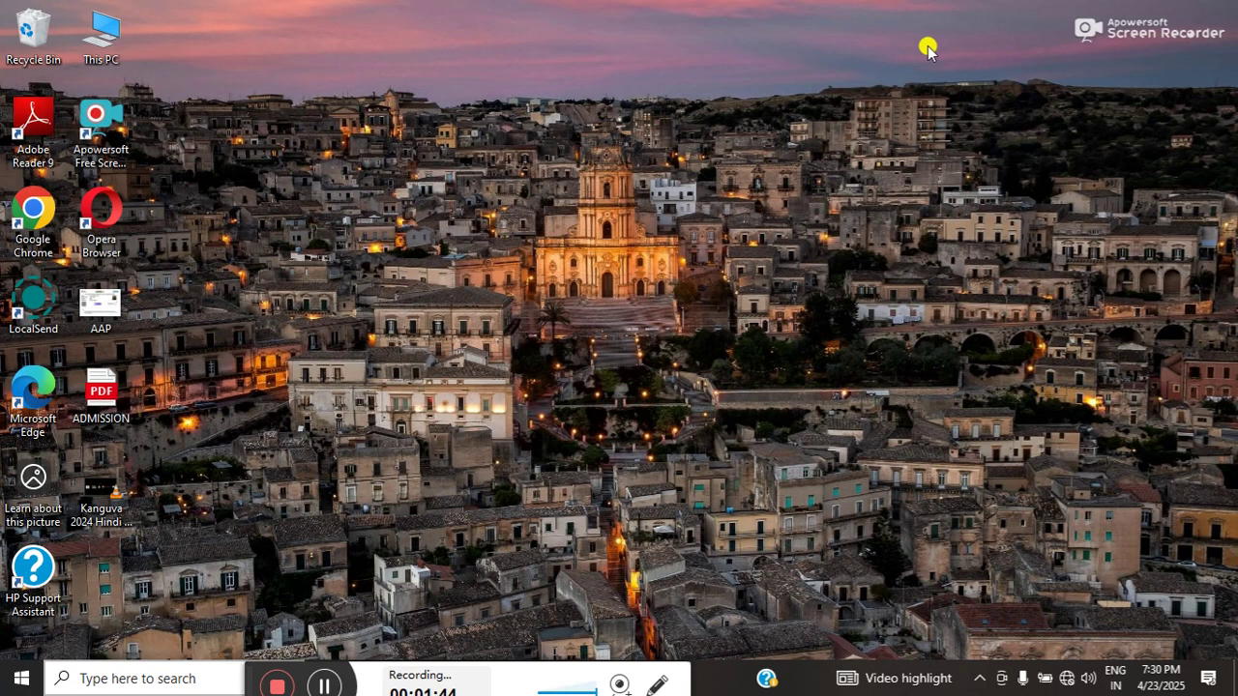
pyautogui.press('super+r')
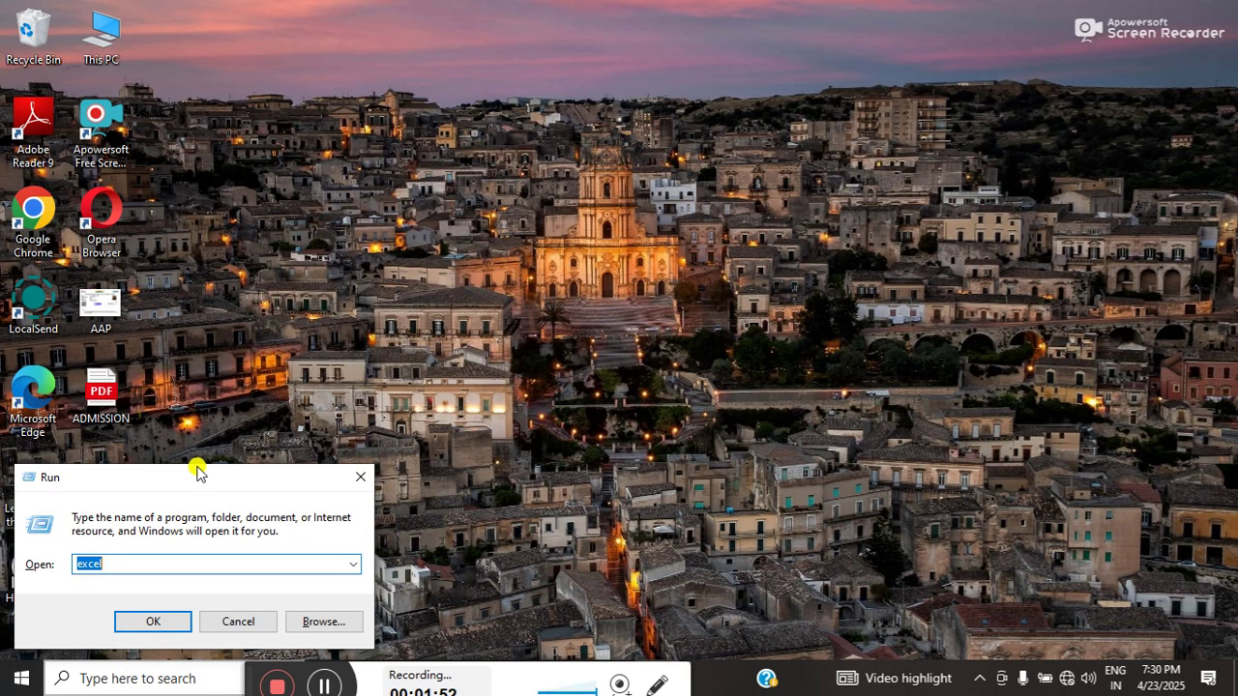
# - Relaunch Excel by re-entering 'excel' in the centred Run dialog
pyautogui.moveTo(196, 471); pyautogui.dragTo(535, 232)
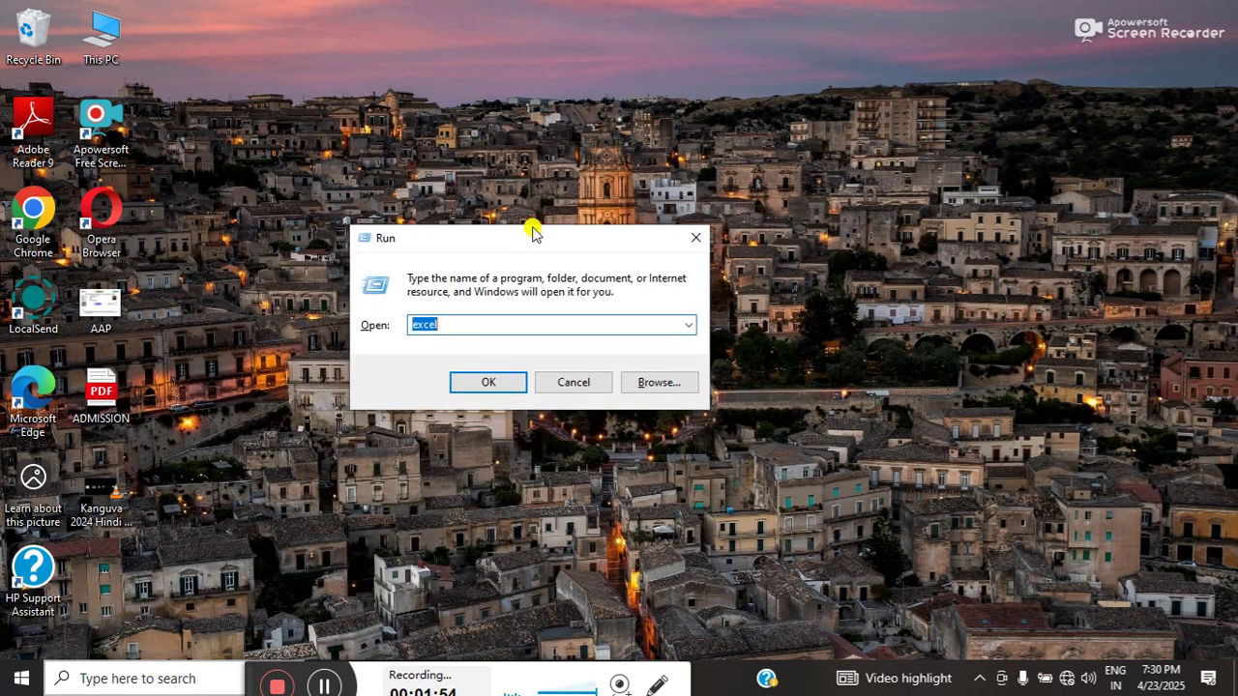
pyautogui.click(453, 325)
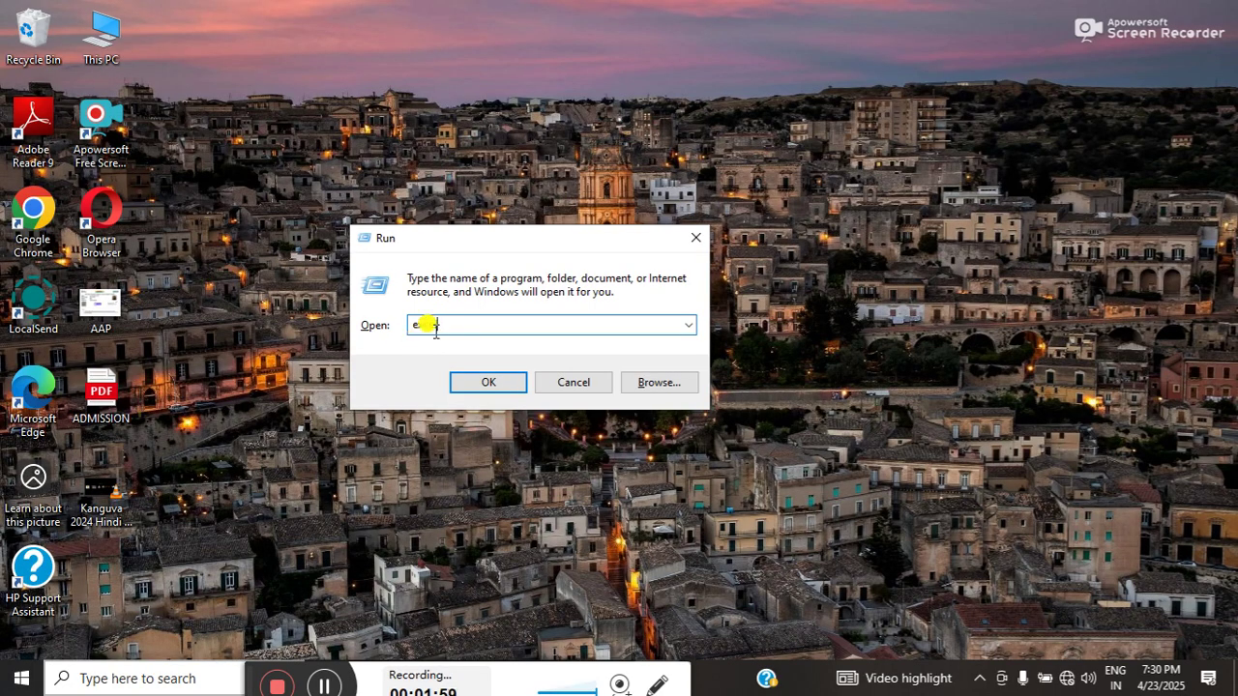
pyautogui.press('BackSpace')
pyautogui.press('BackSpace')
pyautogui.press('BackSpace')
pyautogui.press('BackSpace')
pyautogui.press('BackSpace')
pyautogui.write('exc')
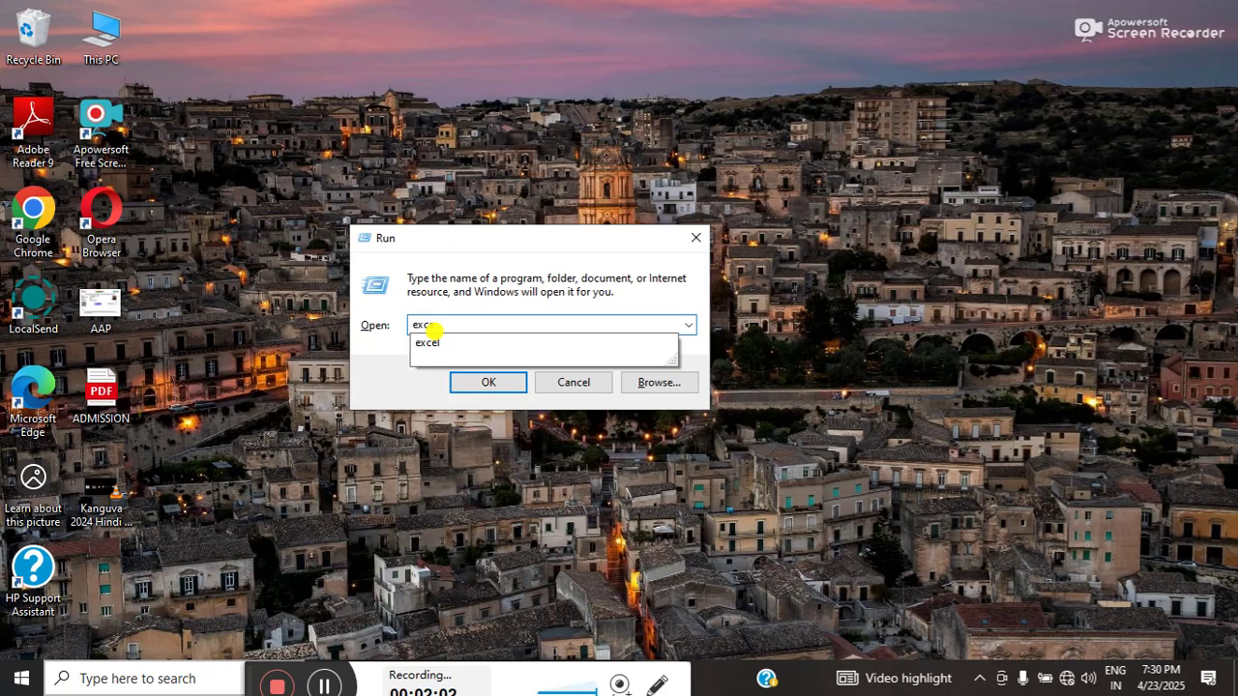
pyautogui.click(426, 342)
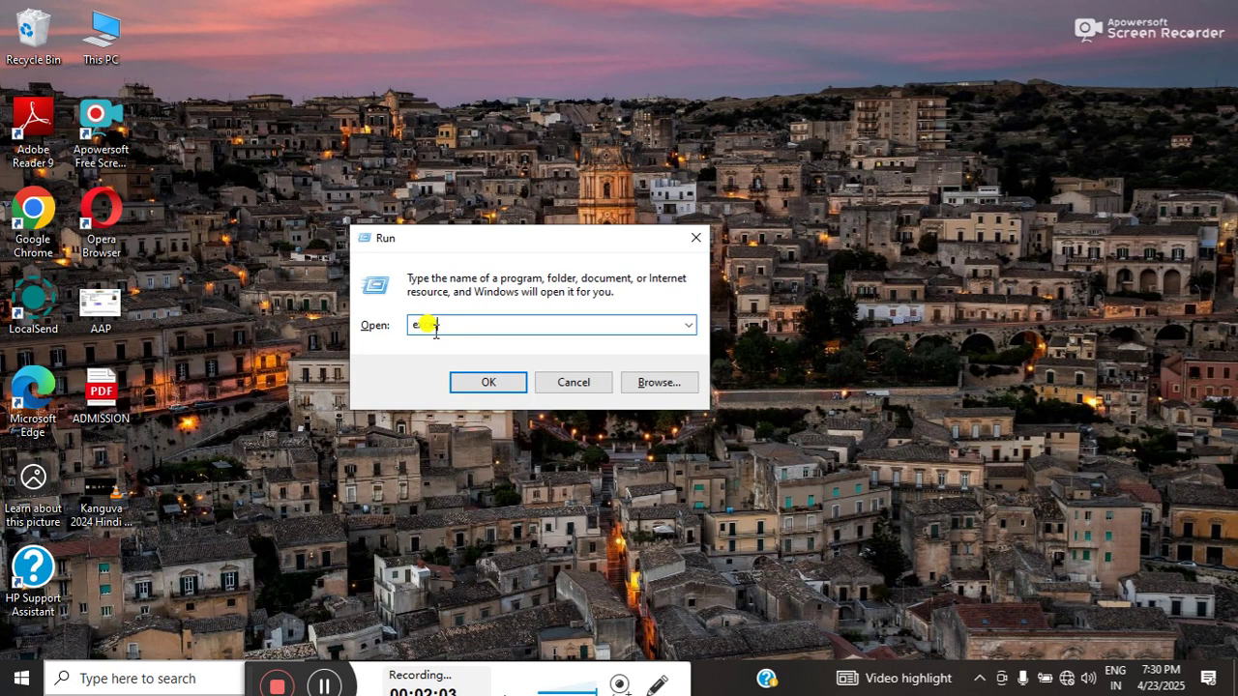
pyautogui.click(467, 384)
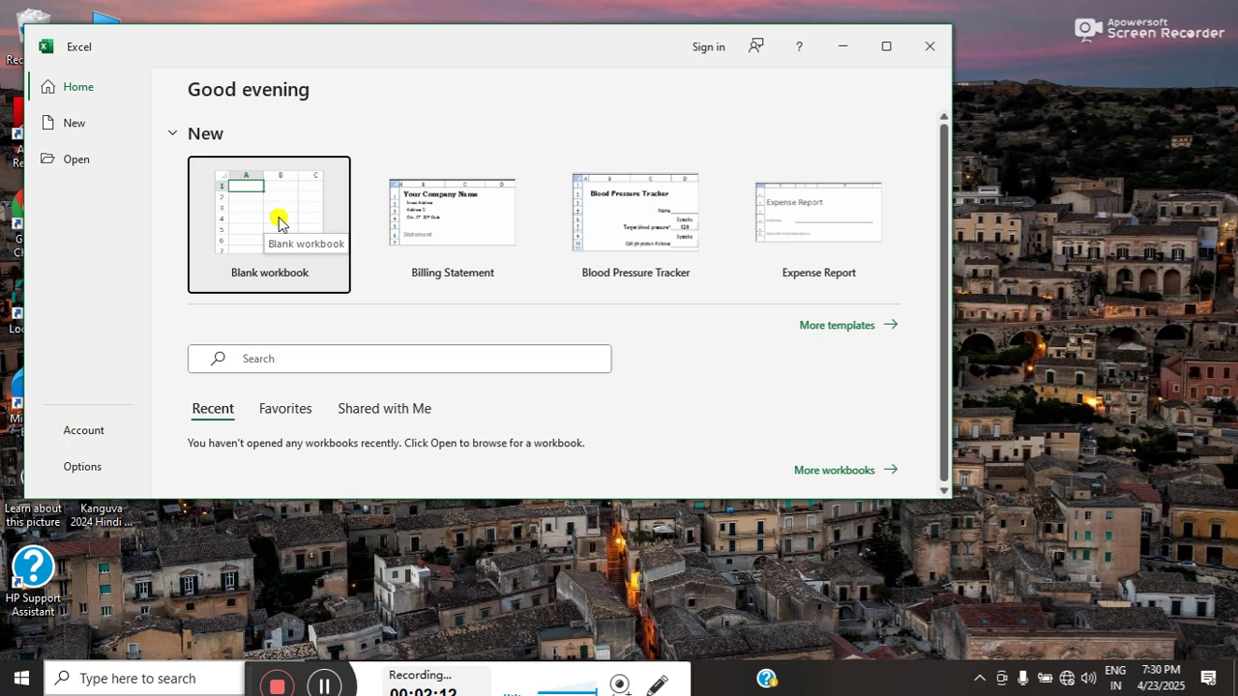
# - Create a blank workbook, Book1, and maximize its window
pyautogui.click(278, 223)
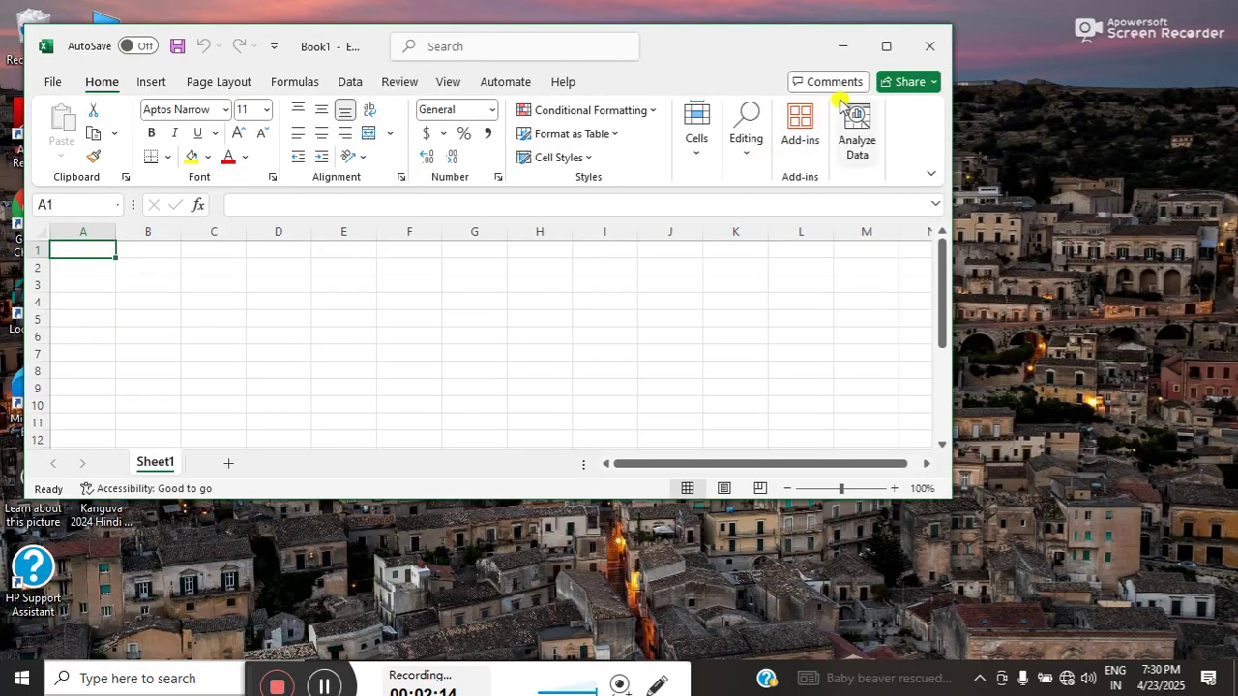
pyautogui.click(884, 47)
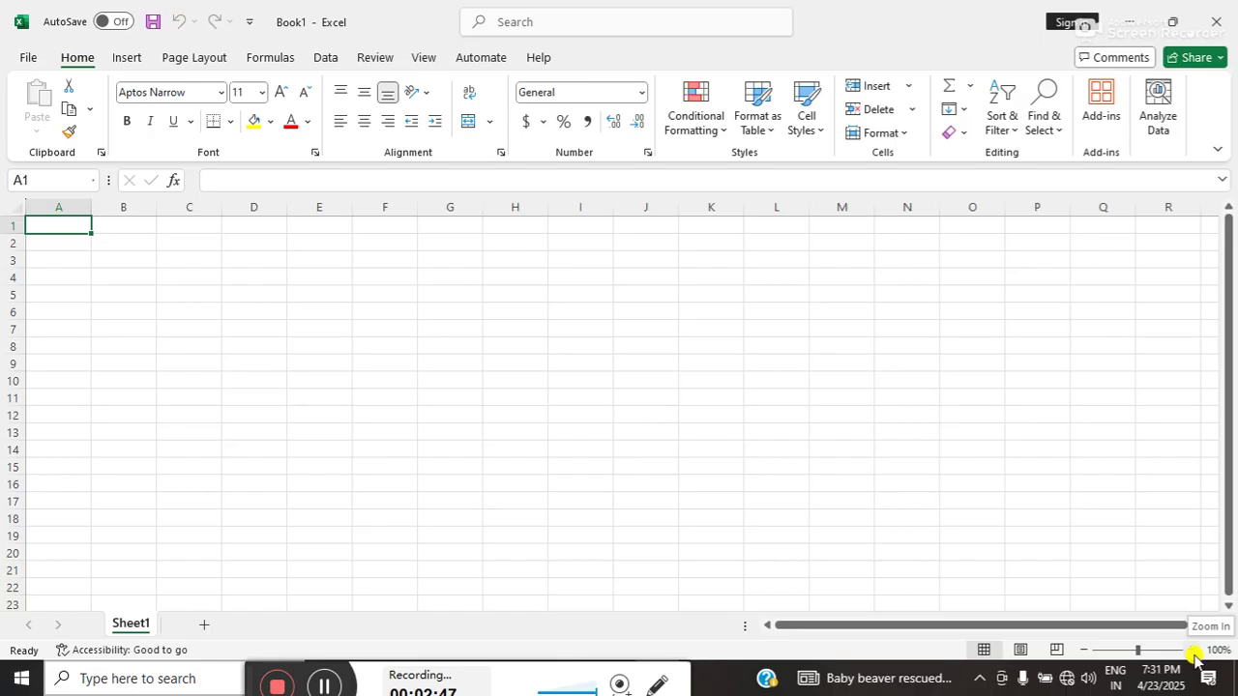
# - Zoom the sheet to 160% and select cell B5 for the first header
pyautogui.click(1190, 651)
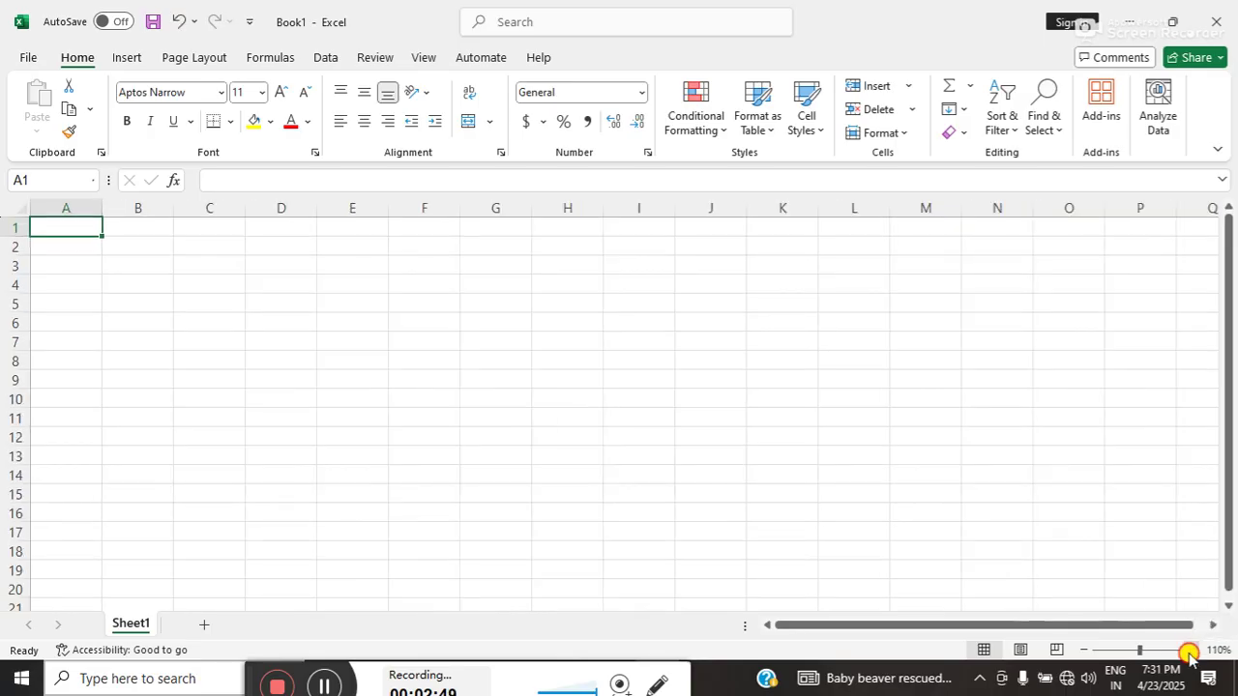
pyautogui.click(1191, 652)
pyautogui.click(1190, 650)
pyautogui.click(1190, 651)
pyautogui.click(1189, 651)
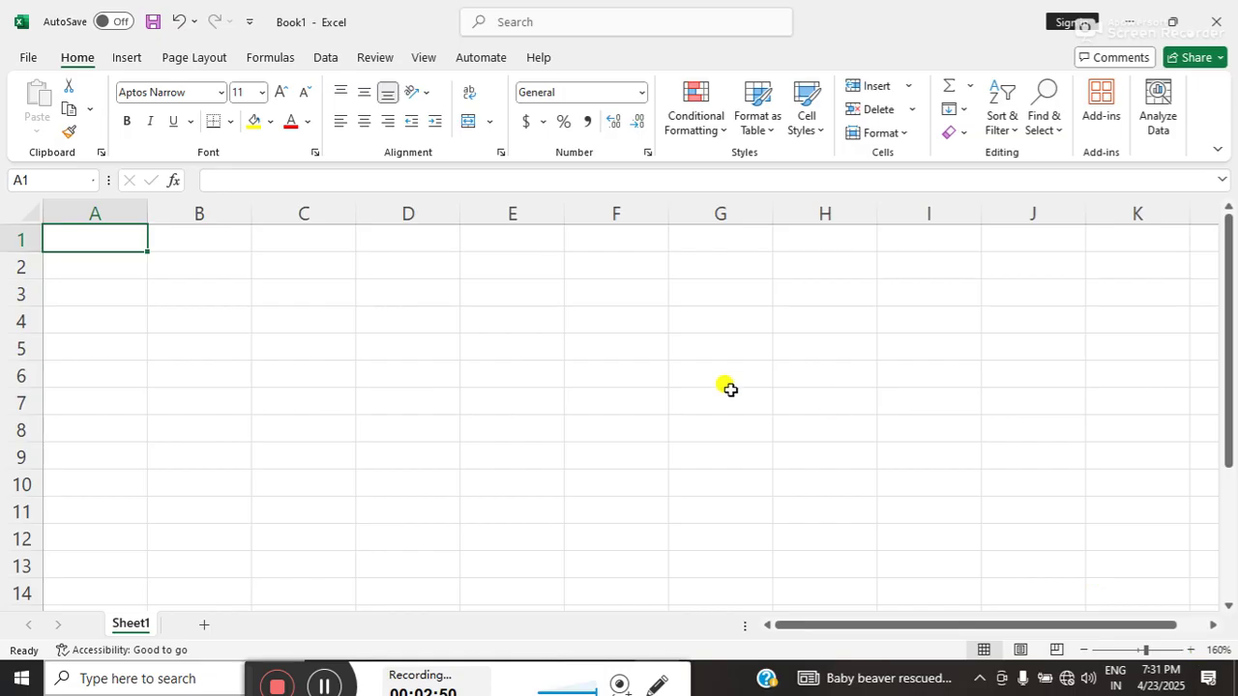
pyautogui.click(215, 298)
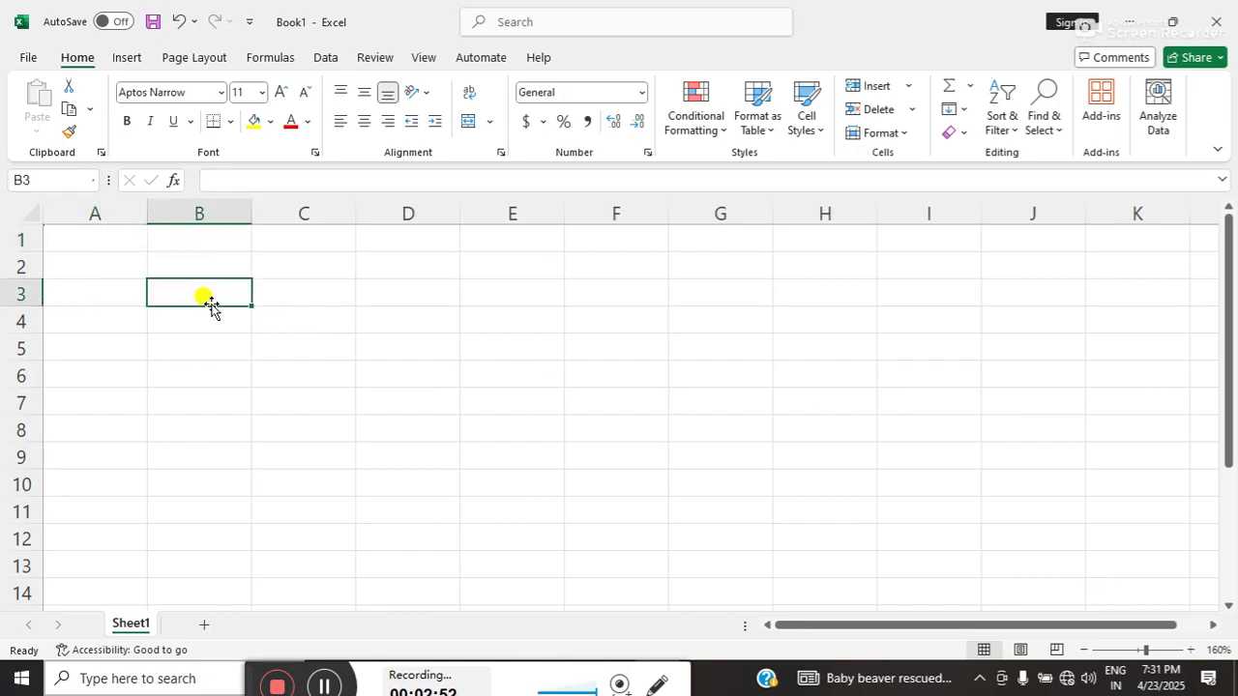
pyautogui.click(67, 239)
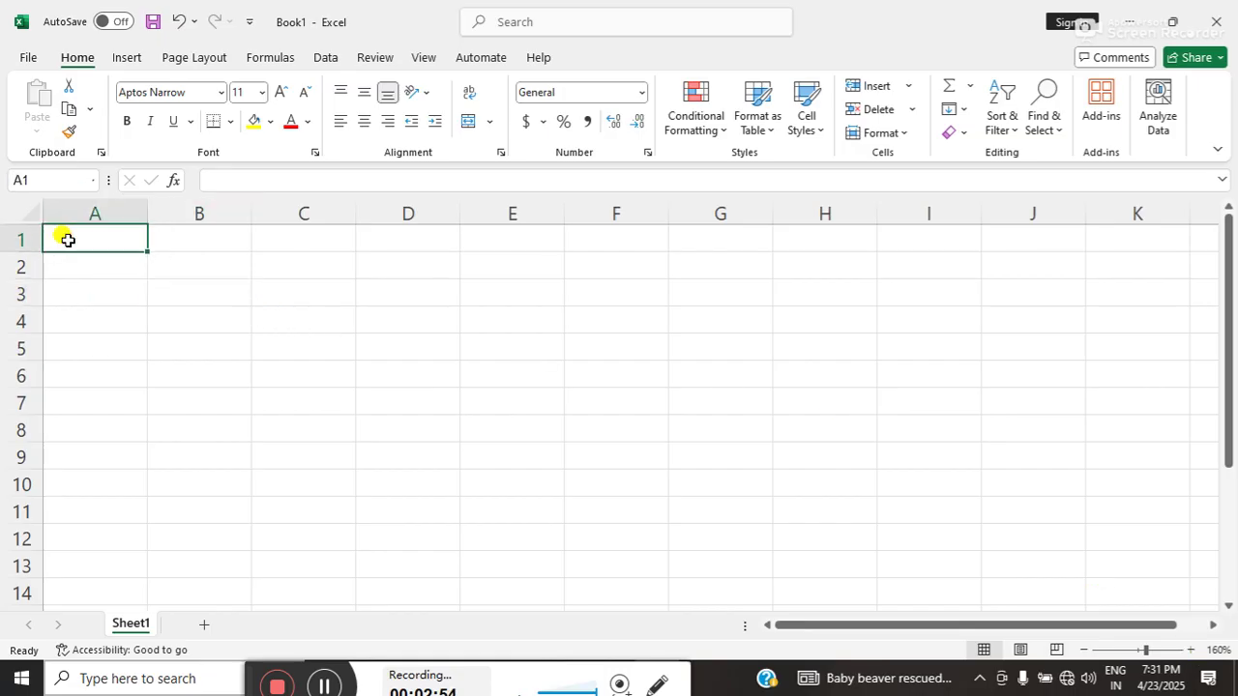
pyautogui.click(191, 357)
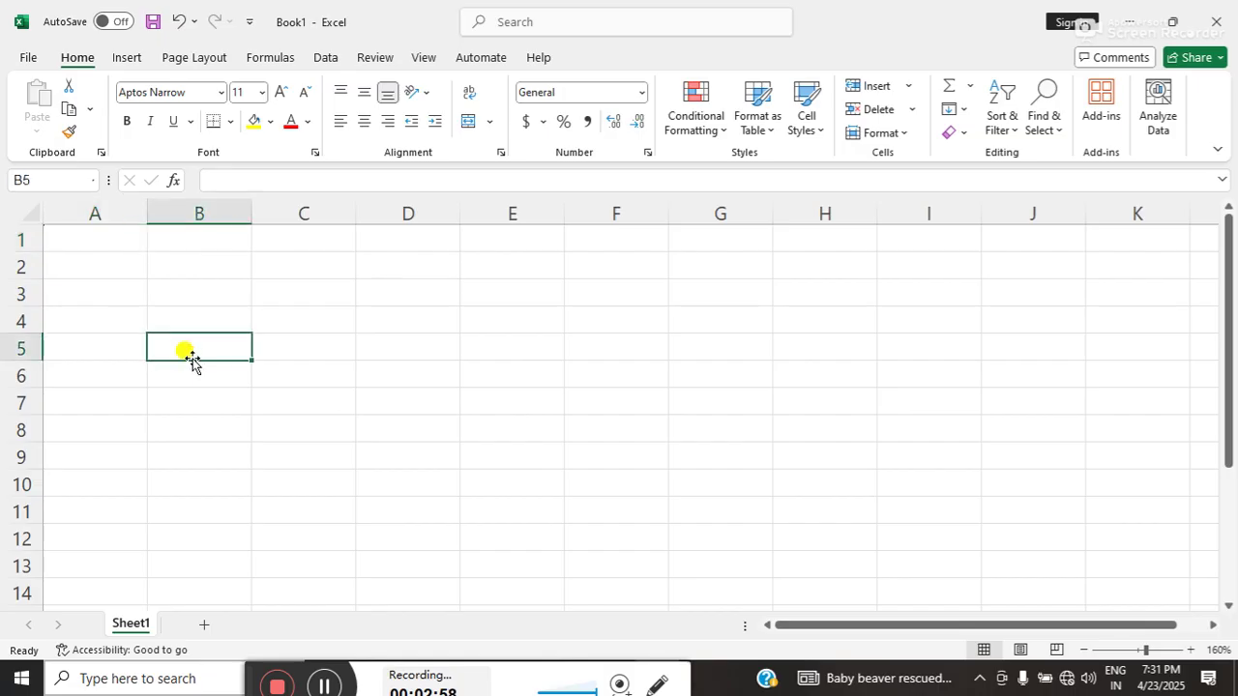
# - Enter 'Serial Number' in B5 and autofit column B to it
pyautogui.write('Ser')
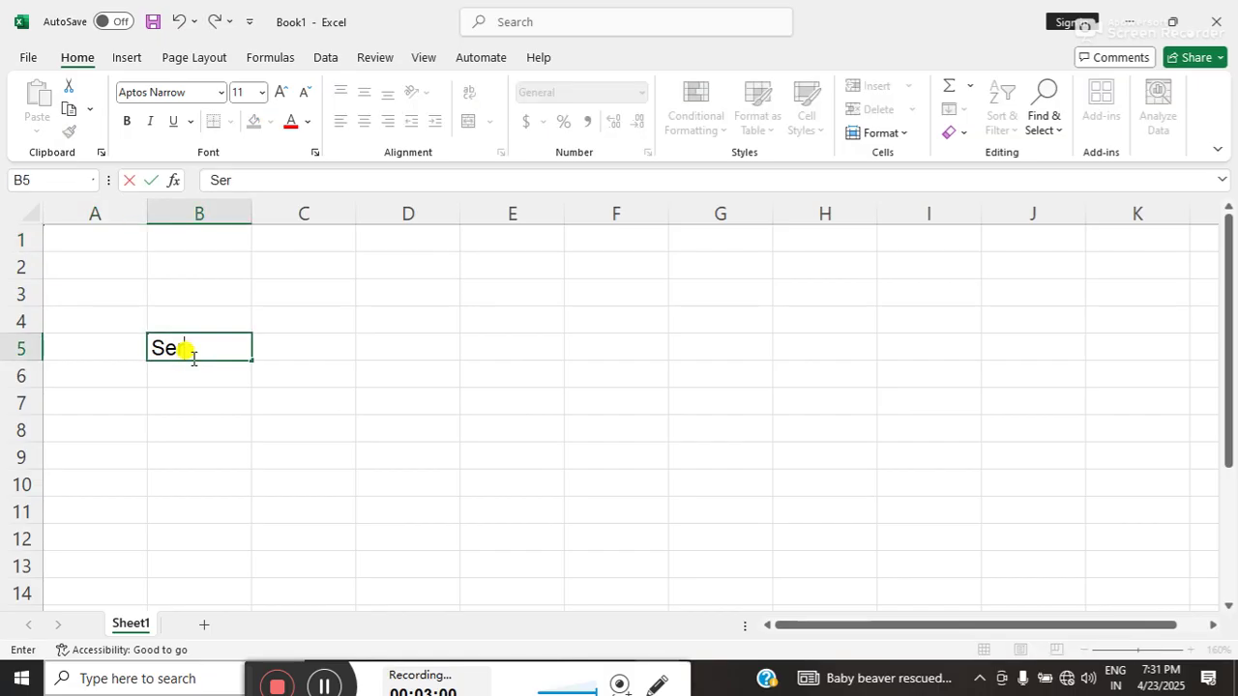
pyautogui.write('ial Nu')
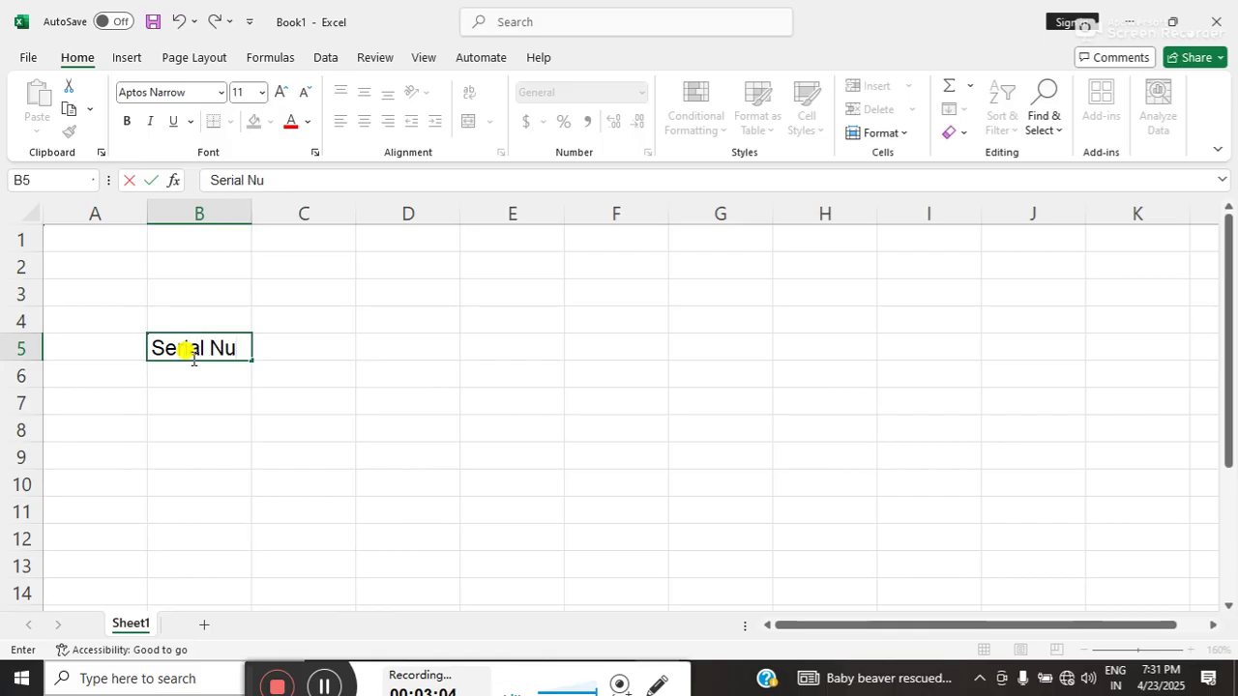
pyautogui.write('mber')
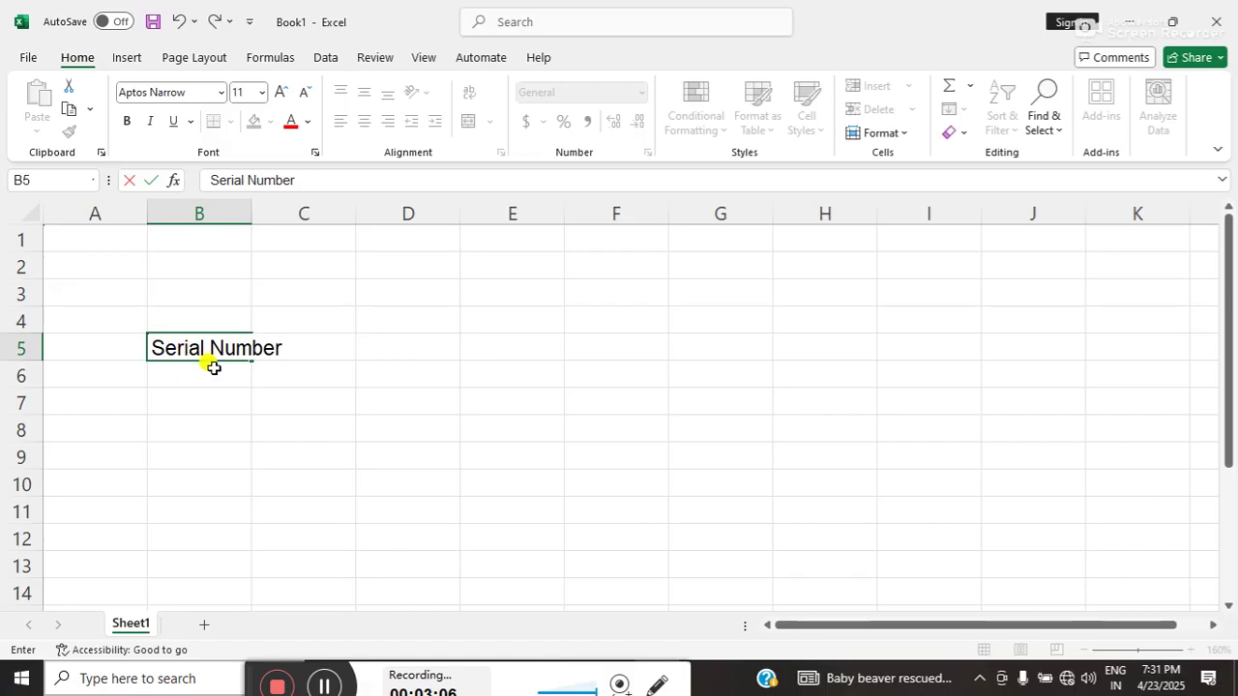
pyautogui.click(200, 394)
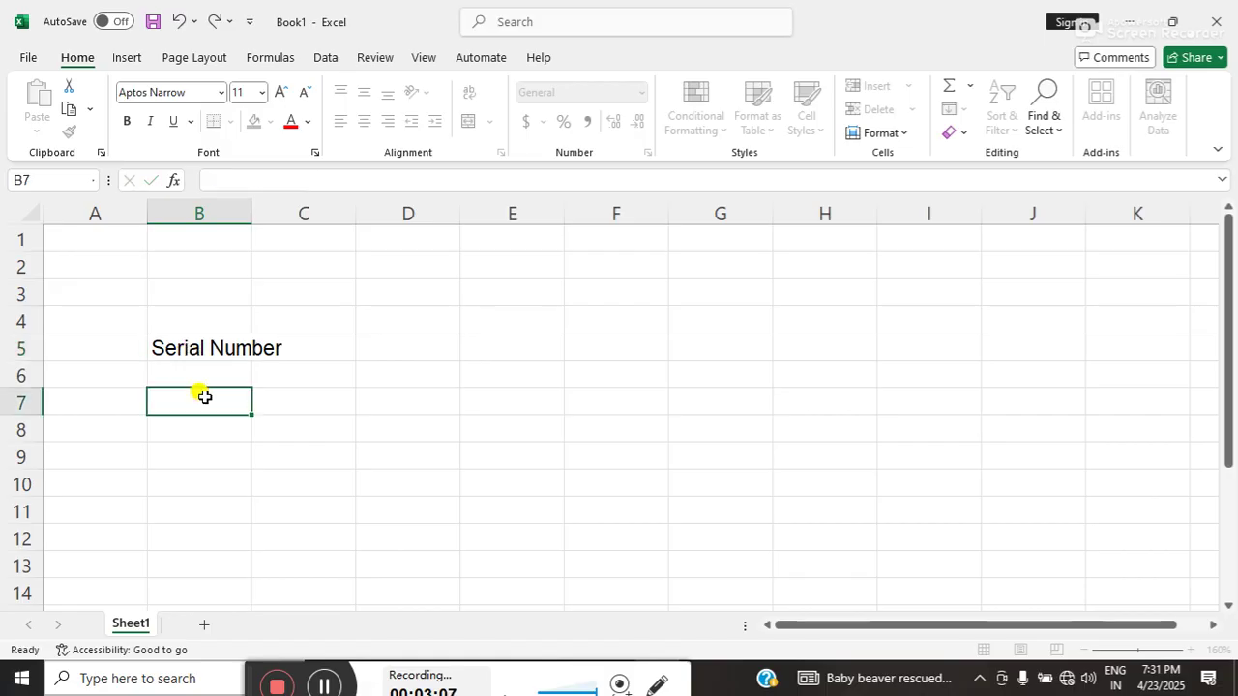
pyautogui.click(204, 346)
pyautogui.click(265, 349)
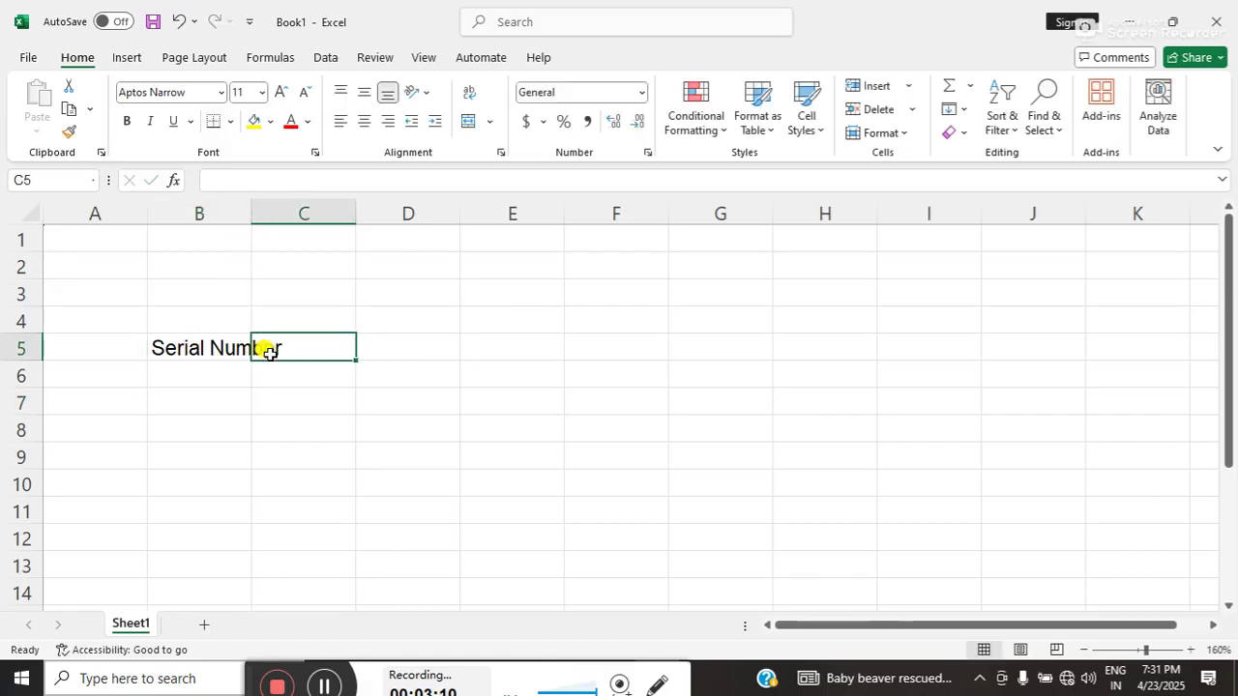
pyautogui.click(213, 354)
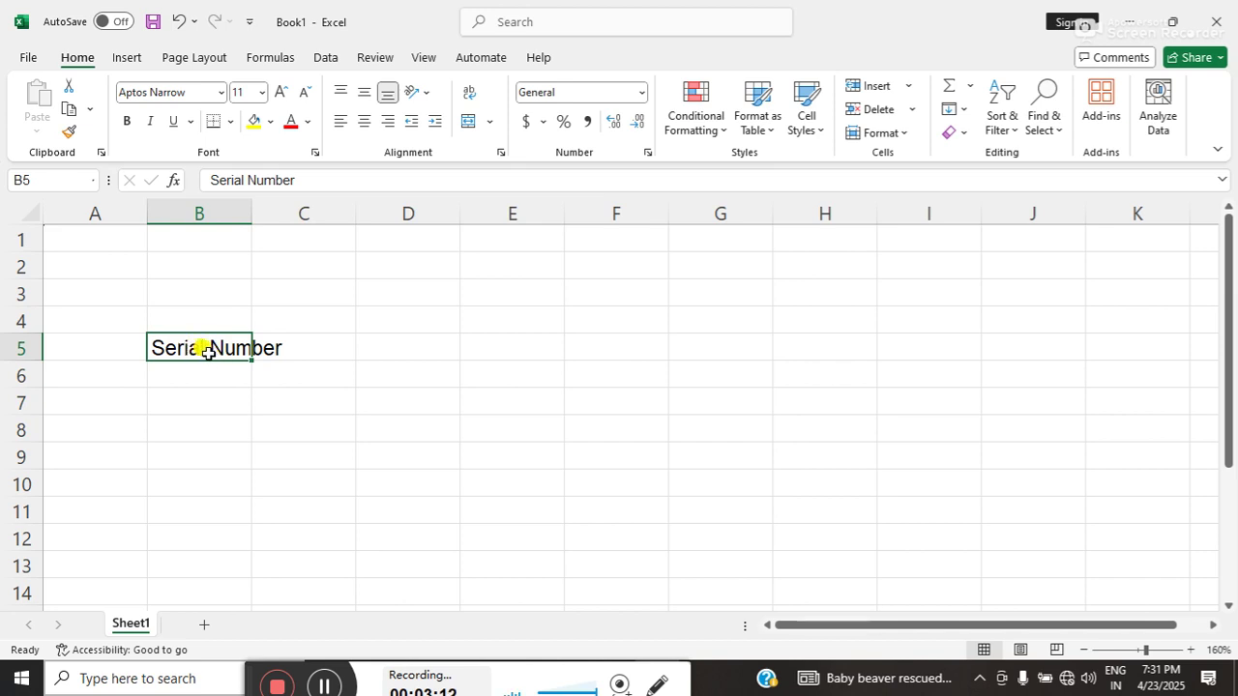
pyautogui.doubleClick(252, 212)
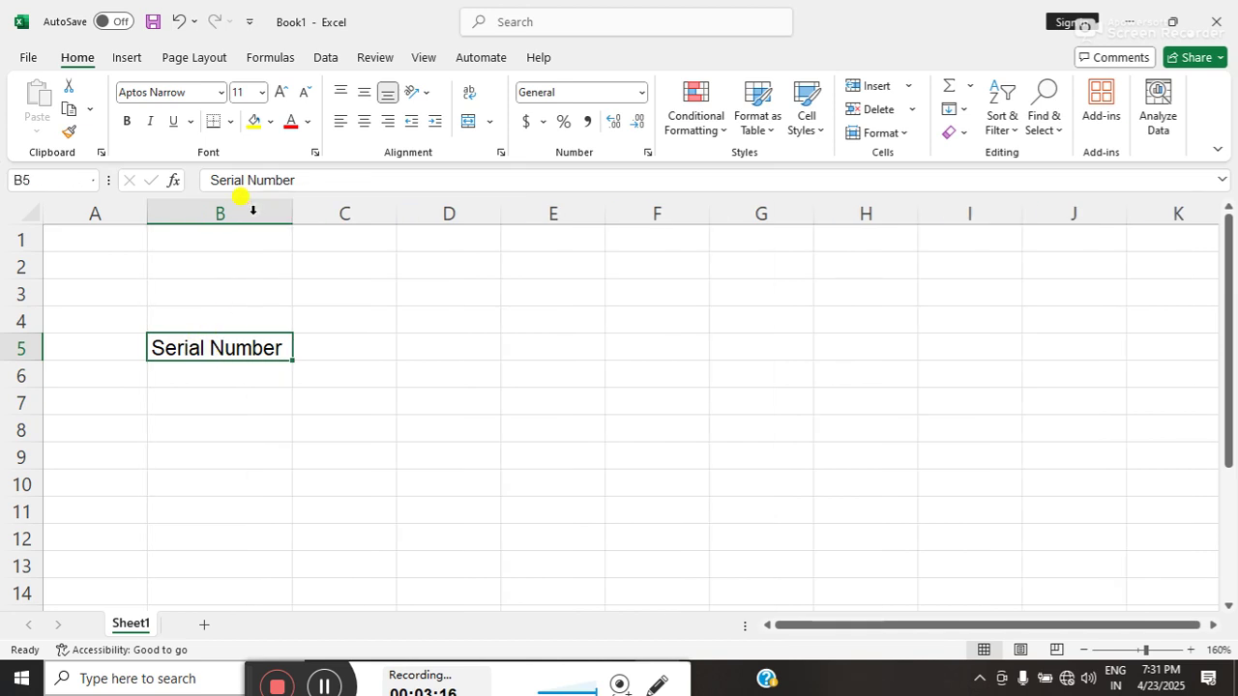
# - Enter 'Student's Name' in C5 and autofit column C to it
pyautogui.click(329, 354)
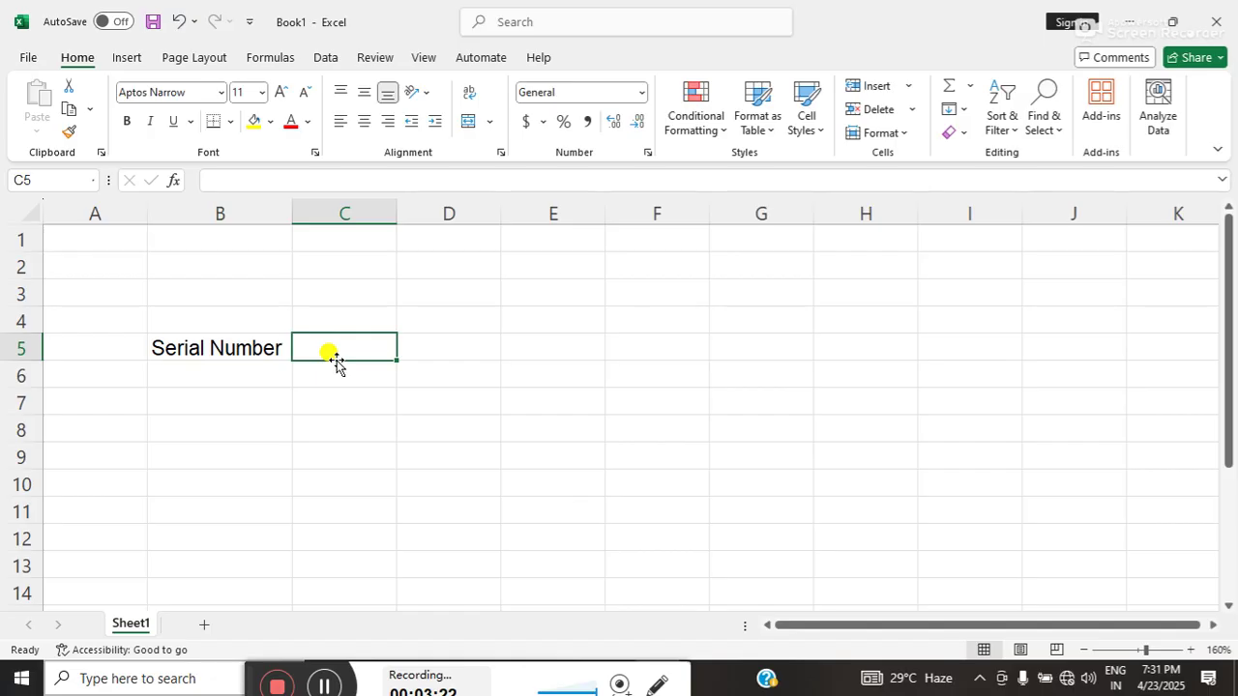
pyautogui.write('St')
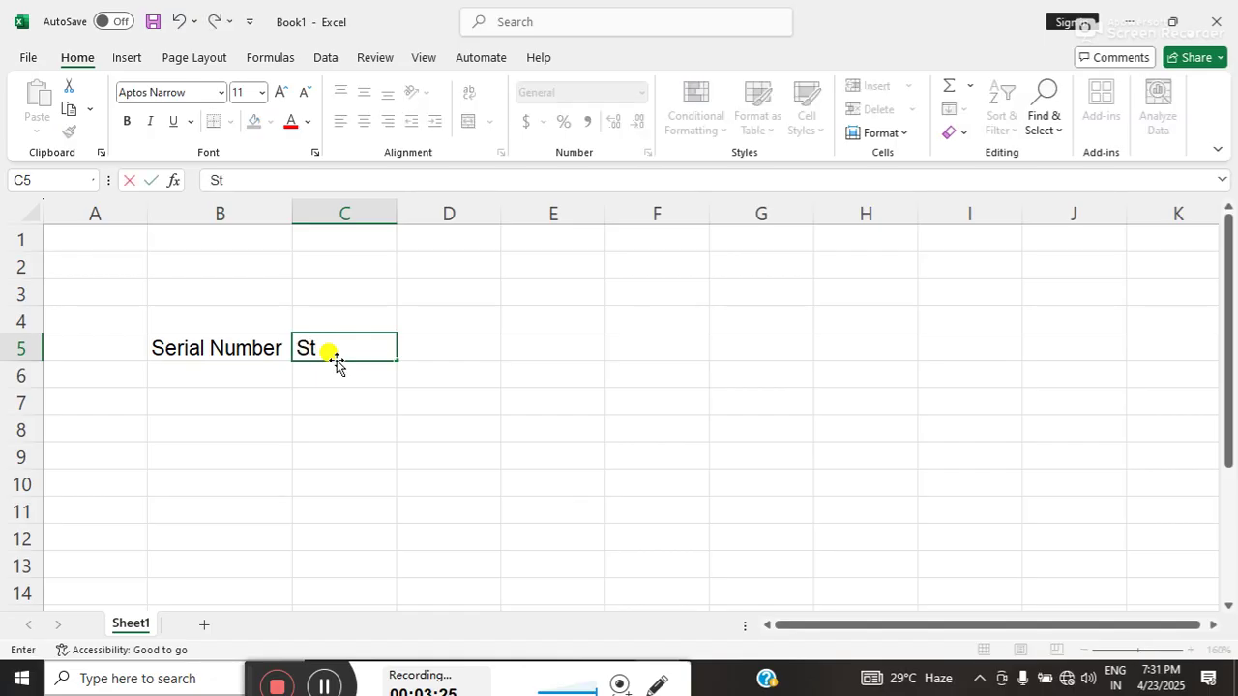
pyautogui.write('udent')
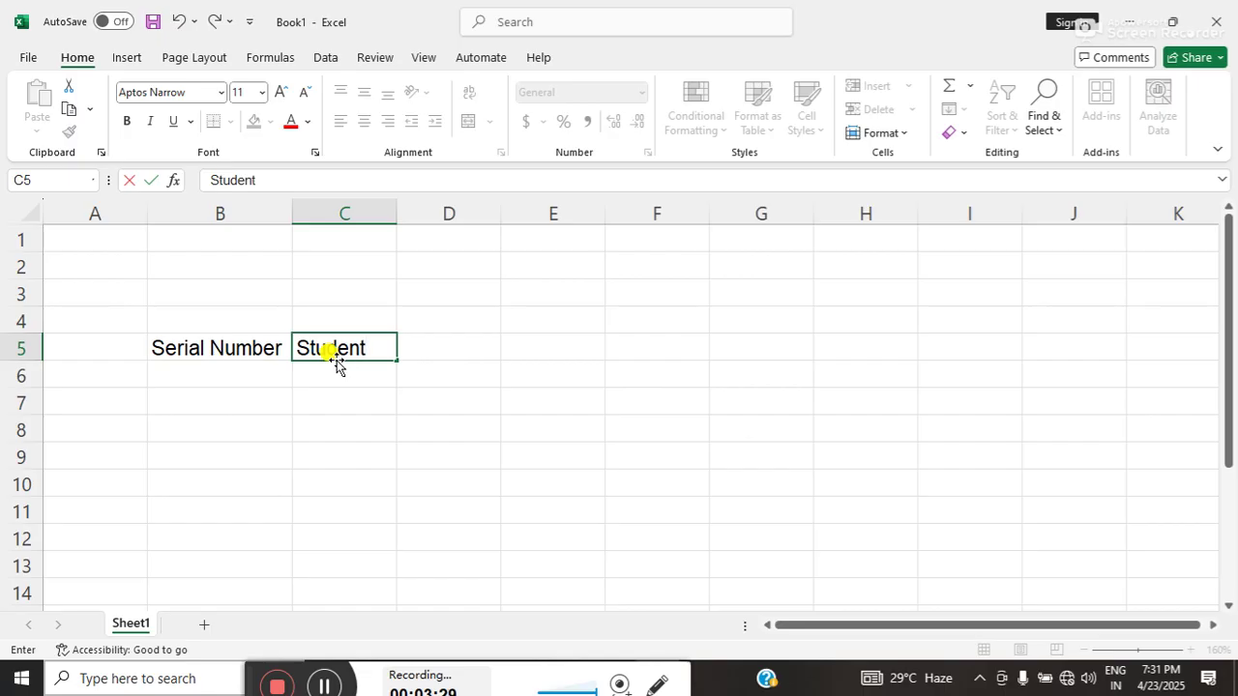
pyautogui.write("'s")
pyautogui.write('Nae')
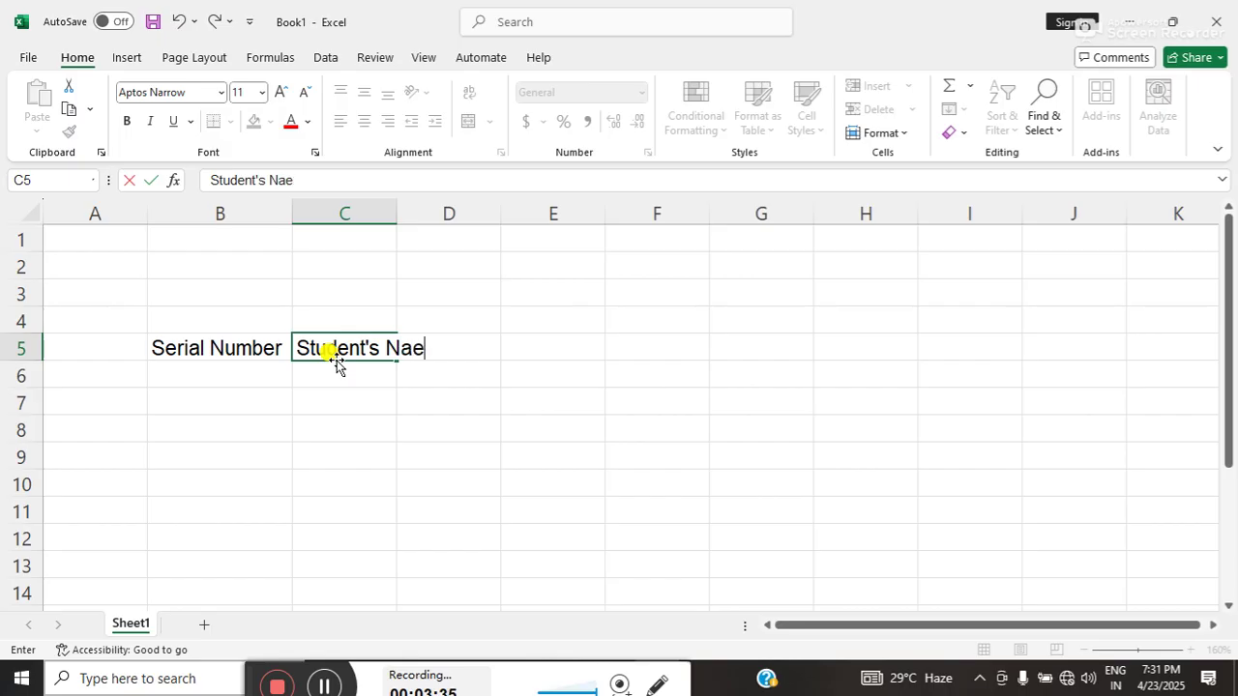
pyautogui.press('BackSpace')
pyautogui.write('me')
pyautogui.click(365, 394)
pyautogui.click(331, 351)
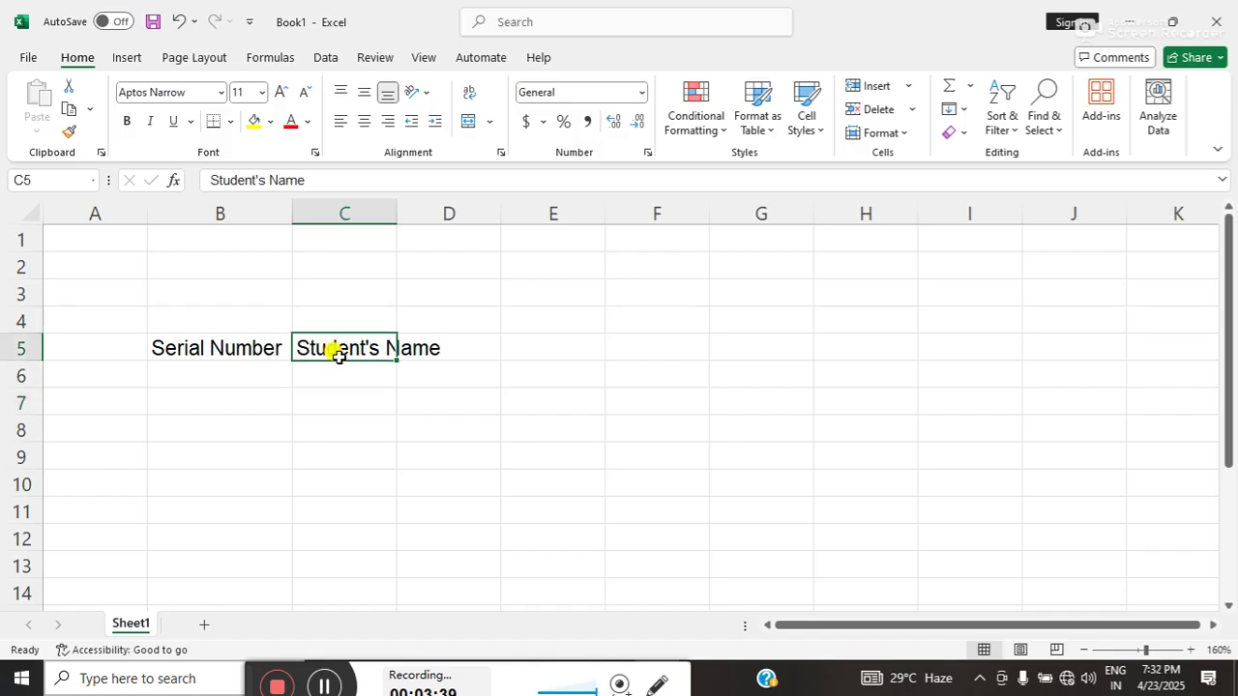
pyautogui.doubleClick(396, 213)
pyautogui.click(491, 346)
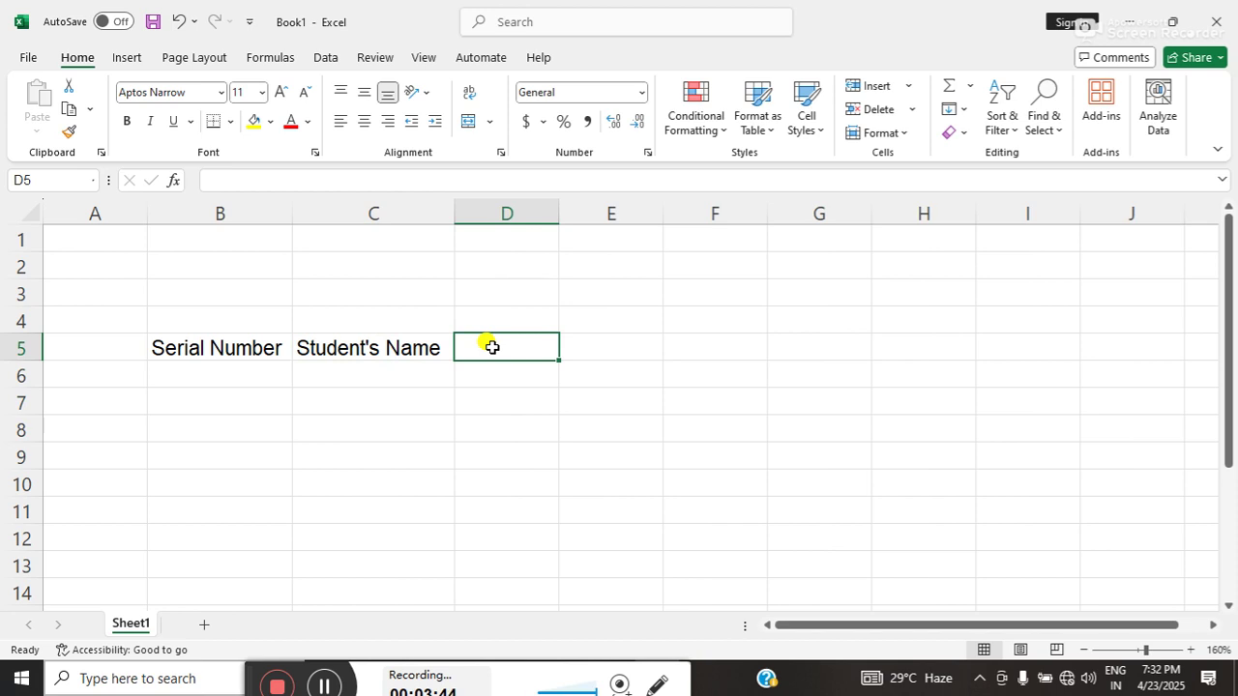
# - Add headers Roll Number, City and State in D5:F5, autofitting column D
pyautogui.write('Roll')
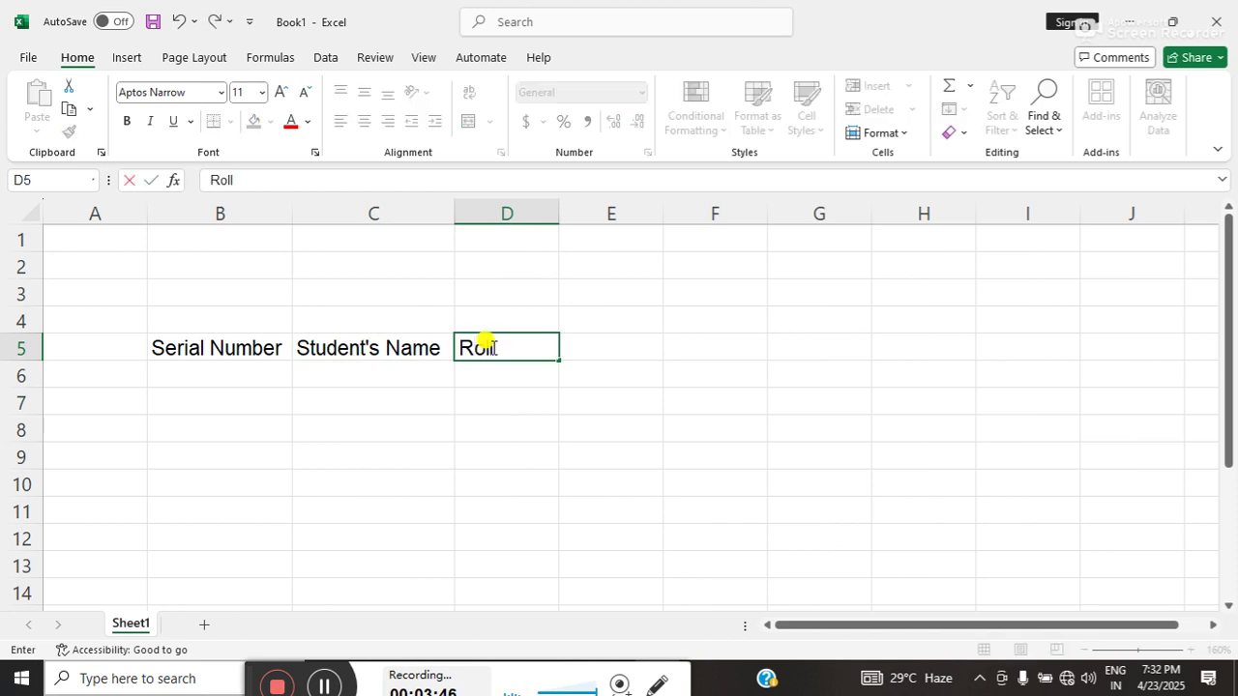
pyautogui.write(' Number')
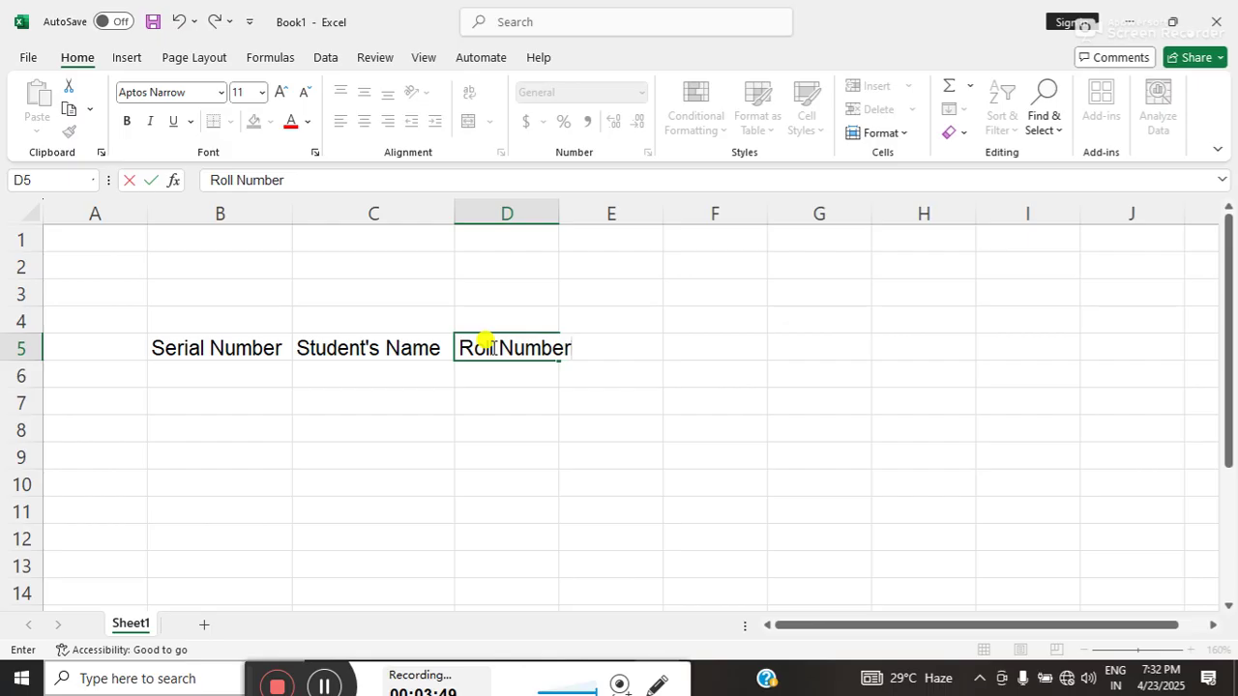
pyautogui.press('Tab')
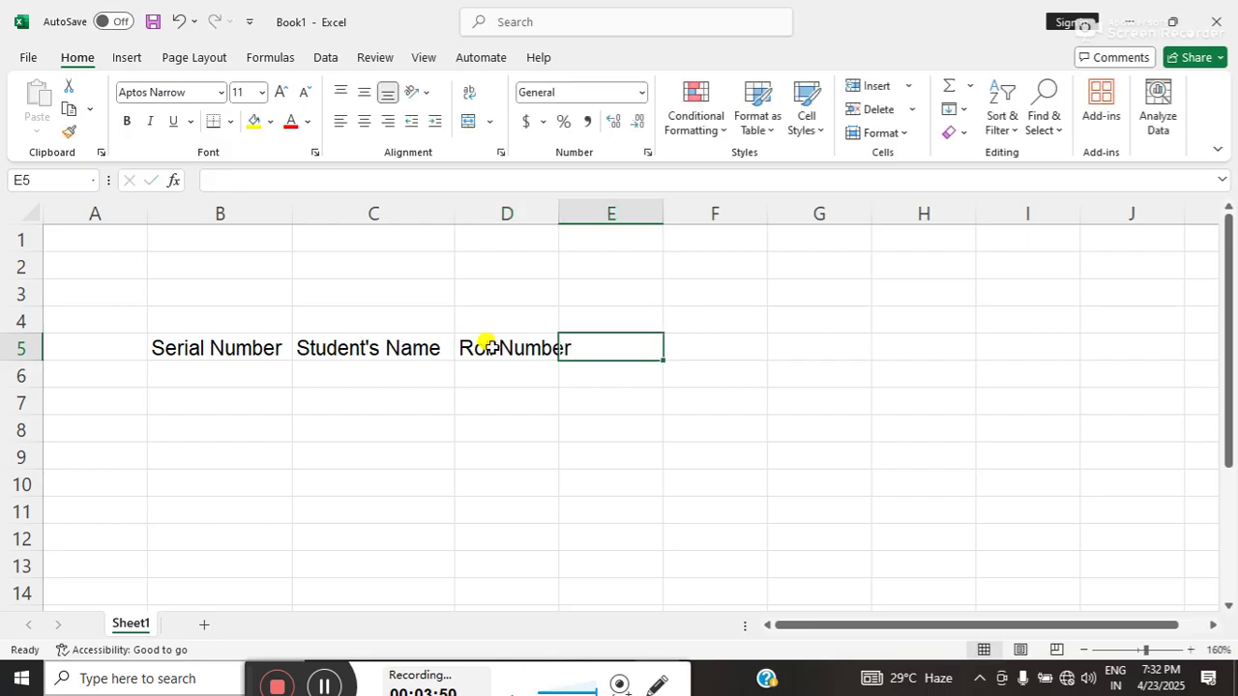
pyautogui.doubleClick(558, 212)
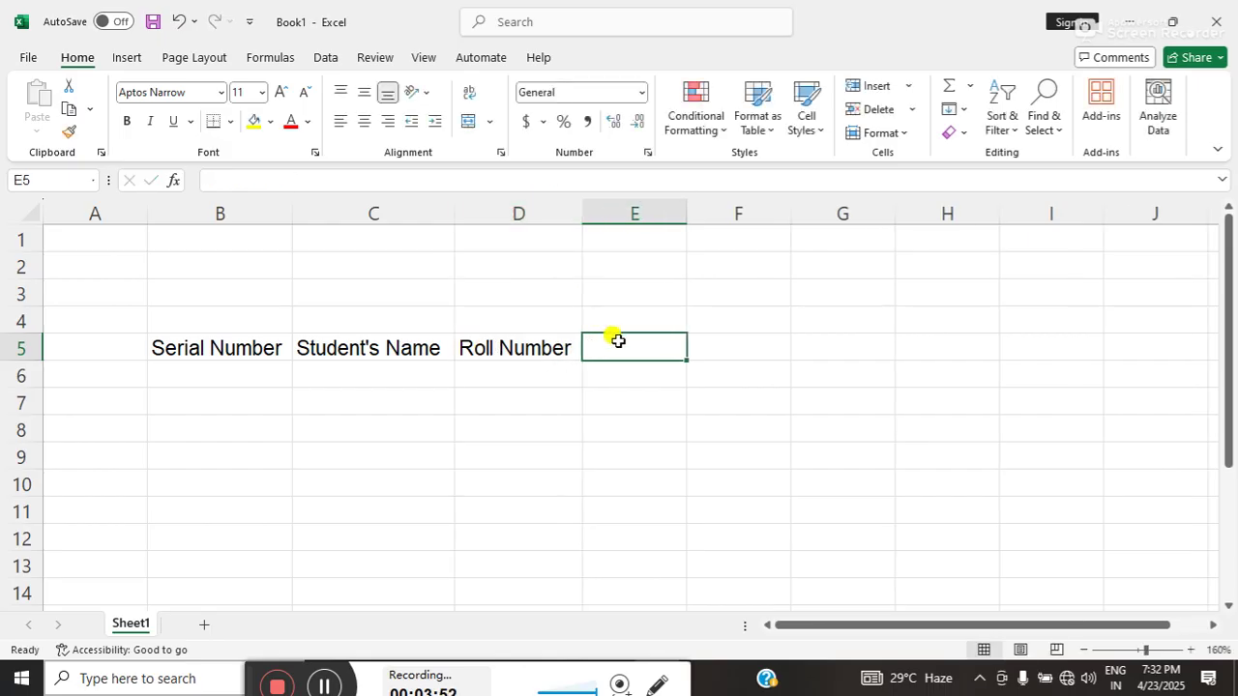
pyautogui.write('C')
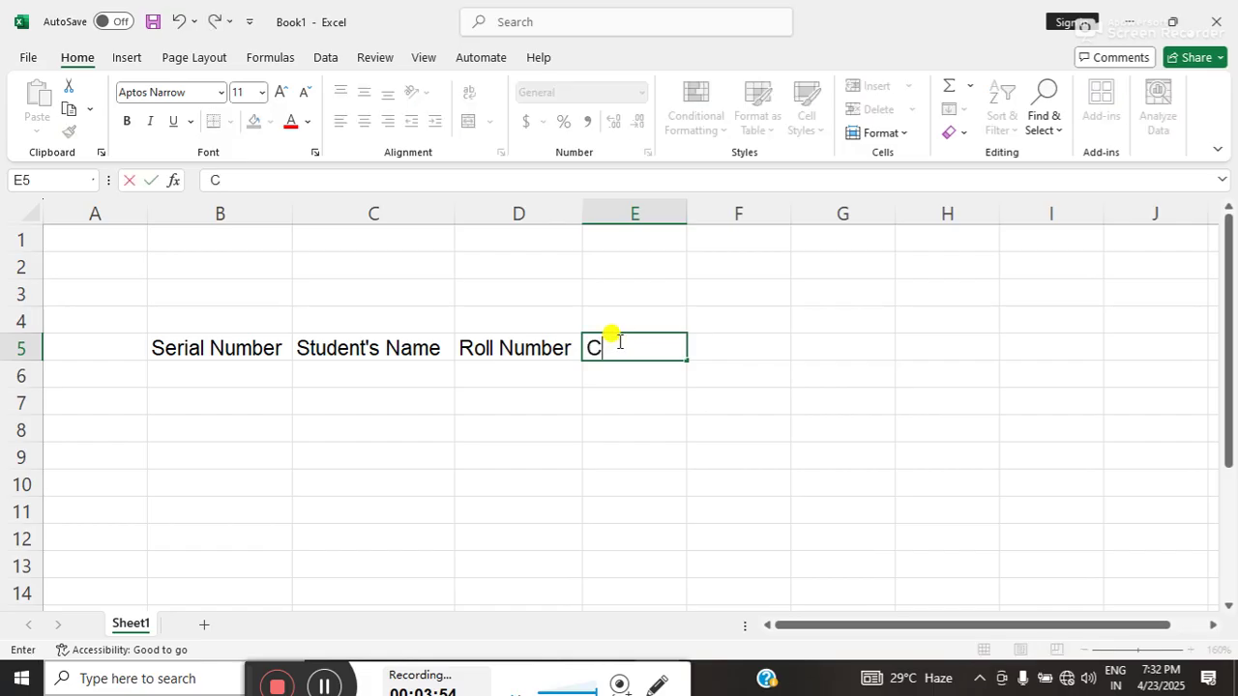
pyautogui.write('ity')
pyautogui.press('Tab')
pyautogui.write('St')
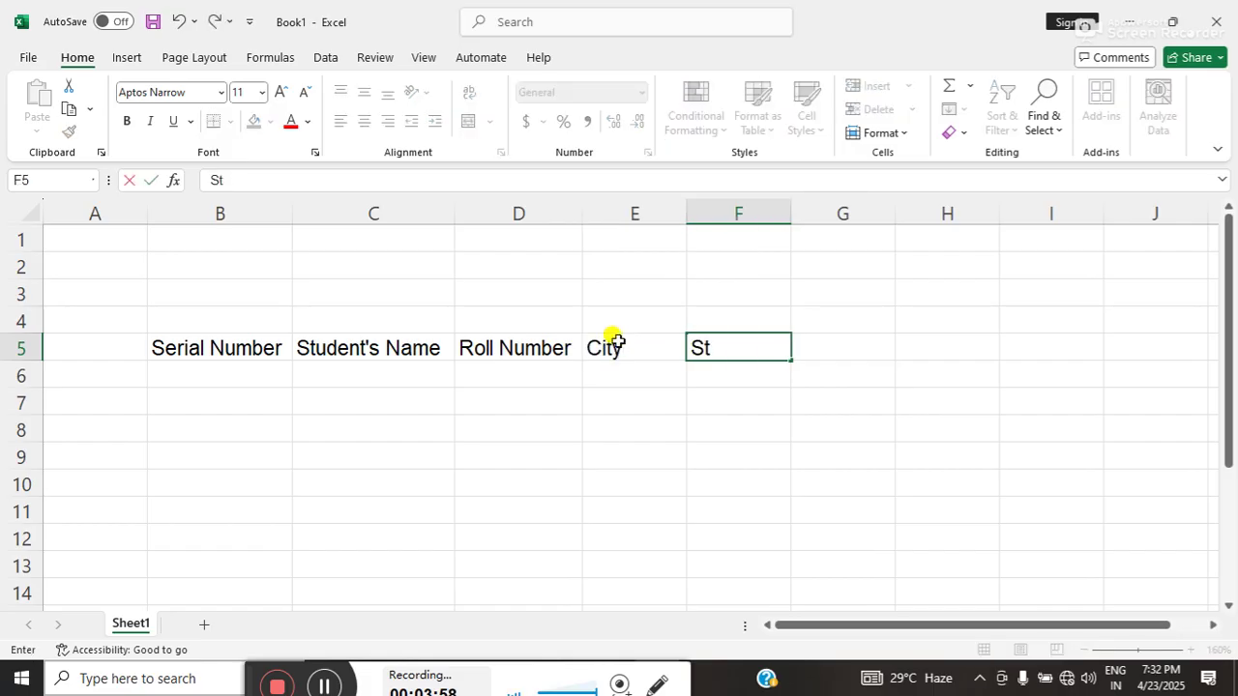
pyautogui.write('ate')
pyautogui.press('Tab')
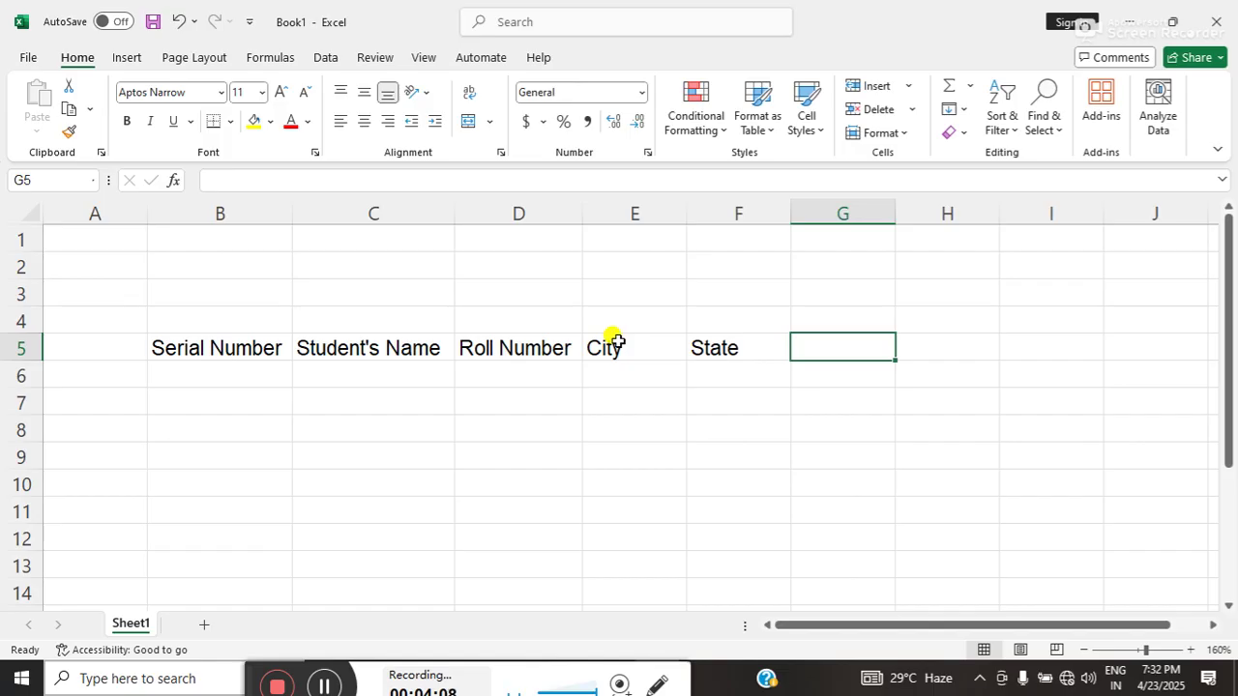
# - Add subject headers Hindi, Math, Science, Sst and Sanskrit in G5:K5
pyautogui.write('Hin')
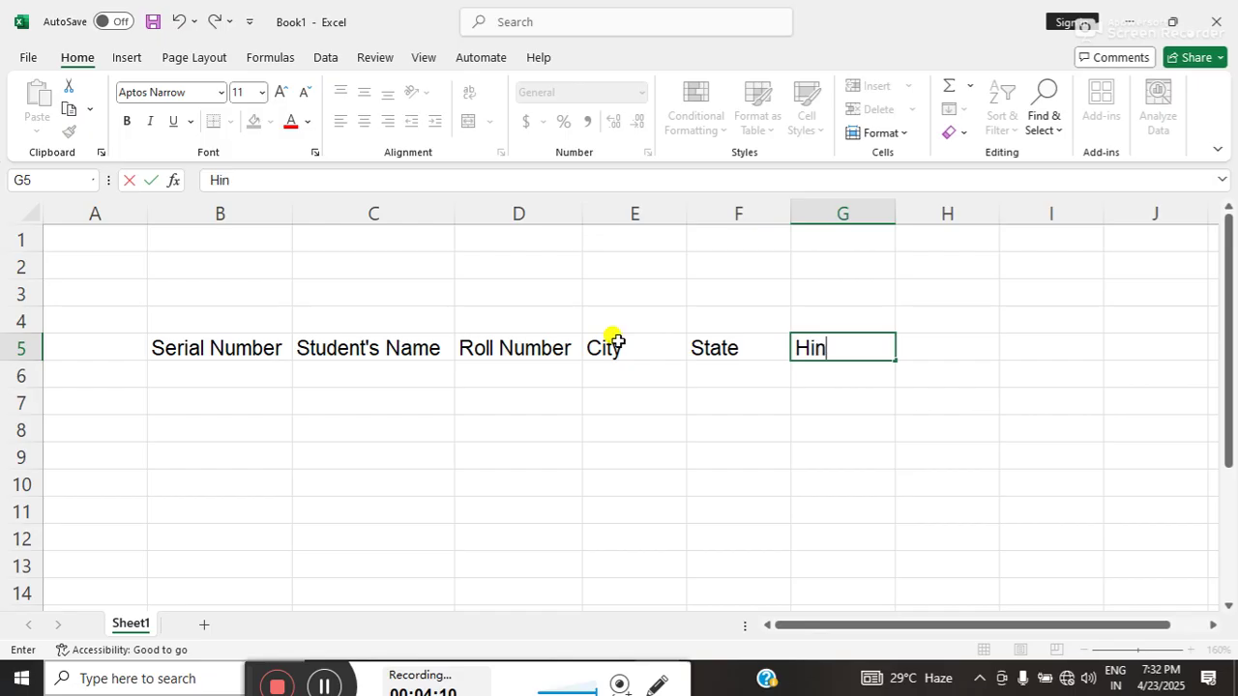
pyautogui.write('di')
pyautogui.press('Tab')
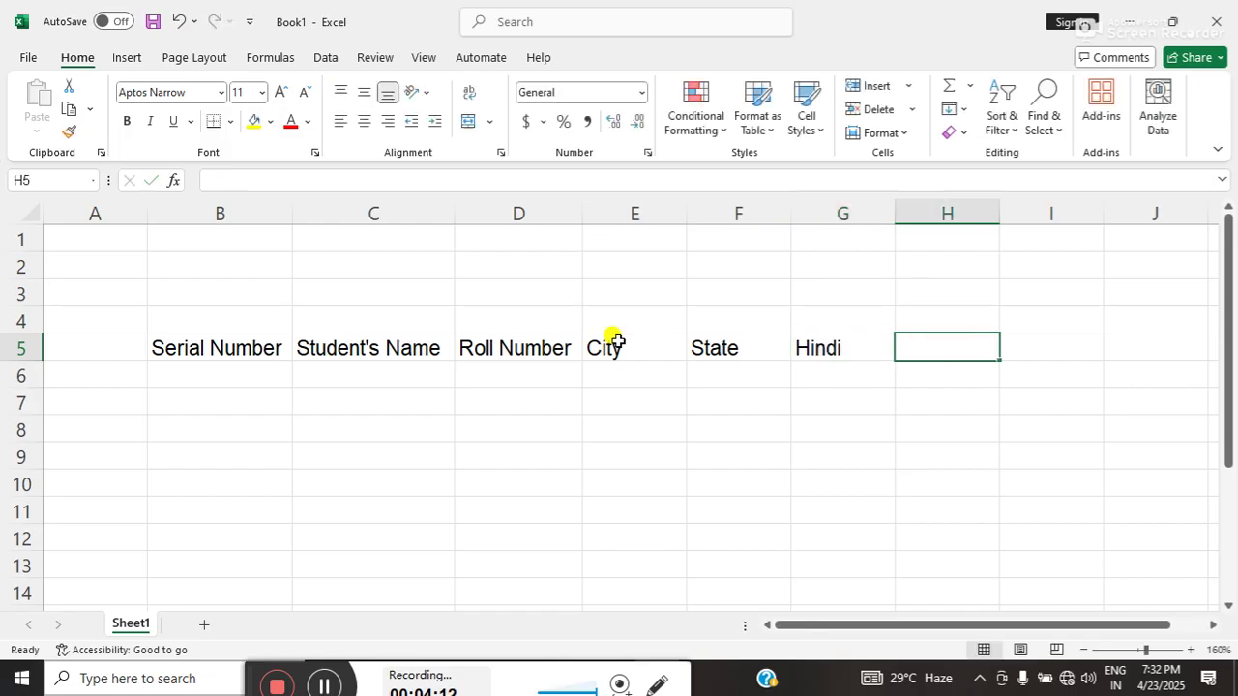
pyautogui.write('M')
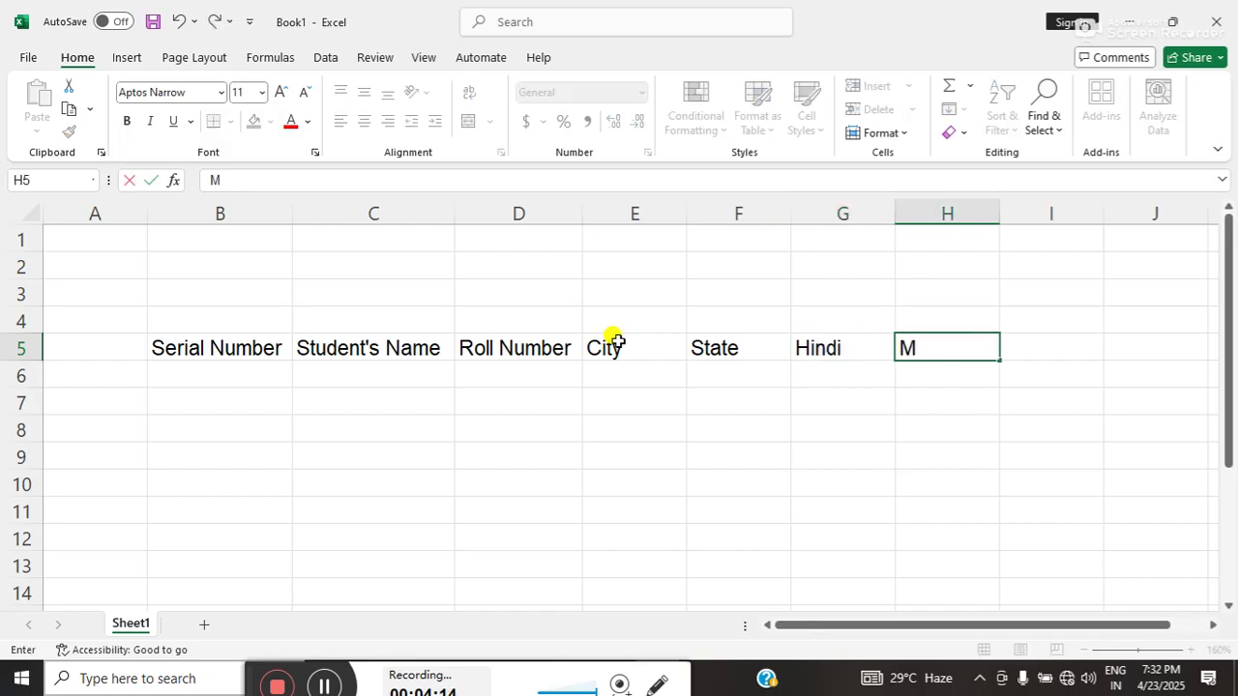
pyautogui.write('ath')
pyautogui.press('Tab')
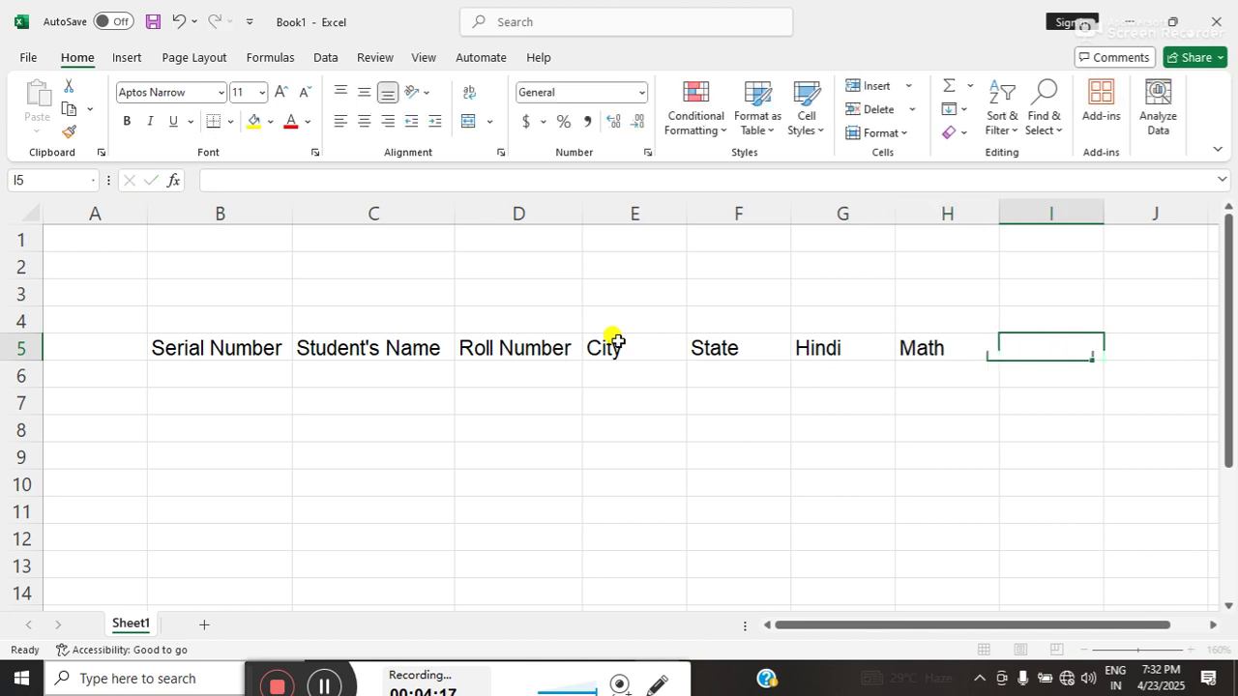
pyautogui.write('S')
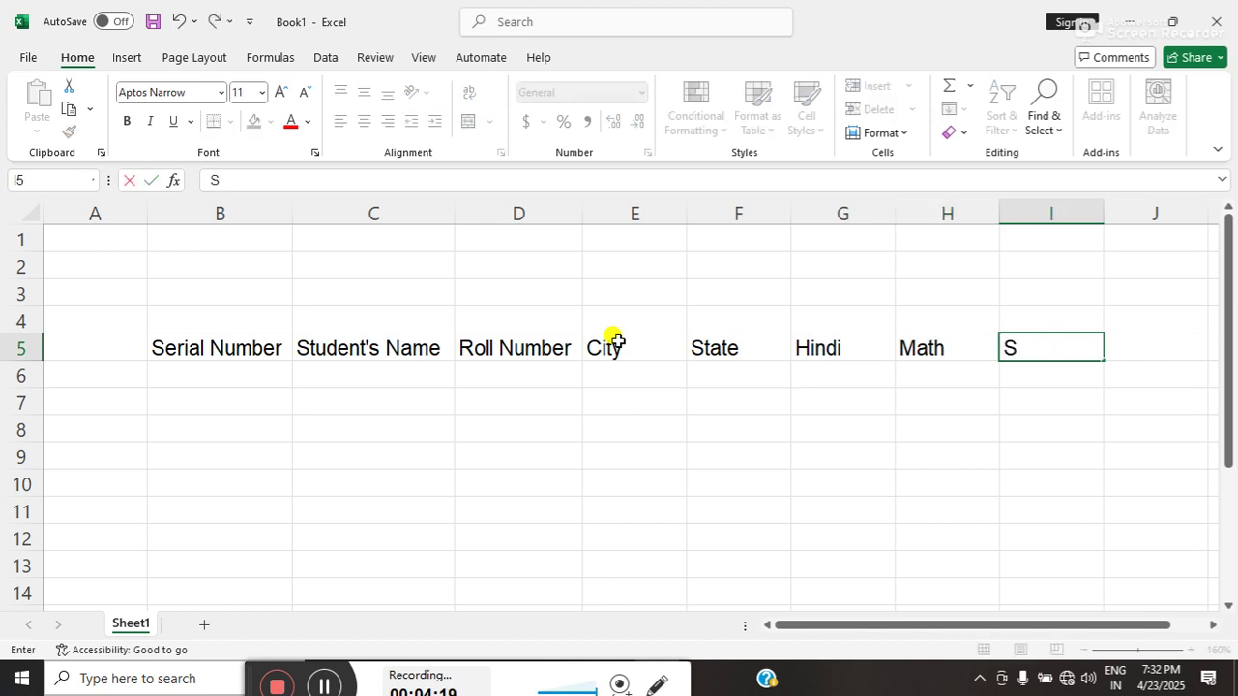
pyautogui.write('cience')
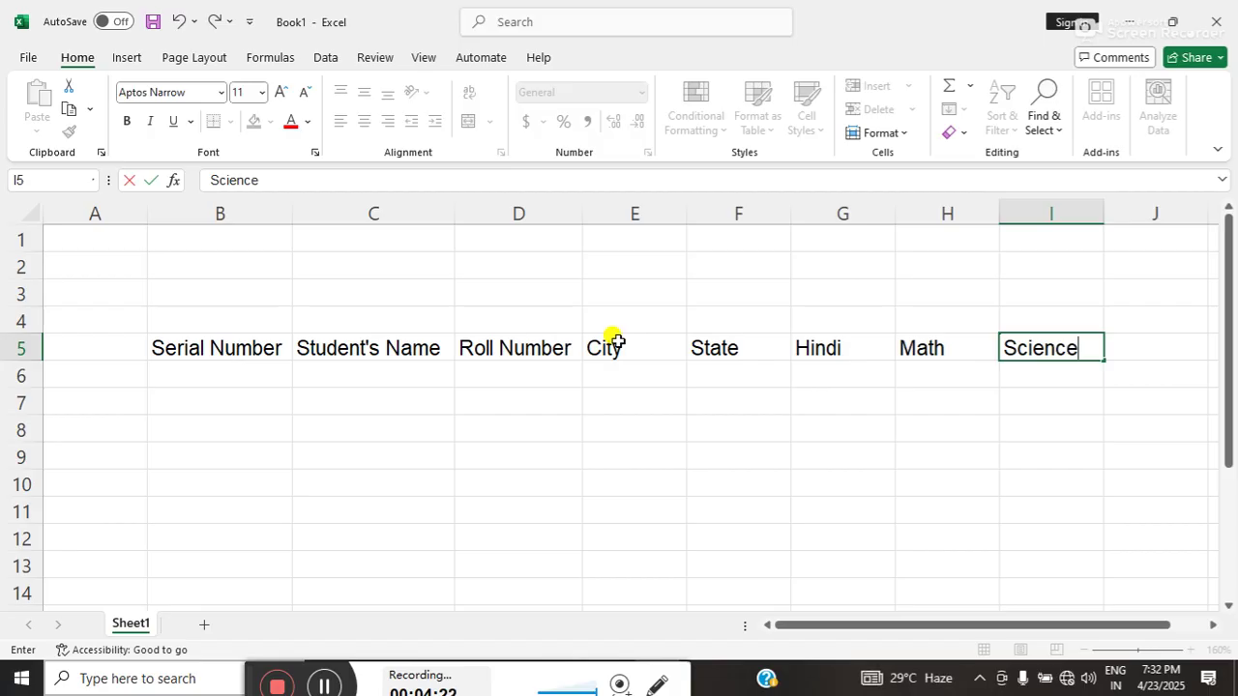
pyautogui.press('Tab')
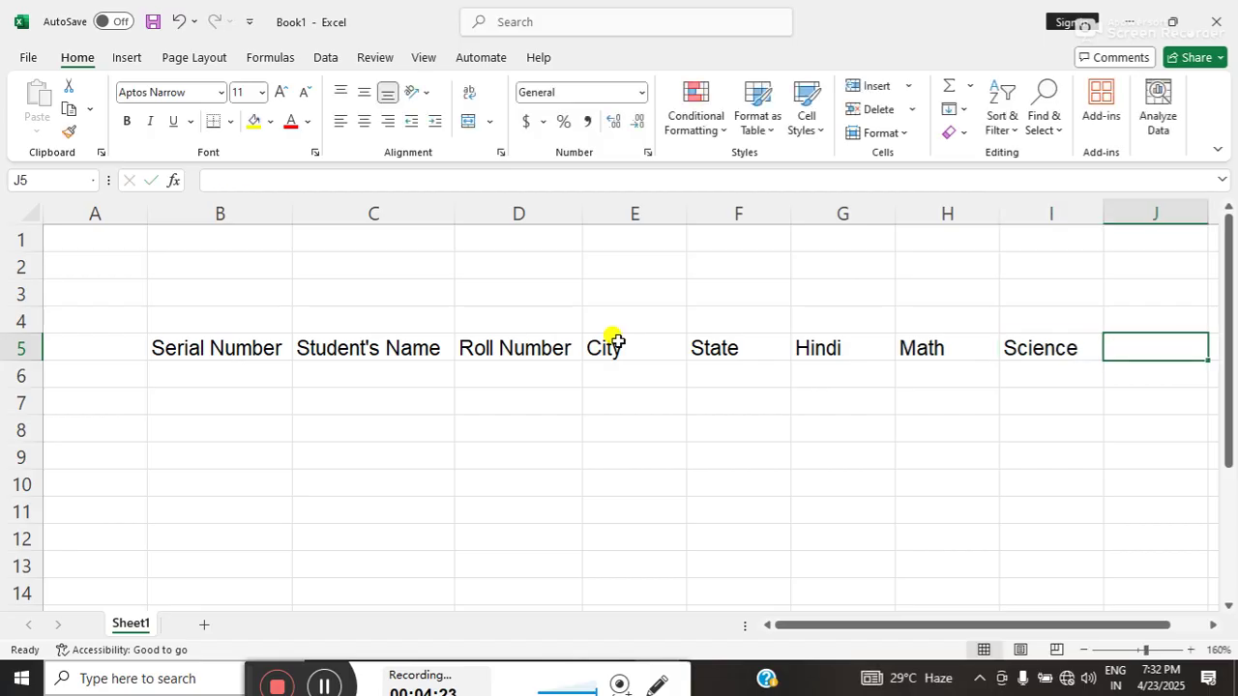
pyautogui.write('Sst')
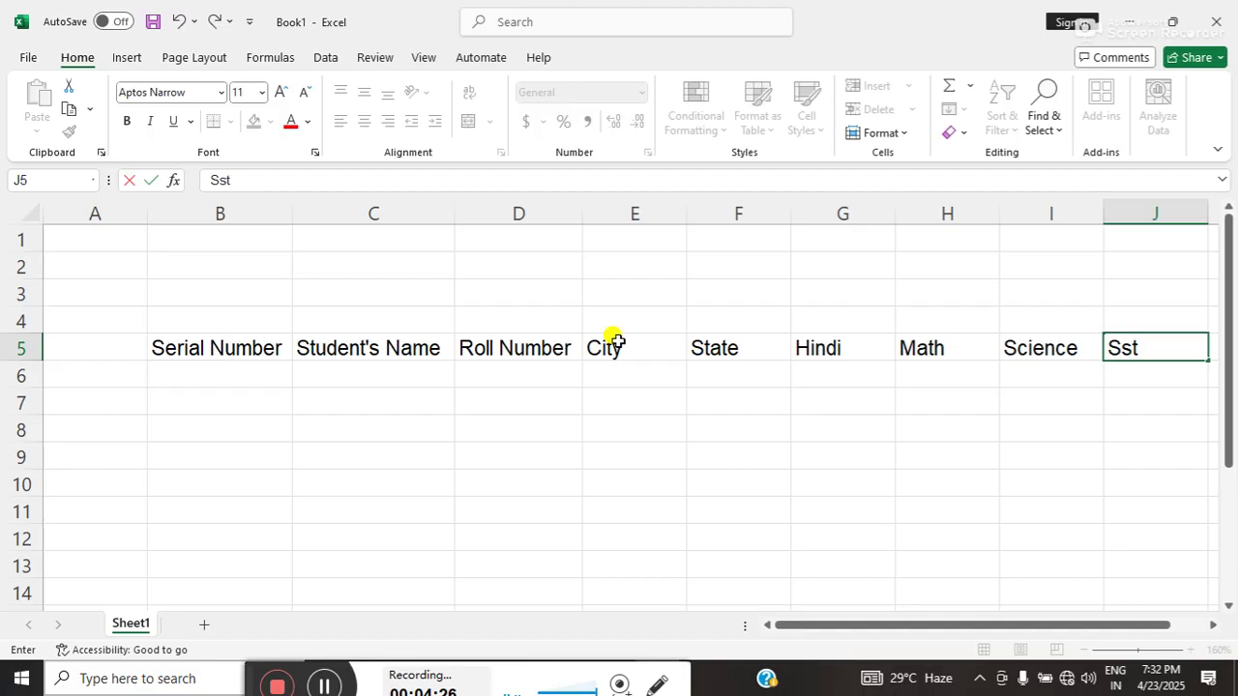
pyautogui.press('Tab')
pyautogui.write('Sa')
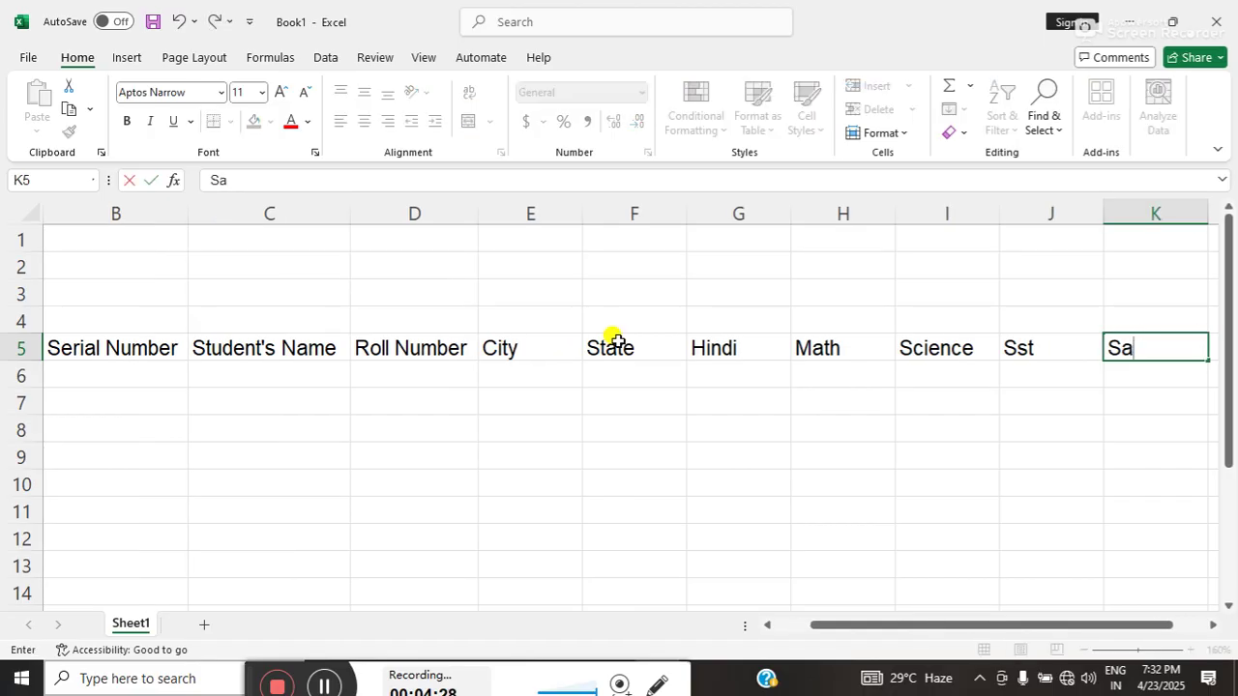
pyautogui.write('nskrit')
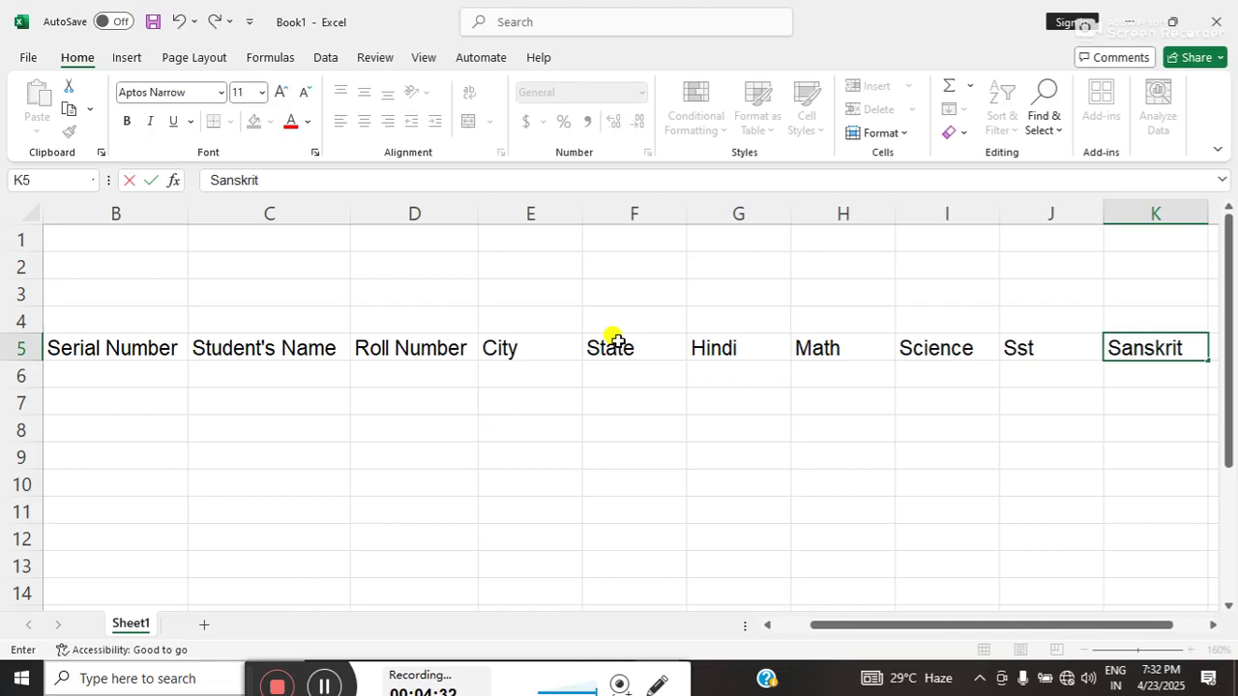
pyautogui.press('Tab')
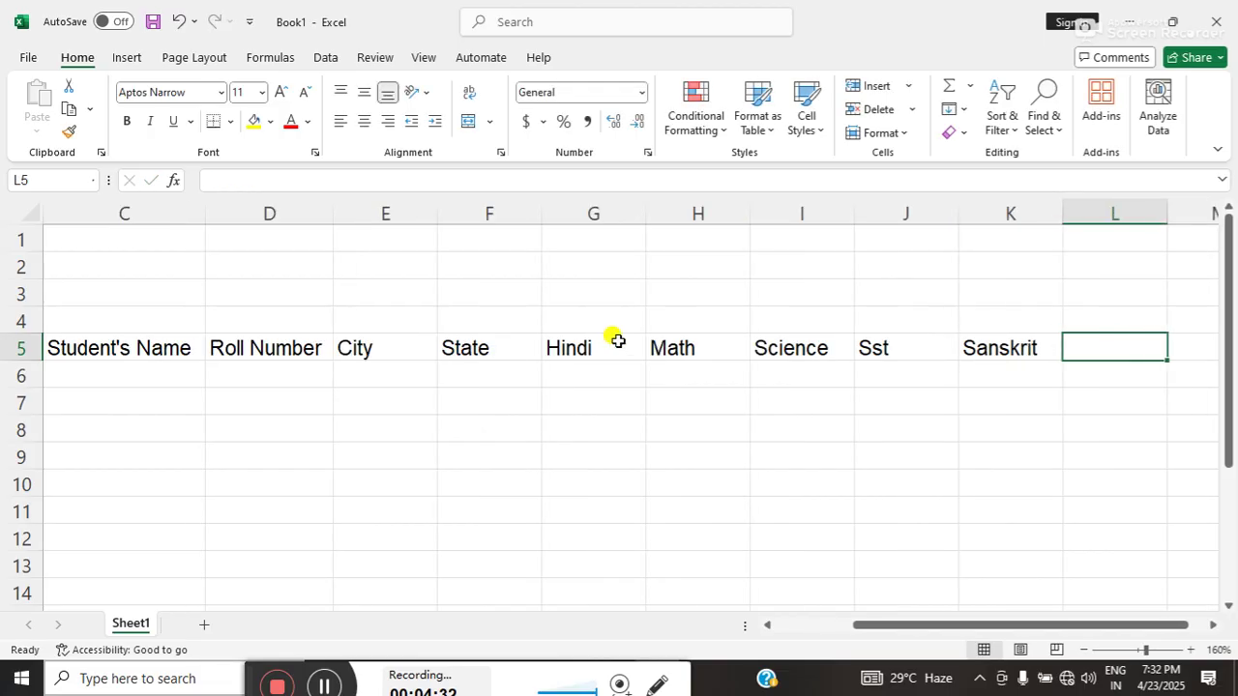
pyautogui.press('Left')
pyautogui.press('Left')
pyautogui.press('Left')
pyautogui.press('Left')
pyautogui.press('Left')
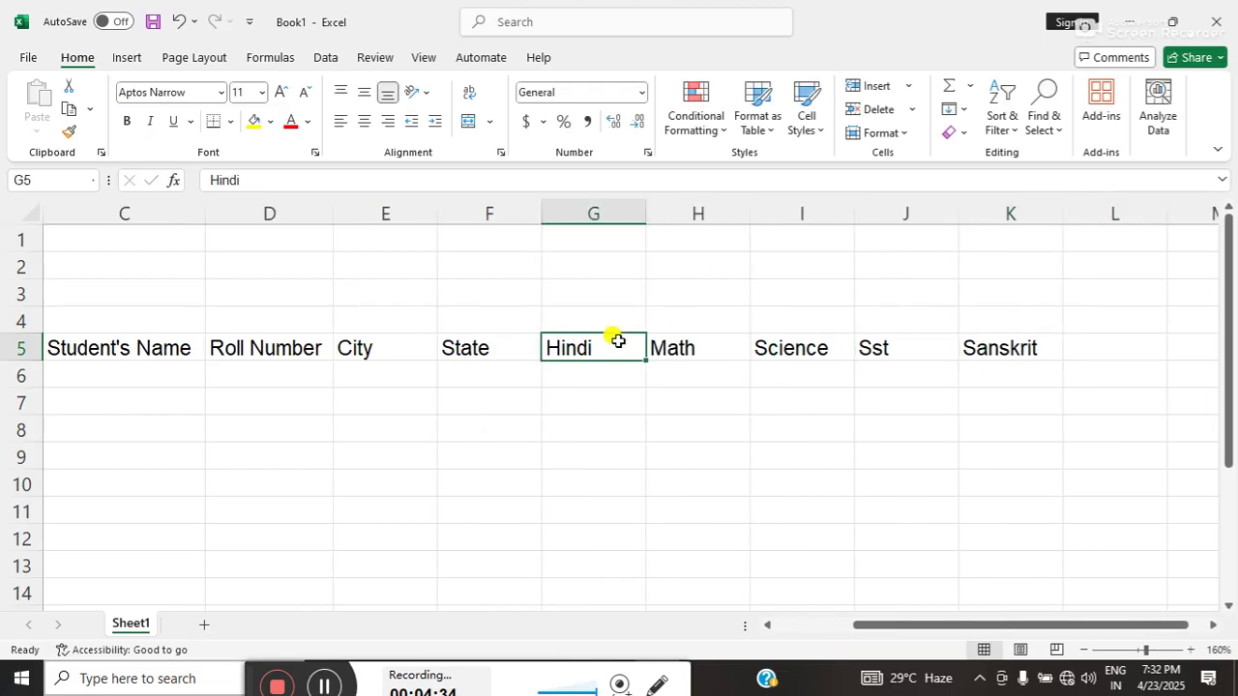
pyautogui.press('Right')
pyautogui.press('Right')
pyautogui.press('Right')
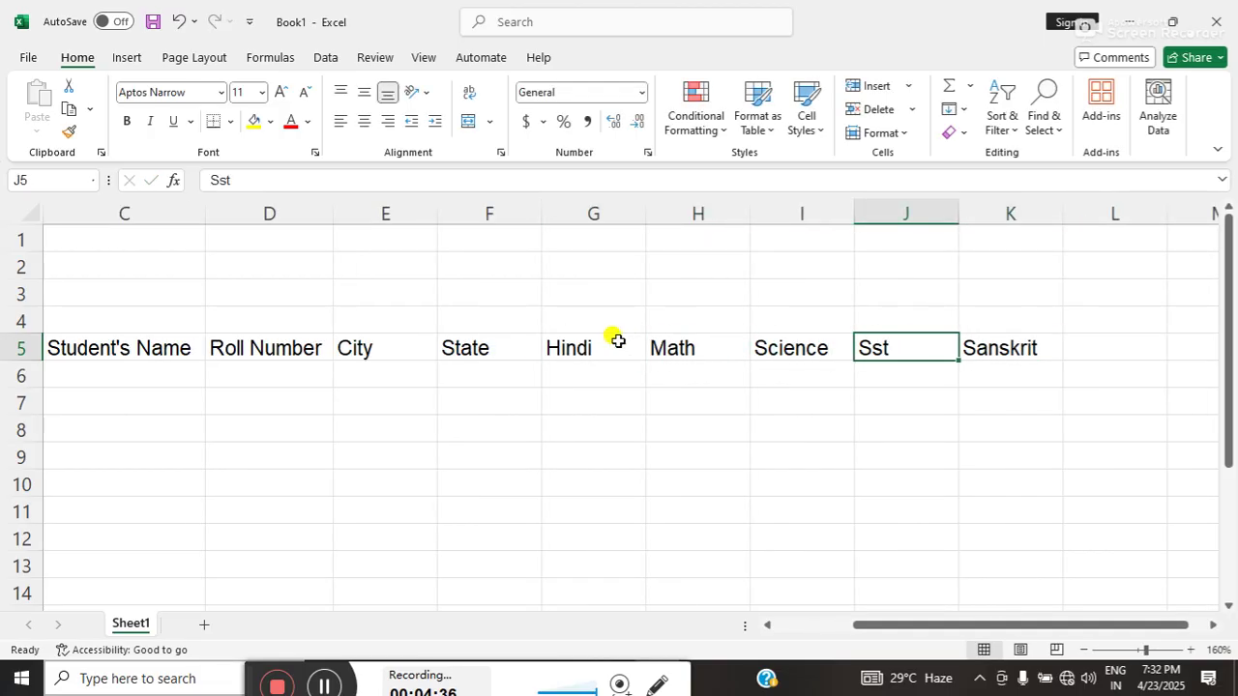
pyautogui.press('Right')
pyautogui.press('Right')
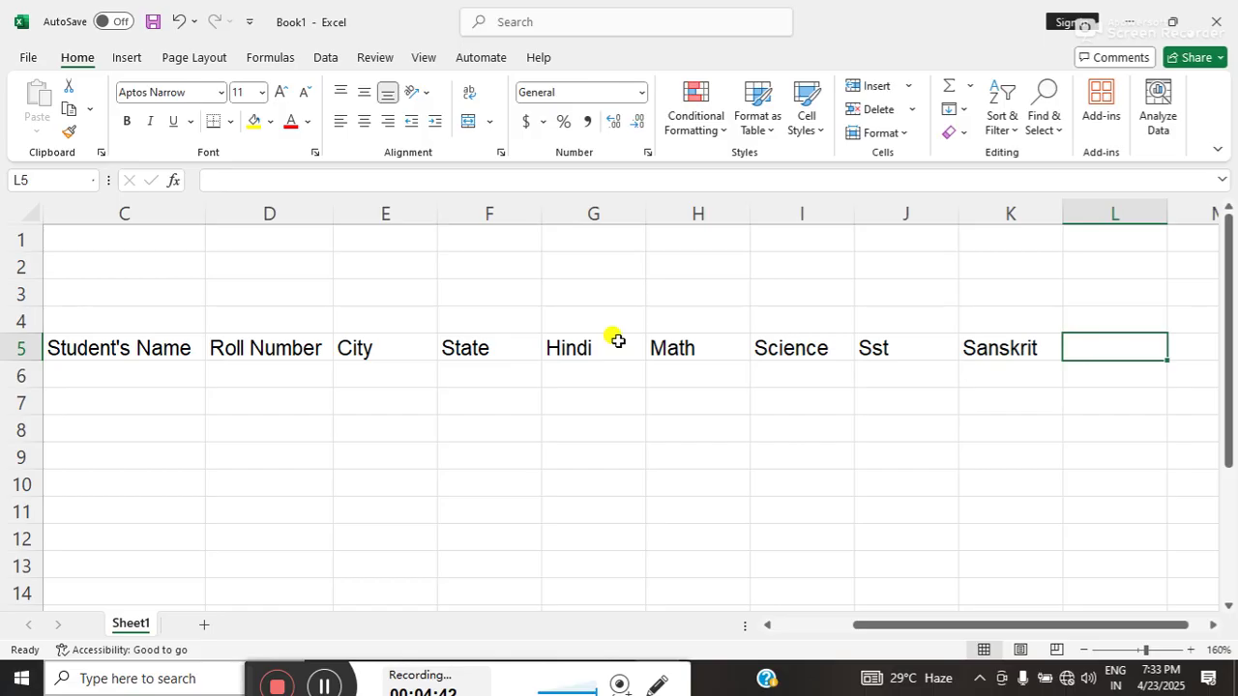
# - Add the English and Total headers in L5 and M5
pyautogui.write('En')
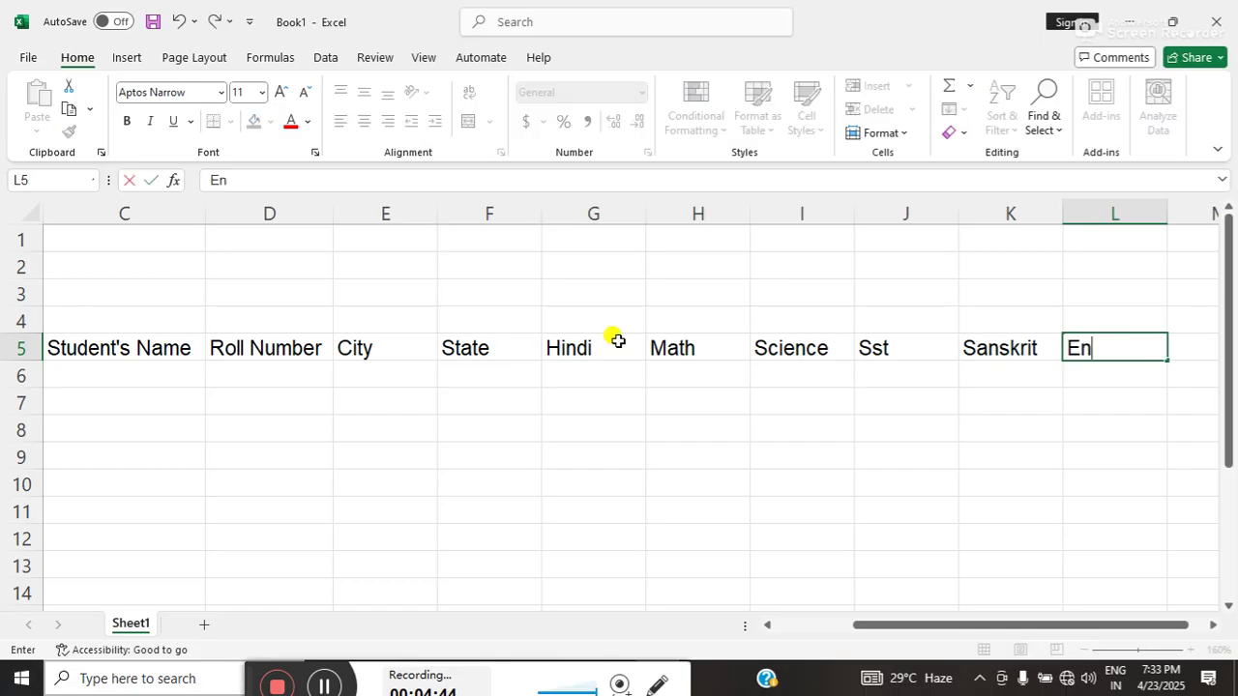
pyautogui.press('BackSpace')
pyautogui.press('BackSpace')
pyautogui.write('U')
pyautogui.press('BackSpace')
pyautogui.write('English')
pyautogui.press('Tab')
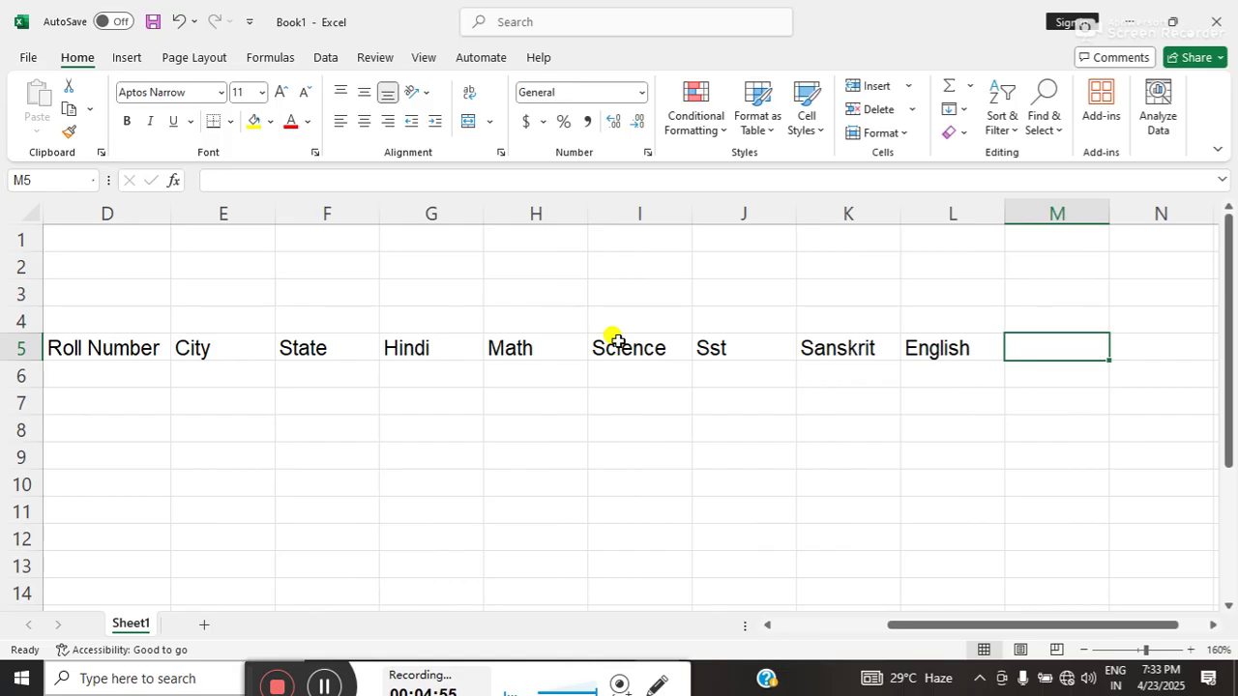
pyautogui.write('Tot')
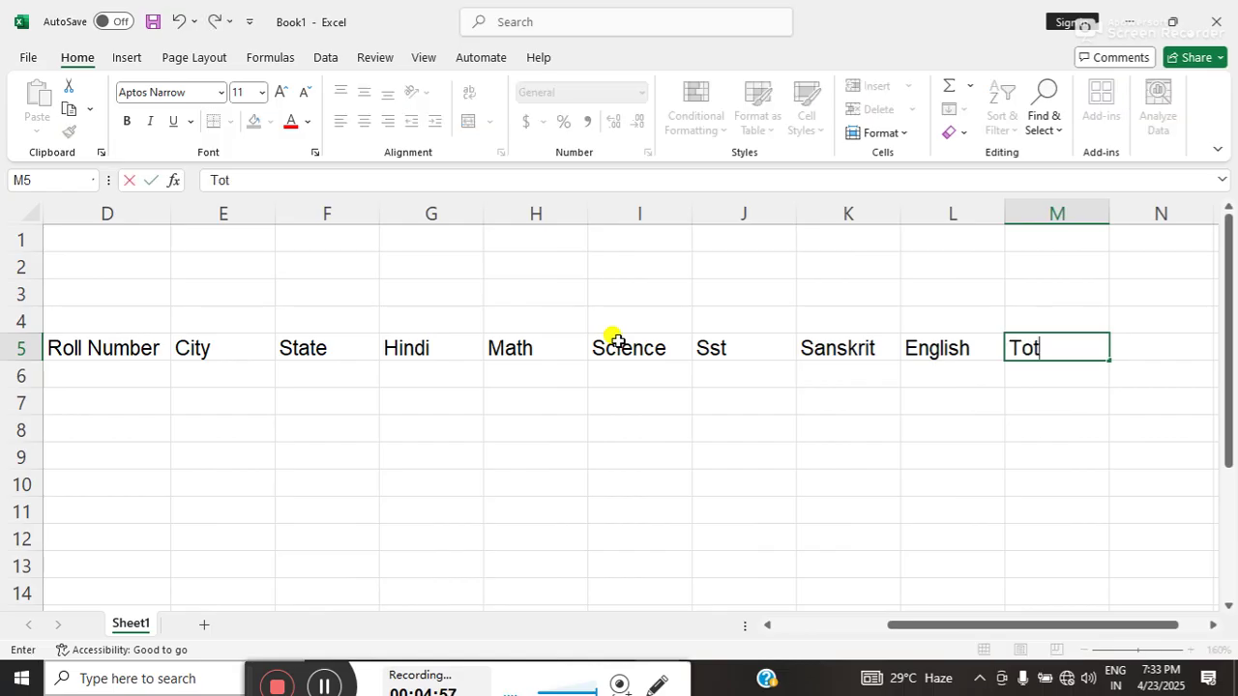
pyautogui.write('al')
pyautogui.press('Tab')
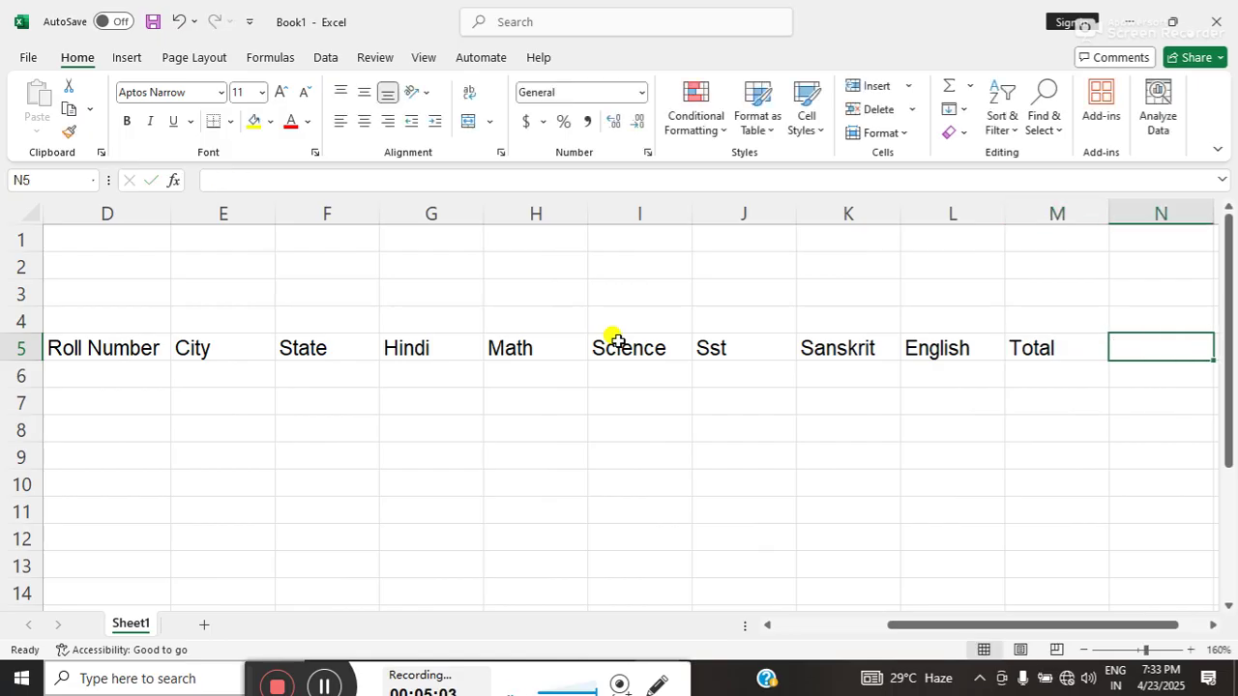
# - Add the Grade, Result, Rank and Division headers in N5:Q5
pyautogui.write('Grade')
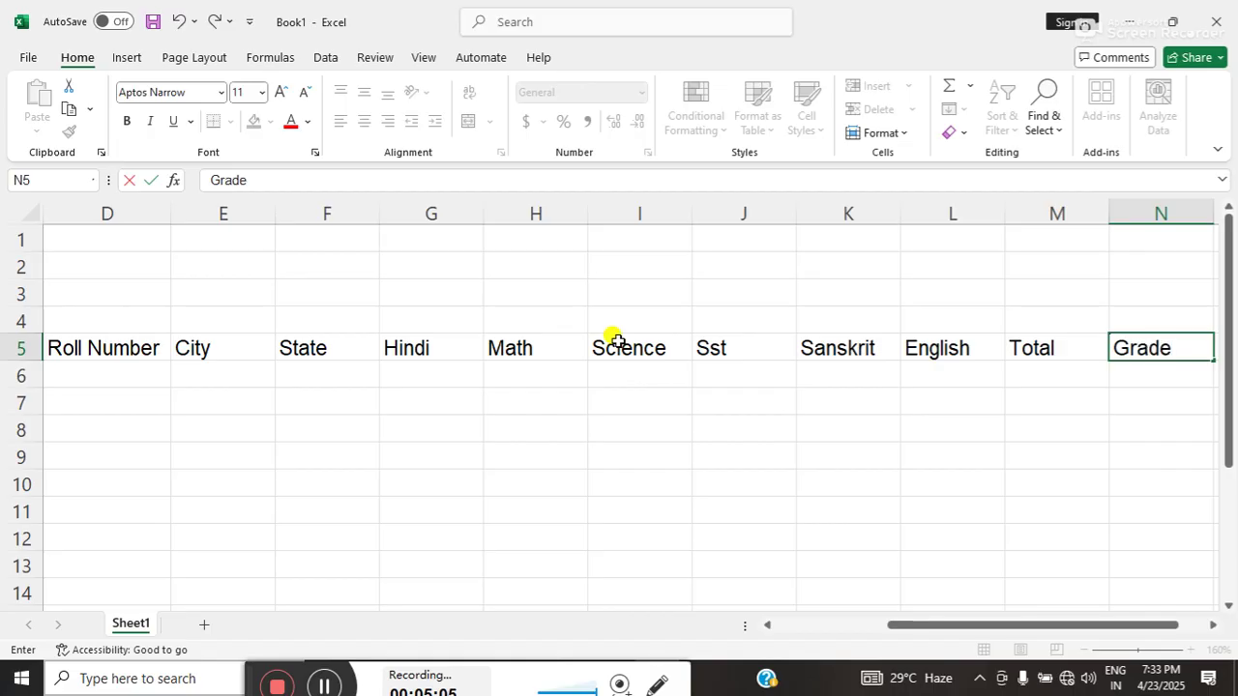
pyautogui.press('Tab')
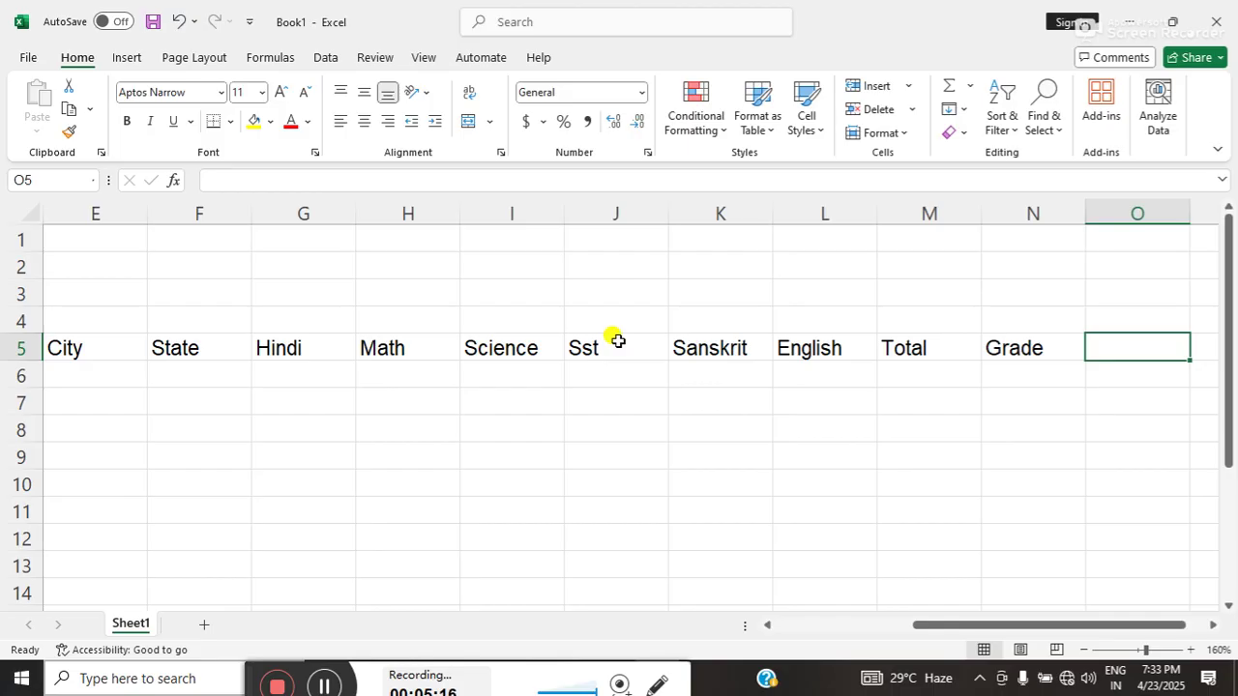
pyautogui.write('Result')
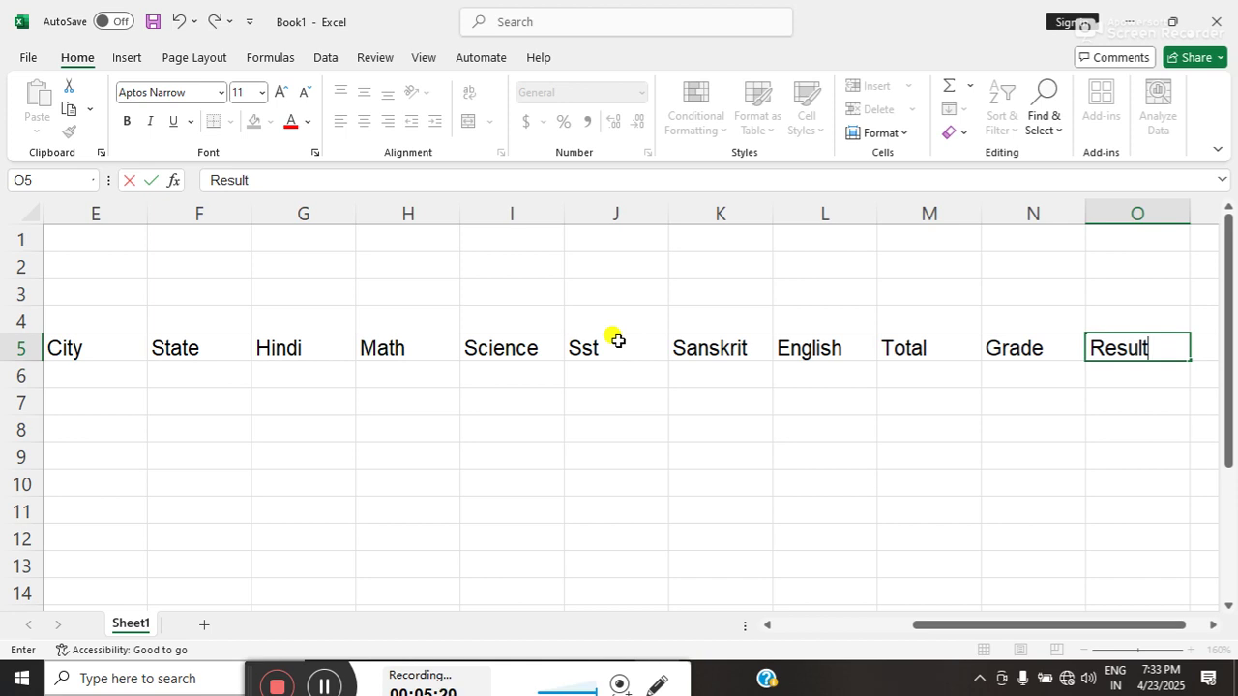
pyautogui.press('Tab')
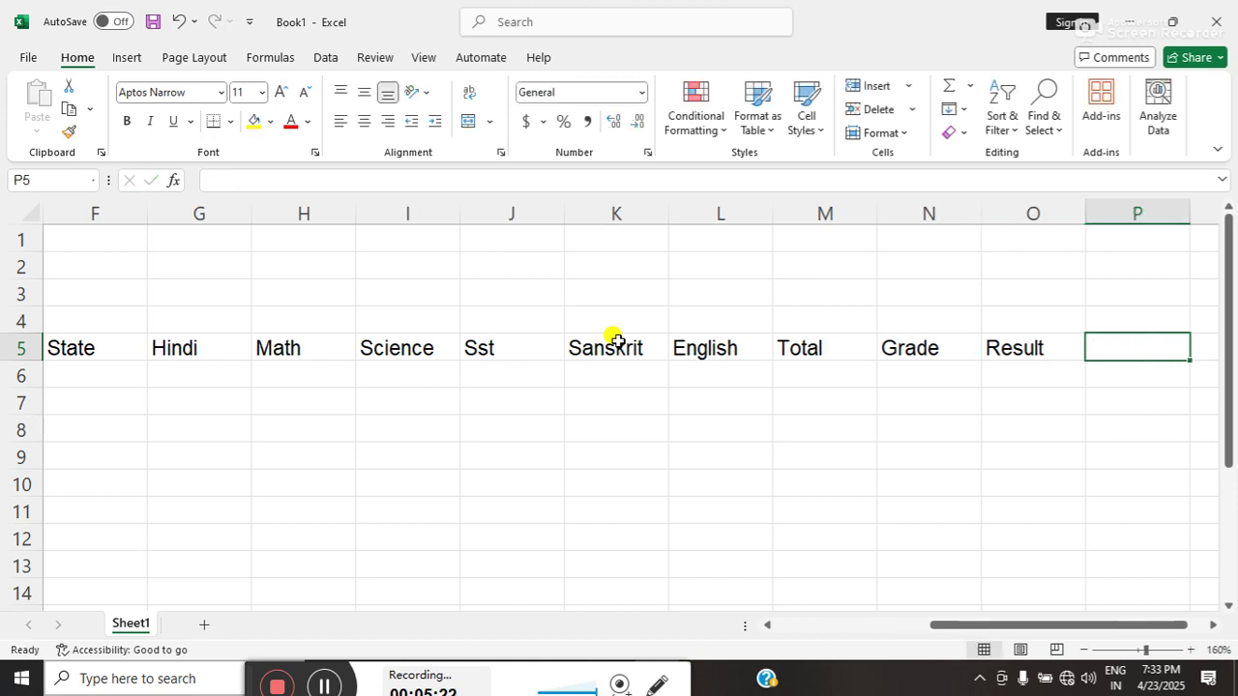
pyautogui.write('Rank')
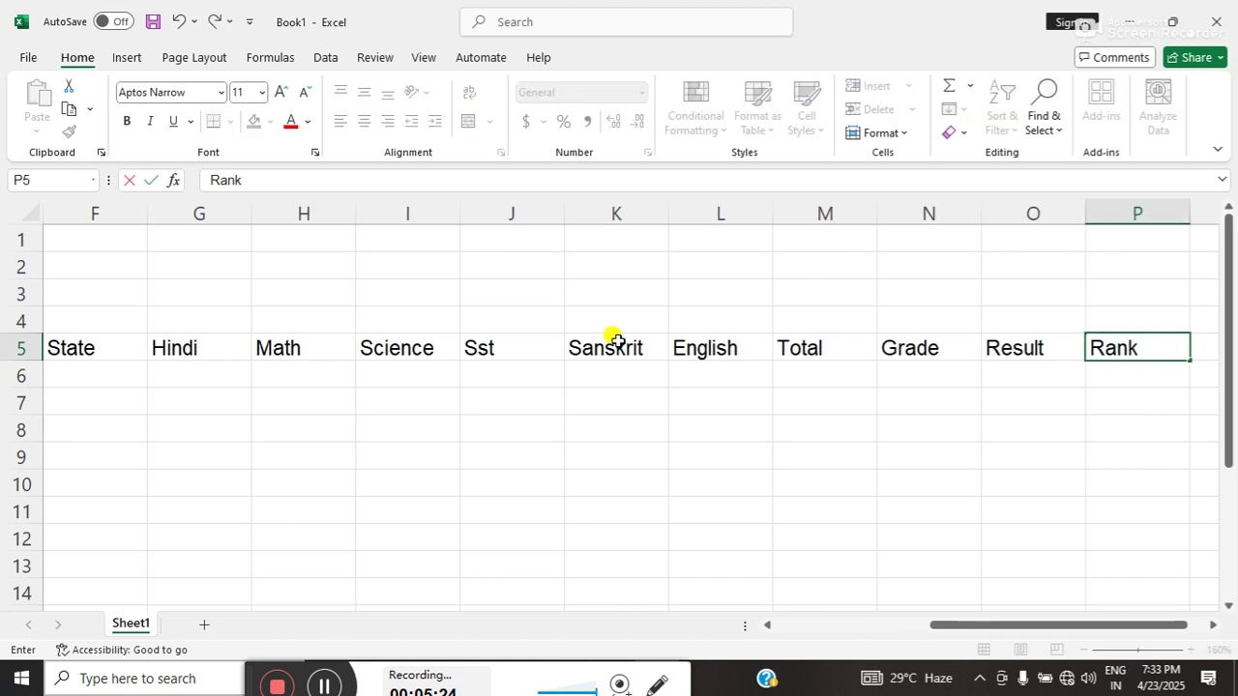
pyautogui.press('Tab')
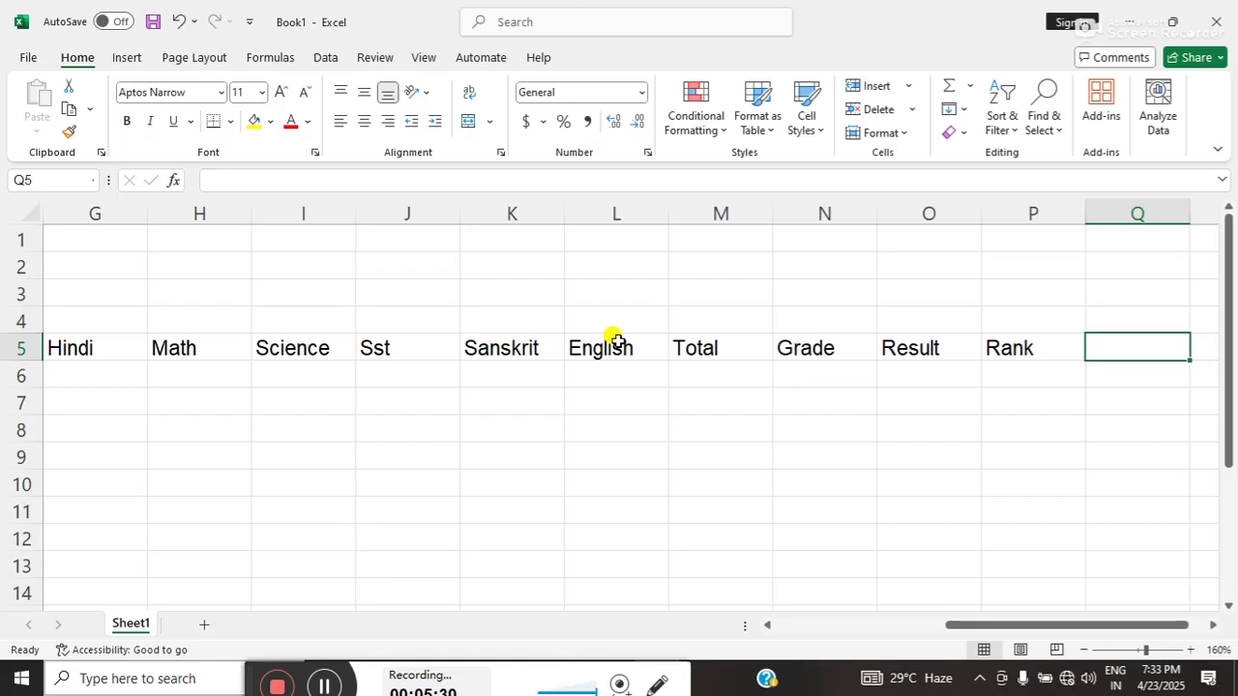
pyautogui.write('Div')
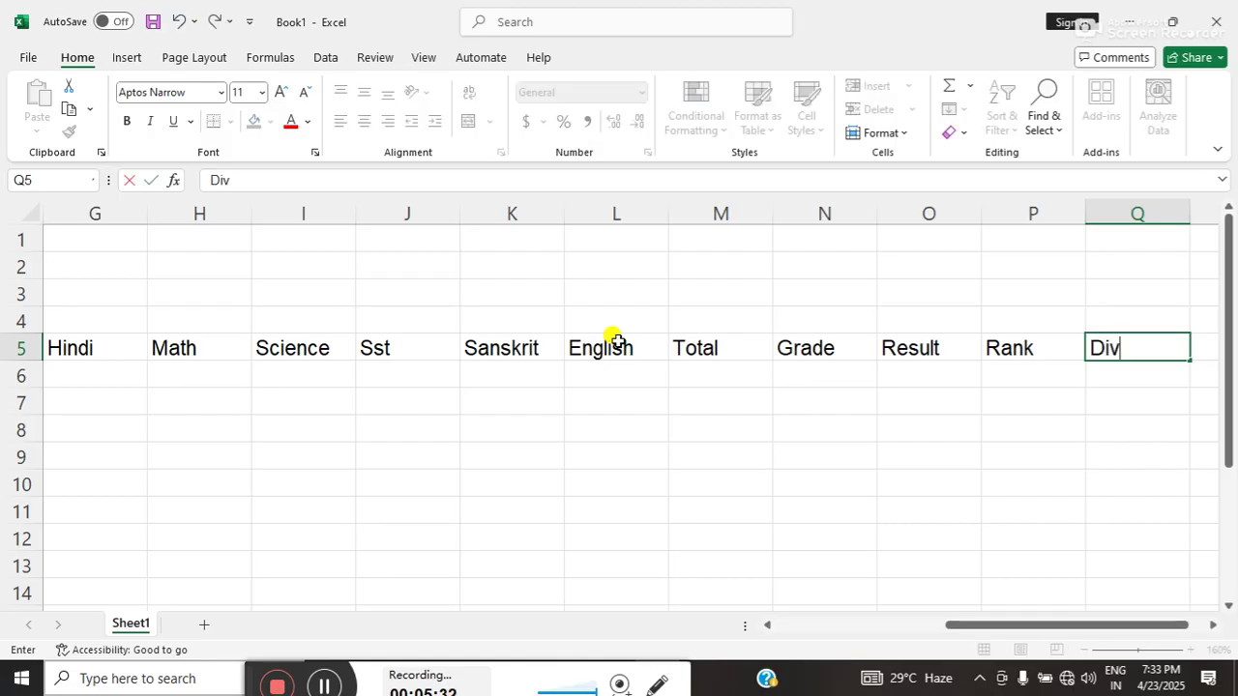
pyautogui.write('ision')
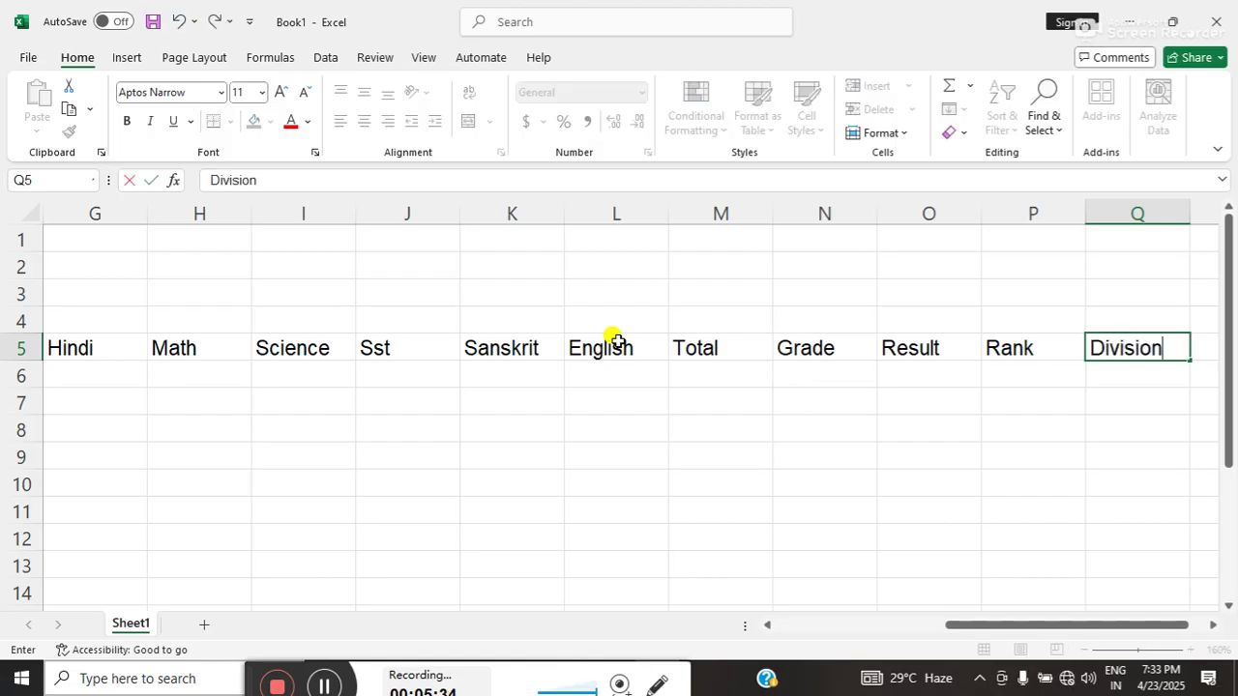
pyautogui.press('Tab')
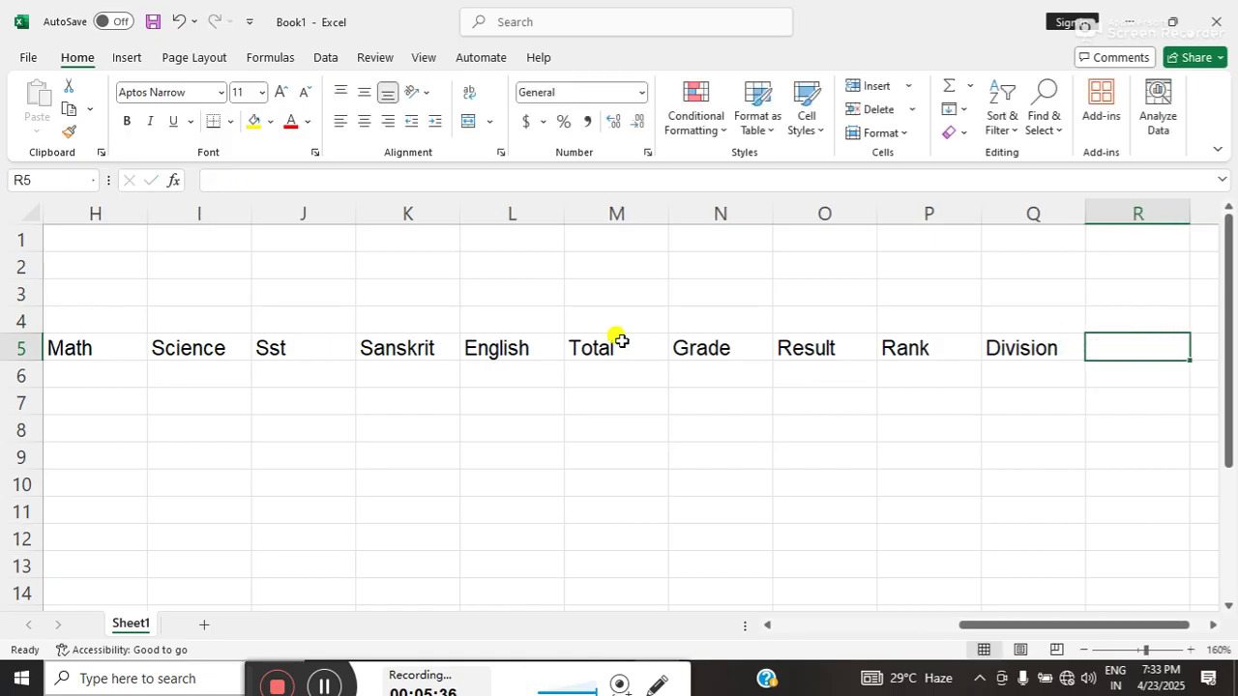
# - Select the whole worksheet and AutoFit every column to its contents
pyautogui.click(325, 343)
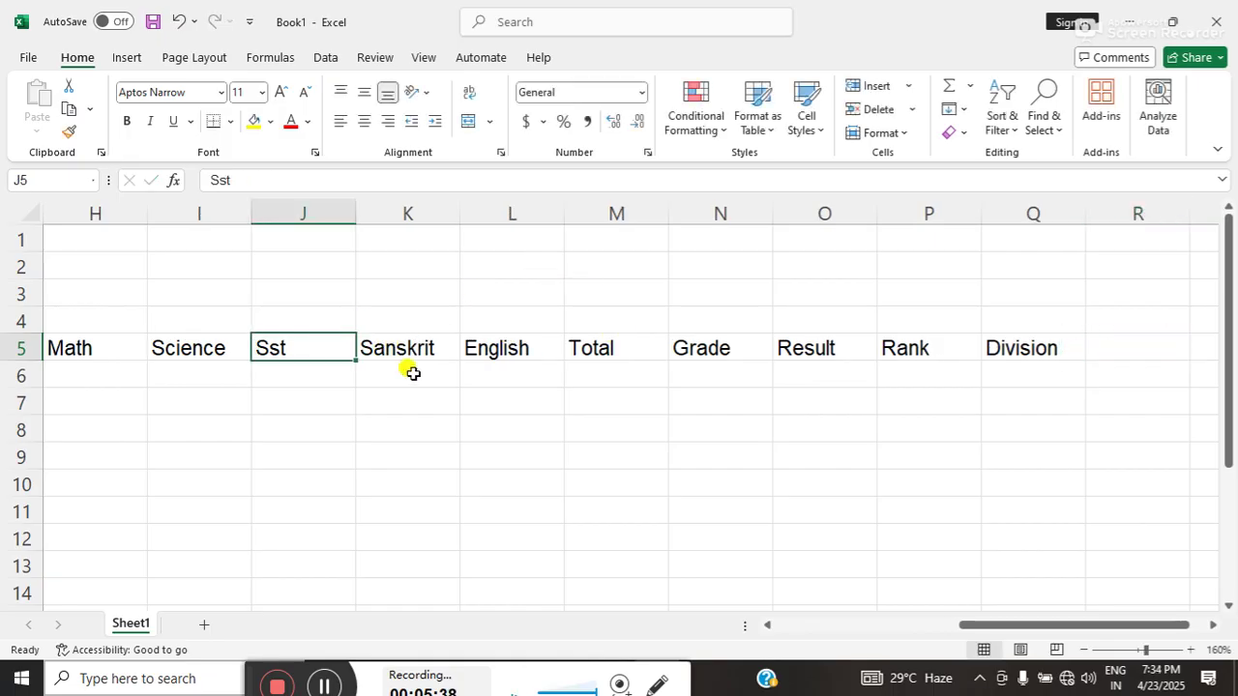
pyautogui.click(265, 406)
pyautogui.click(267, 421)
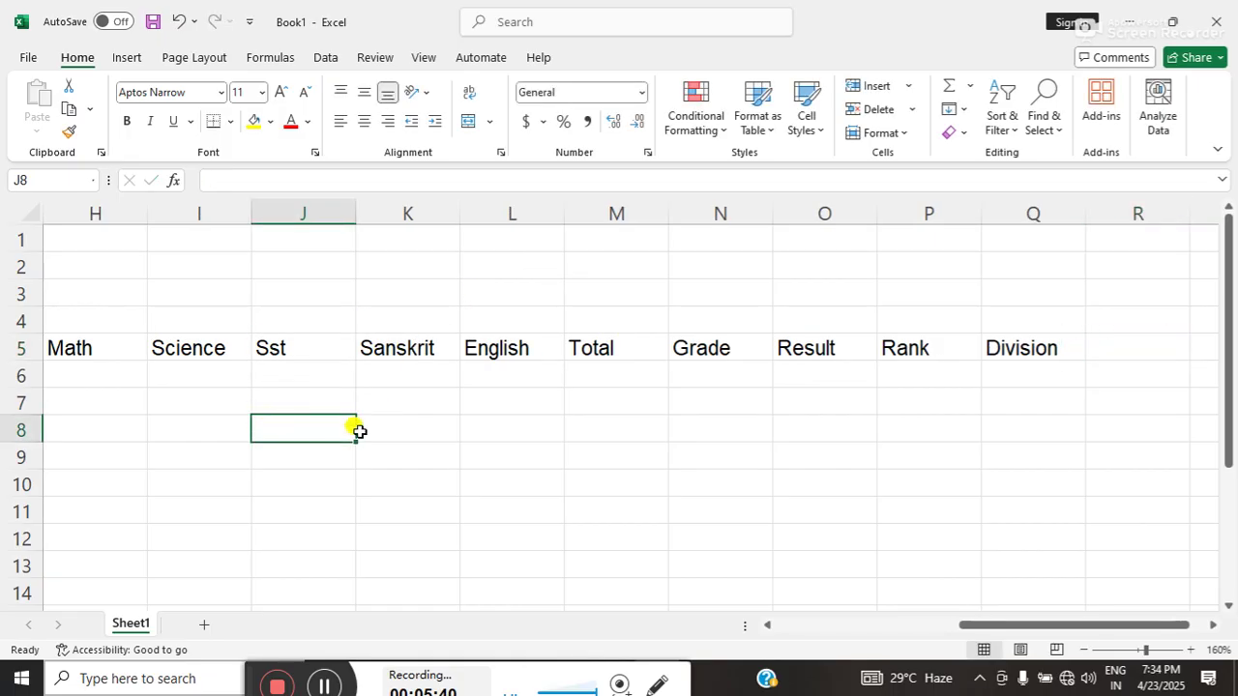
pyautogui.click(409, 434)
pyautogui.click(265, 435)
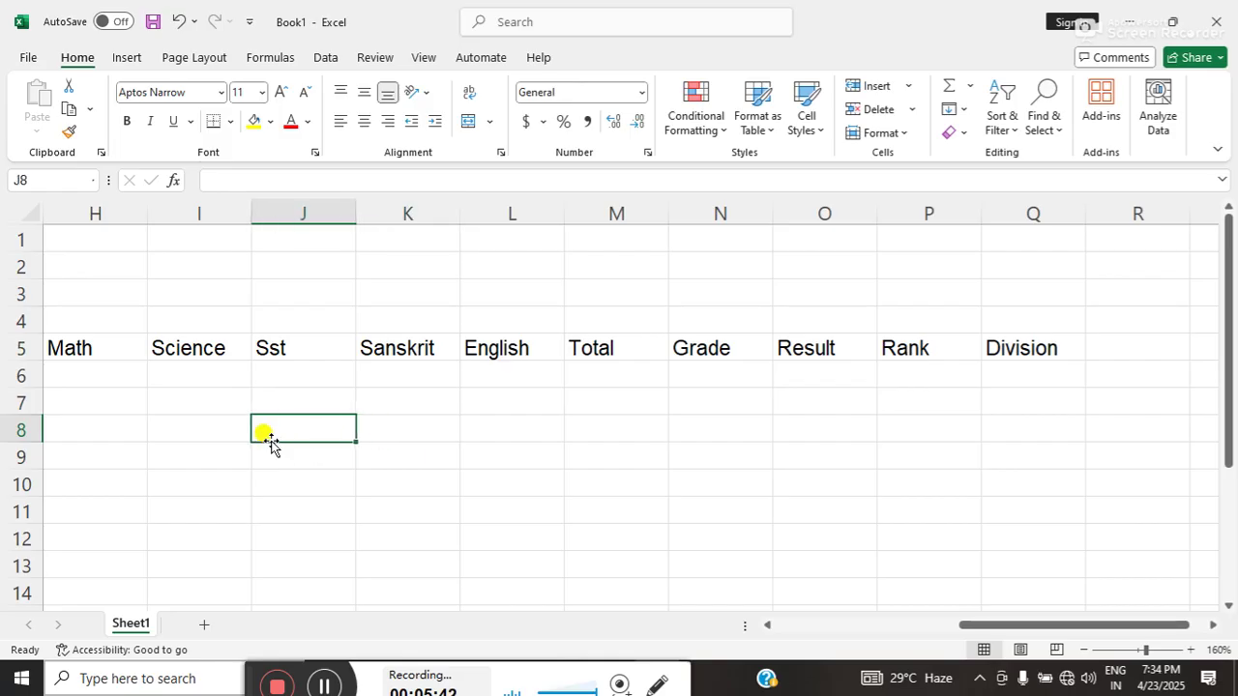
pyautogui.hotkey('ctrl', 'a')
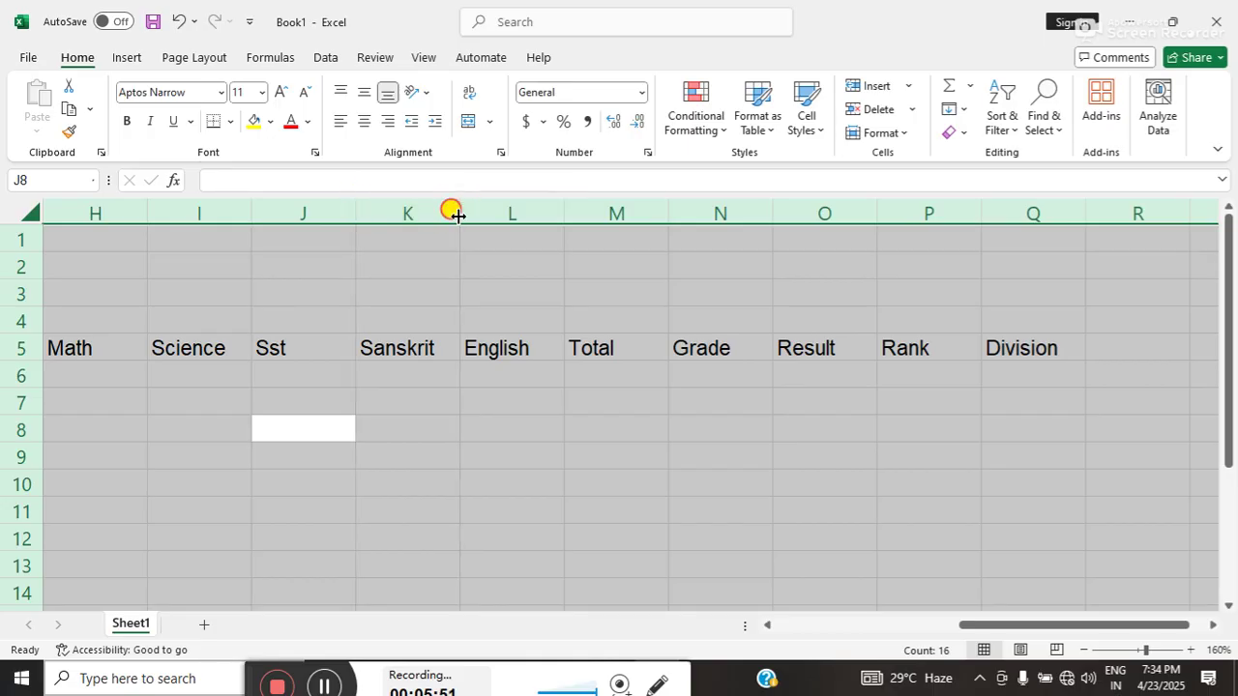
pyautogui.doubleClick(459, 215)
# - Select the marksheet table range B5:Q13
pyautogui.moveTo(1003, 634); pyautogui.dragTo(808, 611)
pyautogui.click(193, 351)
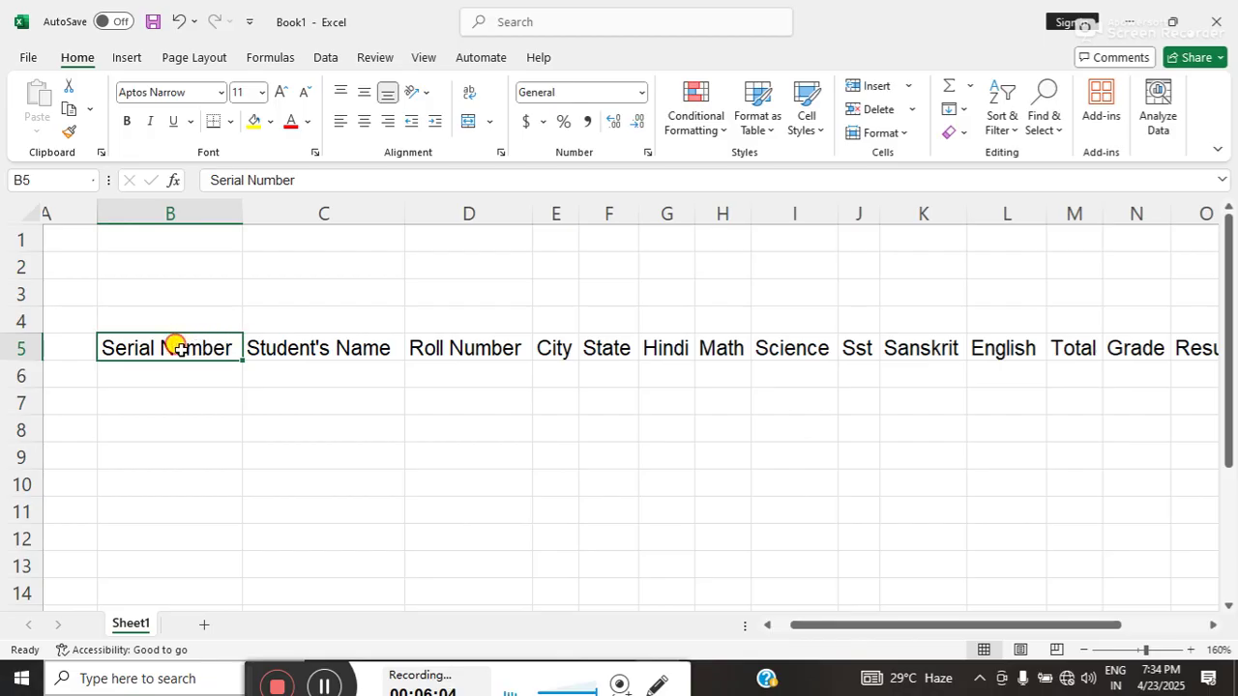
pyautogui.moveTo(171, 345); pyautogui.dragTo(1141, 570)
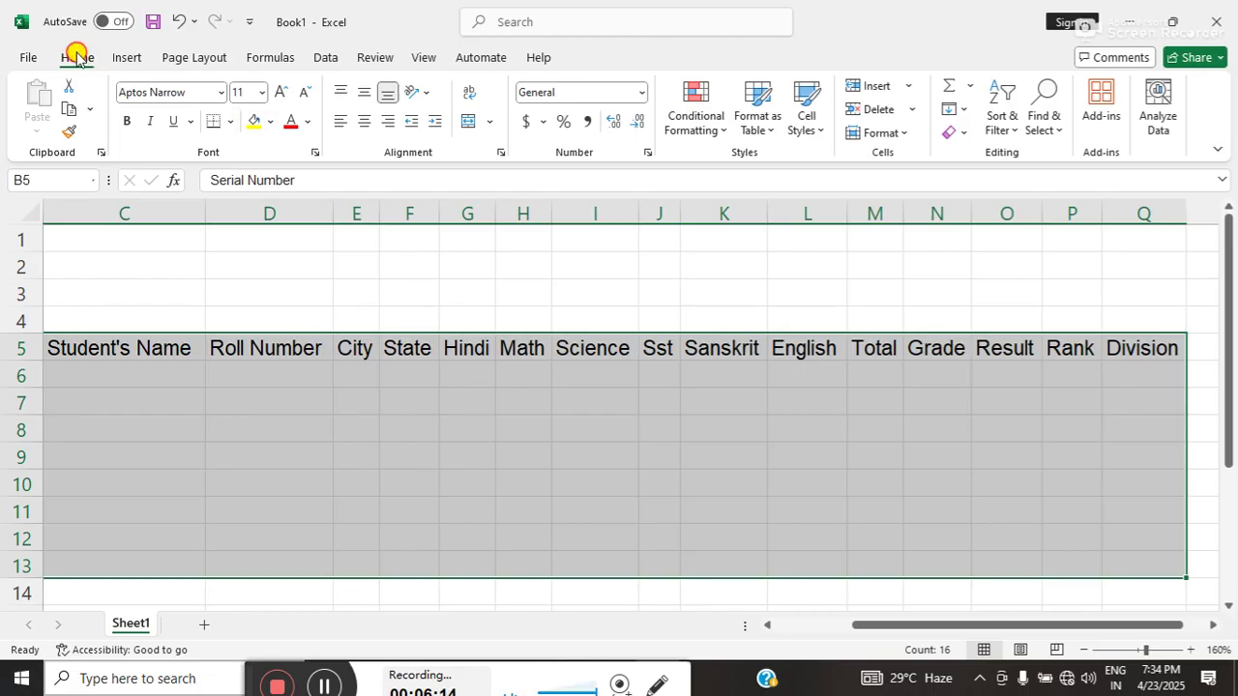
# - Apply All Borders to B5:Q13, then select the title rows B3:Q4
pyautogui.click(230, 121)
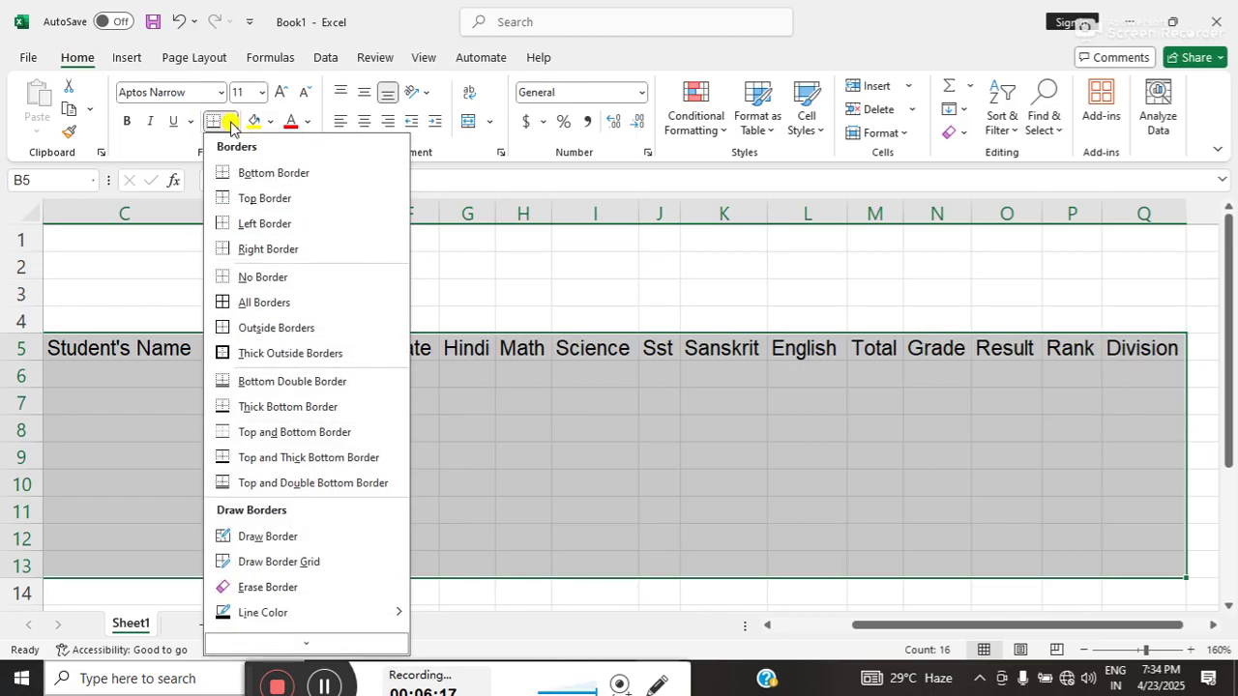
pyautogui.click(277, 302)
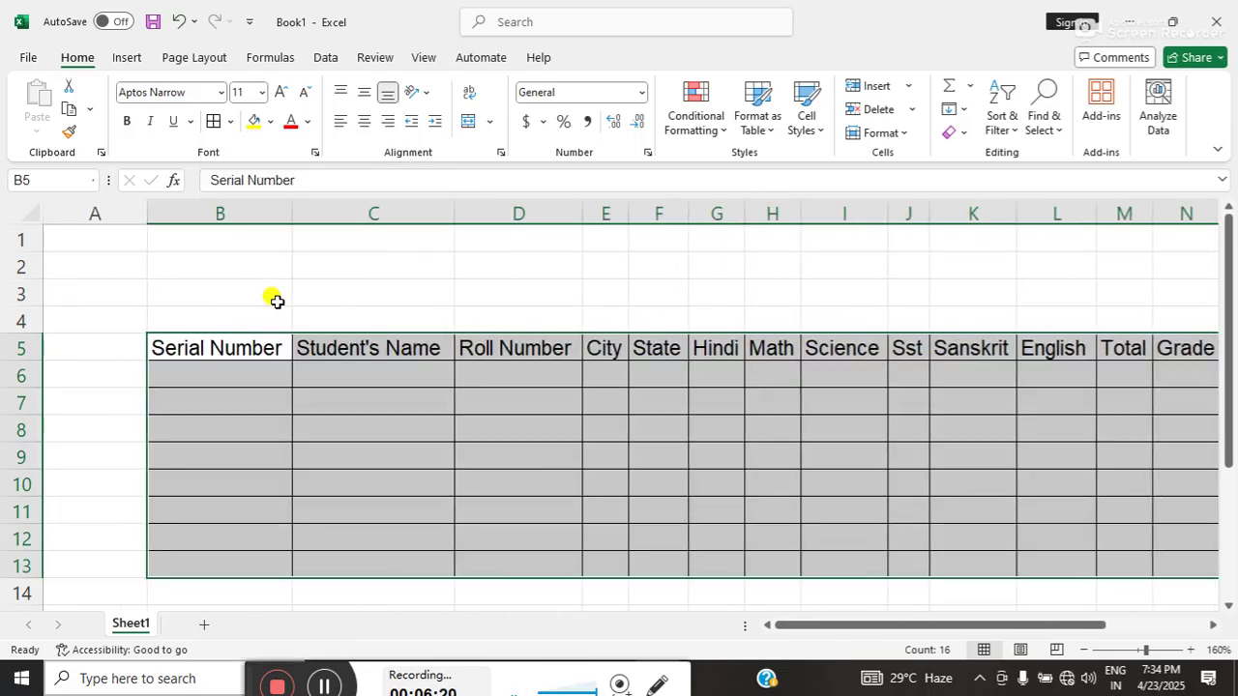
pyautogui.click(238, 287)
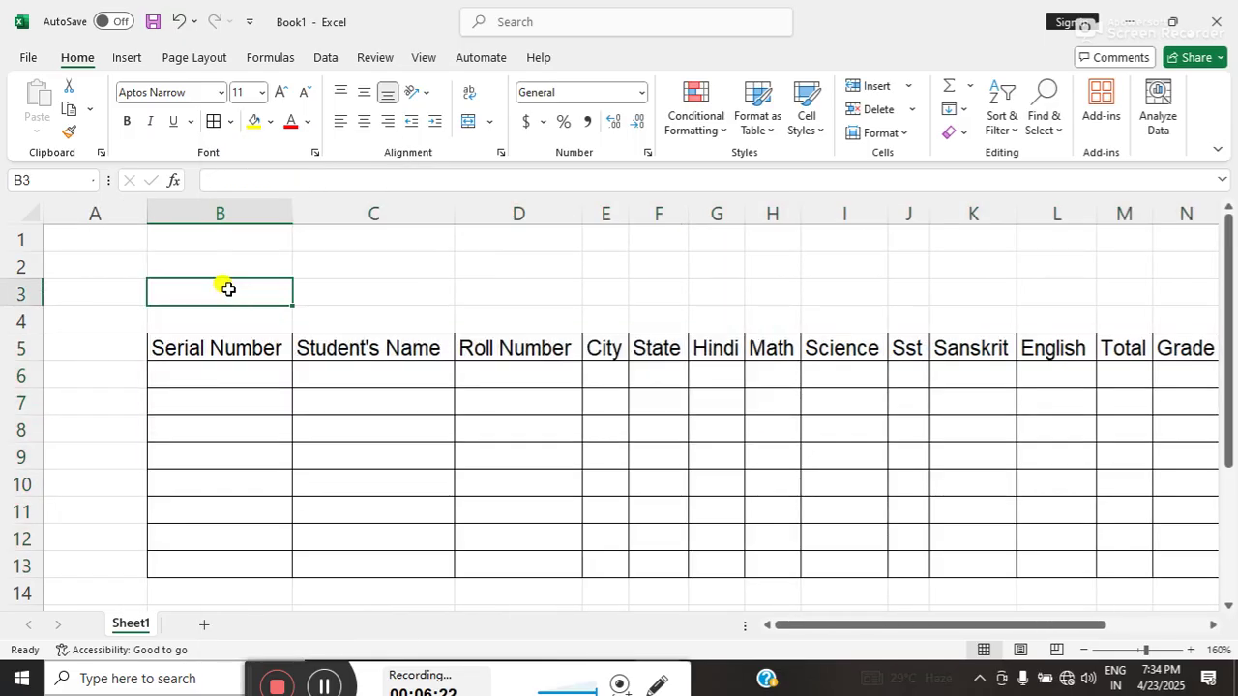
pyautogui.moveTo(221, 281); pyautogui.dragTo(1155, 326)
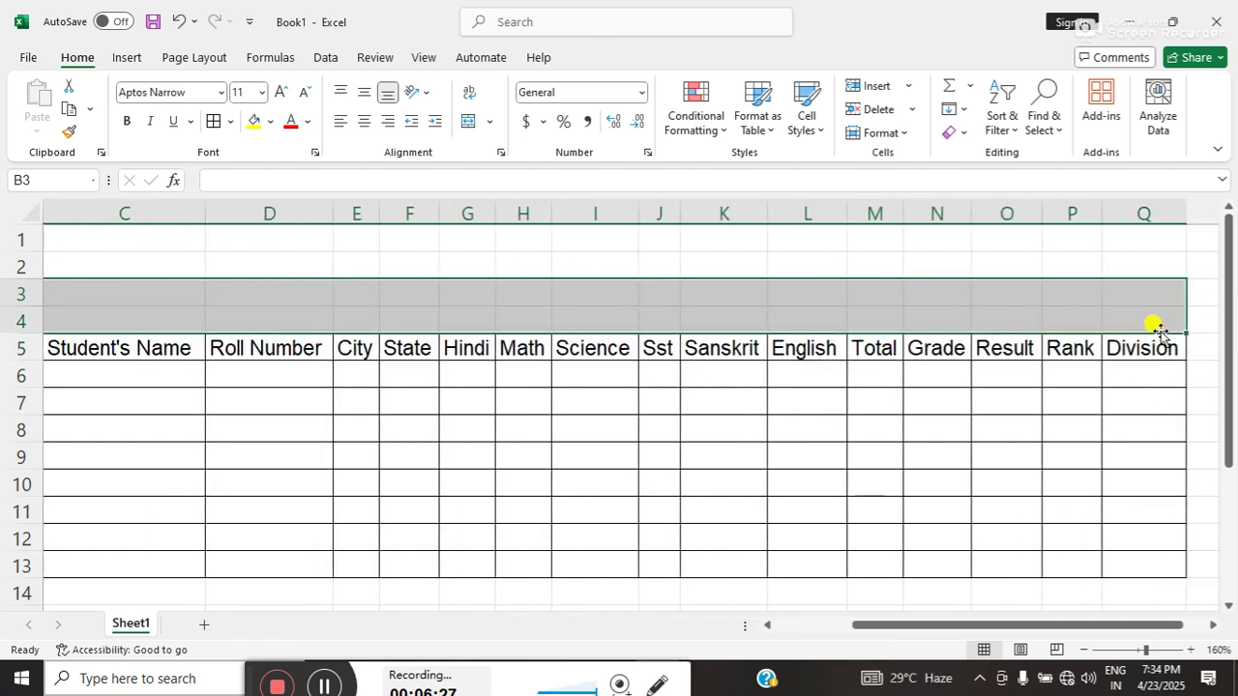
# - Give B3:Q4 all borders, Merge & Center it, and fill it yellow
pyautogui.click(216, 120)
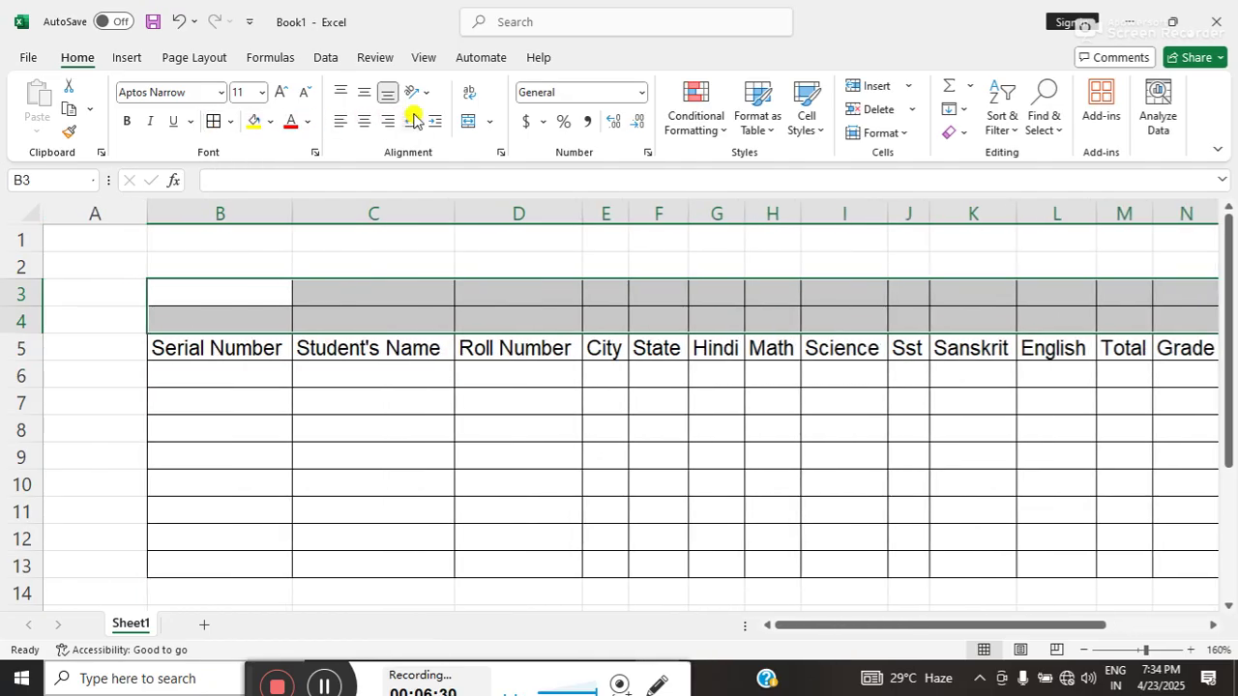
pyautogui.click(465, 122)
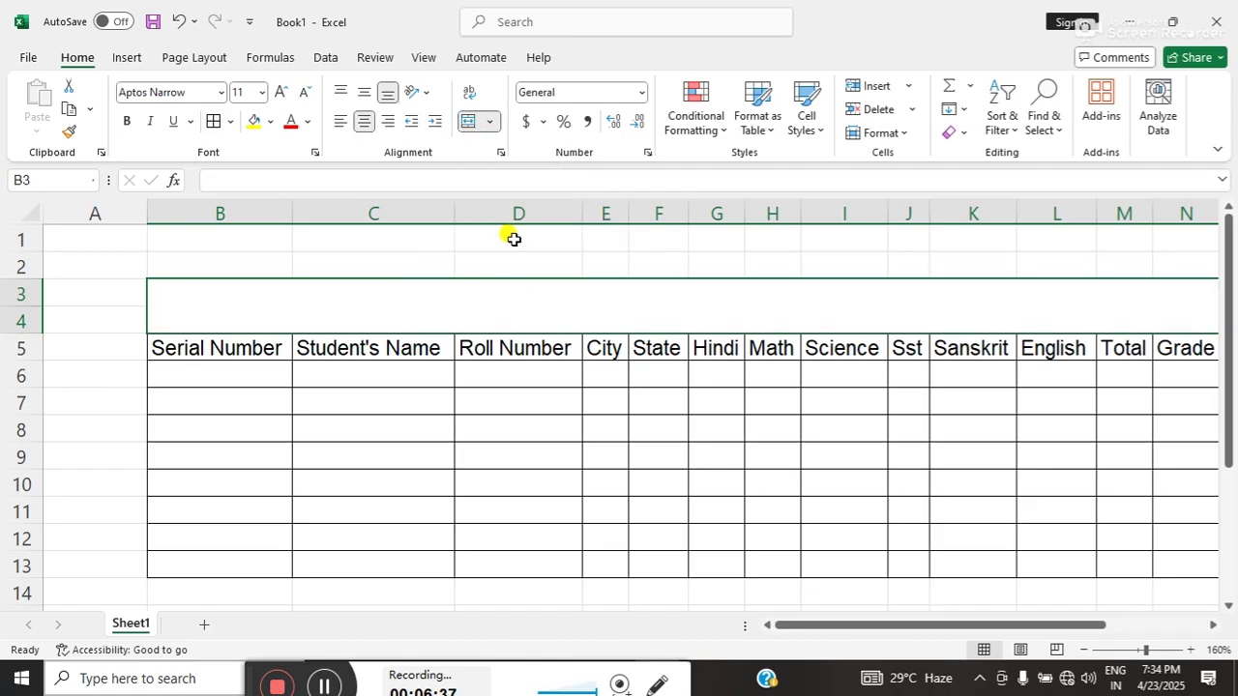
pyautogui.click(255, 121)
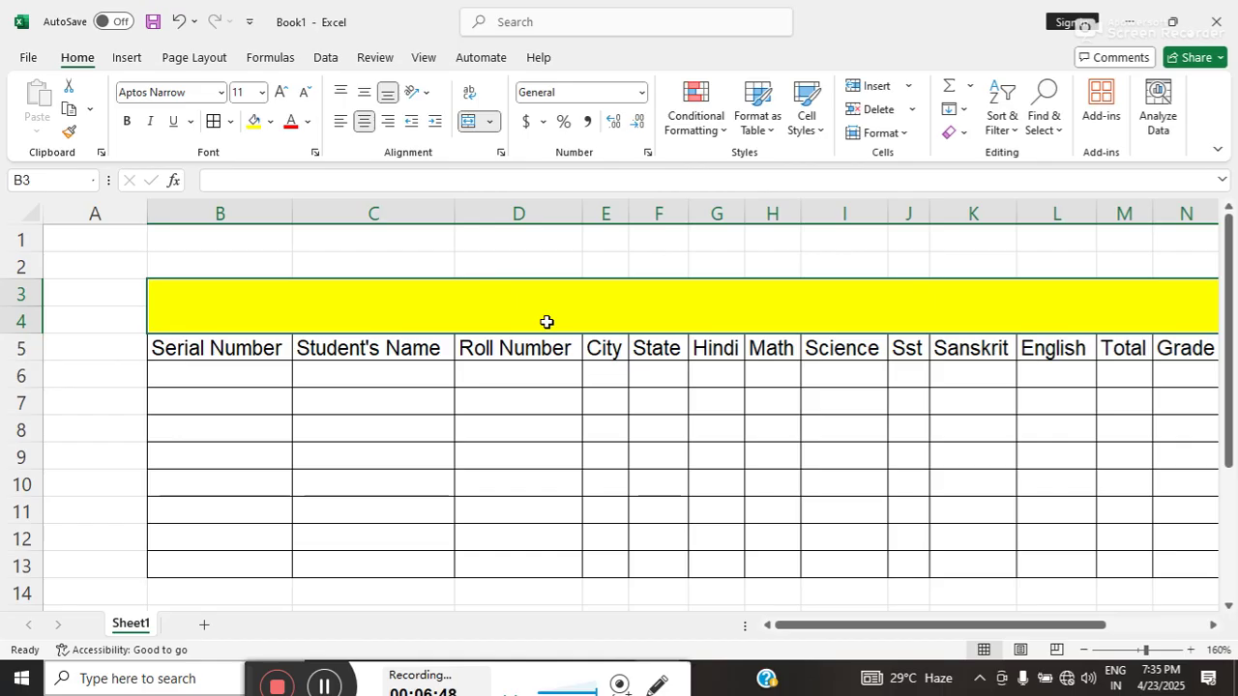
# - Type 'PRAKASH NARAYAN HIGH SCHOOL+2' into the merged yellow title cell B3
pyautogui.write('Pra')
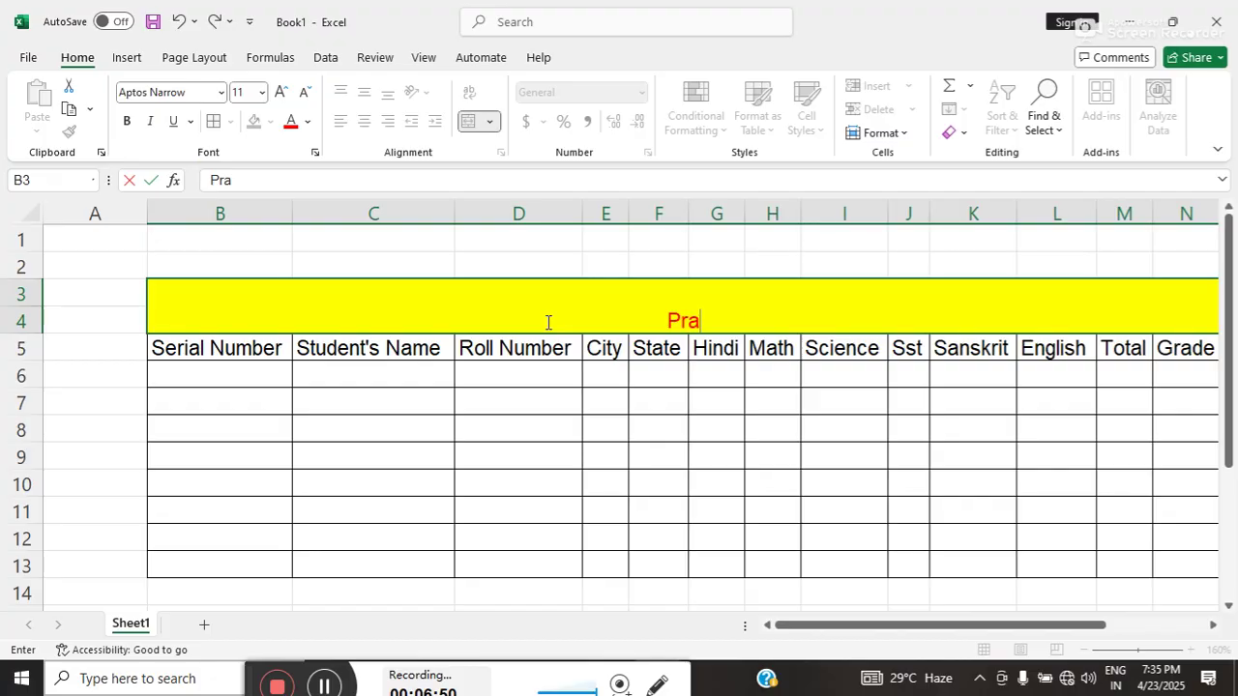
pyautogui.write('PRAKASH')
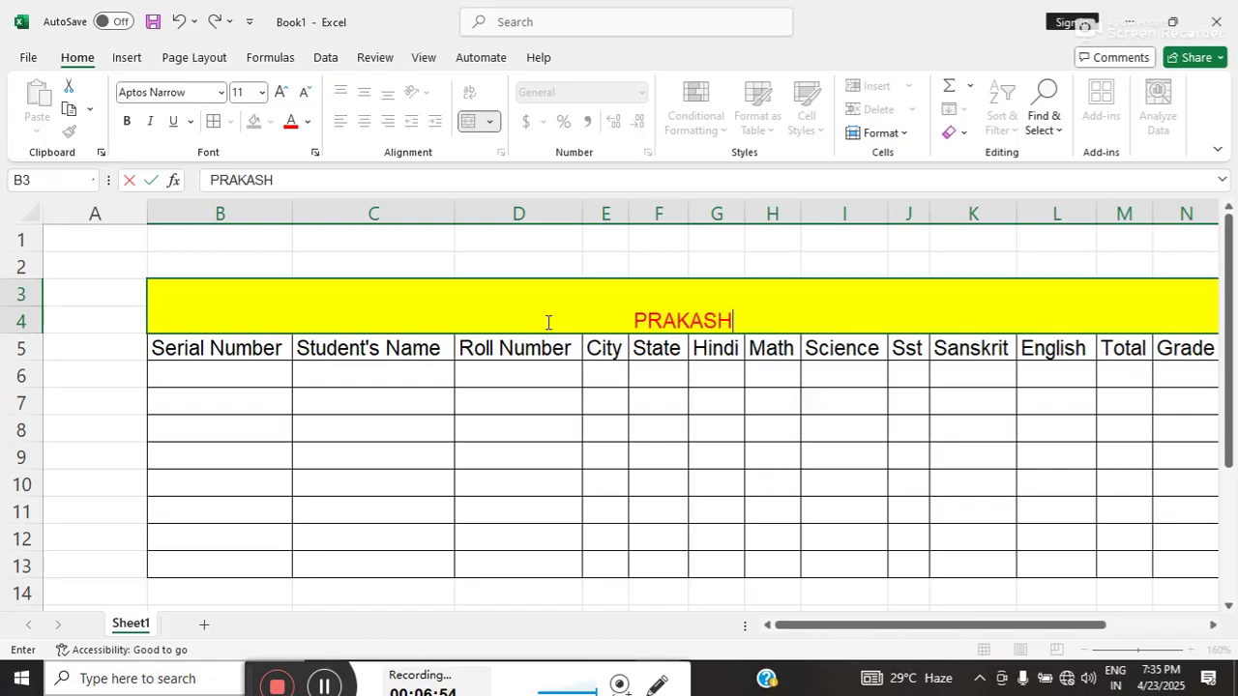
pyautogui.write(' NA')
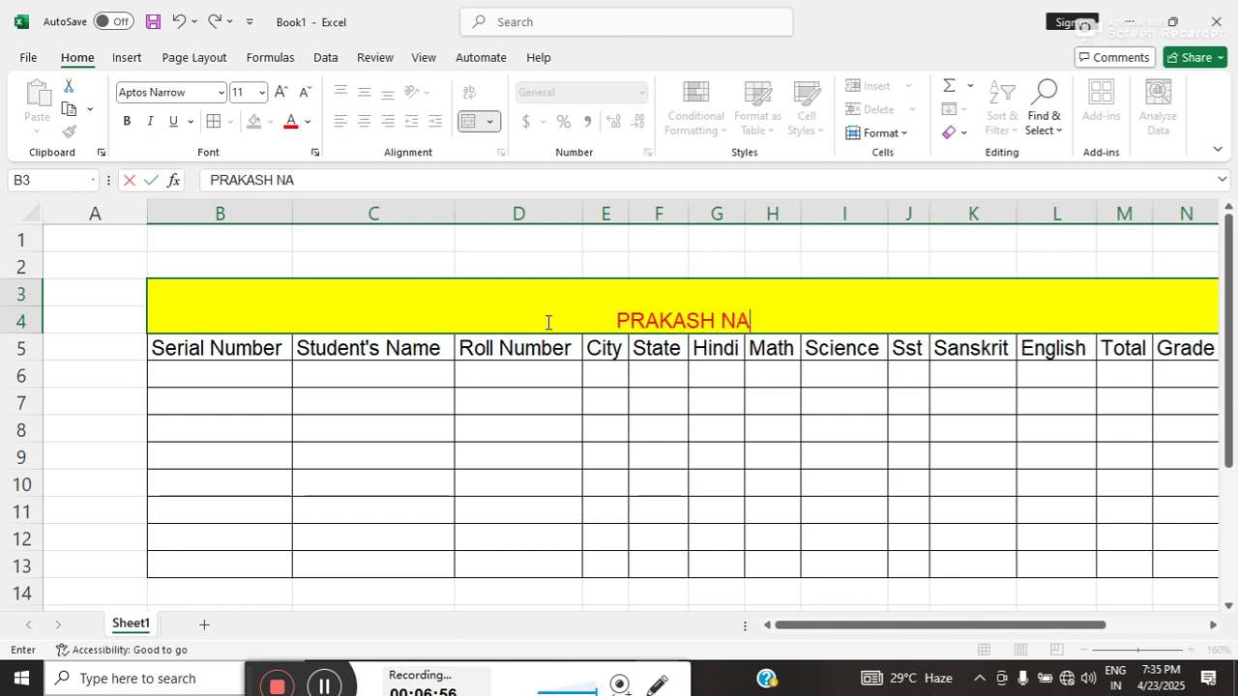
pyautogui.write('RAYAN ')
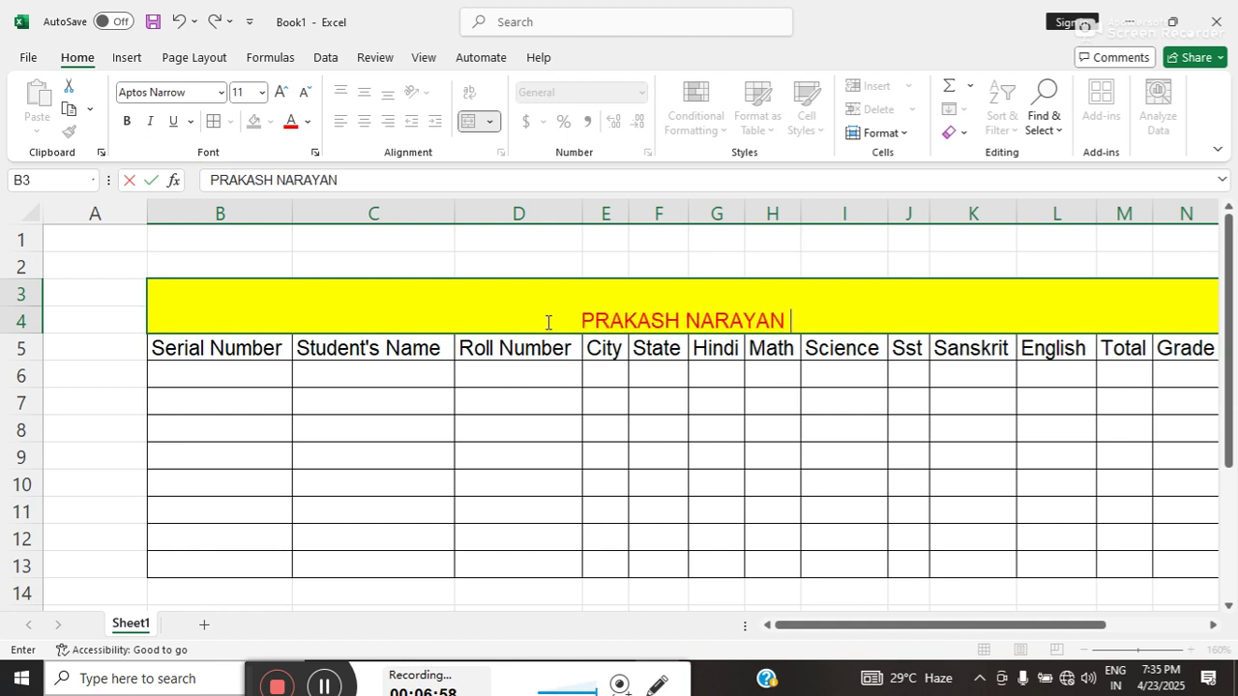
pyautogui.write('HIGH SC')
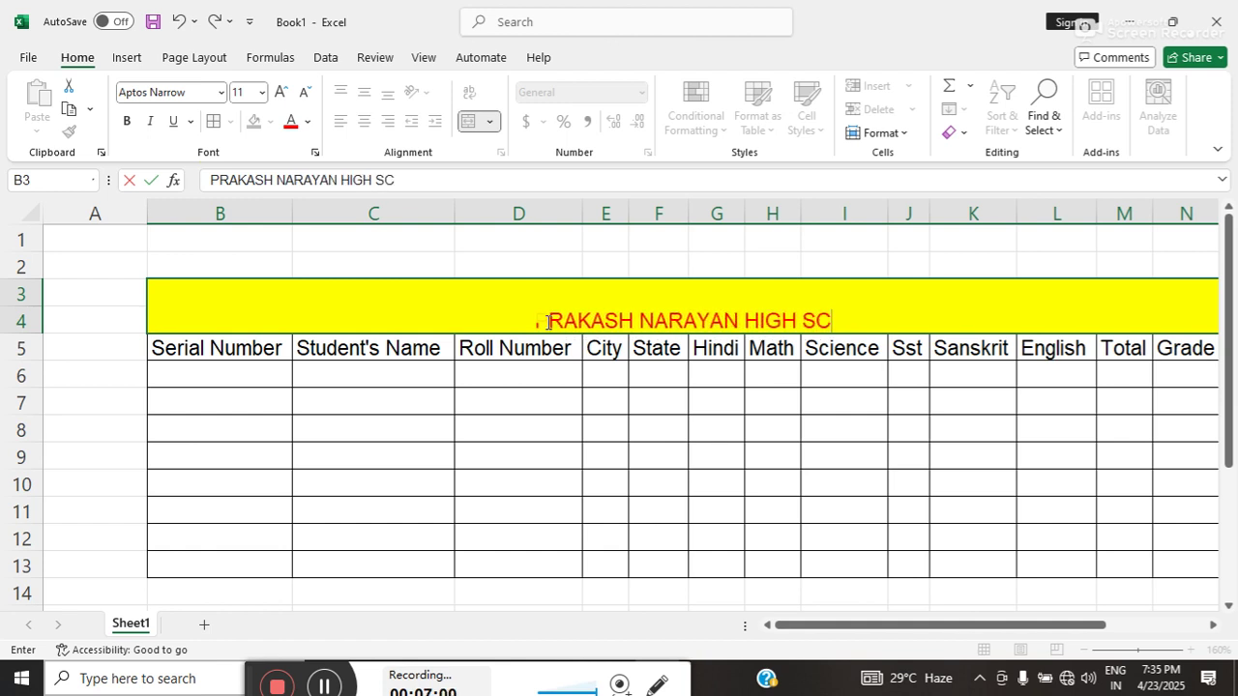
pyautogui.write('HOOL')
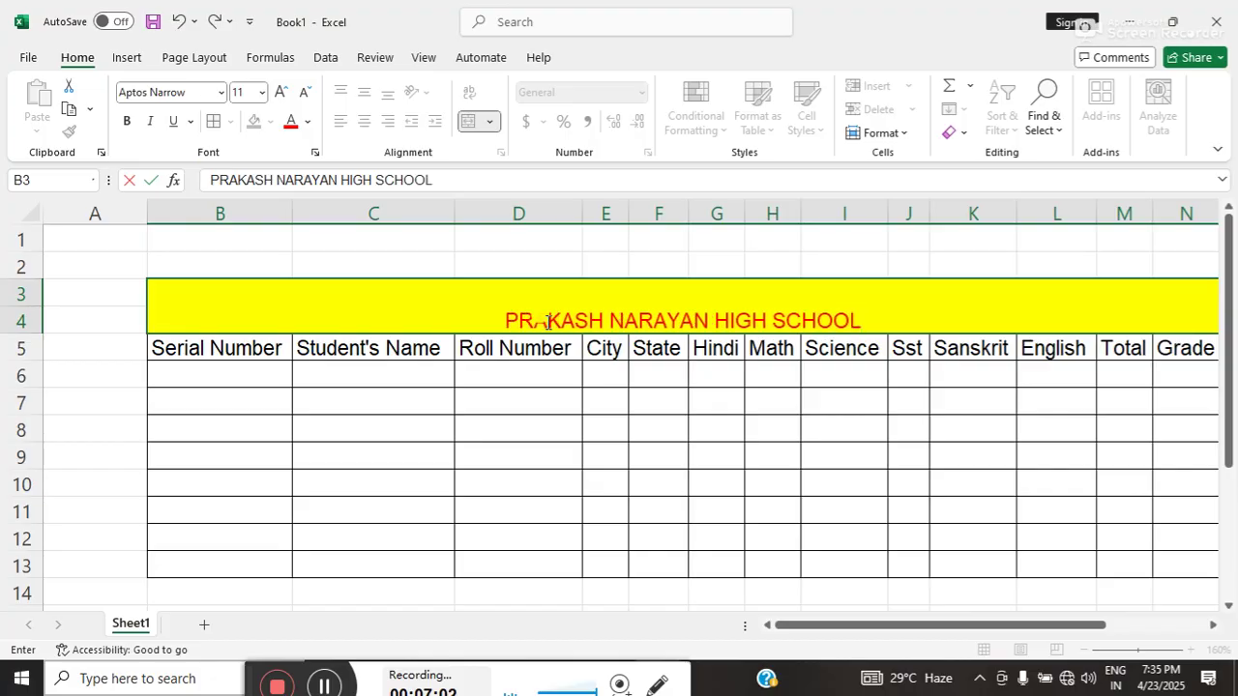
pyautogui.write('+2')
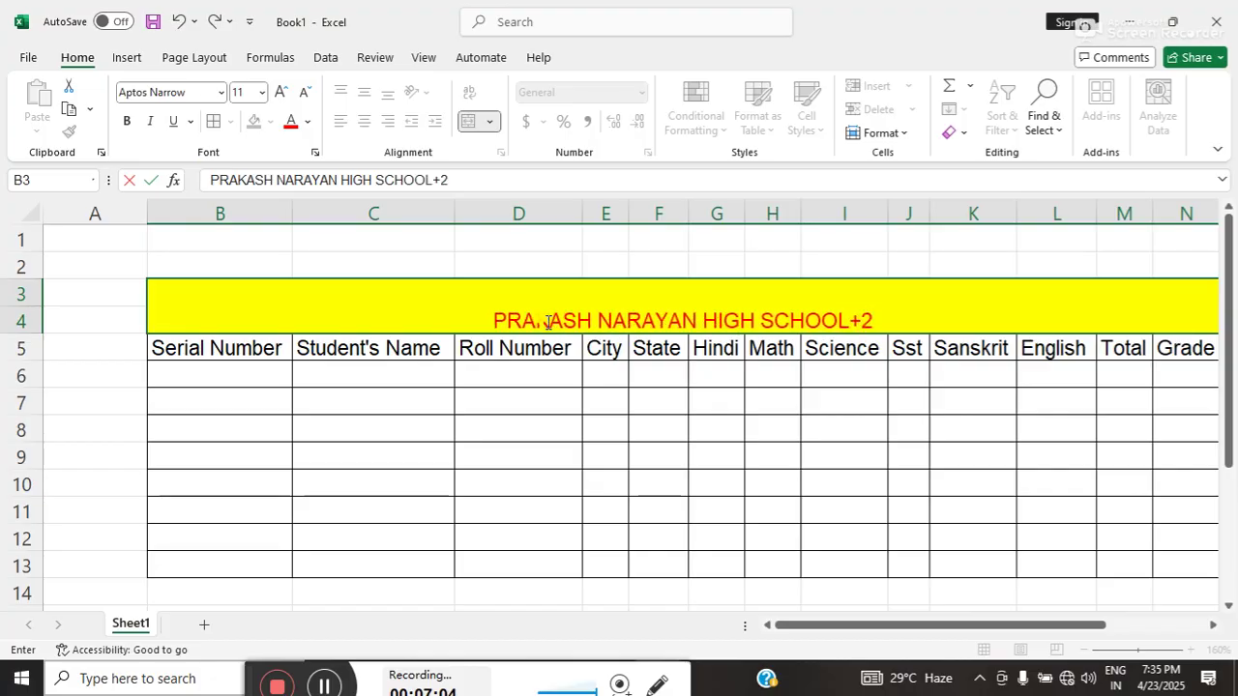
pyautogui.click(497, 477)
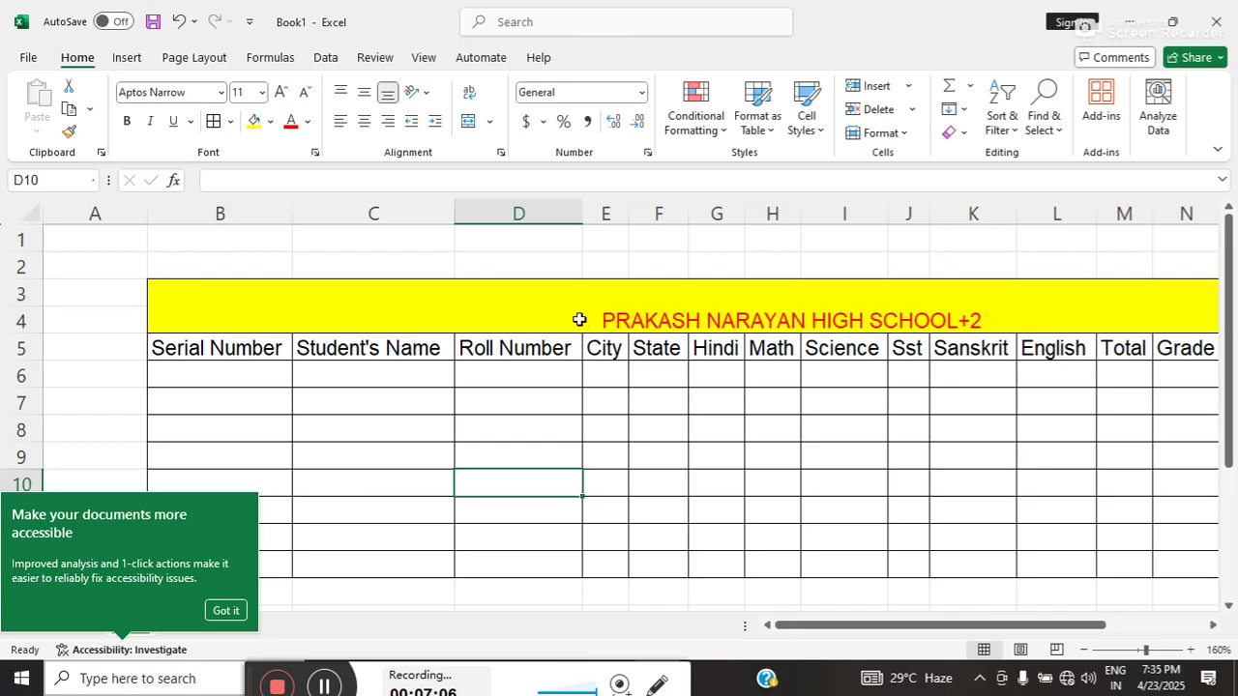
# - Enlarge the title to 22-point font and make it bold
pyautogui.click(580, 320)
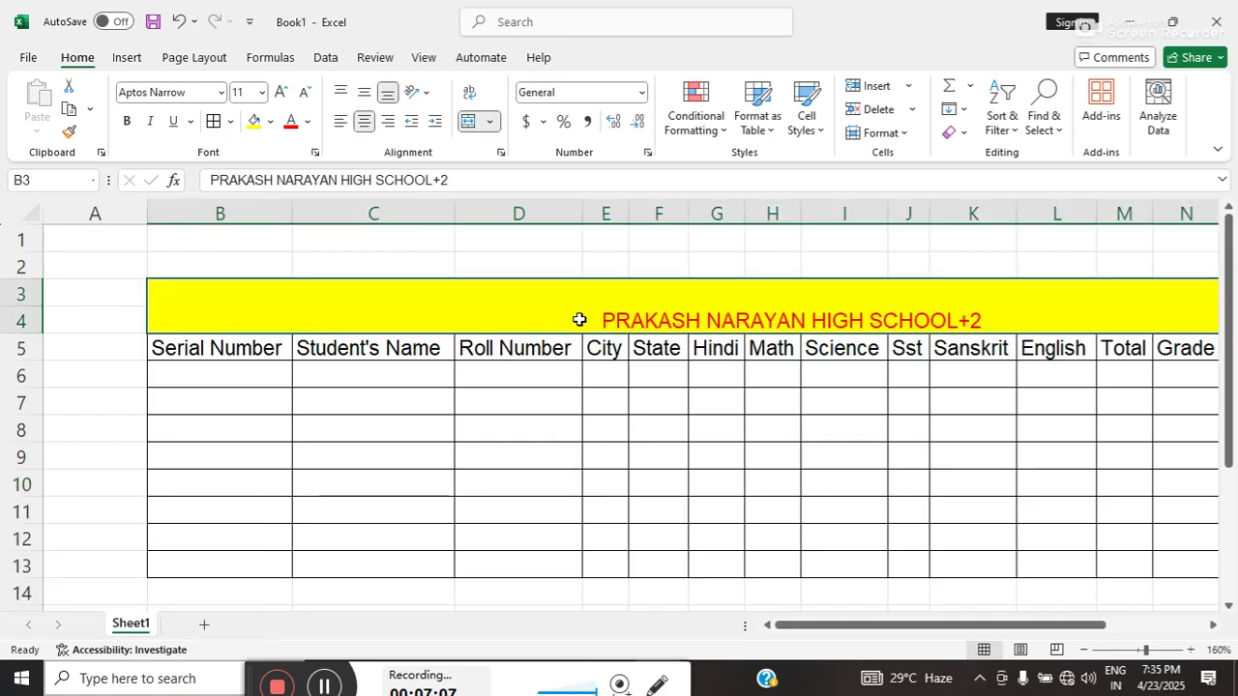
pyautogui.click(278, 94)
pyautogui.click(278, 94)
pyautogui.click(277, 94)
pyautogui.click(278, 96)
pyautogui.click(279, 95)
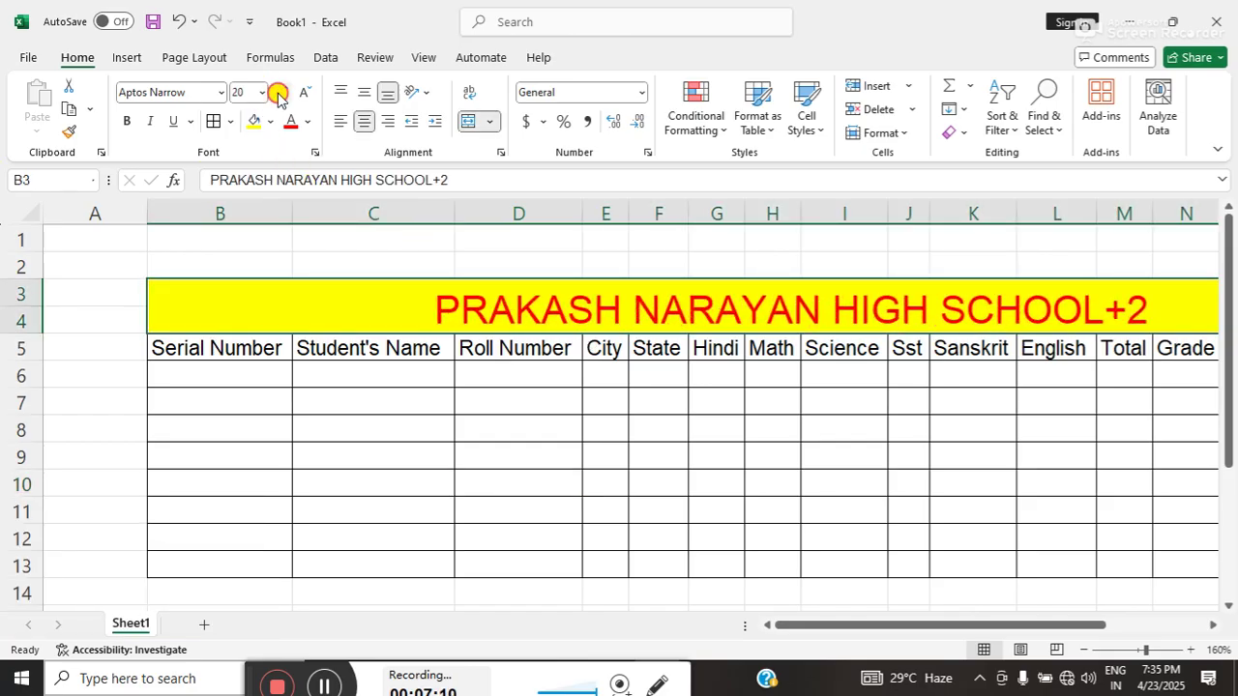
pyautogui.click(278, 94)
pyautogui.click(130, 122)
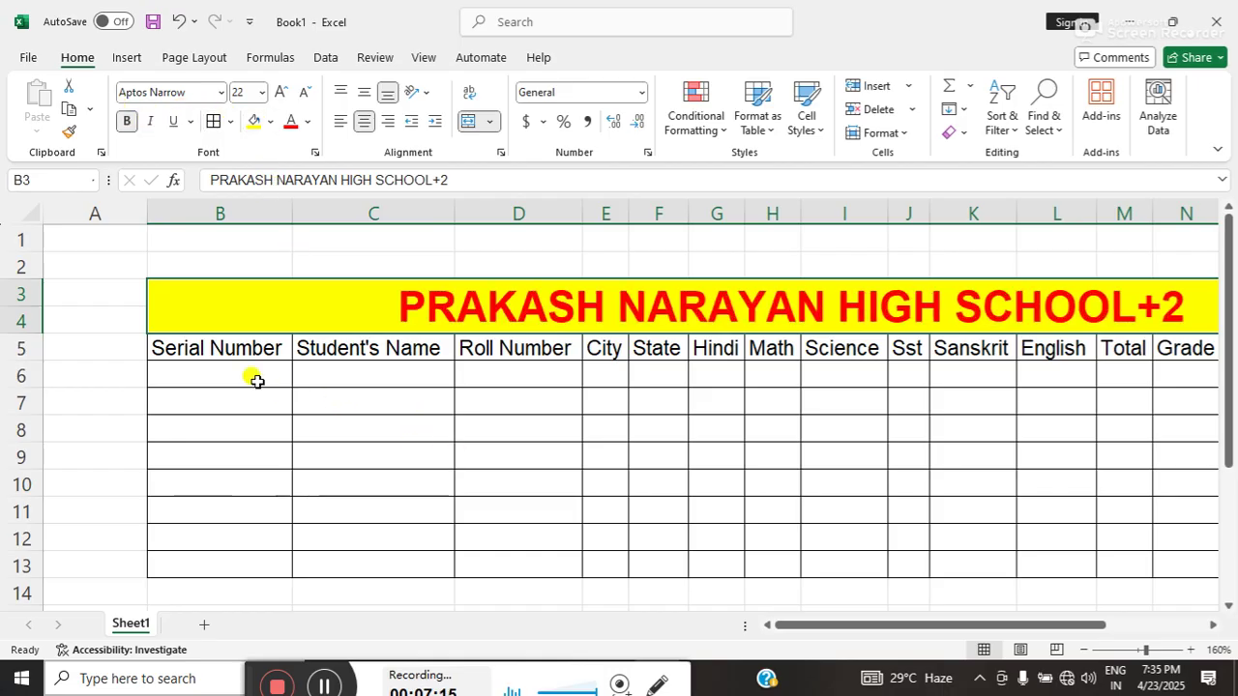
pyautogui.moveTo(194, 348); pyautogui.dragTo(1167, 347)
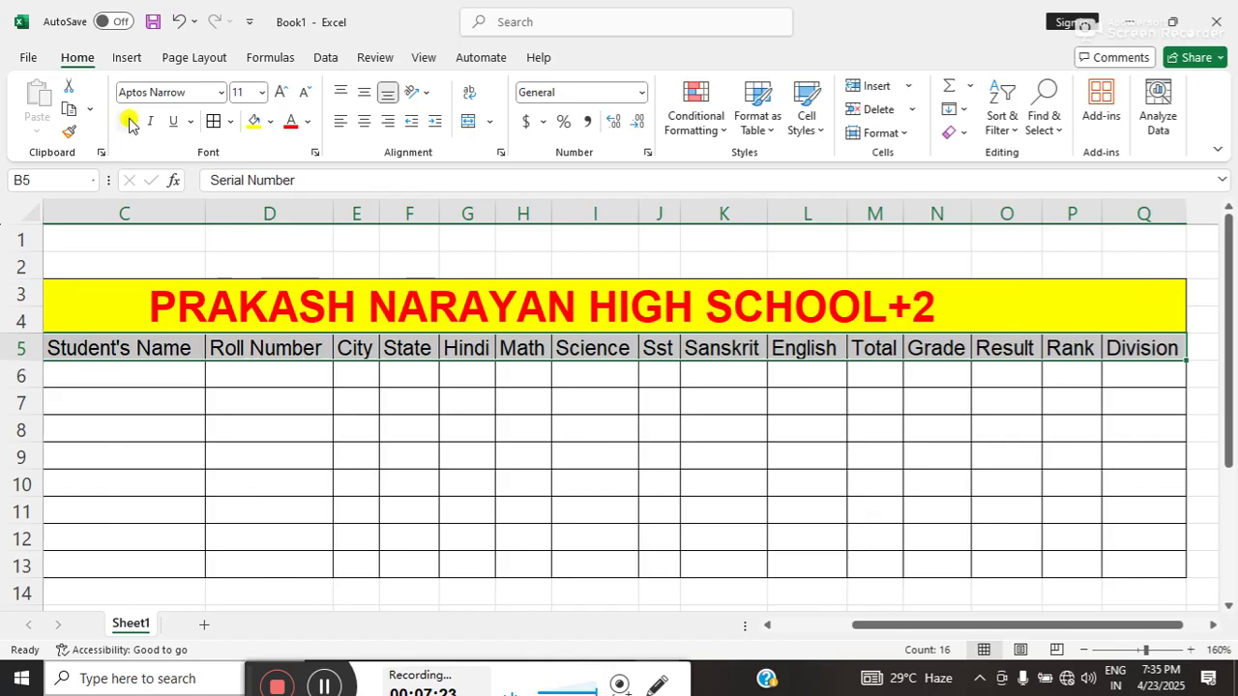
# - Bold rows 3–5 and give the row 5 headers a light-blue fill
pyautogui.click(129, 123)
pyautogui.click(269, 122)
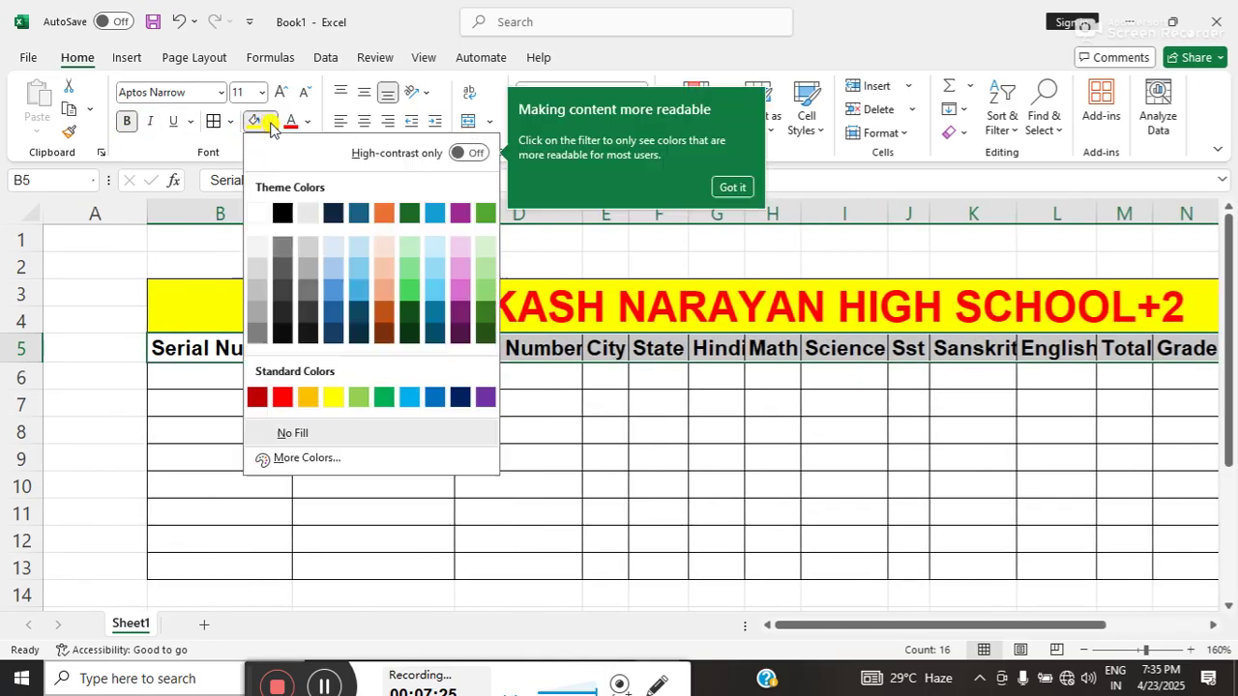
pyautogui.click(354, 246)
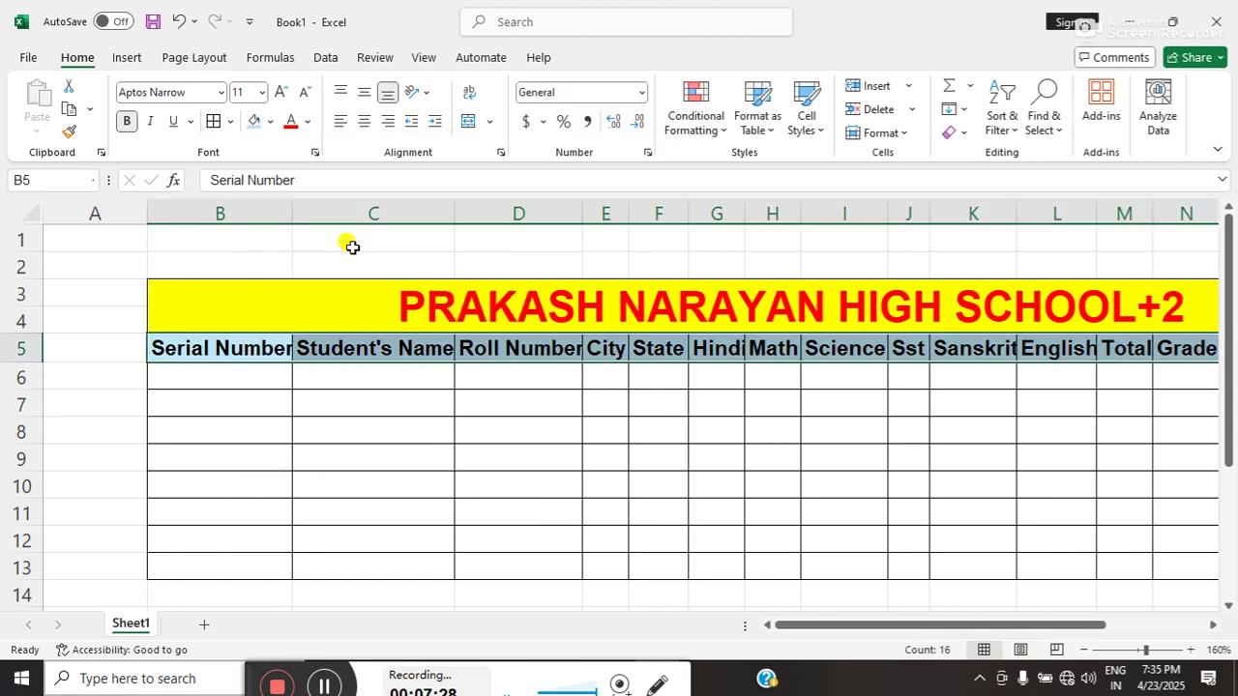
pyautogui.click(168, 392)
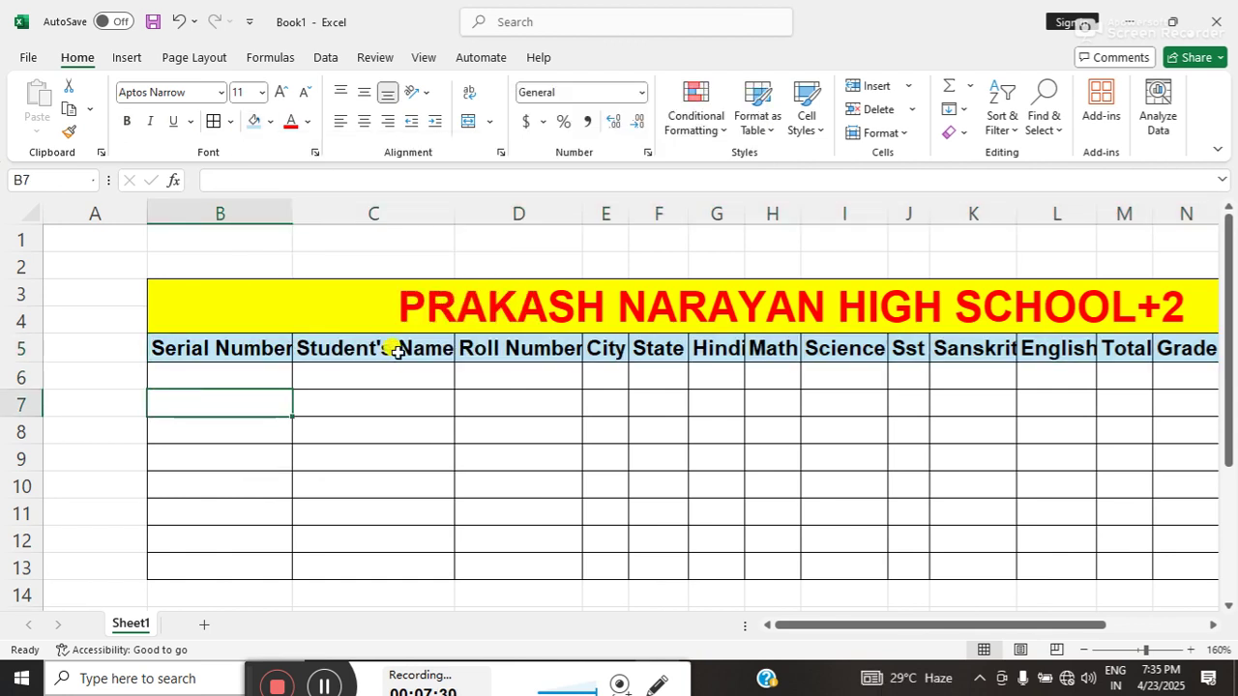
pyautogui.click(80, 391)
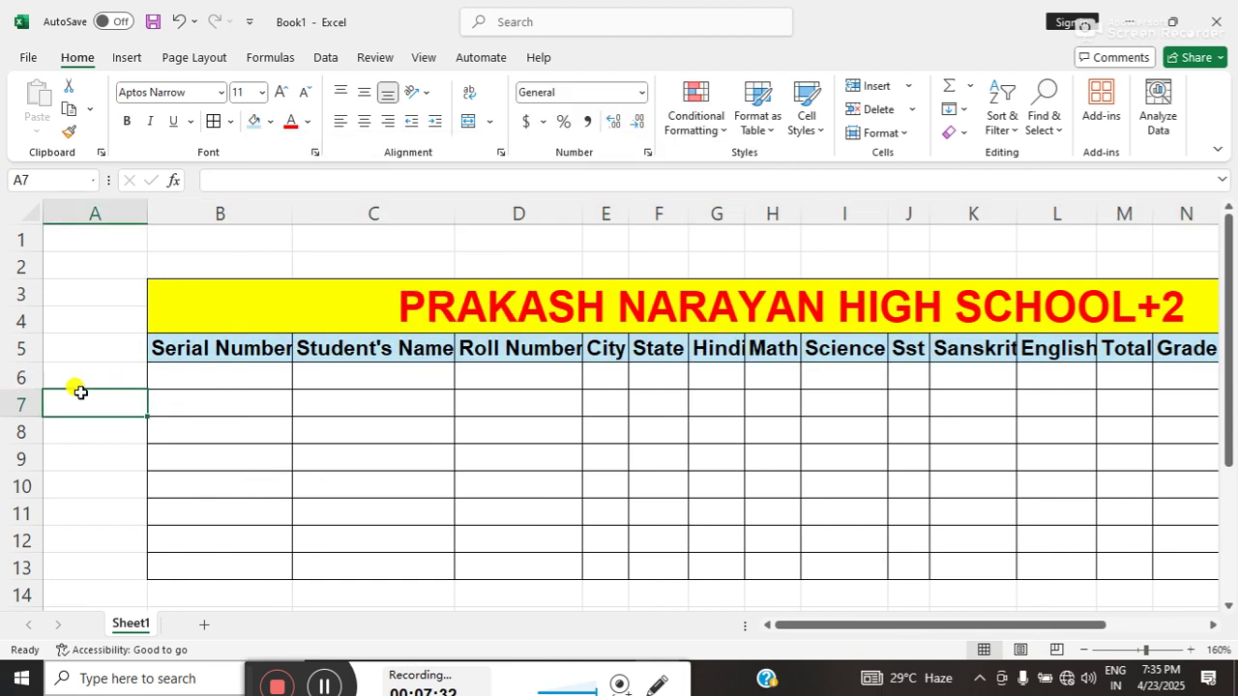
pyautogui.hotkey('ctrl', 'a')
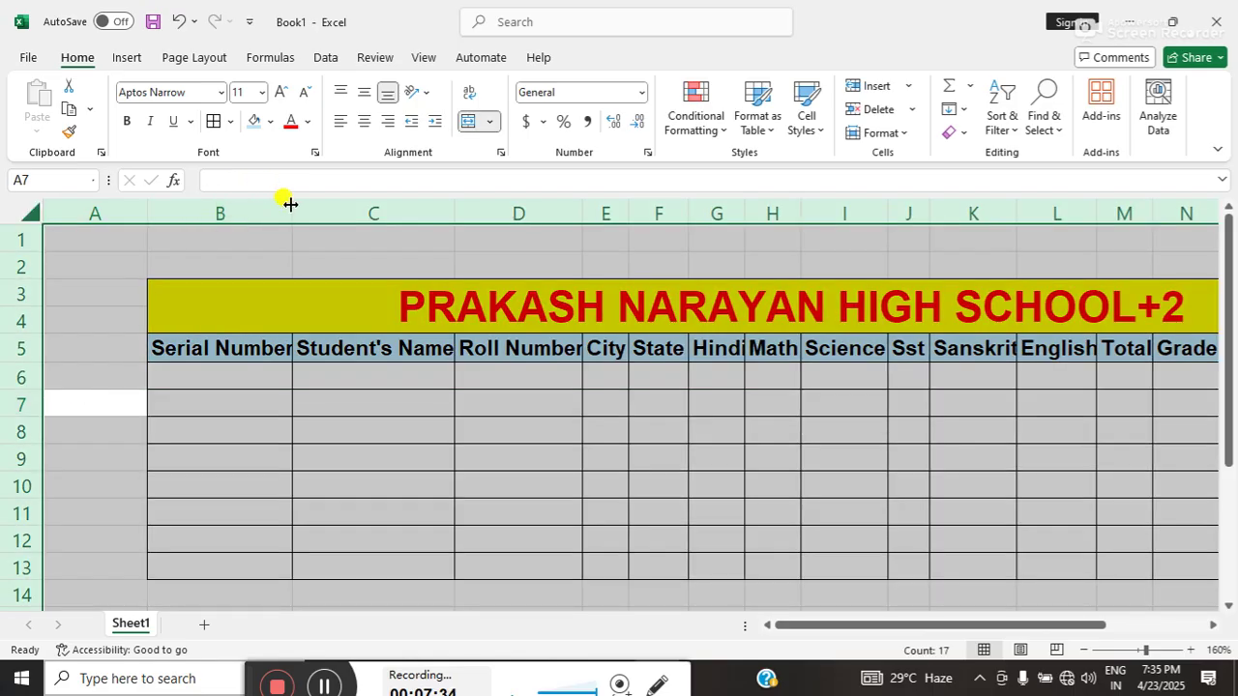
# - Autofit all columns, then enter serial 1, the student's name and roll number 101 in B6:D6
pyautogui.doubleClick(292, 203)
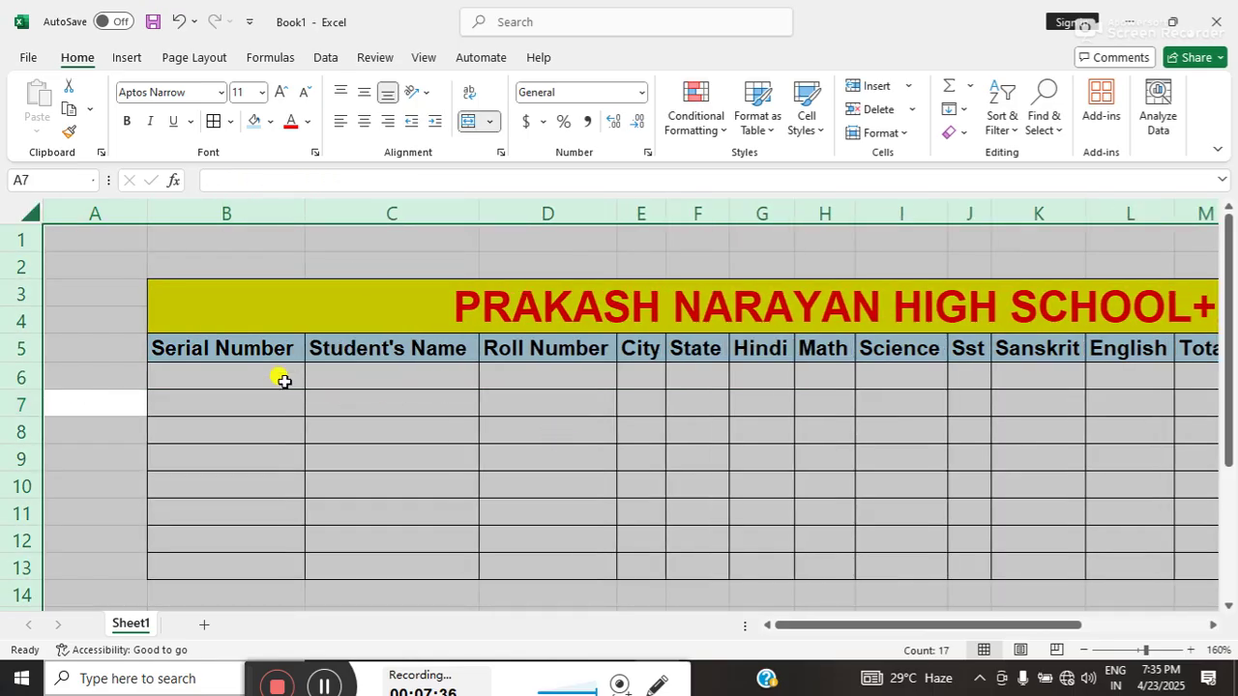
pyautogui.click(251, 371)
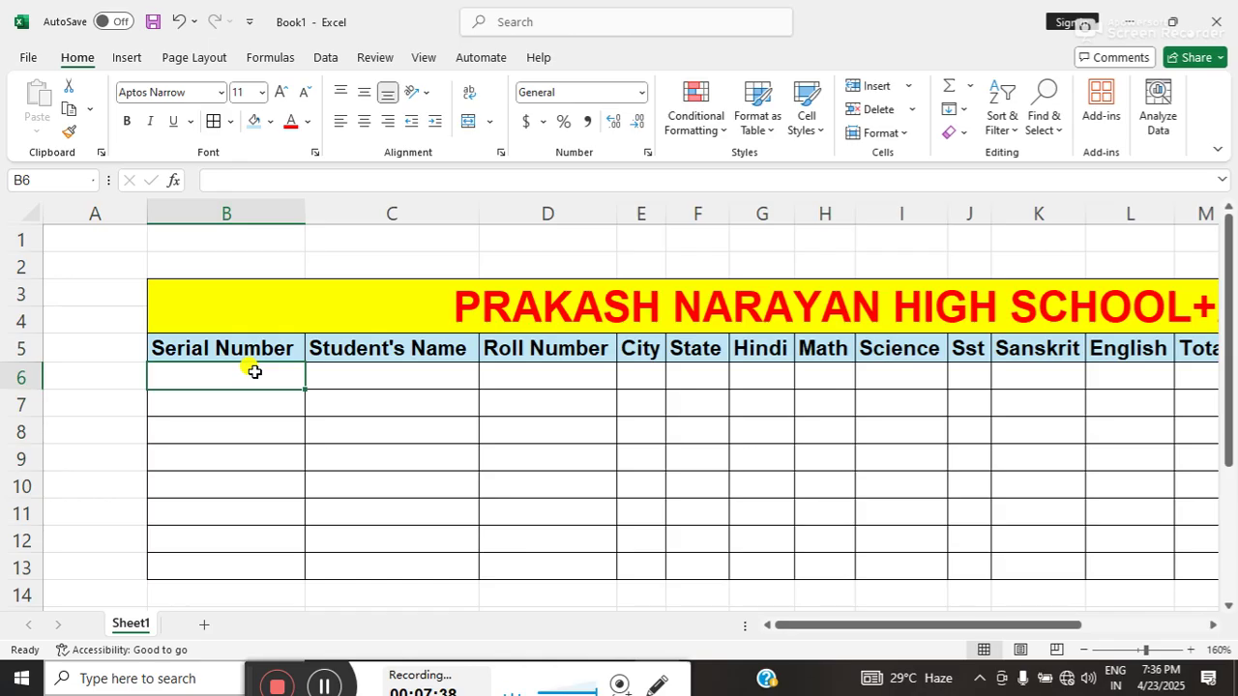
pyautogui.write('1')
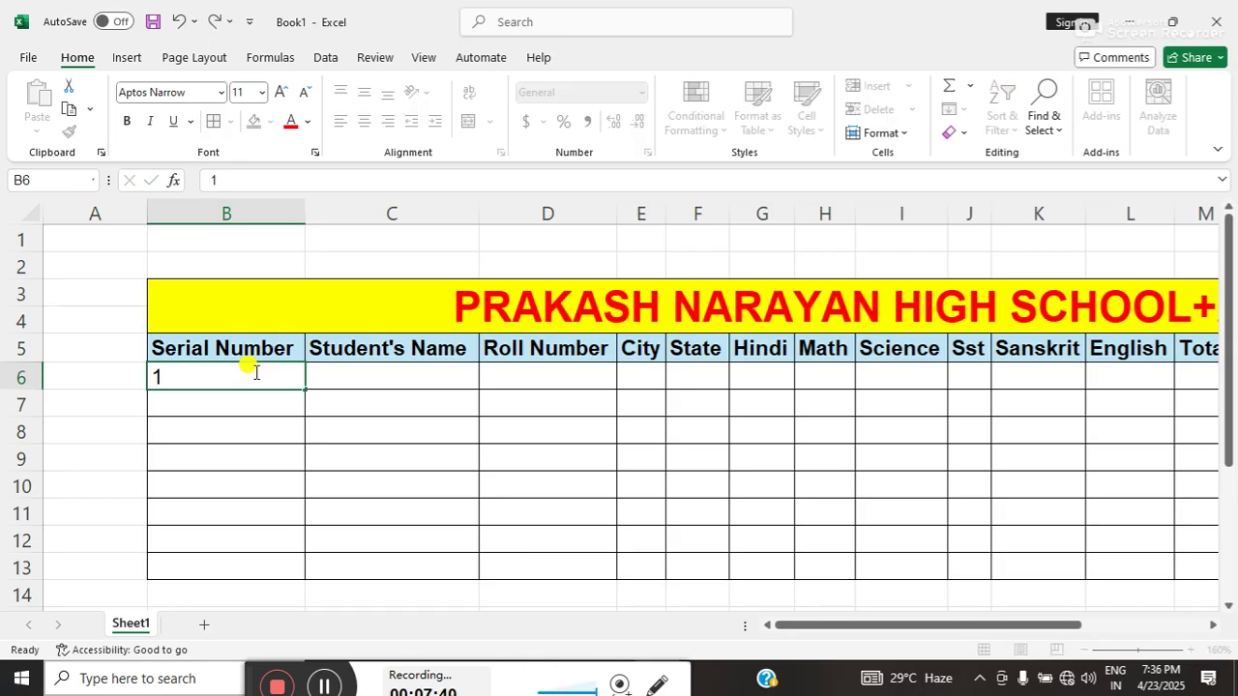
pyautogui.press('Tab')
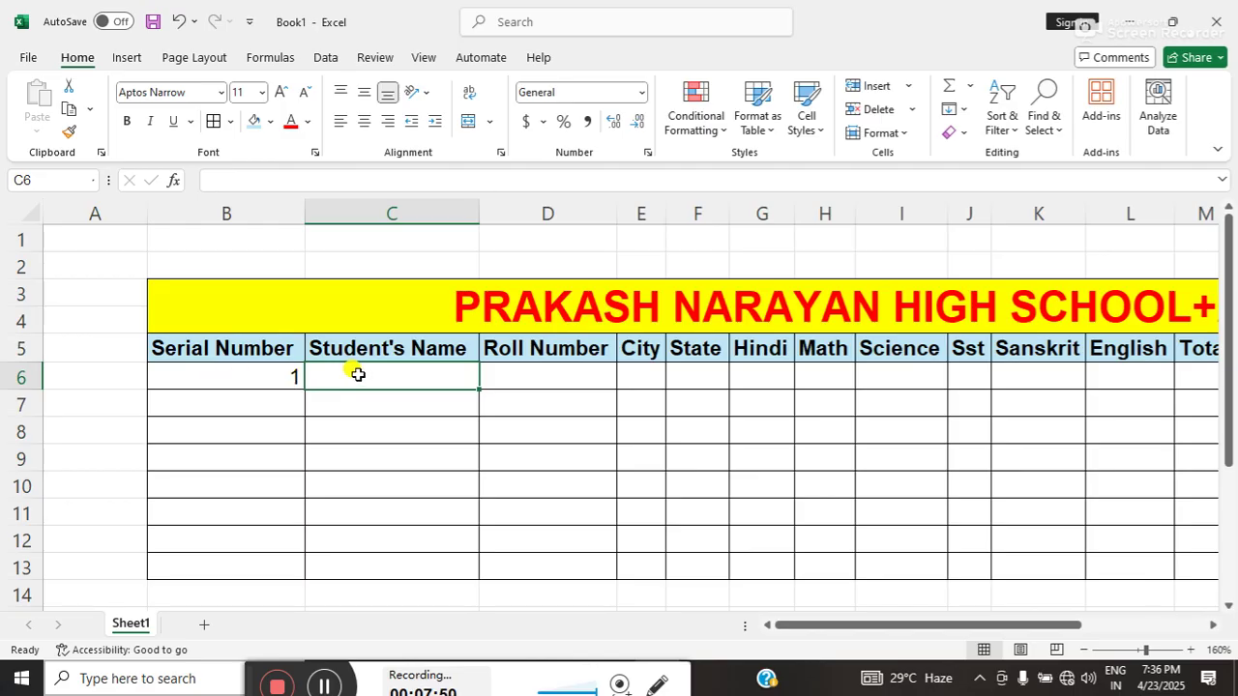
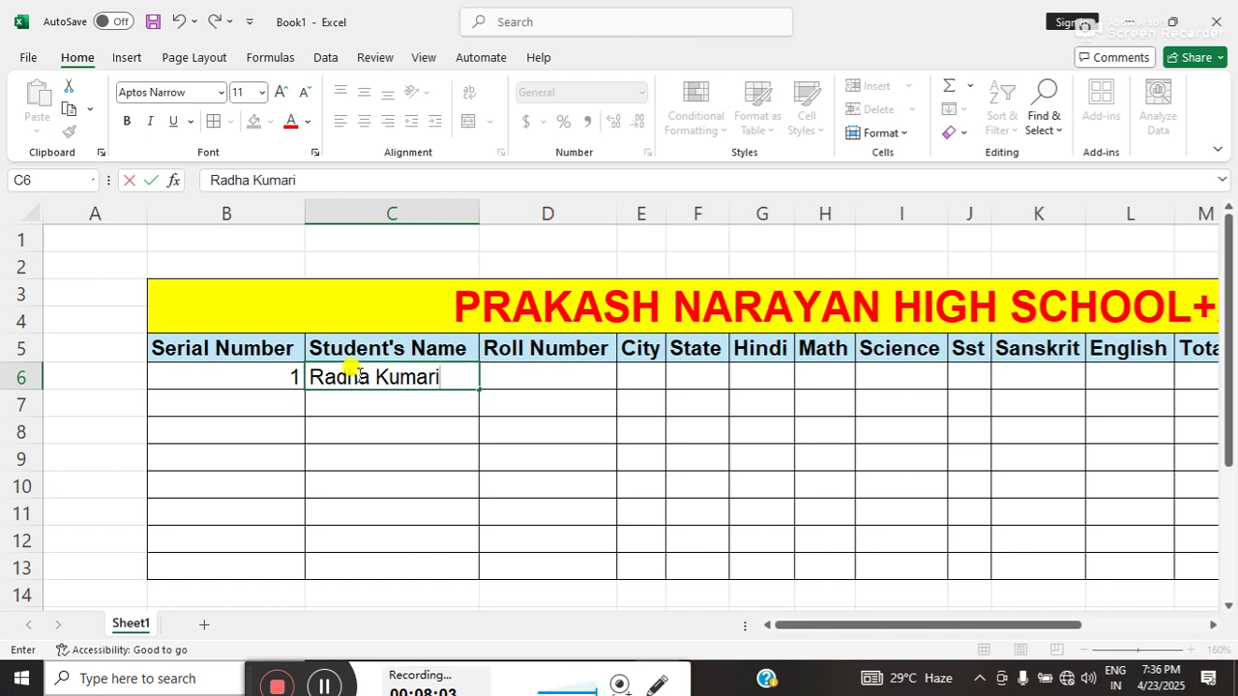
pyautogui.press('Tab')
pyautogui.write('1')
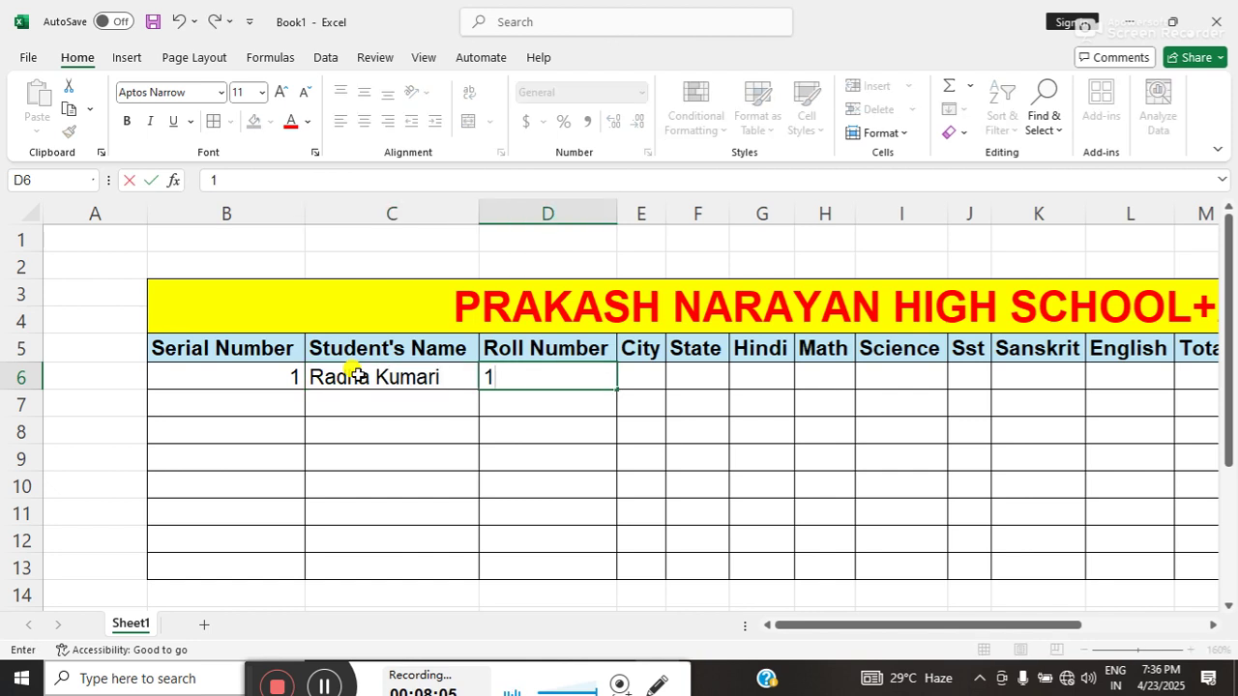
pyautogui.press('Tab')
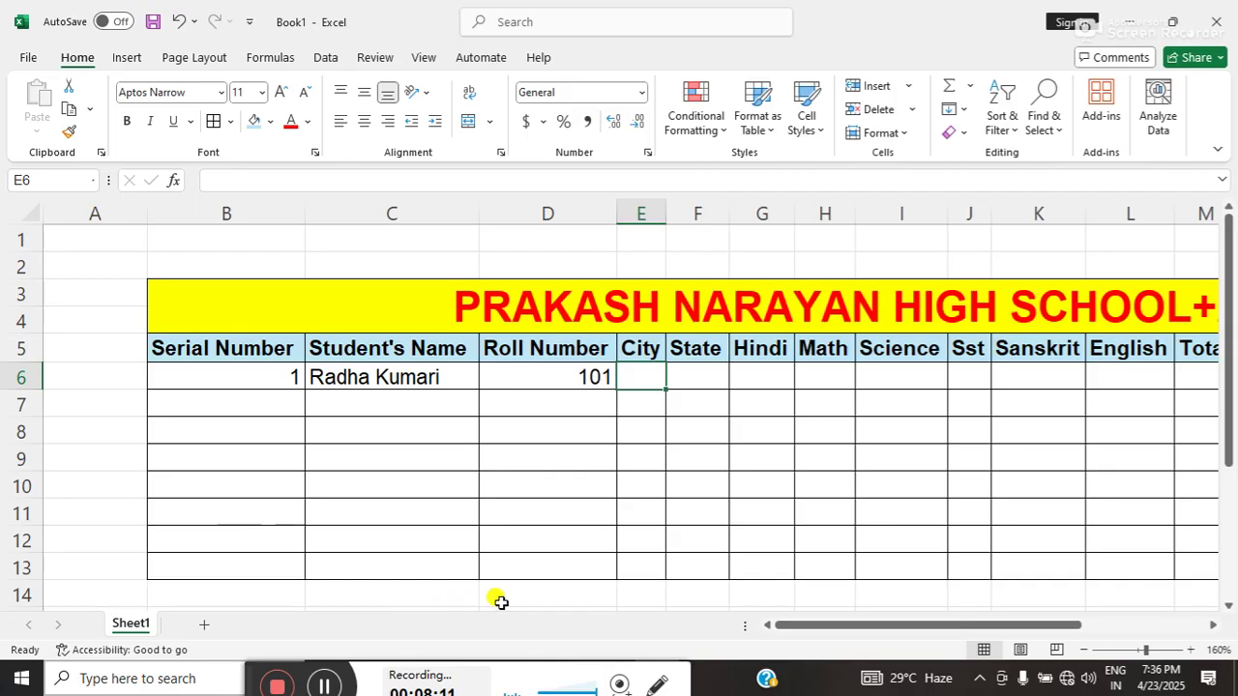
pyautogui.click(79, 406)
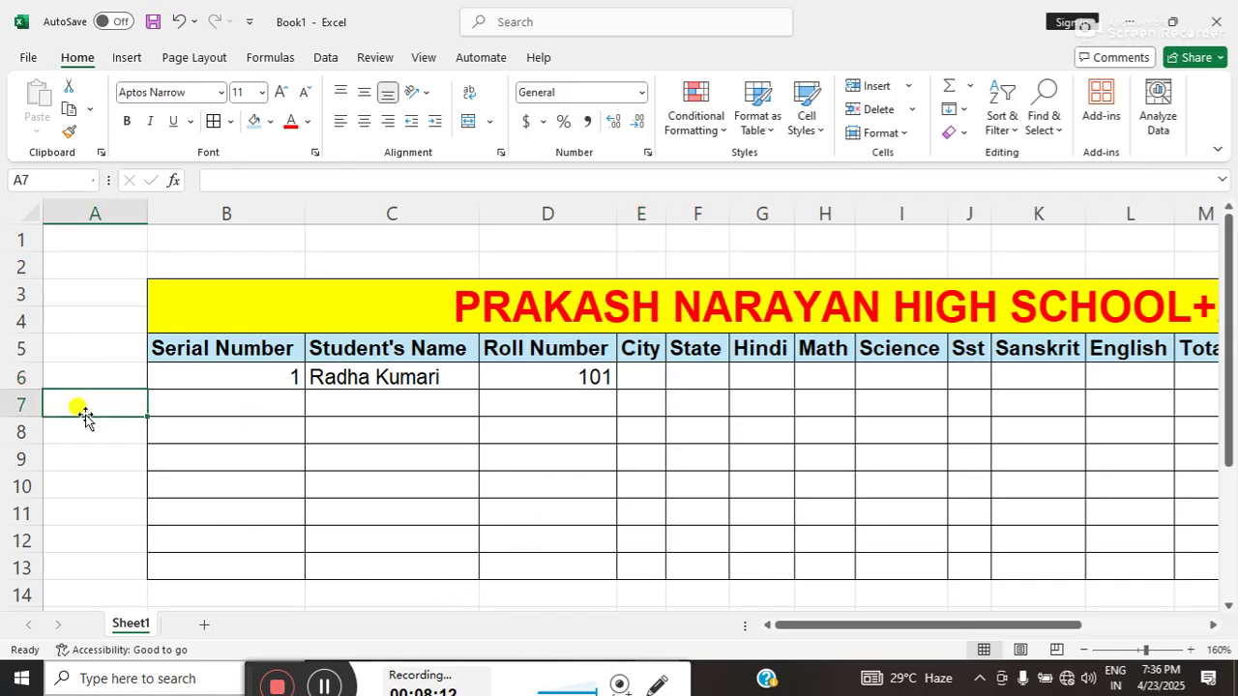
# - Type the cities Motihari, Sivan and Dhaka into C17:C19
pyautogui.press('Down')
pyautogui.press('Down')
pyautogui.press('Down')
pyautogui.press('Down')
pyautogui.press('Down')
pyautogui.press('Down')
pyautogui.press('Down')
pyautogui.press('Down')
pyautogui.press('Down')
pyautogui.press('Down')
pyautogui.press('Down')
pyautogui.press('Down')
pyautogui.press('Down')
pyautogui.press('Down')
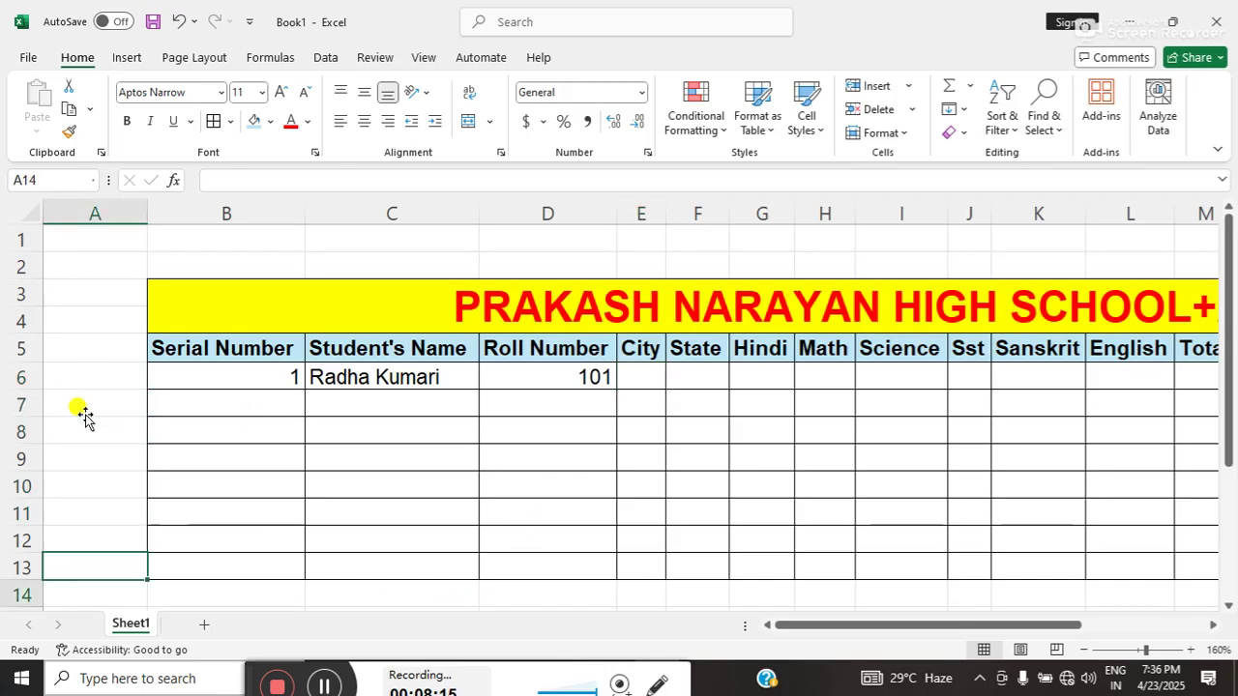
pyautogui.press('Right')
pyautogui.press('Right')
pyautogui.press('Up')
pyautogui.press('Up')
pyautogui.press('Up')
pyautogui.press('Up')
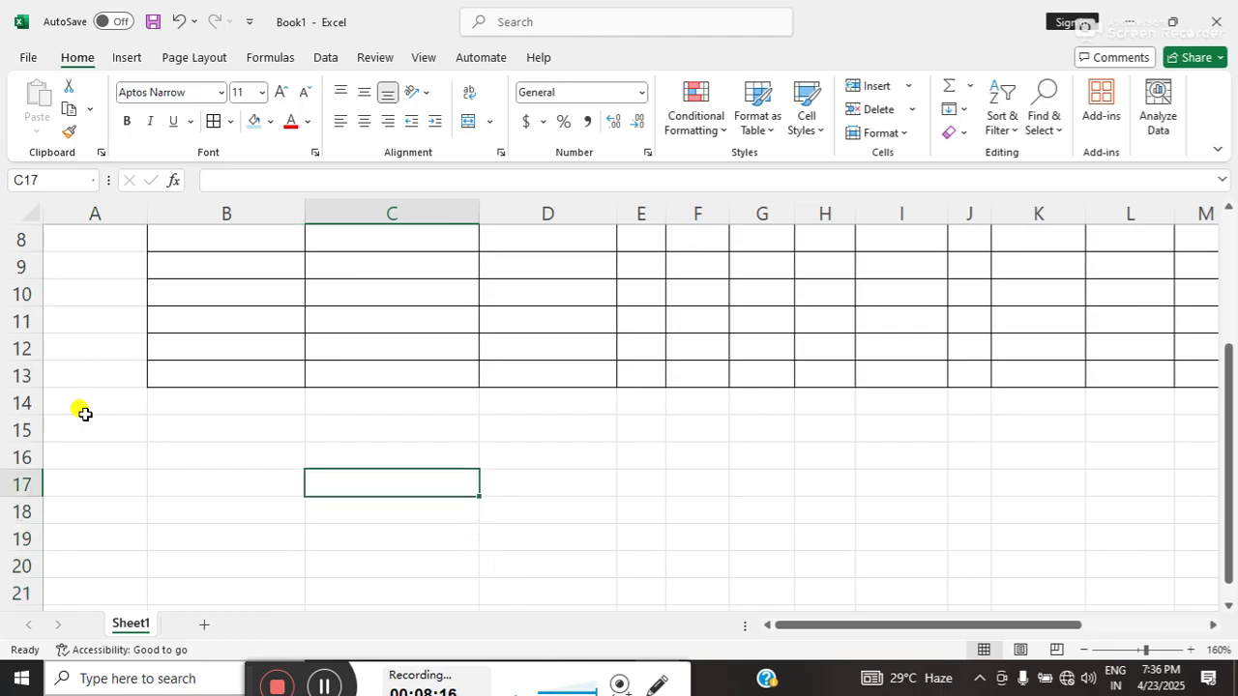
pyautogui.write('Motihari')
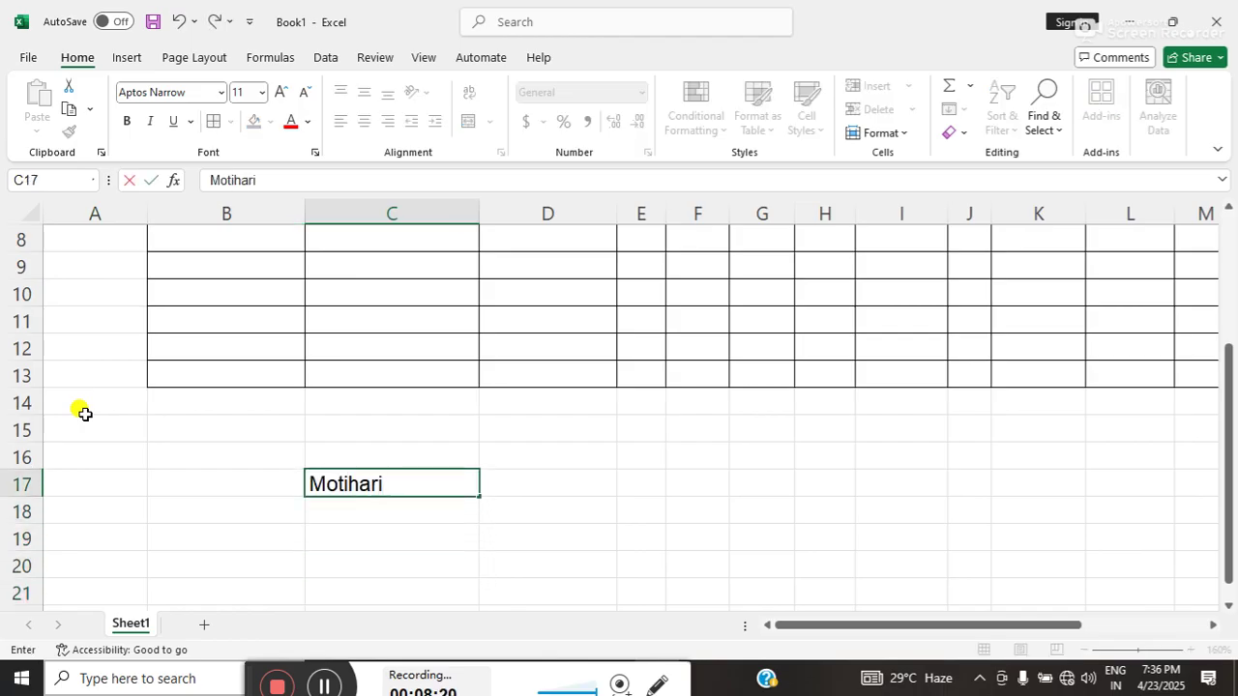
pyautogui.press('Return')
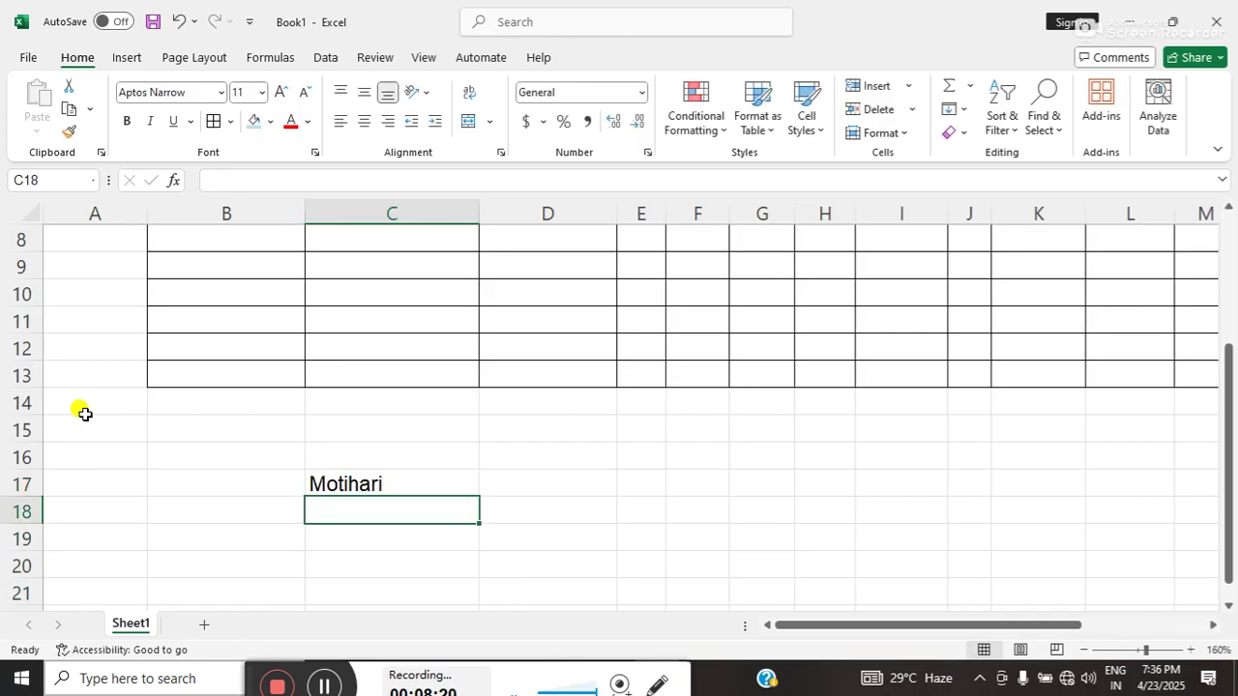
pyautogui.write('Sivan')
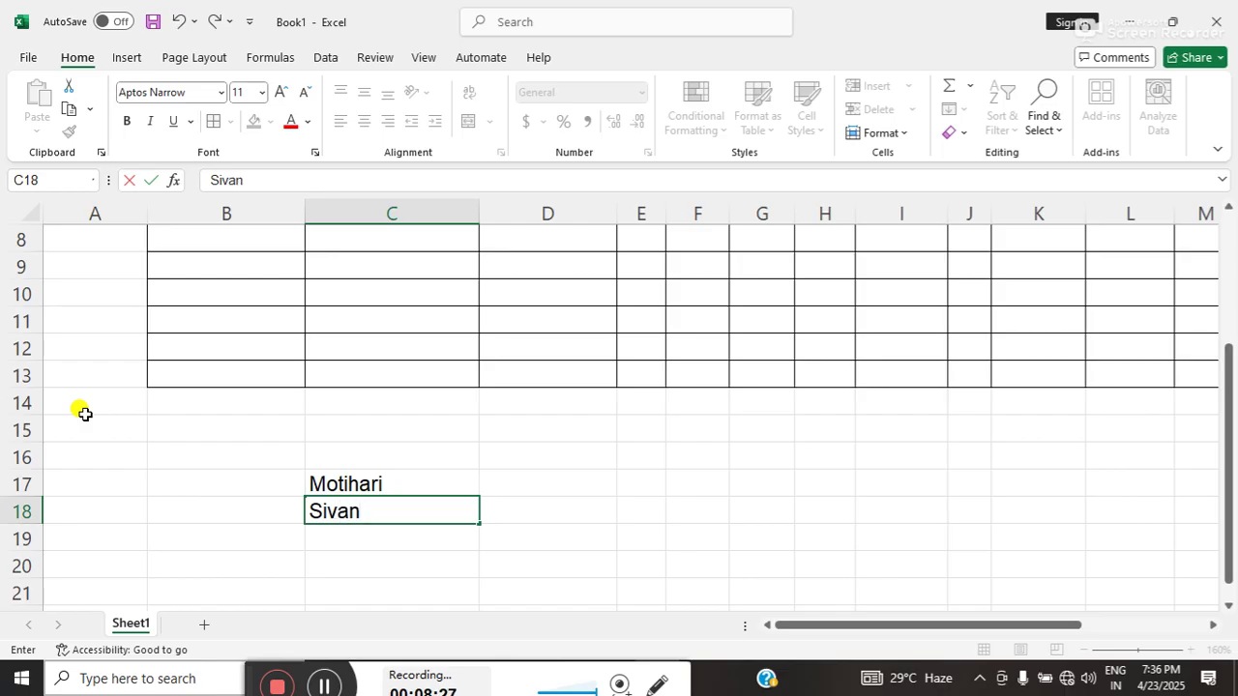
pyautogui.press('Return')
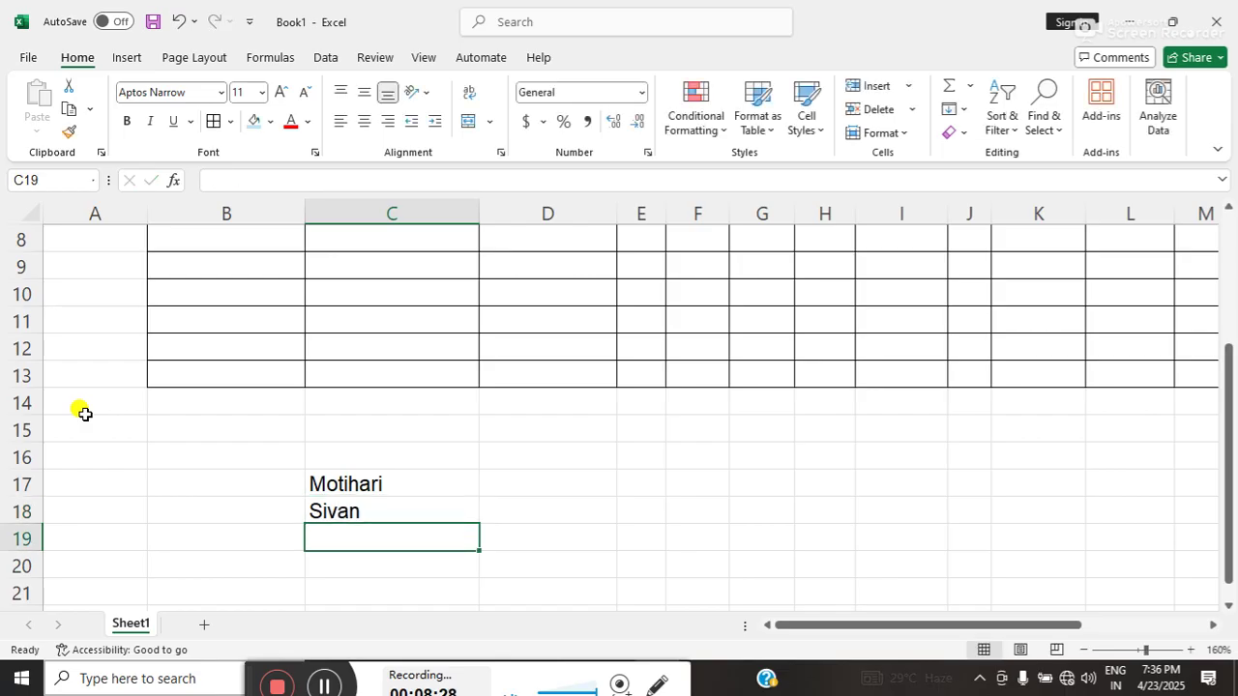
pyautogui.write('Dh')
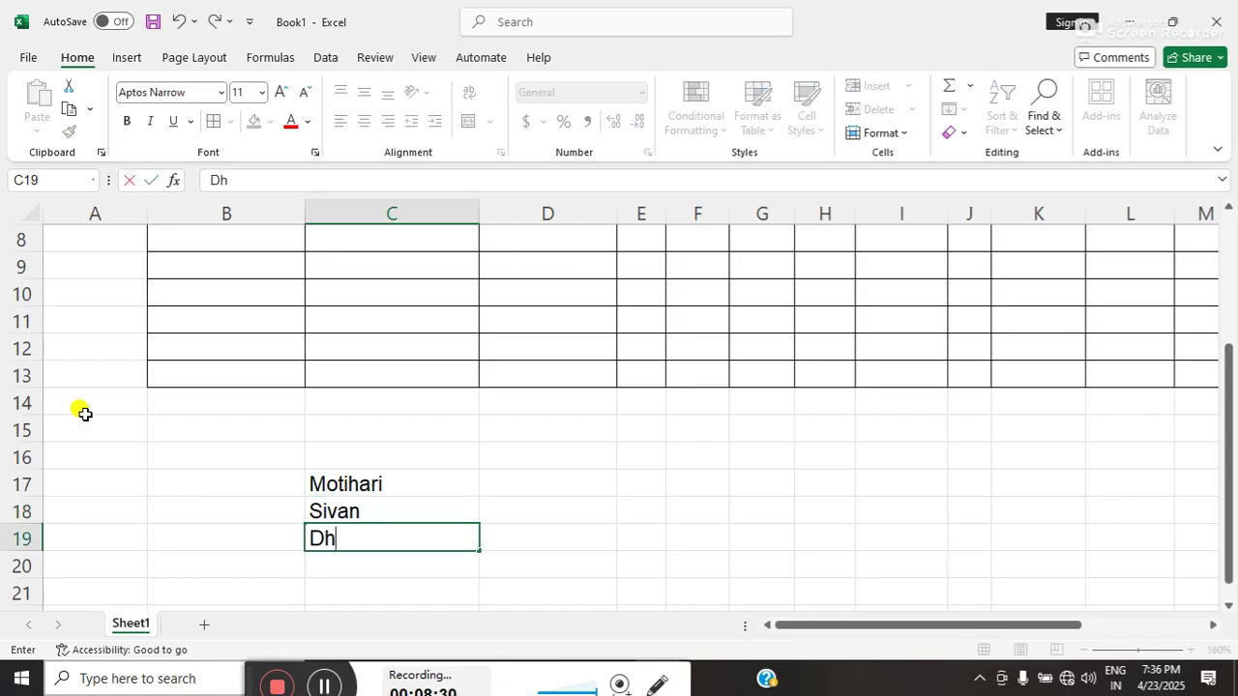
pyautogui.write('aka')
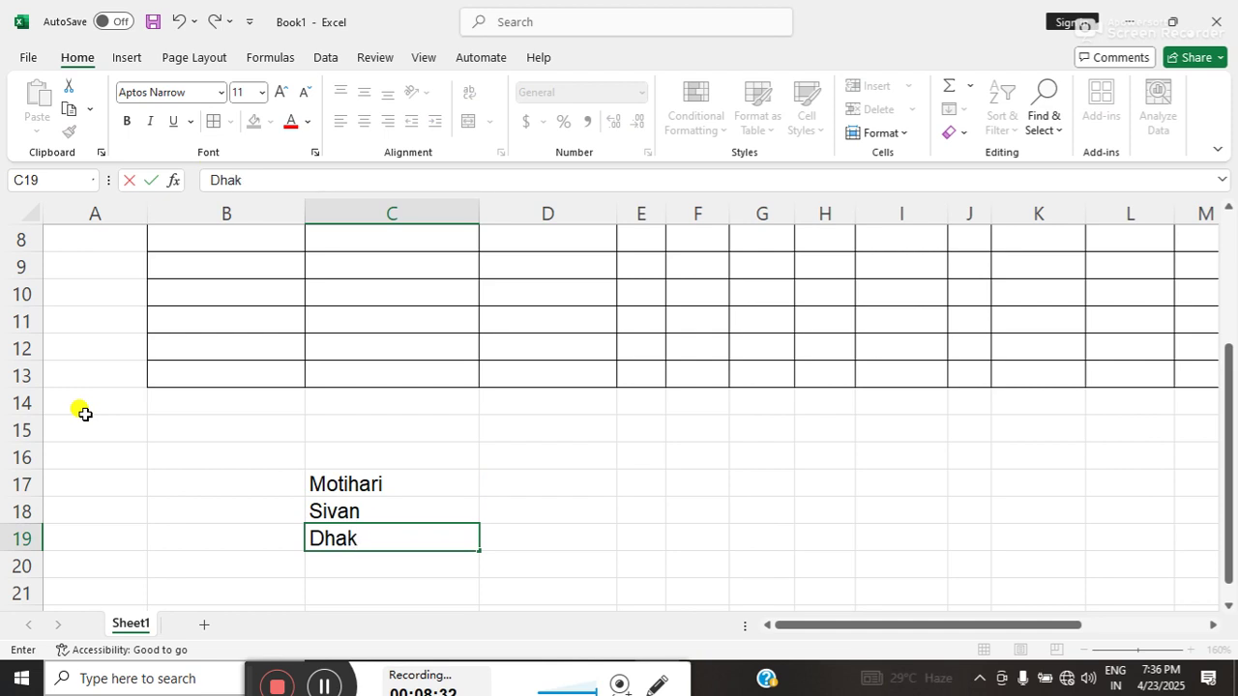
pyautogui.click(449, 466)
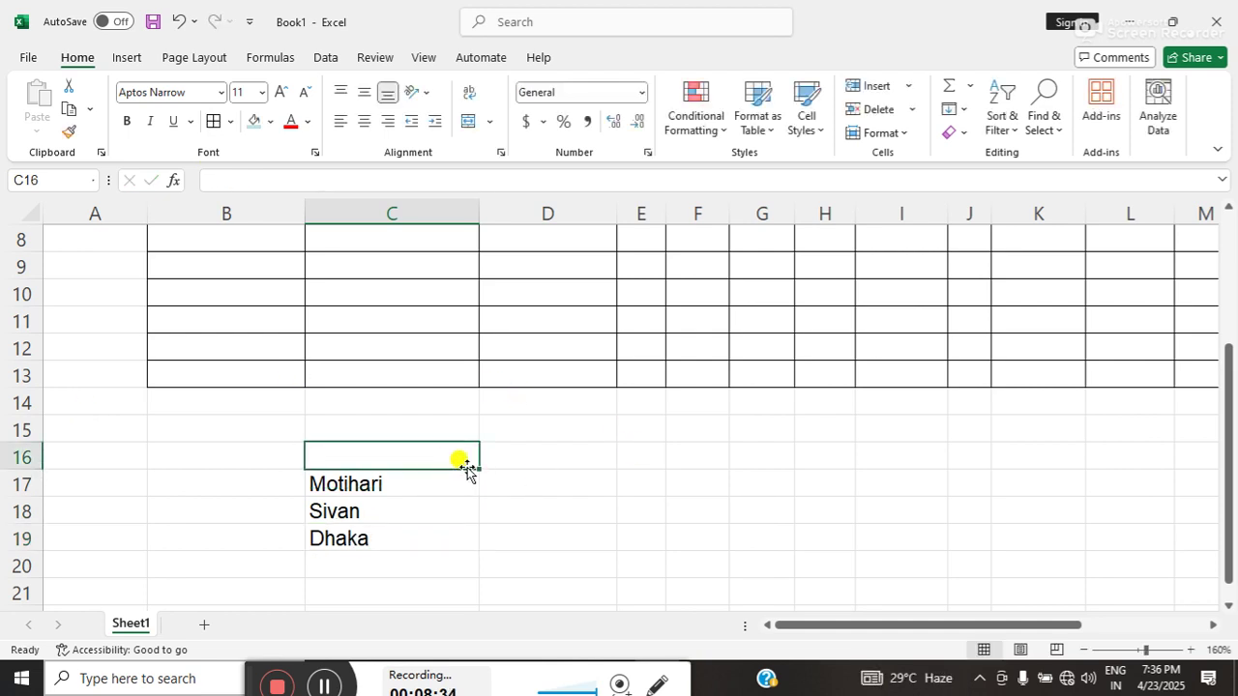
# - Enter Bihar as the state in D17 and return to the top of the sheet
pyautogui.click(526, 477)
pyautogui.write('Bihar')
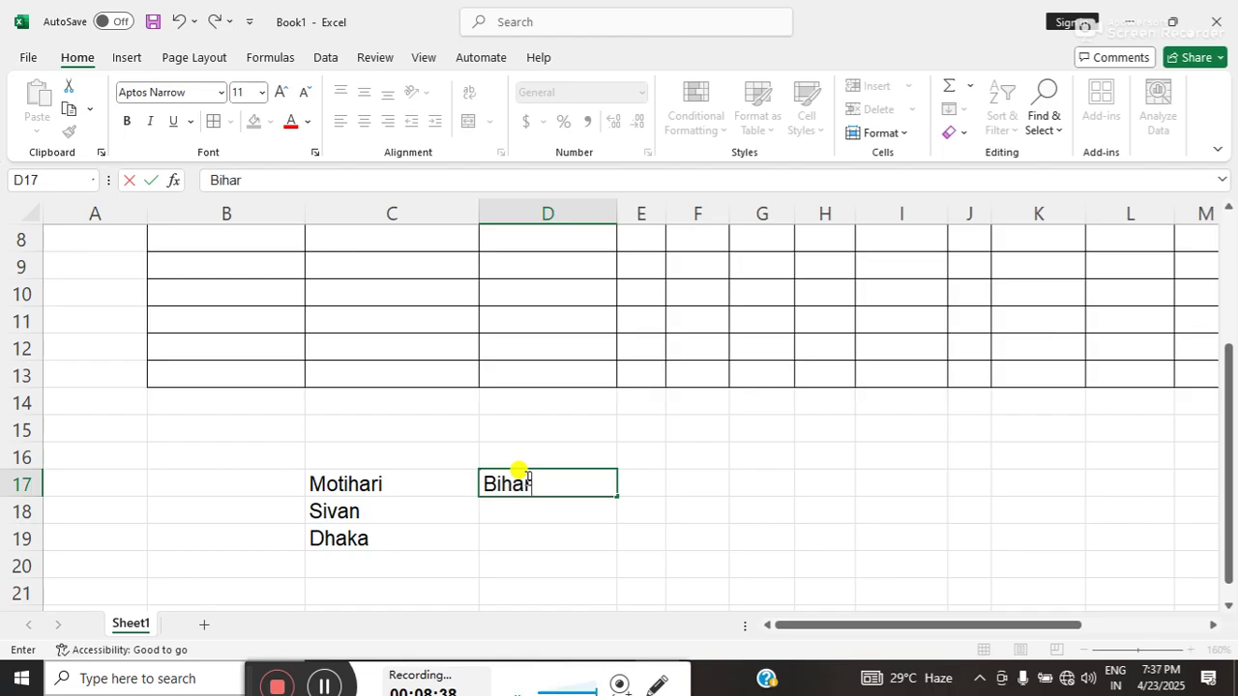
pyautogui.press('Return')
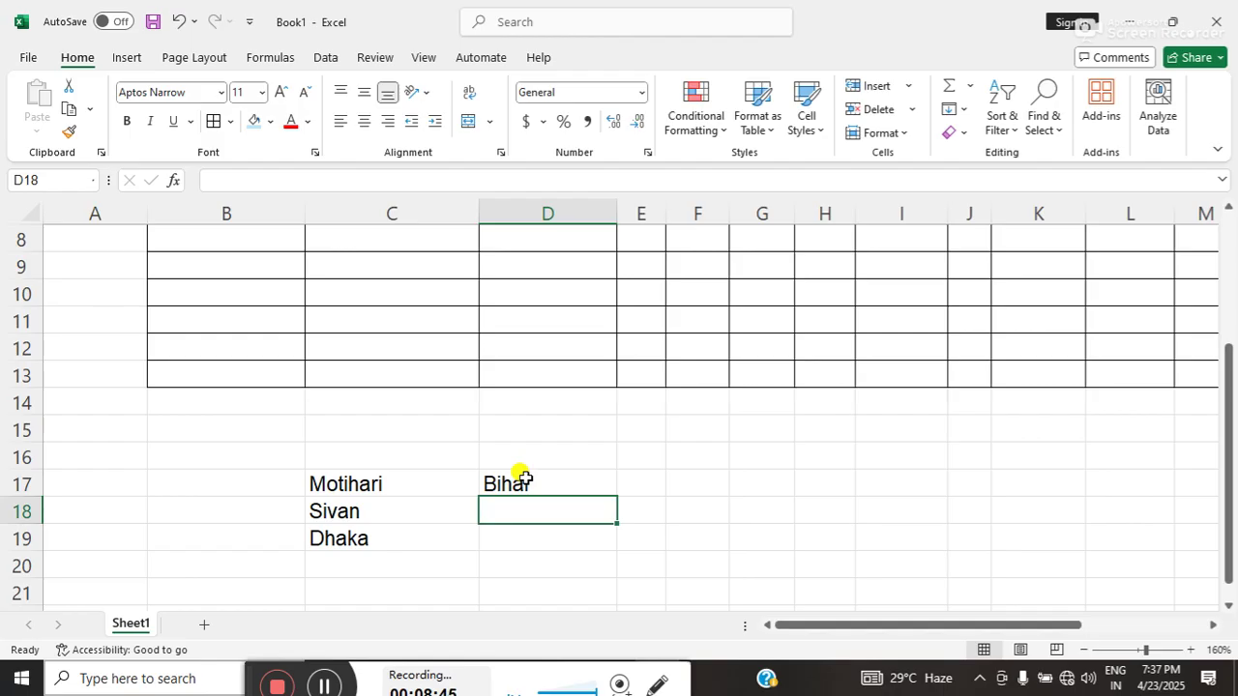
pyautogui.click(553, 316)
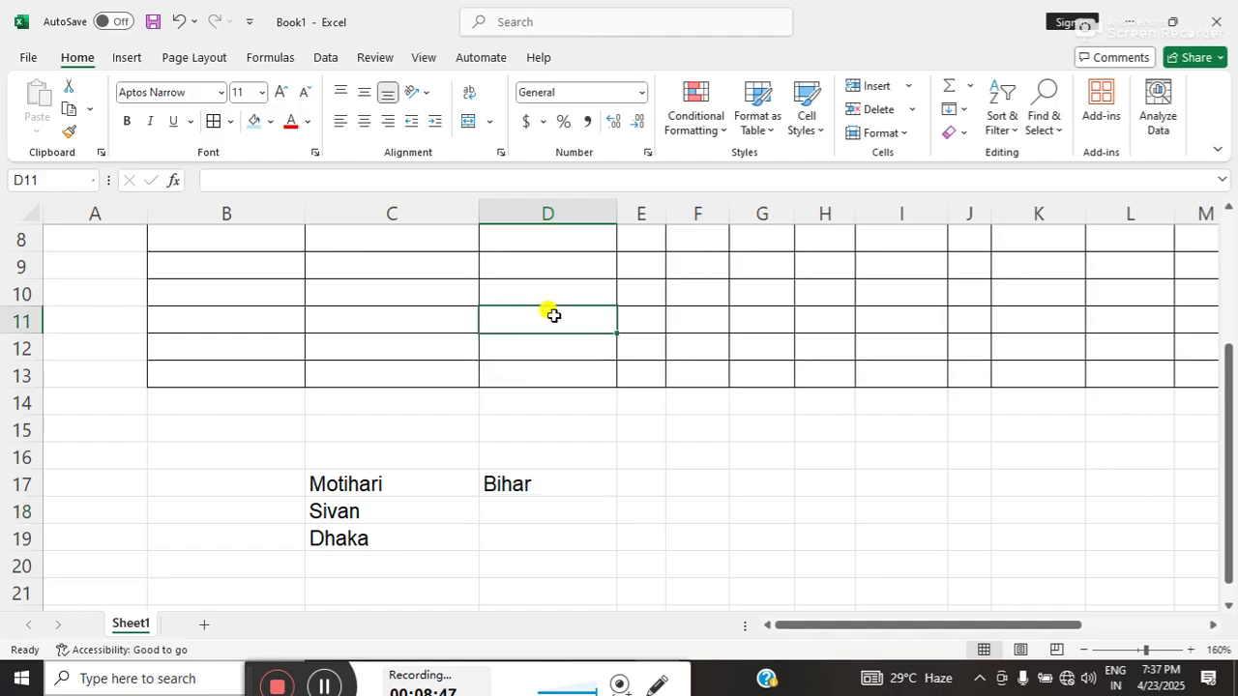
pyautogui.press('Up')
pyautogui.press('Up')
pyautogui.press('Up')
pyautogui.press('Up')
pyautogui.press('Up')
pyautogui.press('Up')
pyautogui.press('Up')
pyautogui.press('Up')
pyautogui.press('Up')
pyautogui.press('Up')
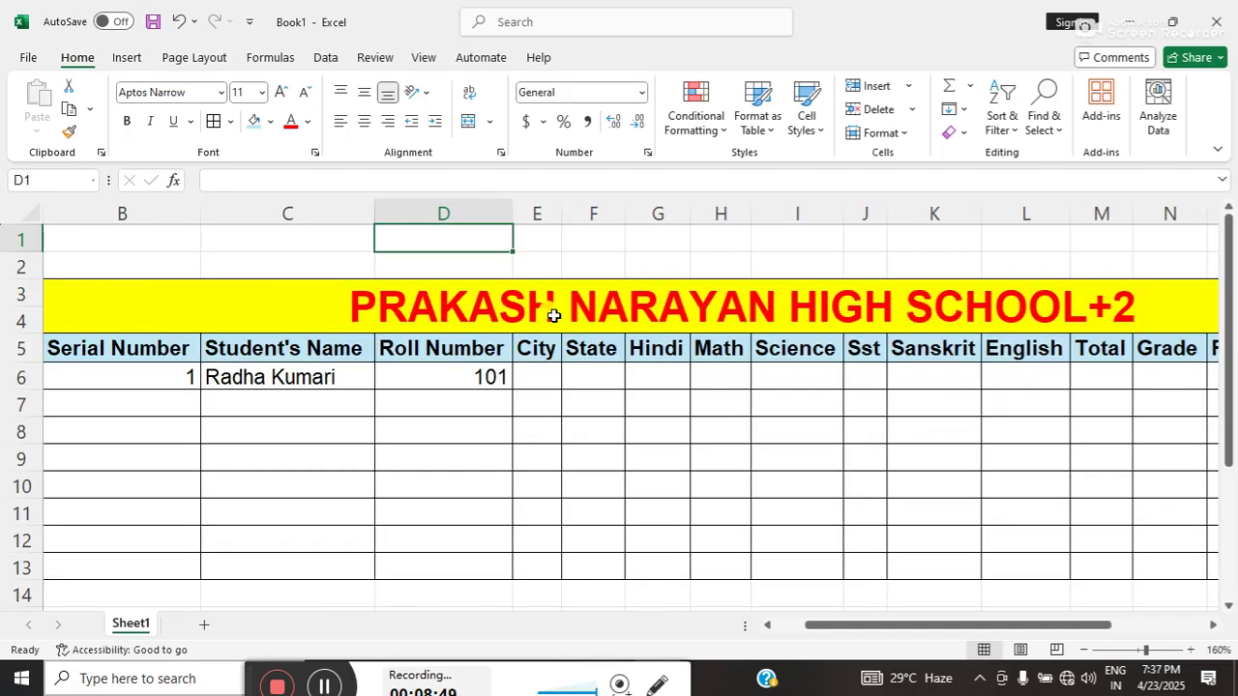
# - Apply List data validation to E6:E13 sourced from the city names in C17:C19
pyautogui.click(548, 372)
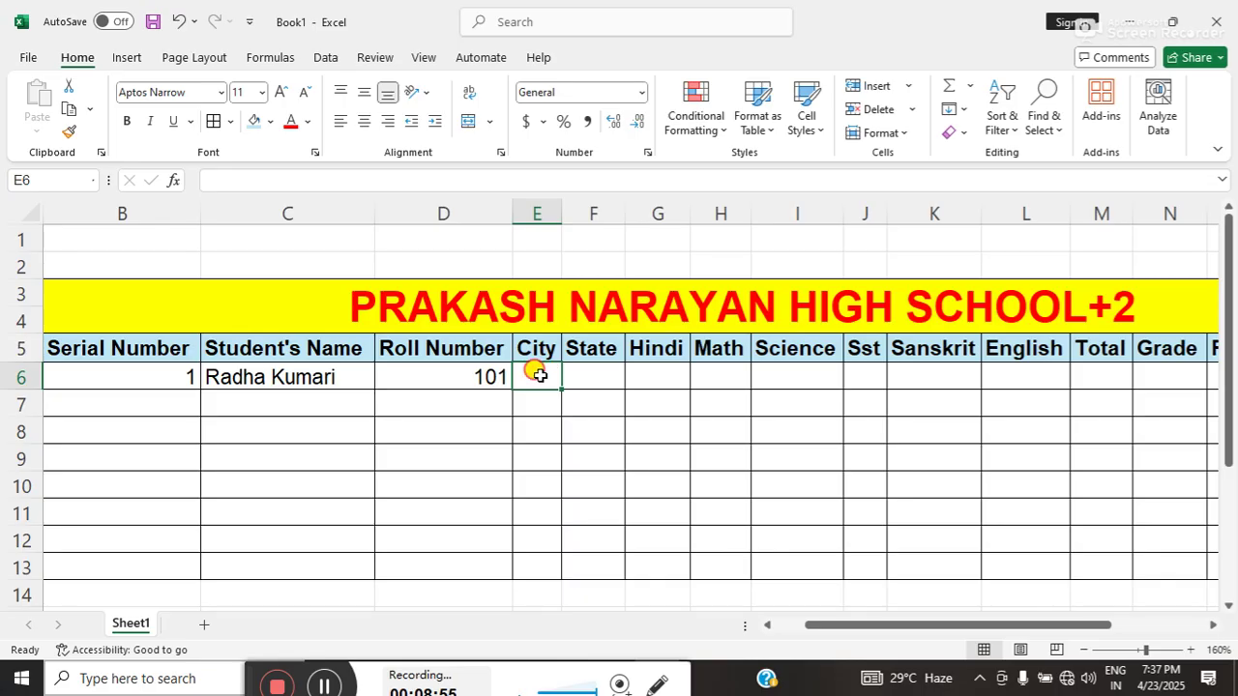
pyautogui.moveTo(538, 375); pyautogui.dragTo(536, 559)
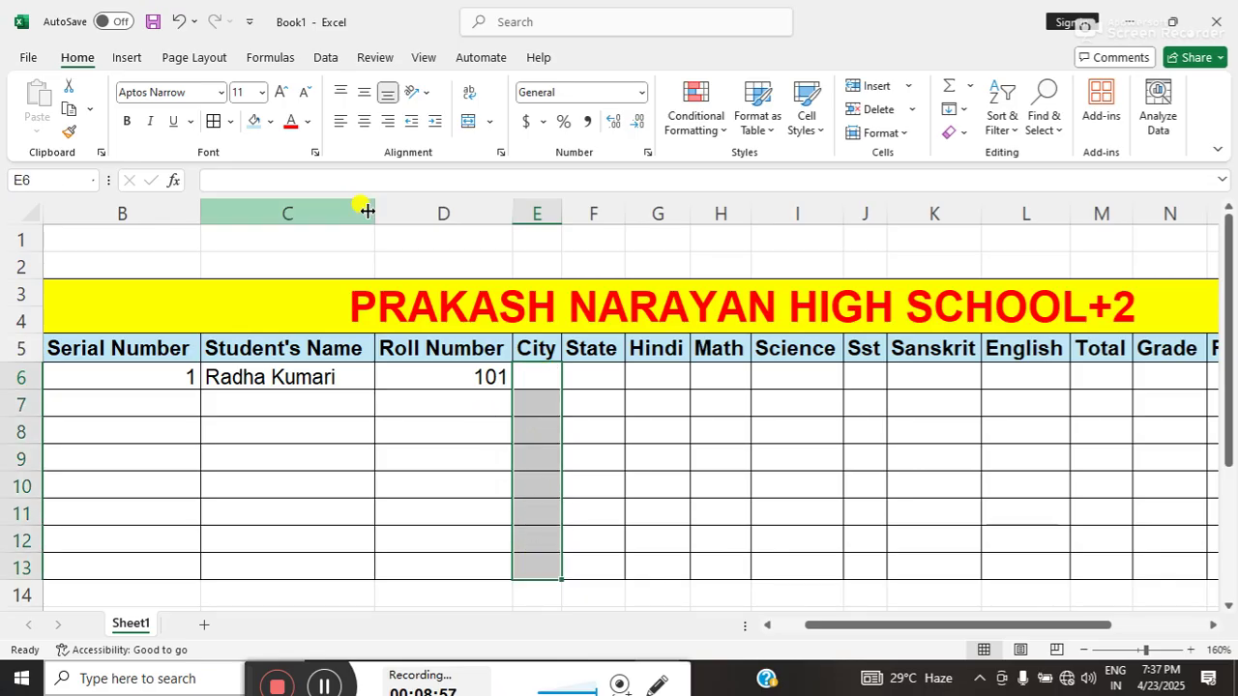
pyautogui.click(322, 60)
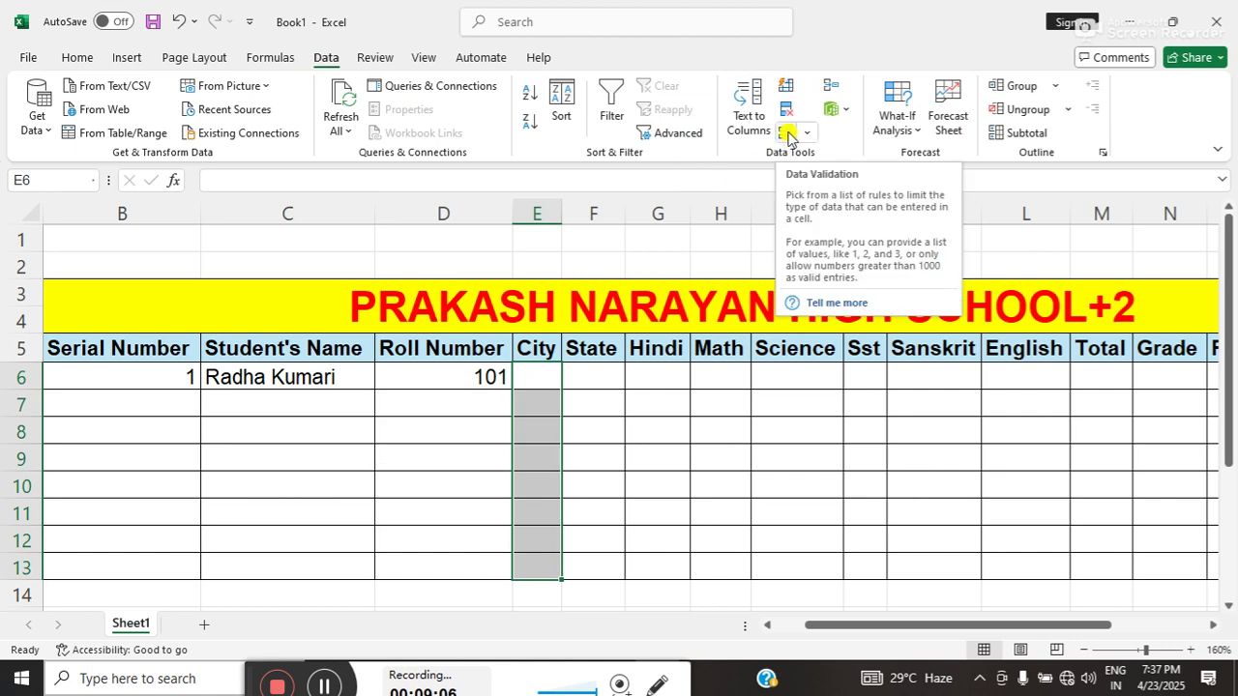
pyautogui.click(786, 133)
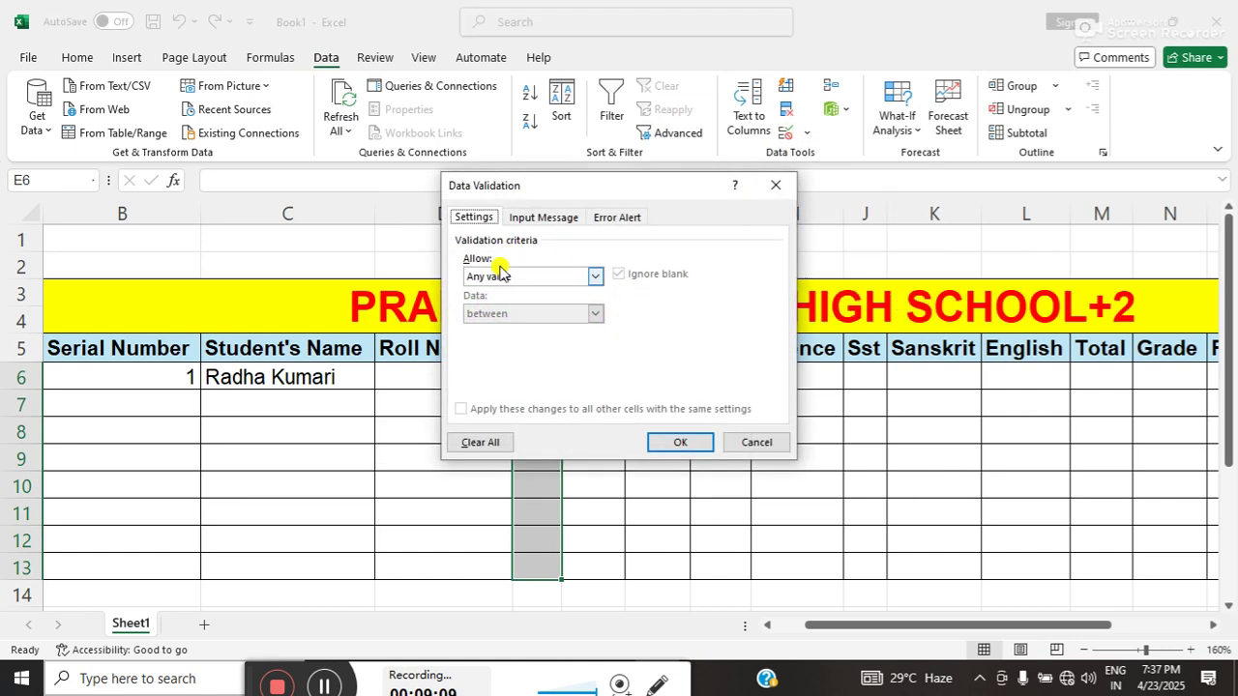
pyautogui.click(498, 275)
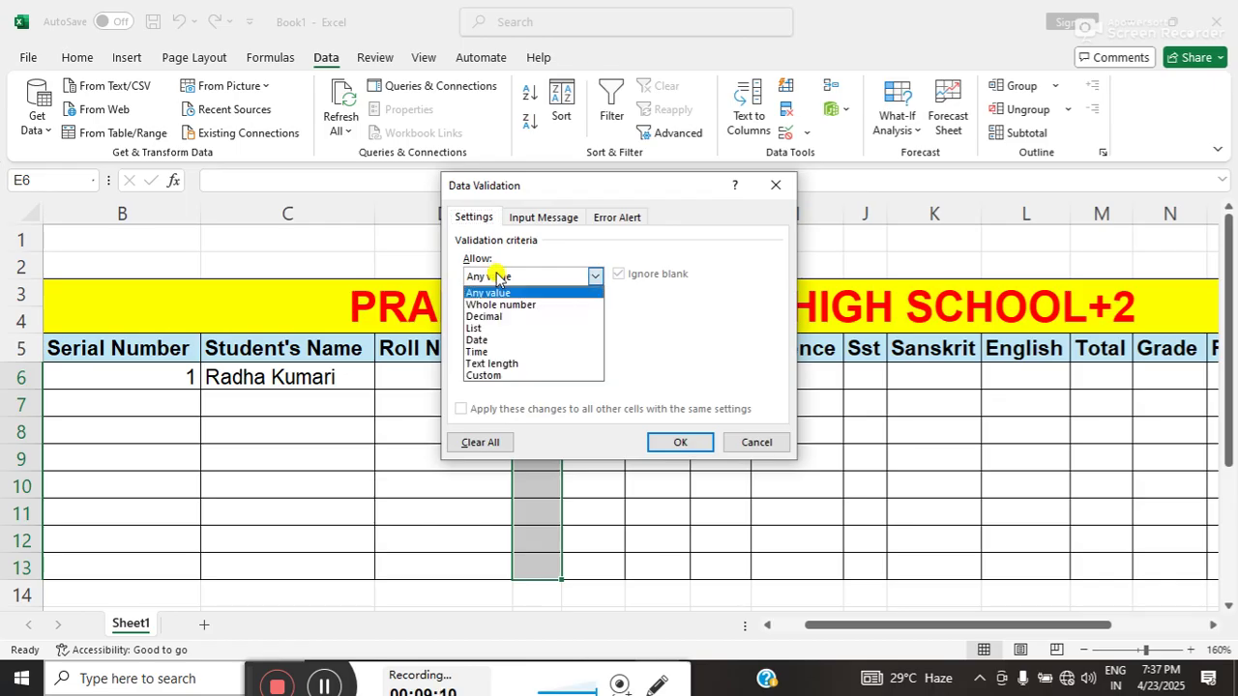
pyautogui.click(476, 328)
pyautogui.click(476, 346)
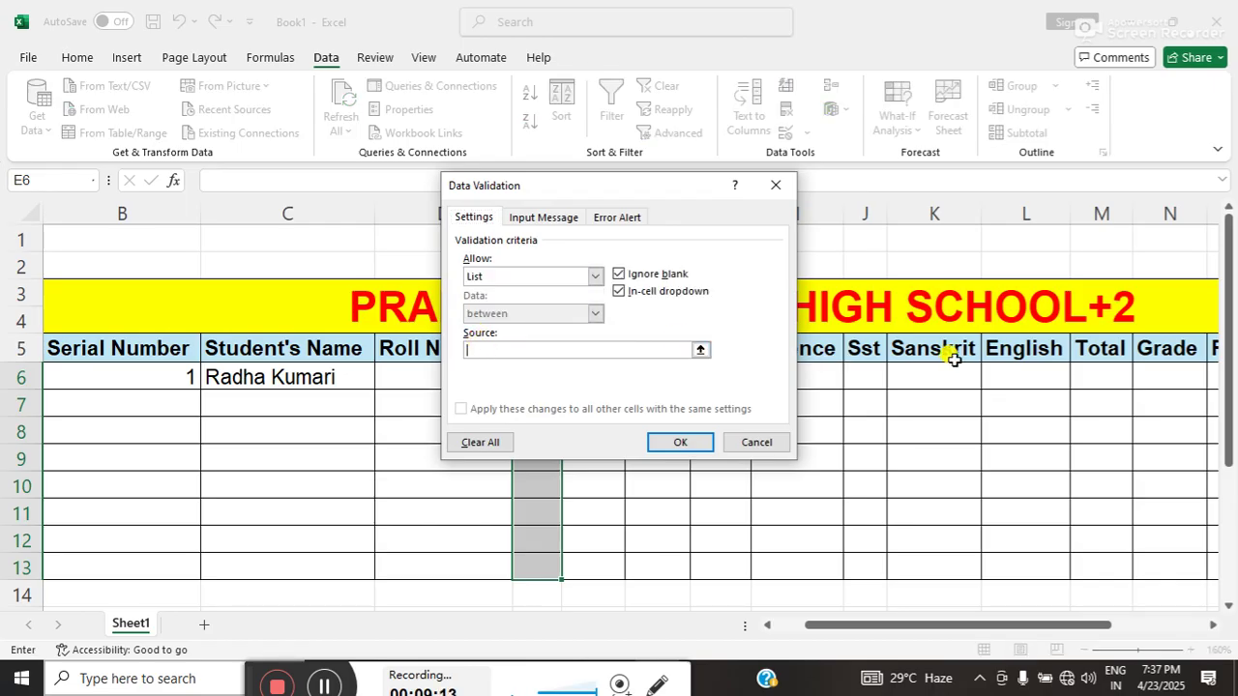
pyautogui.moveTo(1229, 329); pyautogui.dragTo(1228, 432)
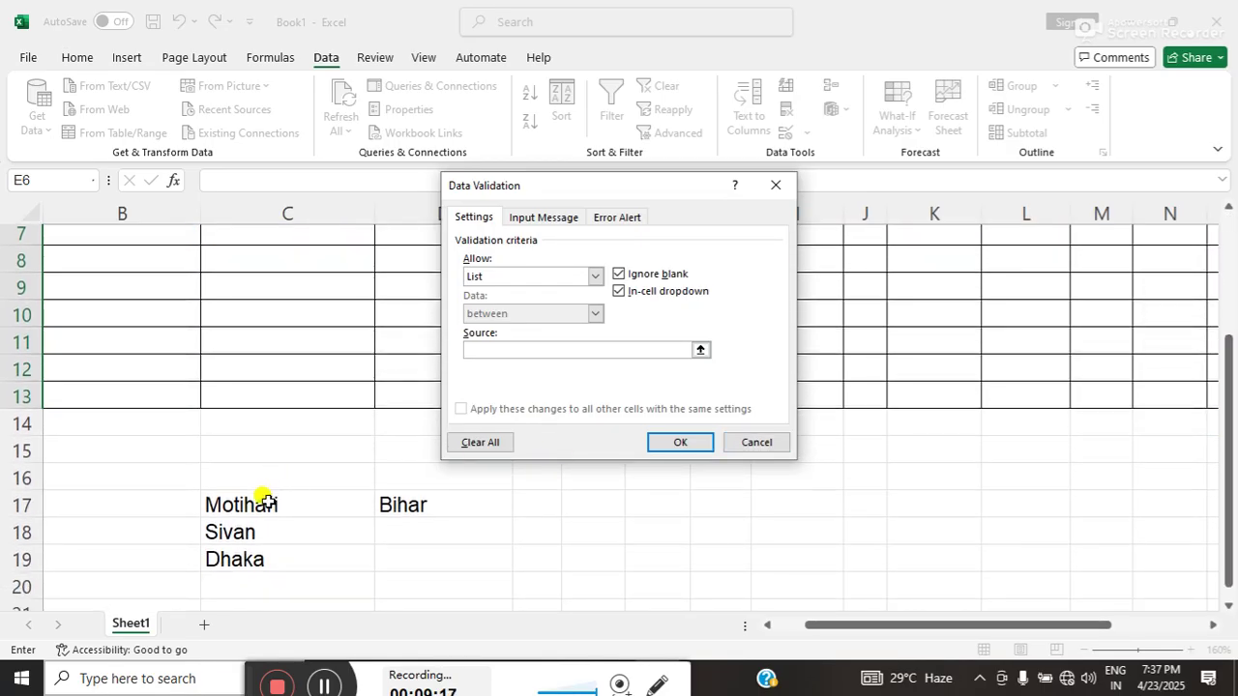
pyautogui.moveTo(265, 502); pyautogui.dragTo(262, 555)
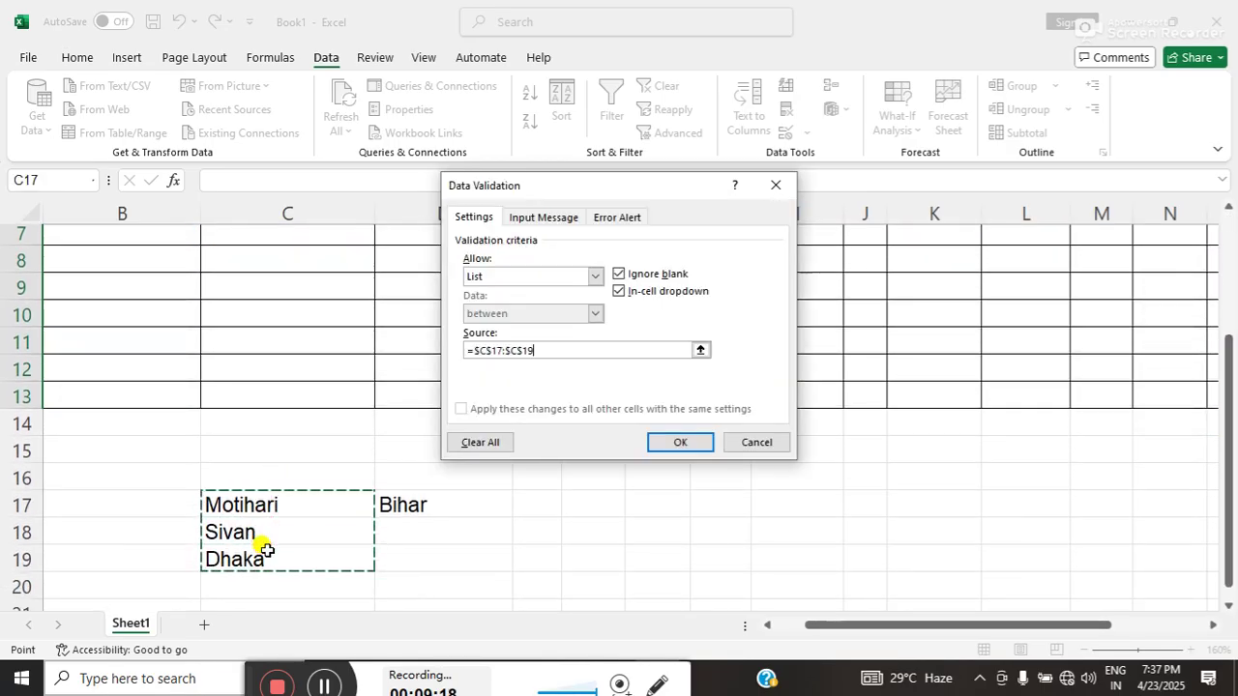
pyautogui.click(688, 442)
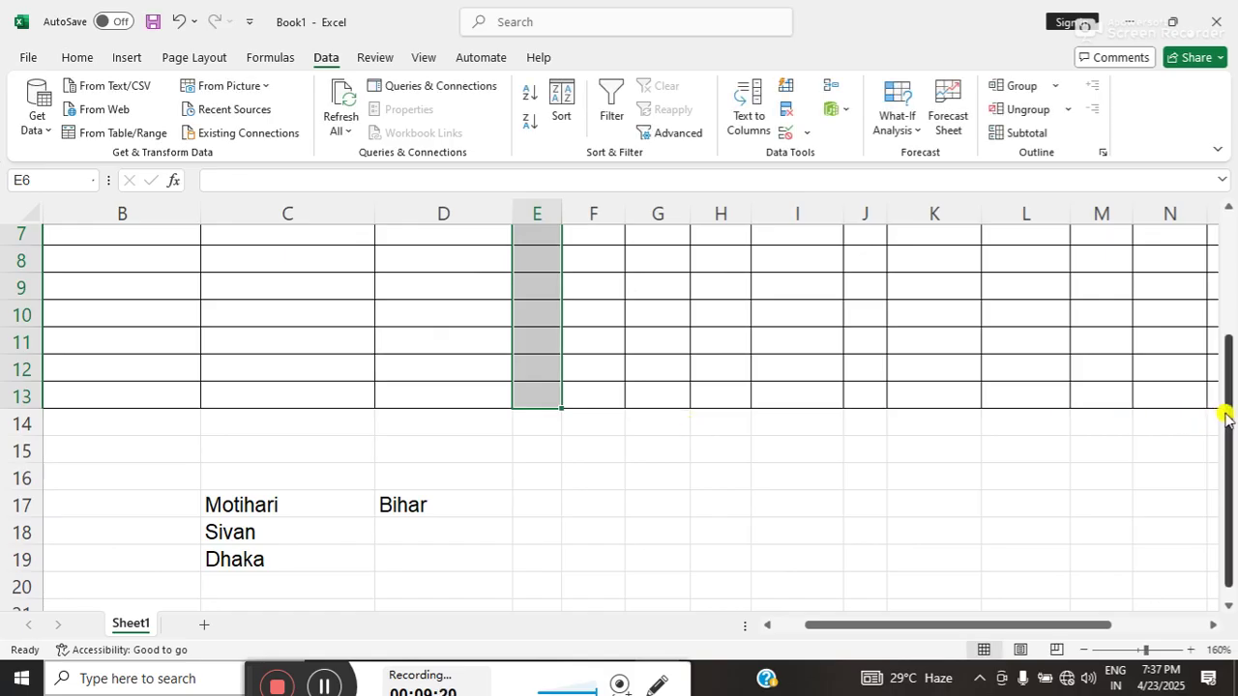
# - Pick Motihari from E6's city dropdown and autofit column E to fit it
pyautogui.moveTo(1226, 416); pyautogui.dragTo(1226, 341)
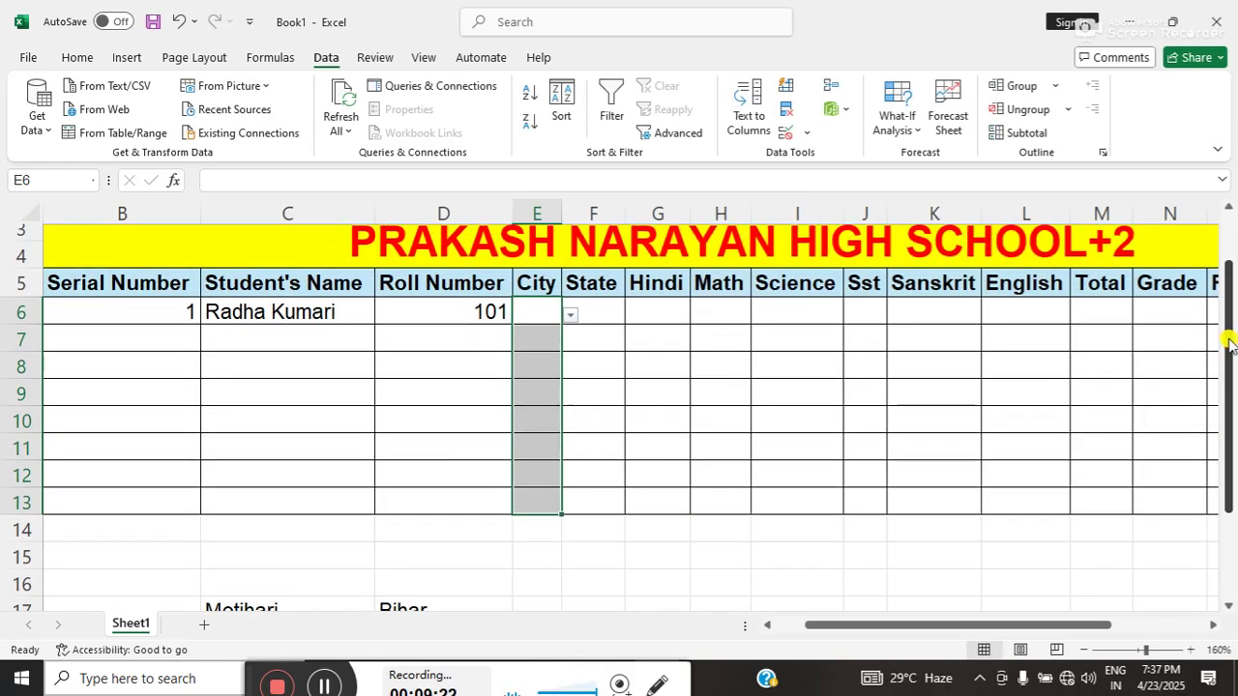
pyautogui.click(519, 346)
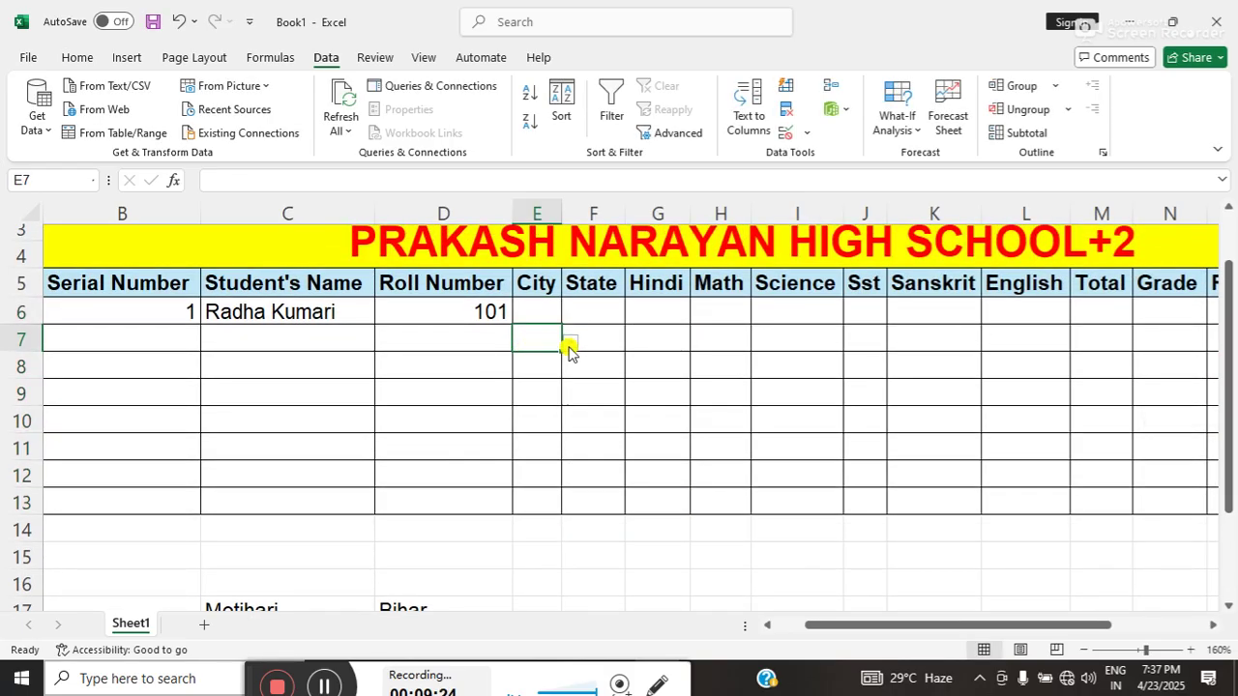
pyautogui.click(570, 345)
pyautogui.click(538, 317)
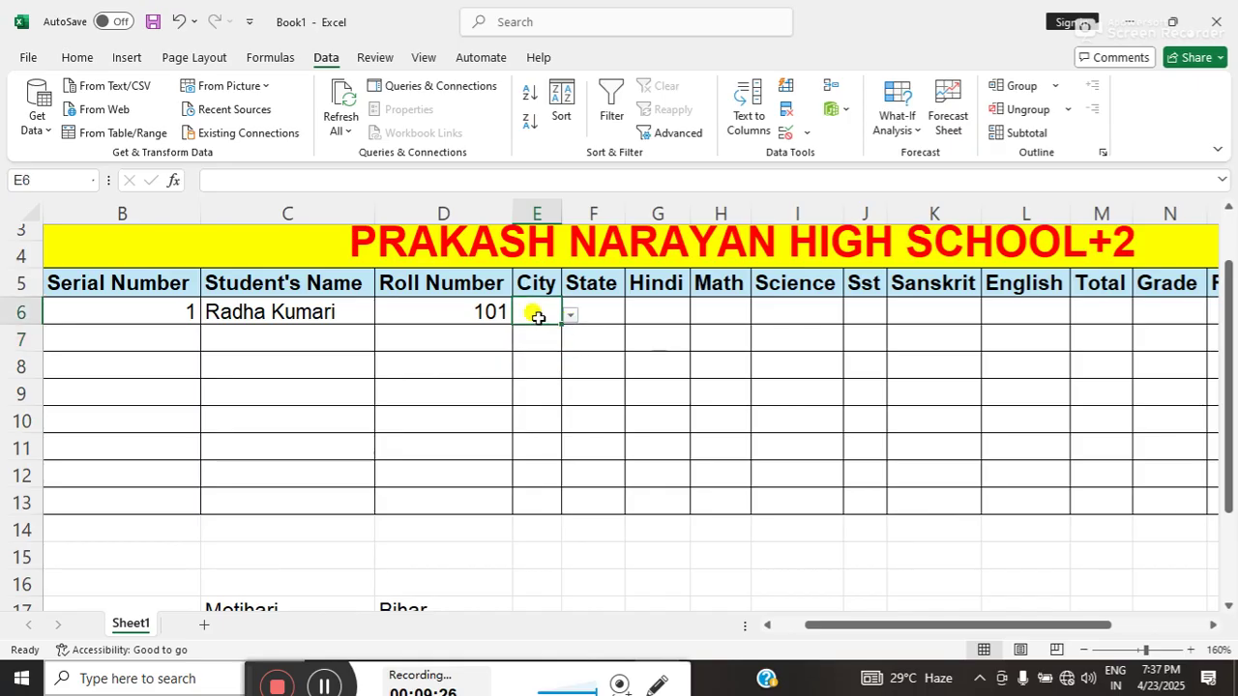
pyautogui.click(570, 316)
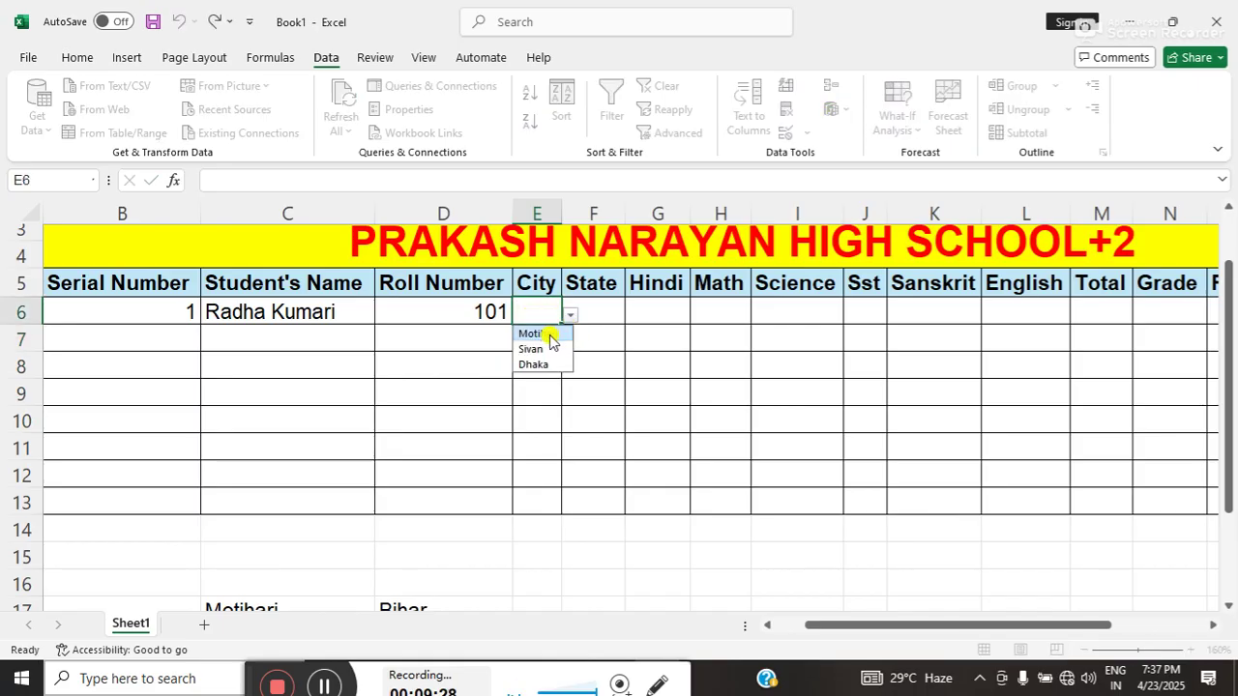
pyautogui.click(548, 335)
pyautogui.click(594, 336)
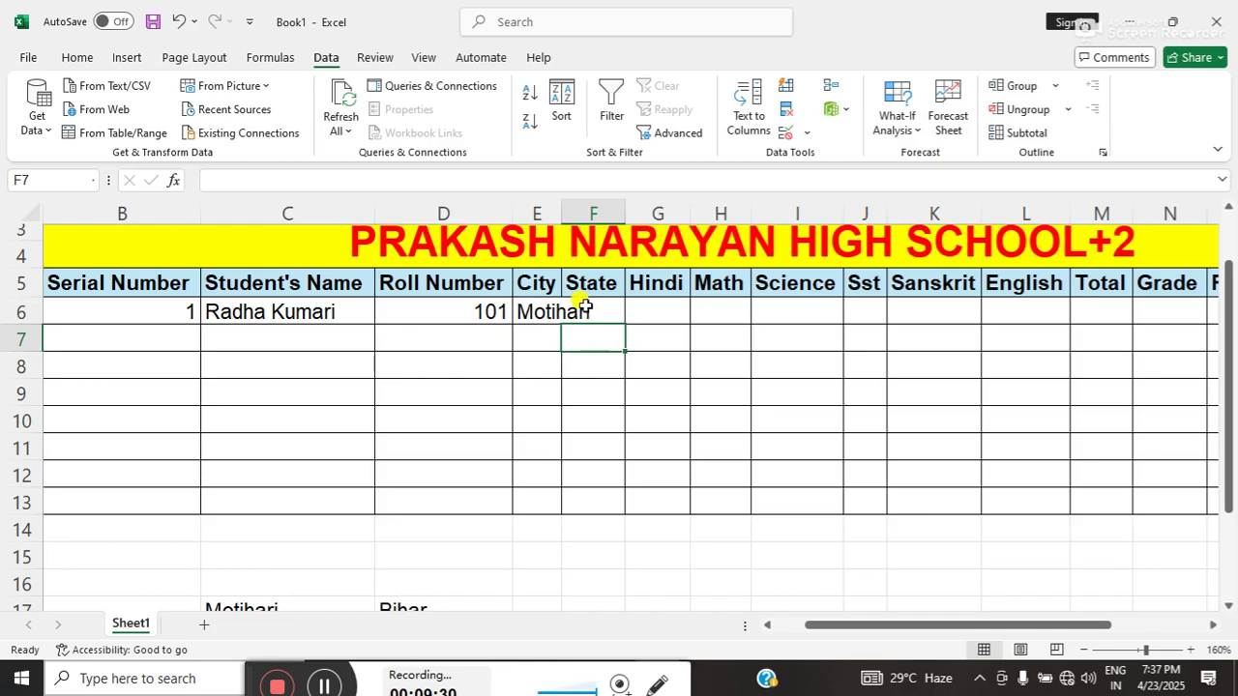
pyautogui.doubleClick(561, 211)
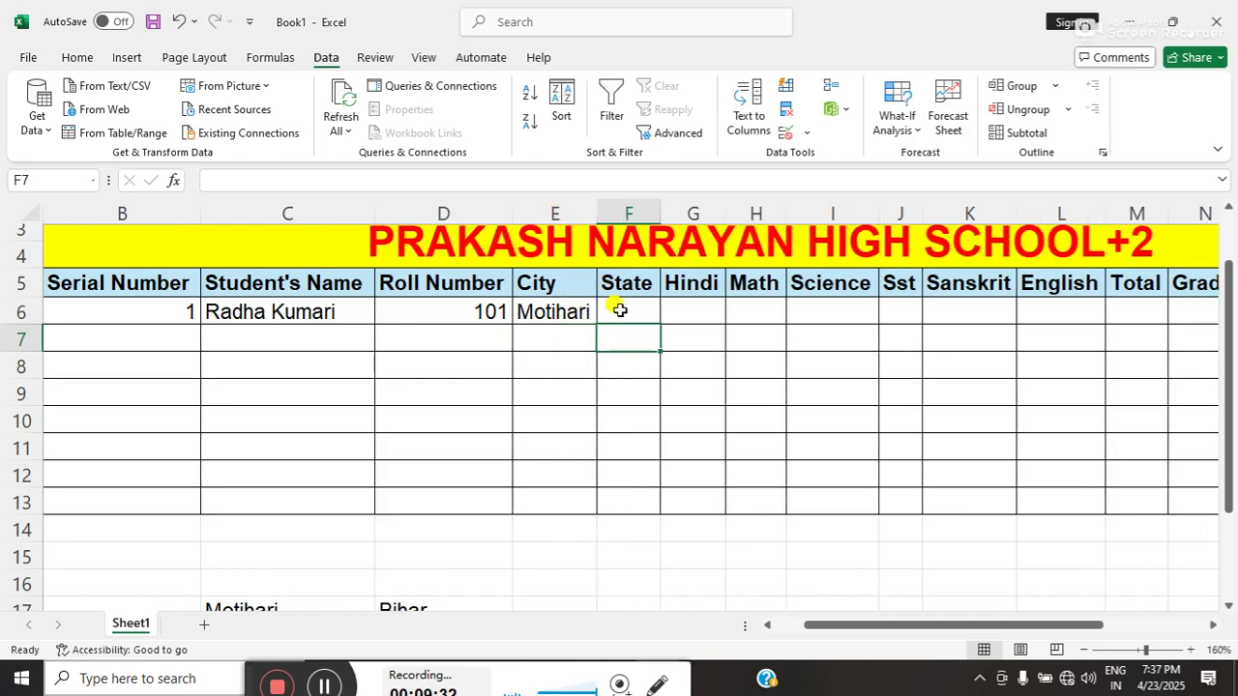
pyautogui.doubleClick(620, 311)
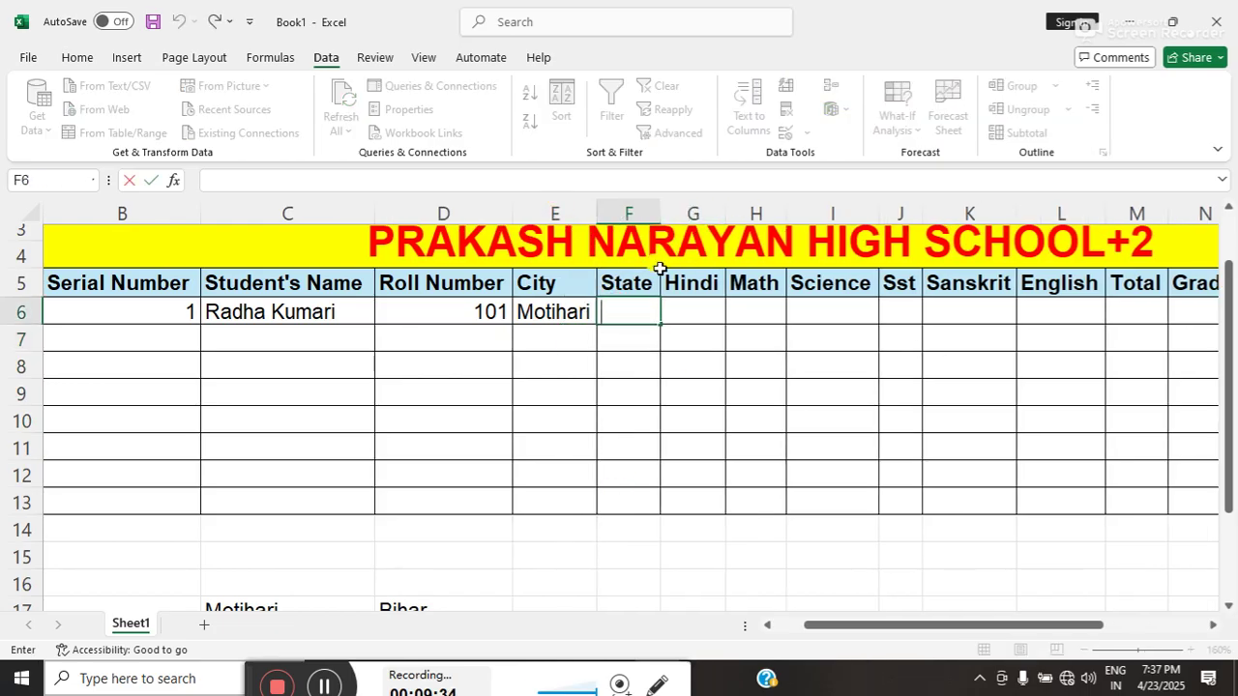
pyautogui.click(627, 368)
pyautogui.click(617, 320)
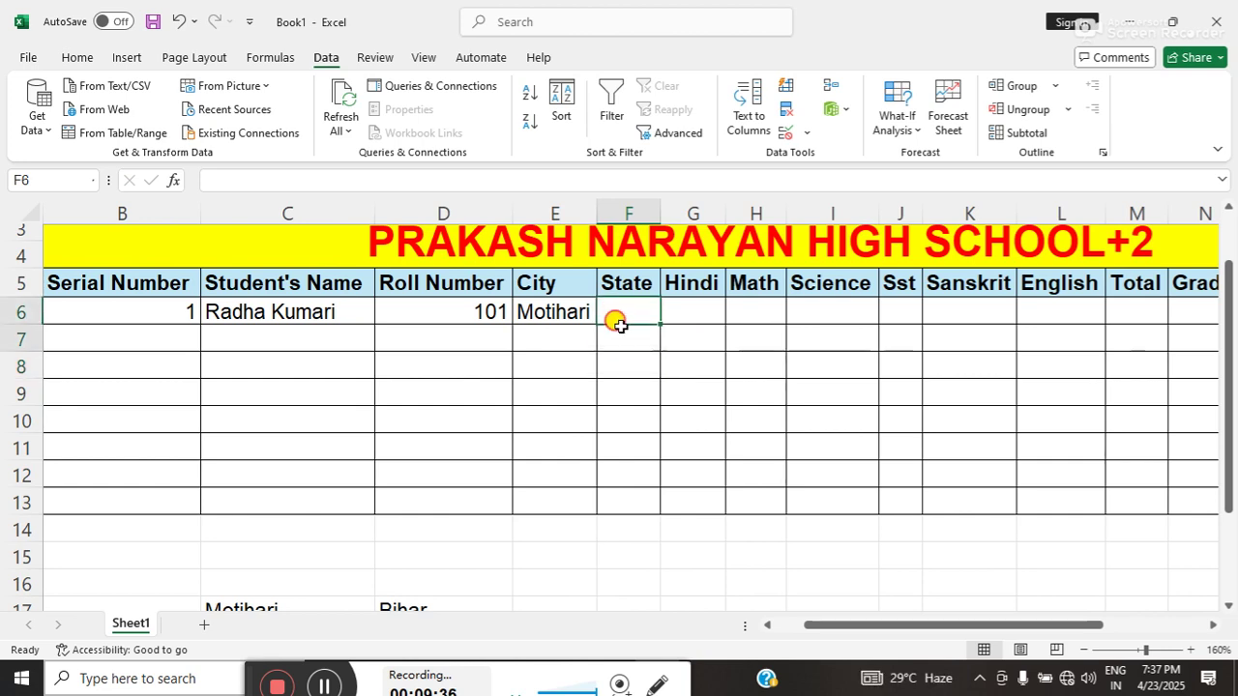
# - Apply List data validation to State cells F6:F13 using Bihar in D17 as the source
pyautogui.moveTo(619, 324); pyautogui.dragTo(613, 495)
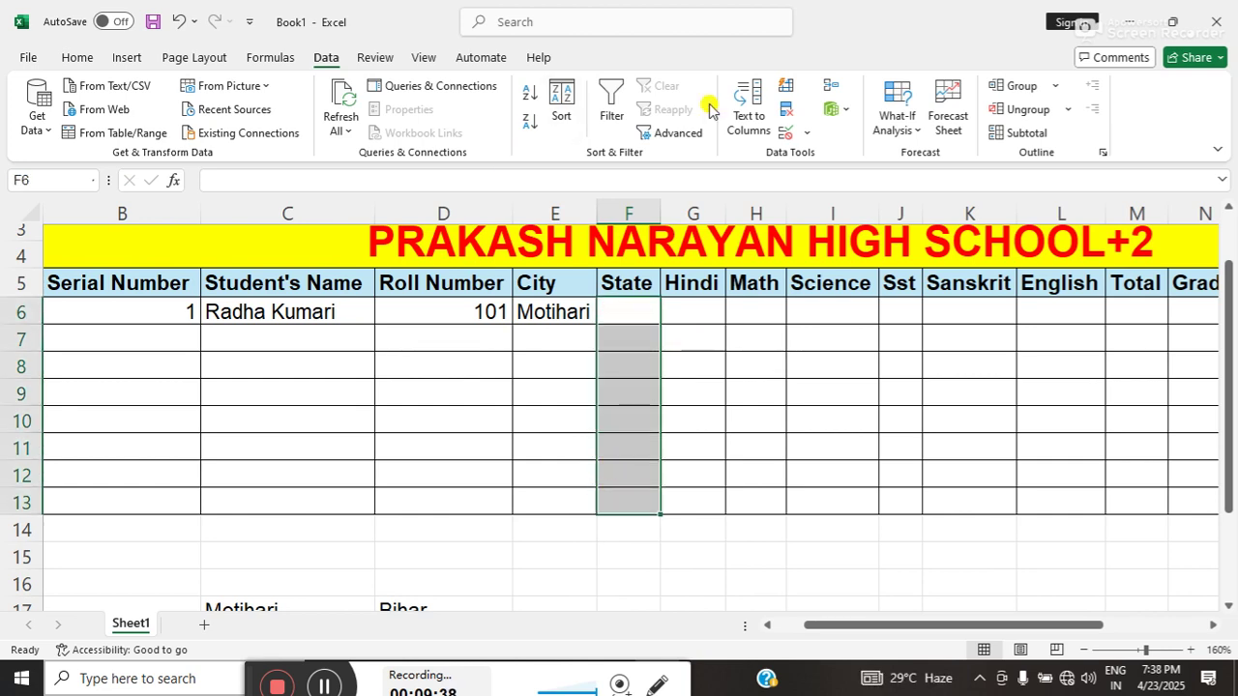
pyautogui.click(782, 135)
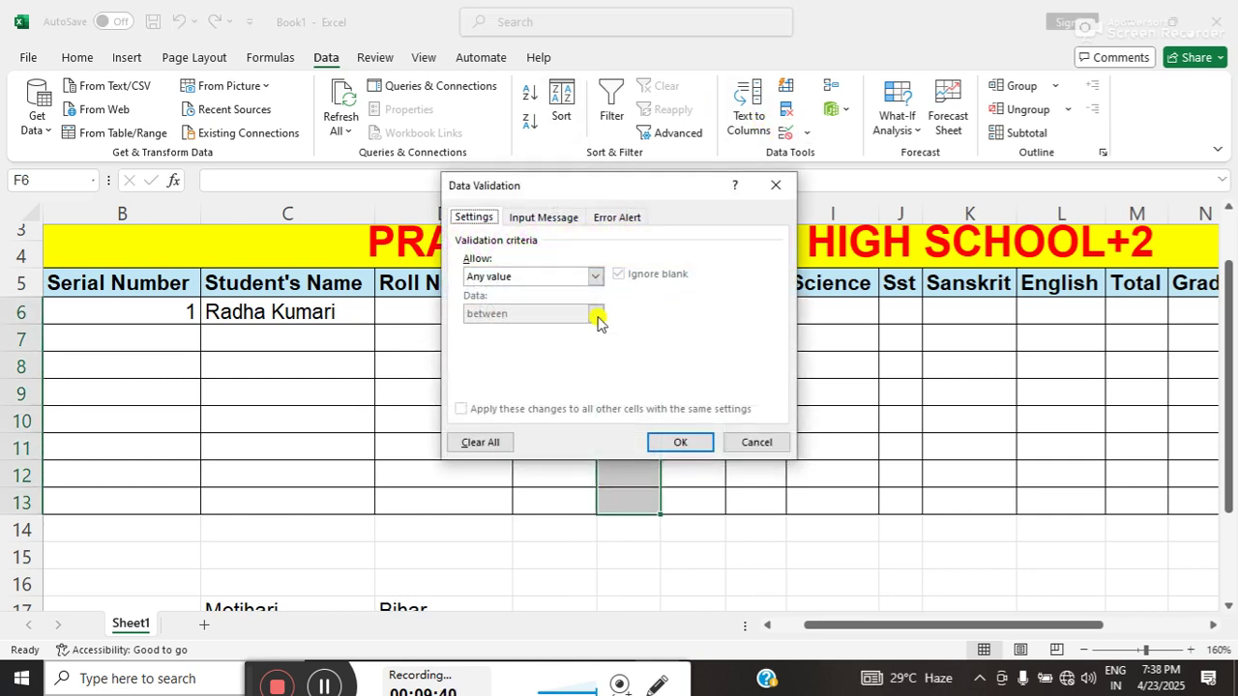
pyautogui.click(485, 279)
pyautogui.click(476, 328)
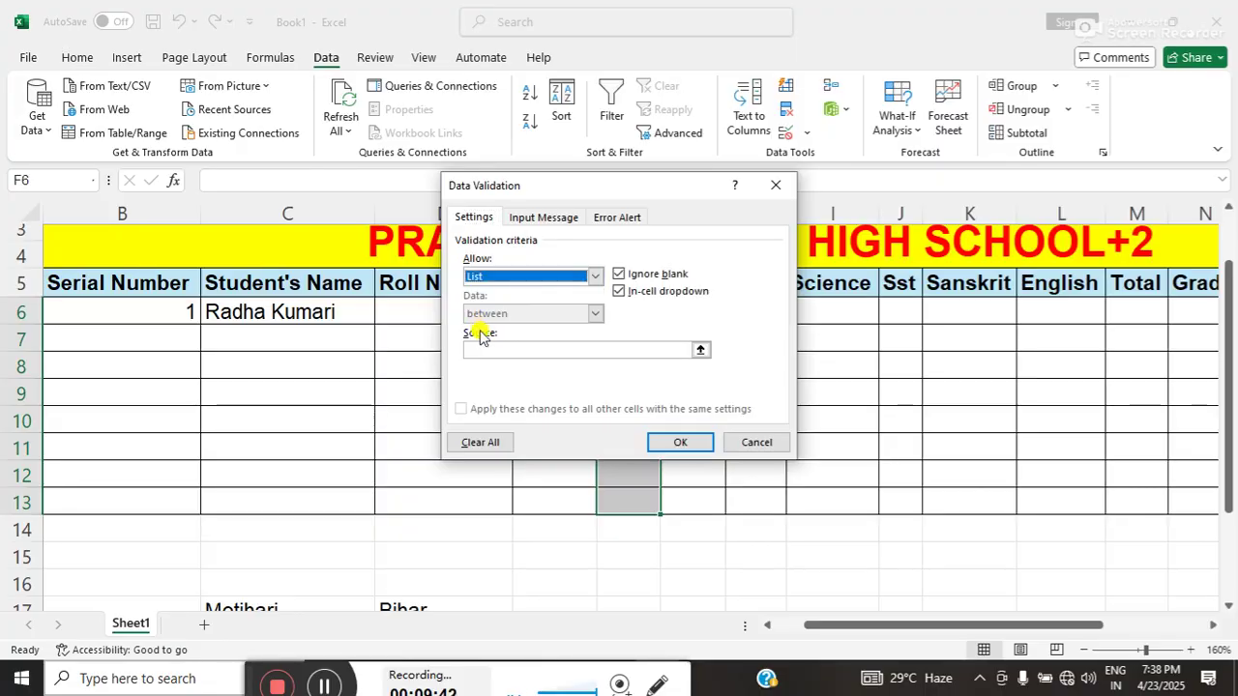
pyautogui.click(483, 351)
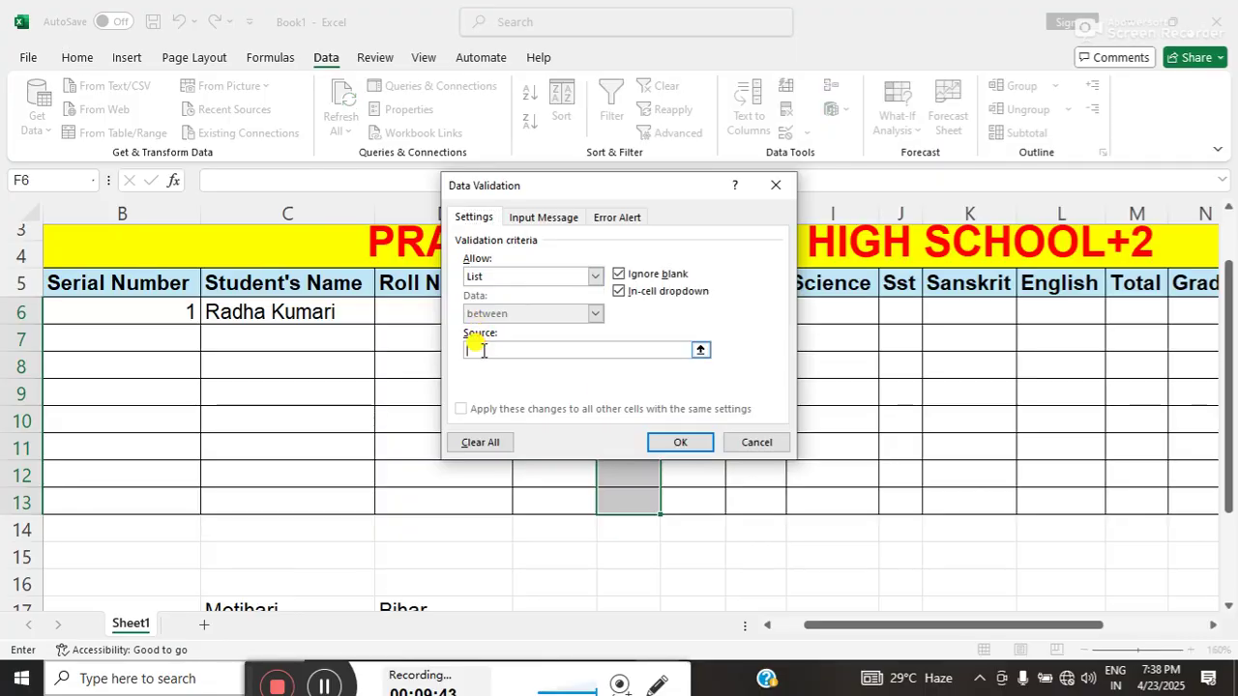
pyautogui.click(399, 601)
pyautogui.click(663, 442)
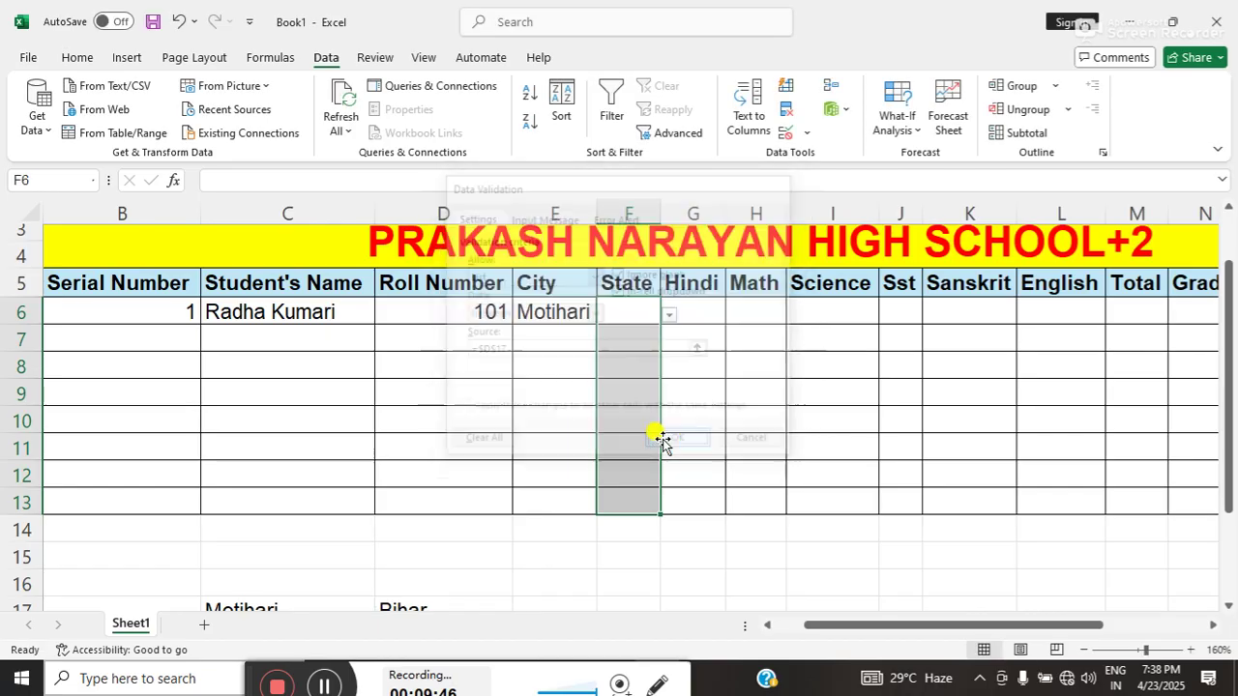
# - Choose Bihar from F6's dropdown as the first student's state
pyautogui.click(667, 314)
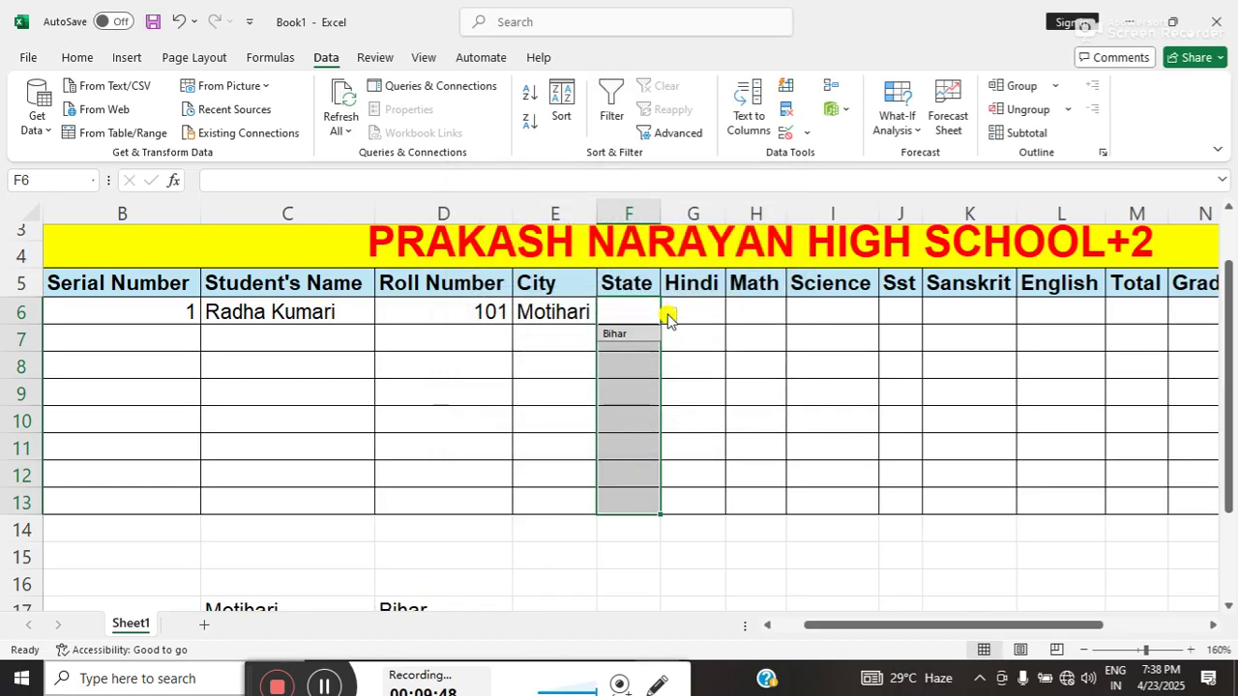
pyautogui.click(615, 391)
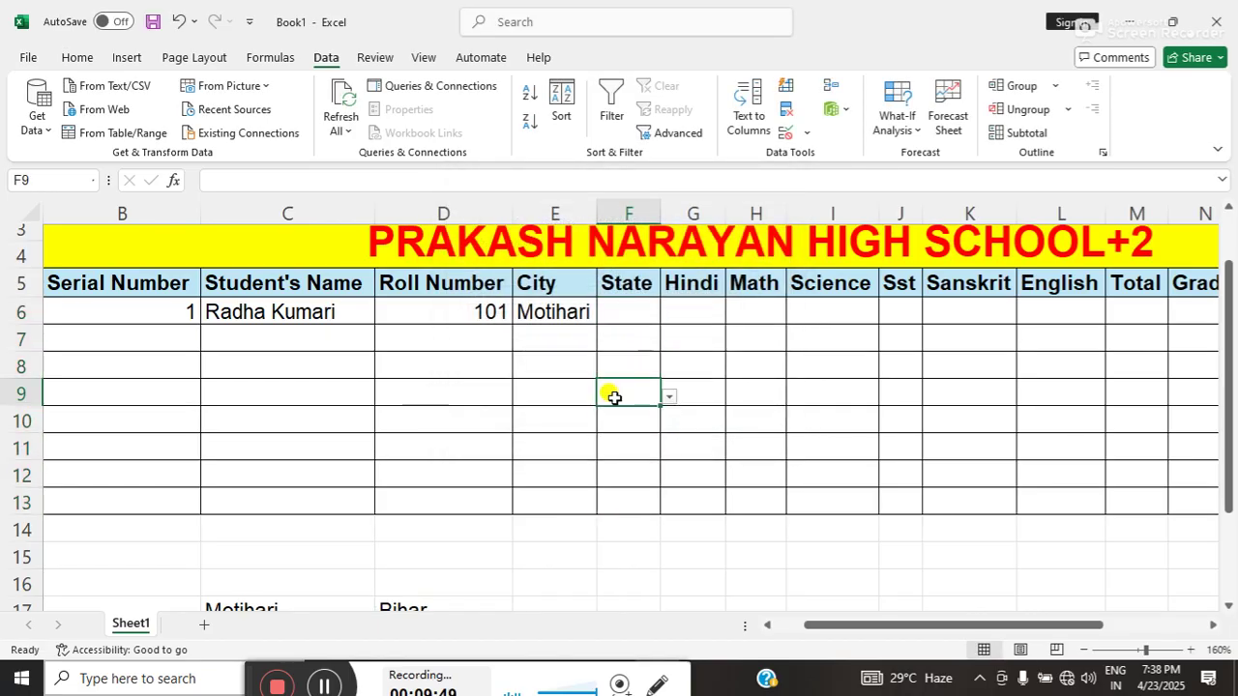
pyautogui.click(621, 315)
pyautogui.click(673, 321)
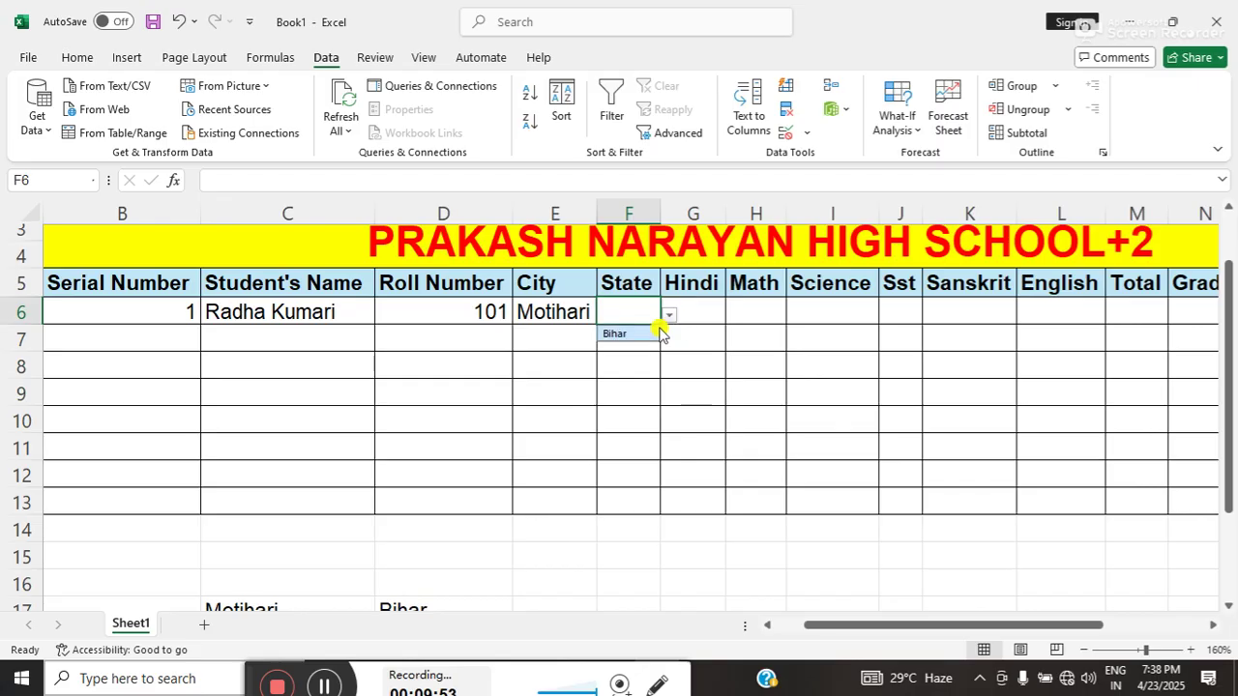
pyautogui.click(644, 334)
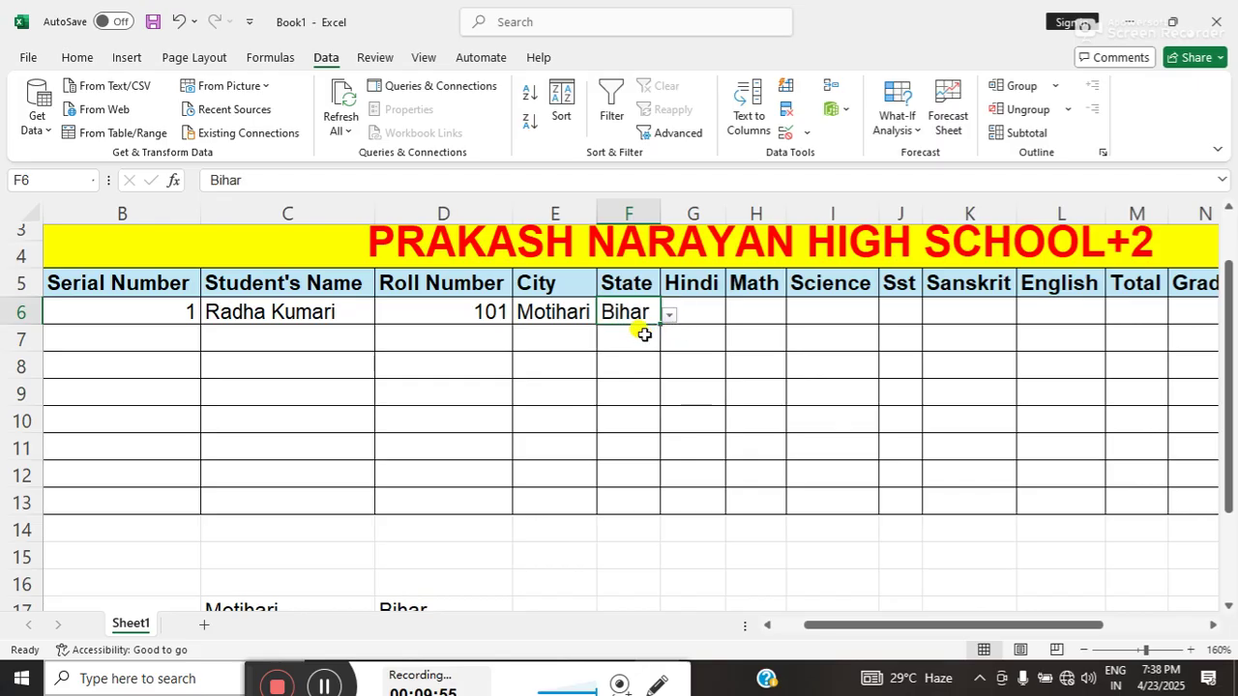
pyautogui.click(573, 334)
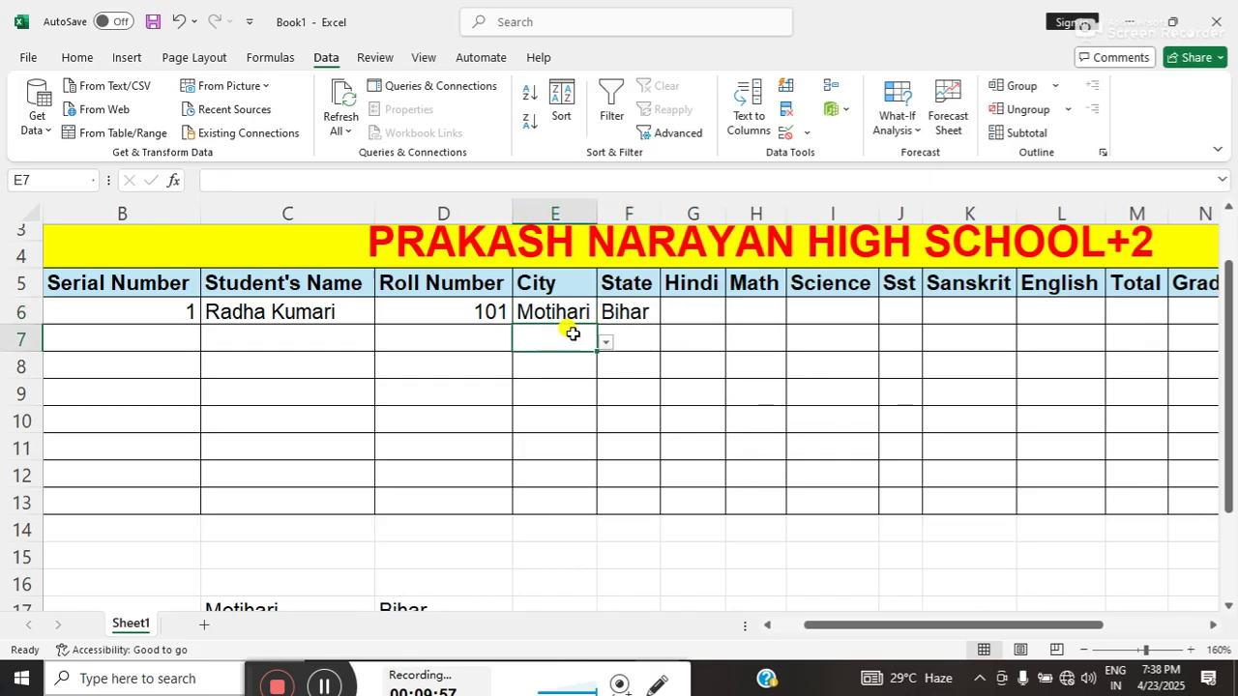
pyautogui.click(689, 309)
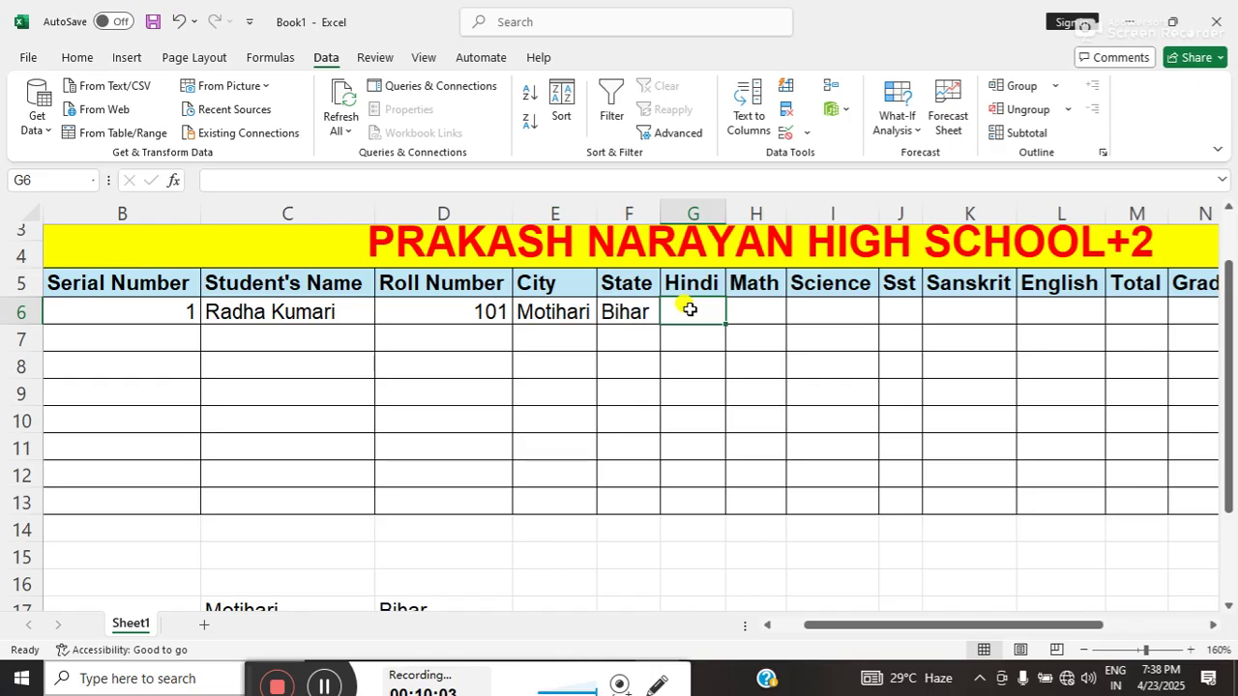
# - Enter row 6 marks: Hindi 84, Math 78, Science 95, Sst 98, Sanskrit 96, English 99
pyautogui.write('84')
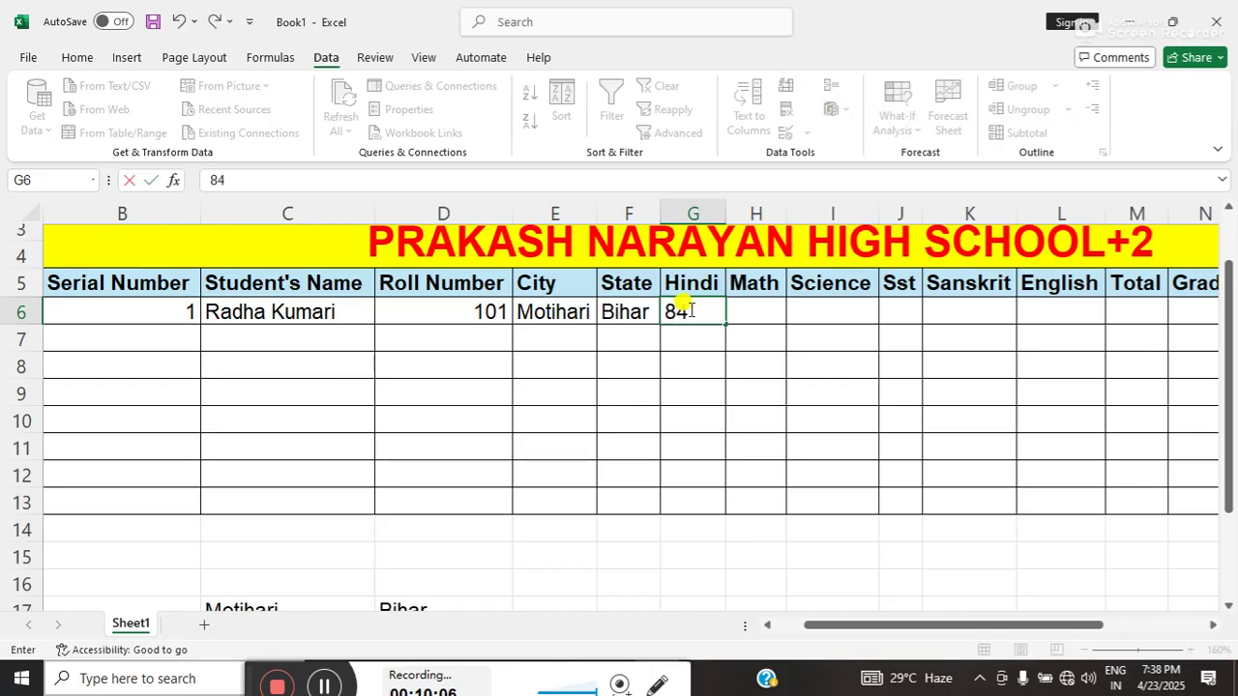
pyautogui.press('Tab')
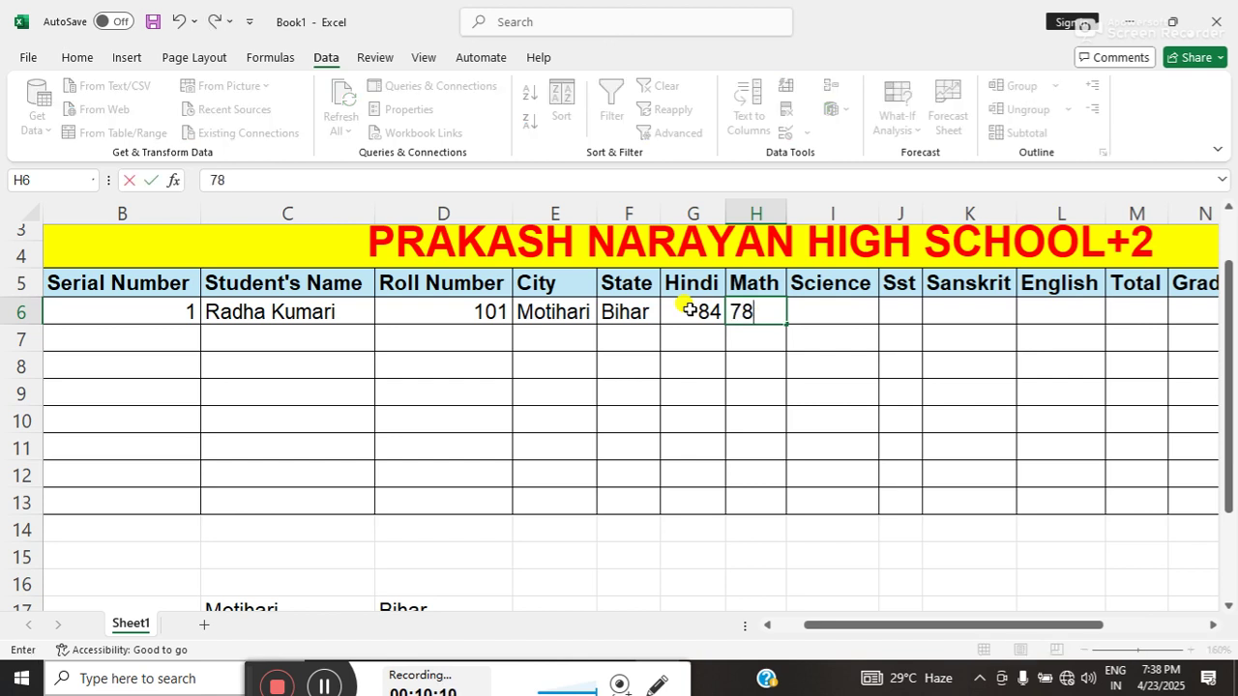
pyautogui.press('Tab')
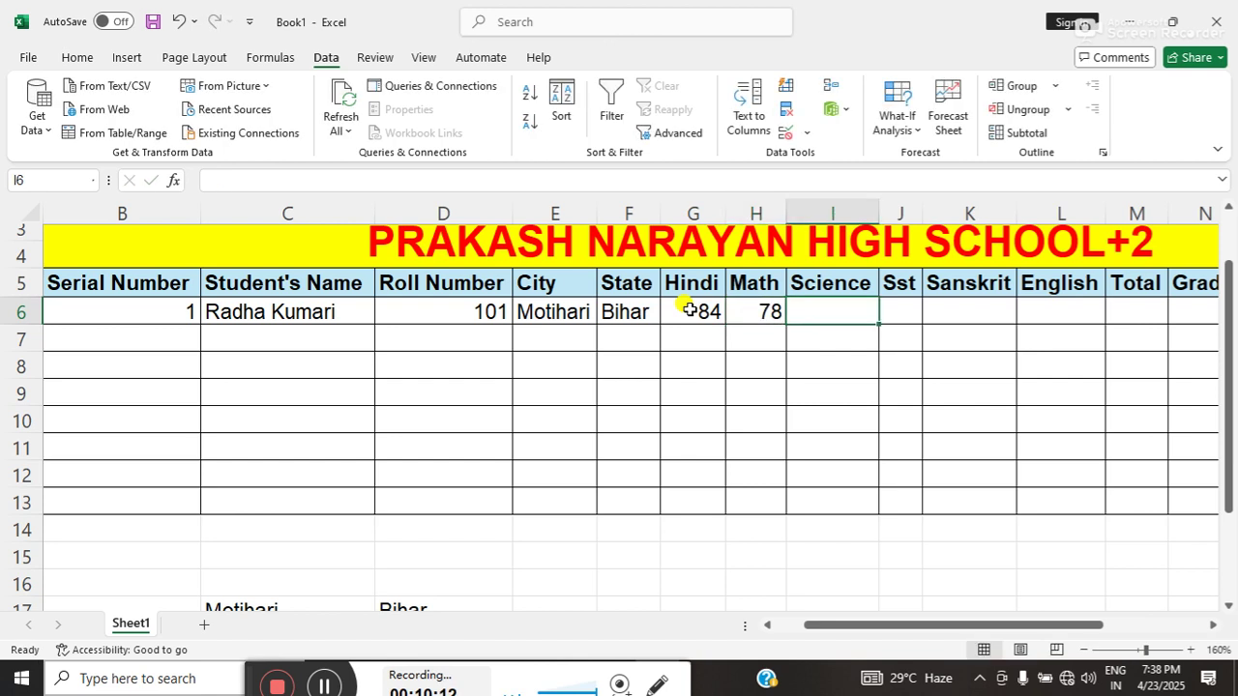
pyautogui.write('95')
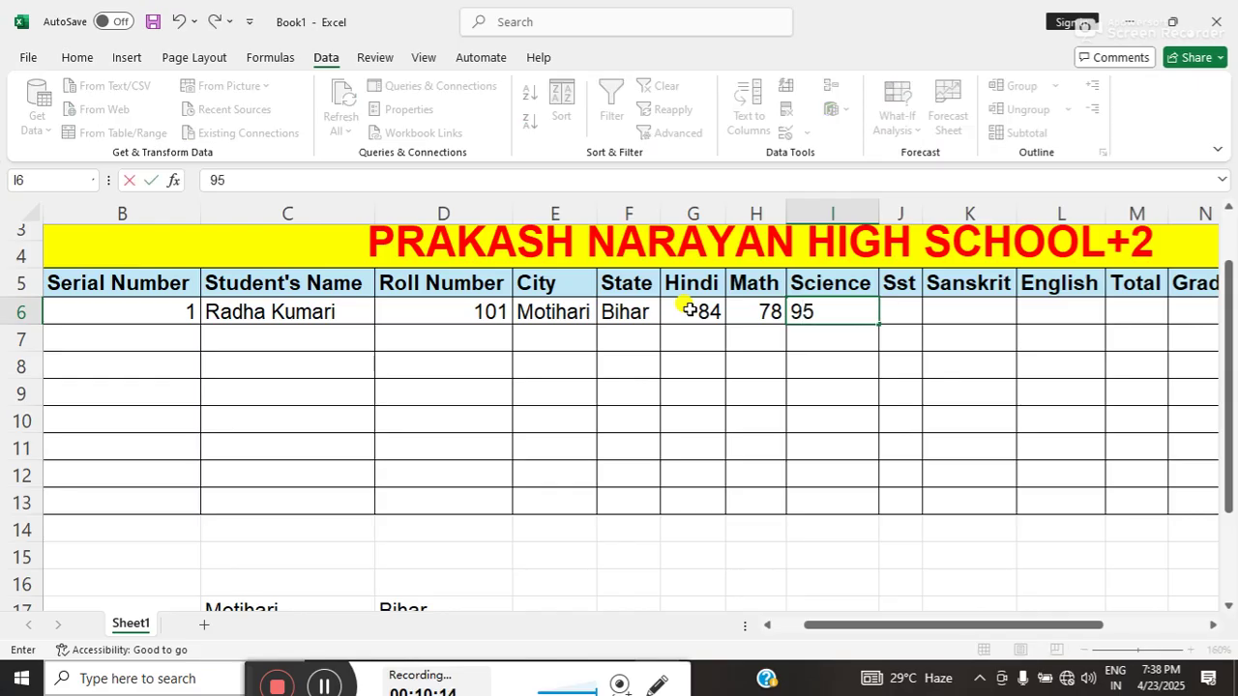
pyautogui.press('Tab')
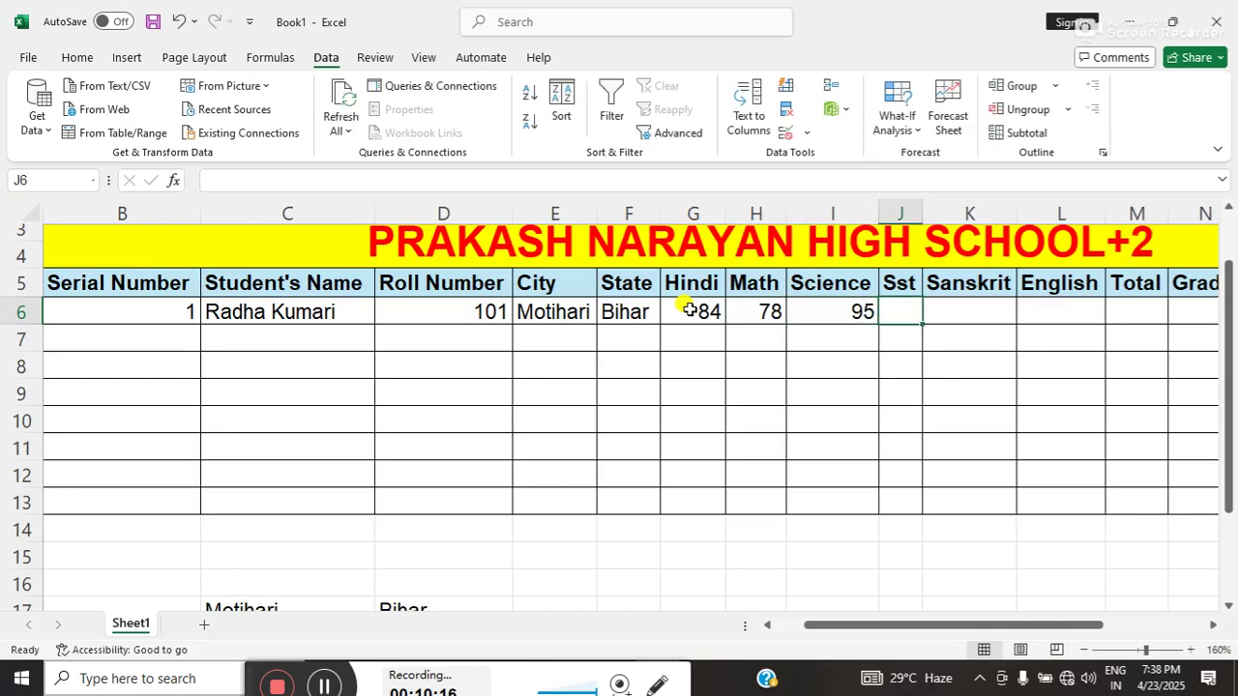
pyautogui.write('98')
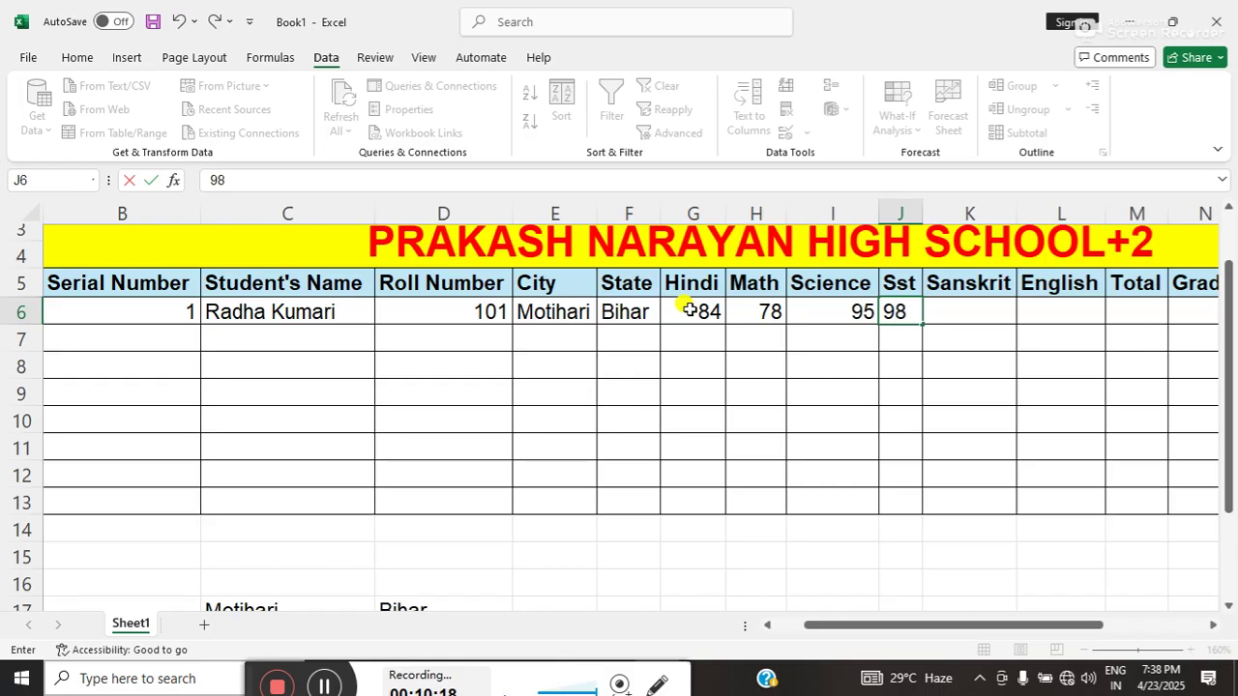
pyautogui.press('Tab')
pyautogui.write('96')
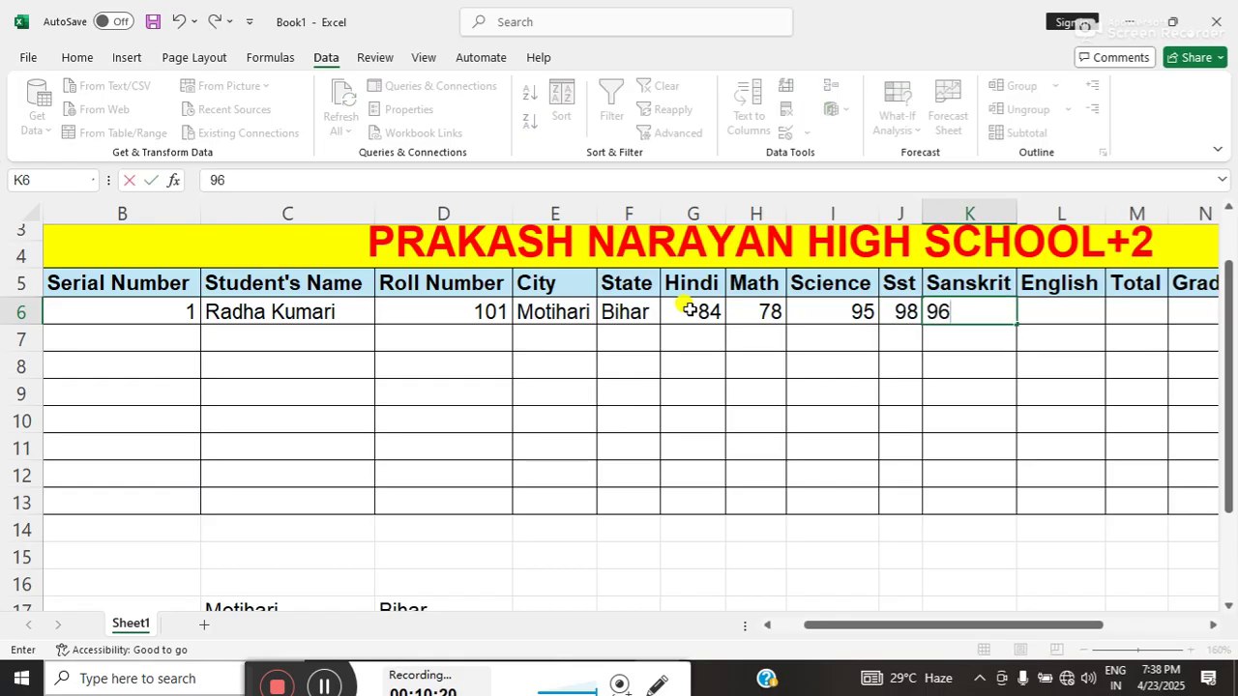
pyautogui.press('Tab')
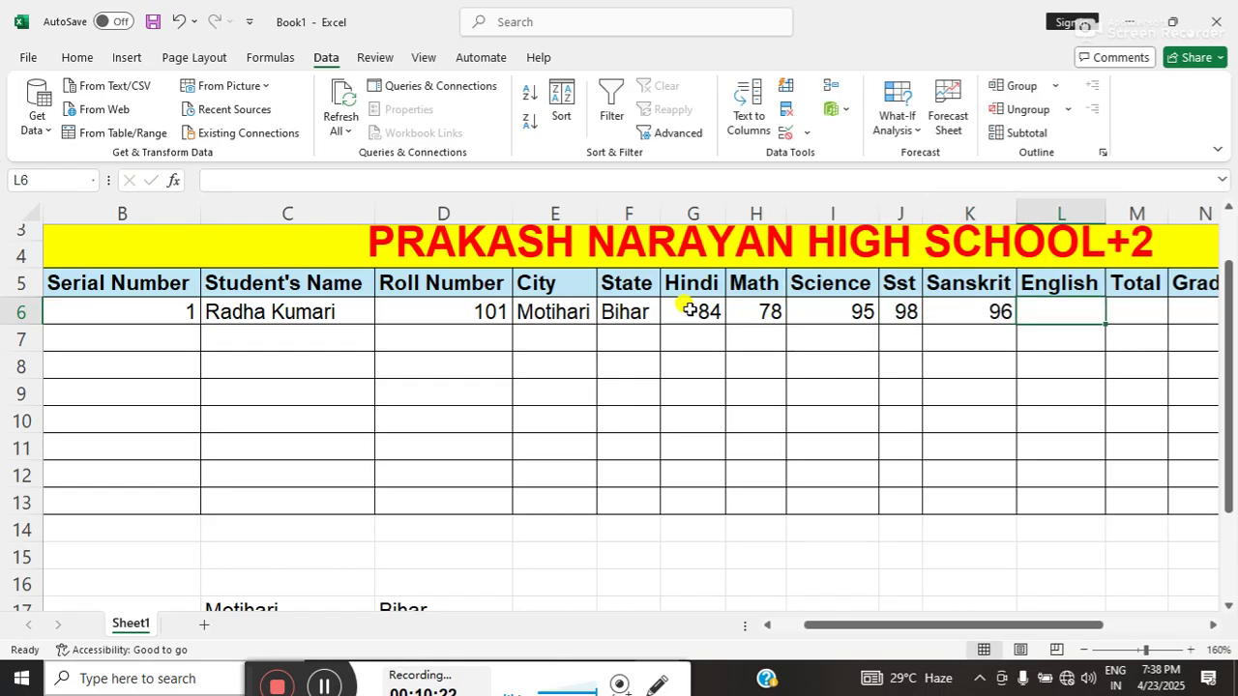
pyautogui.write('99')
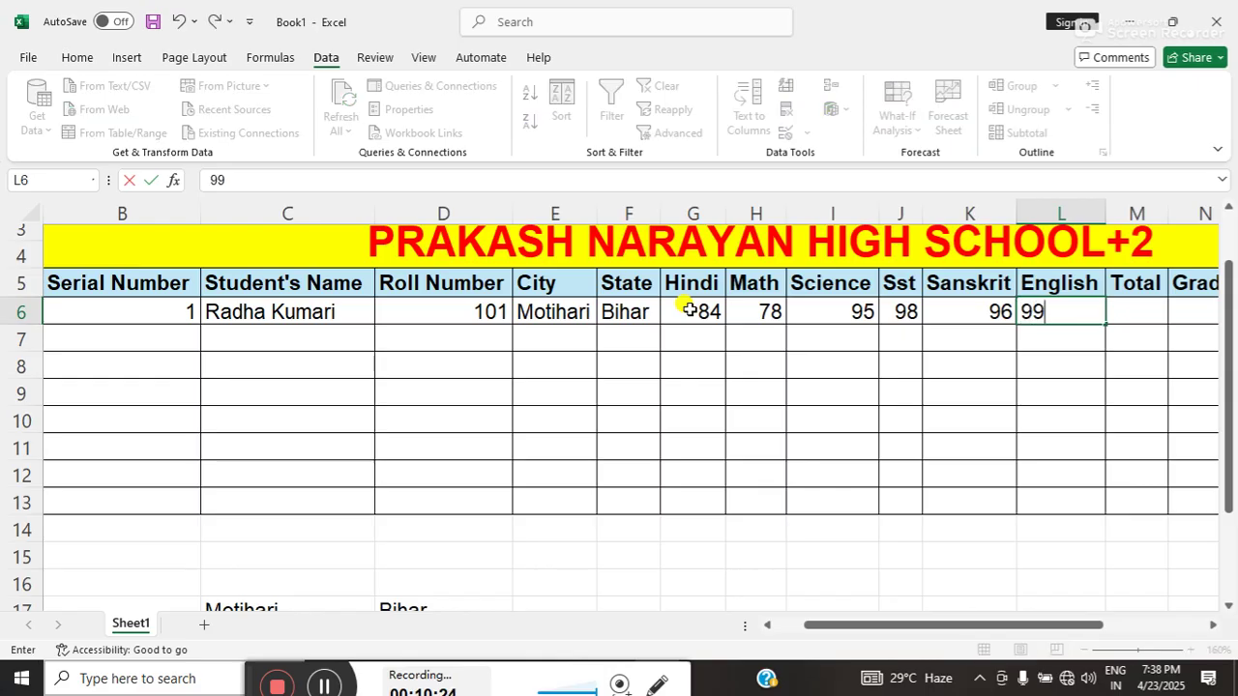
pyautogui.press('Tab')
pyautogui.press('Tab')
pyautogui.press('Tab')
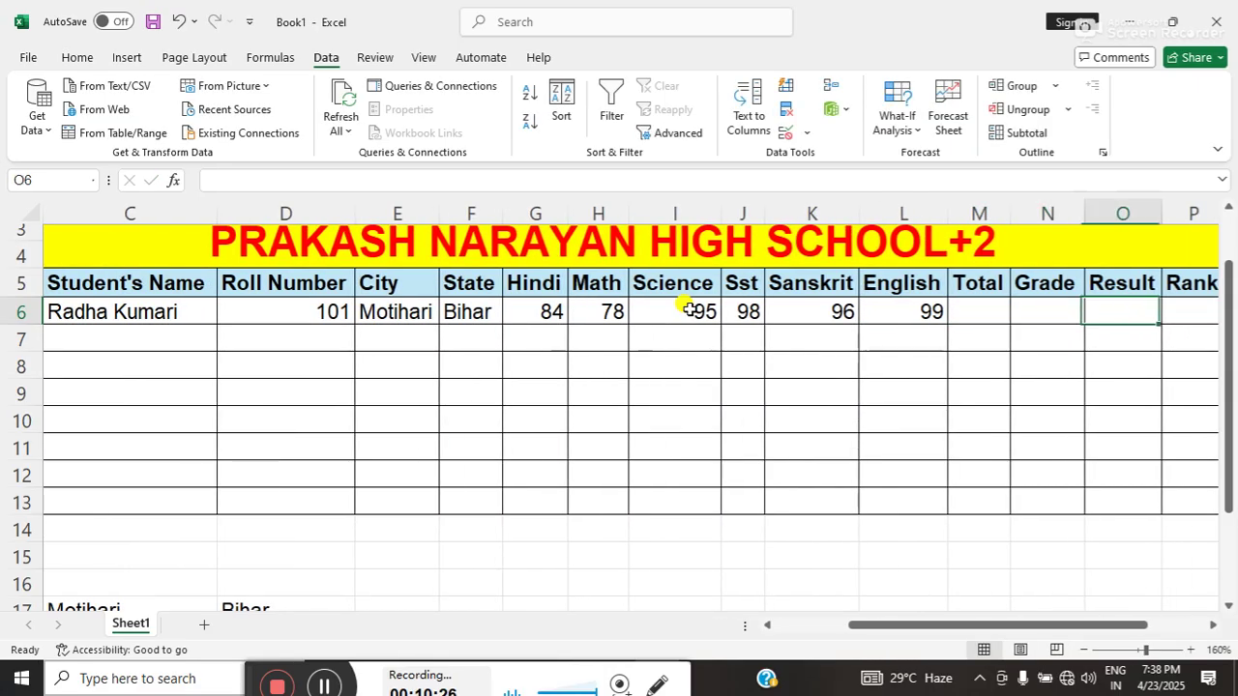
# - Enter =SUM(G6:L6) in Total cell M6, giving 550
pyautogui.click(957, 306)
pyautogui.write('=')
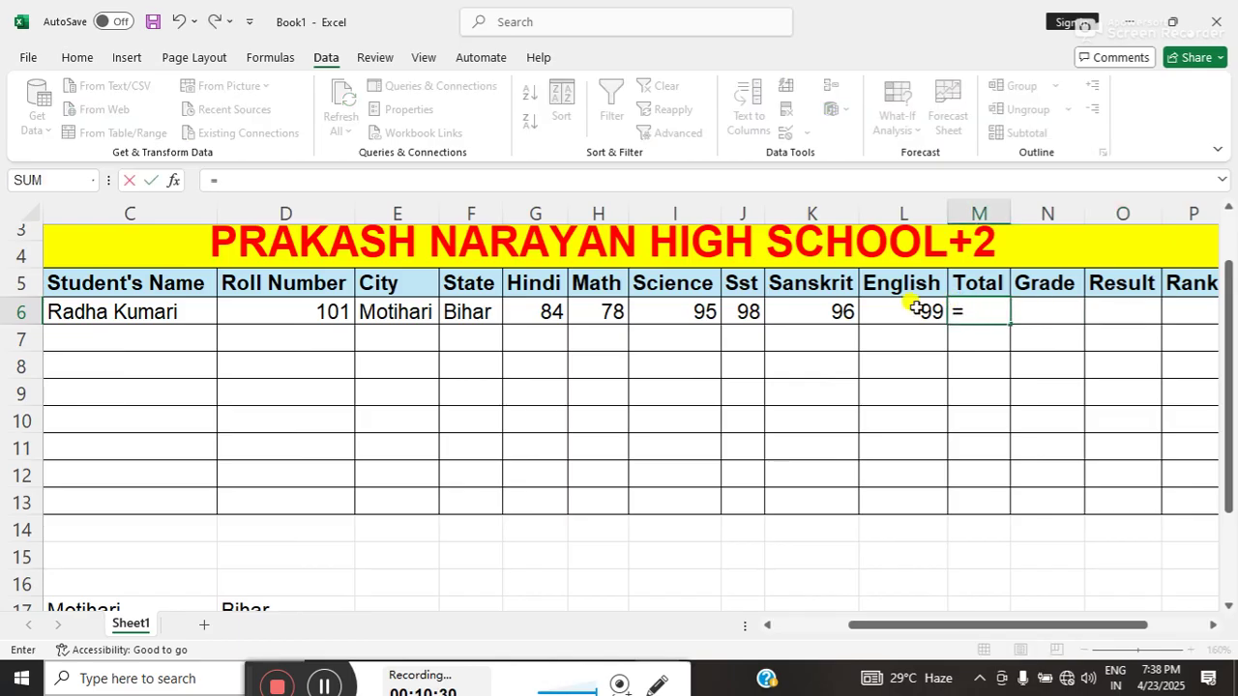
pyautogui.write('sum')
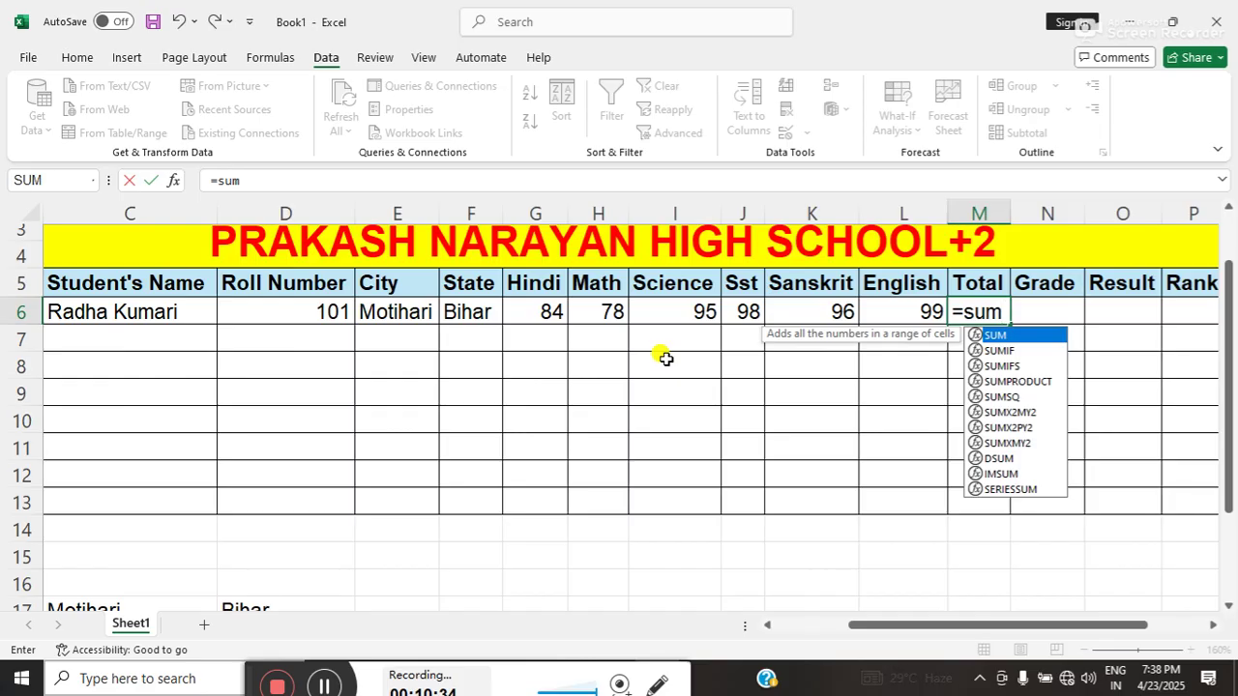
pyautogui.write('(')
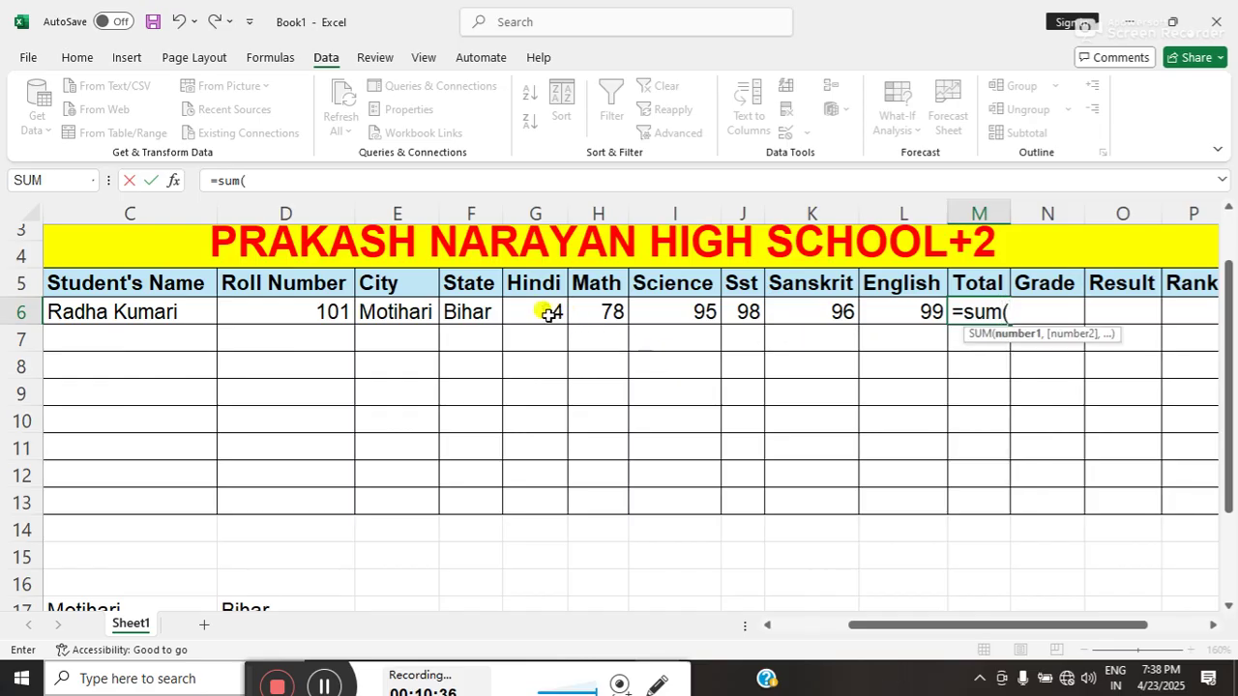
pyautogui.moveTo(545, 309); pyautogui.dragTo(867, 310)
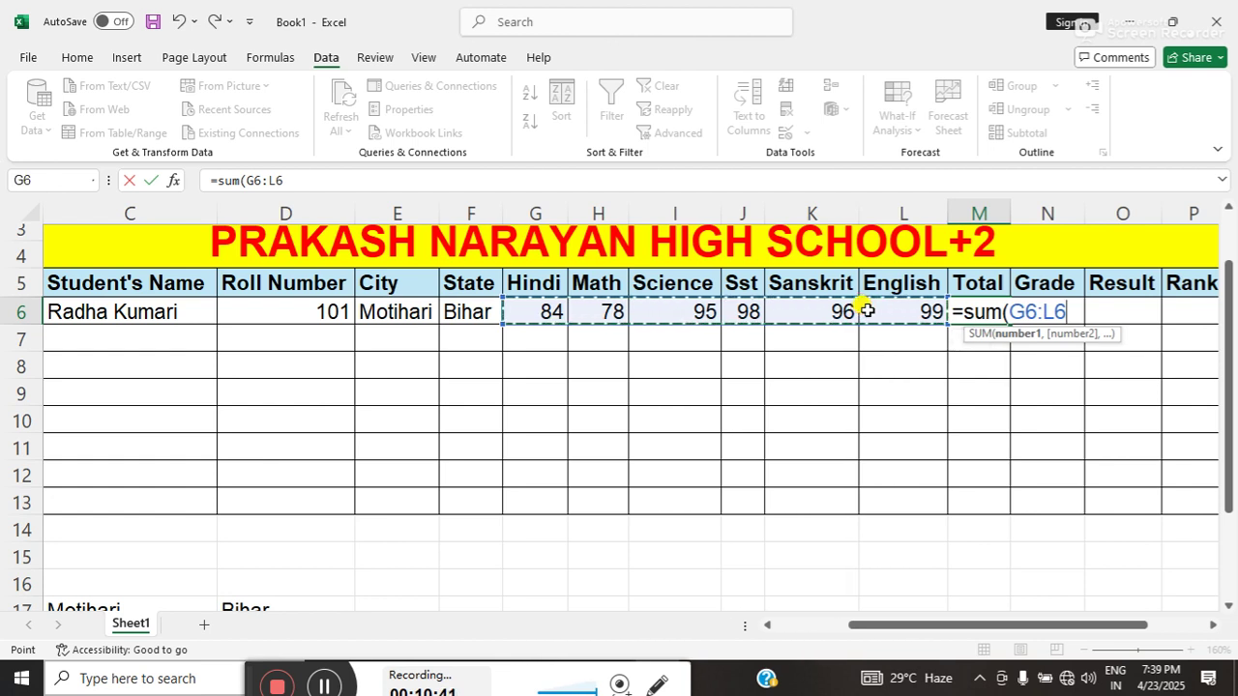
pyautogui.write(')')
pyautogui.press('Return')
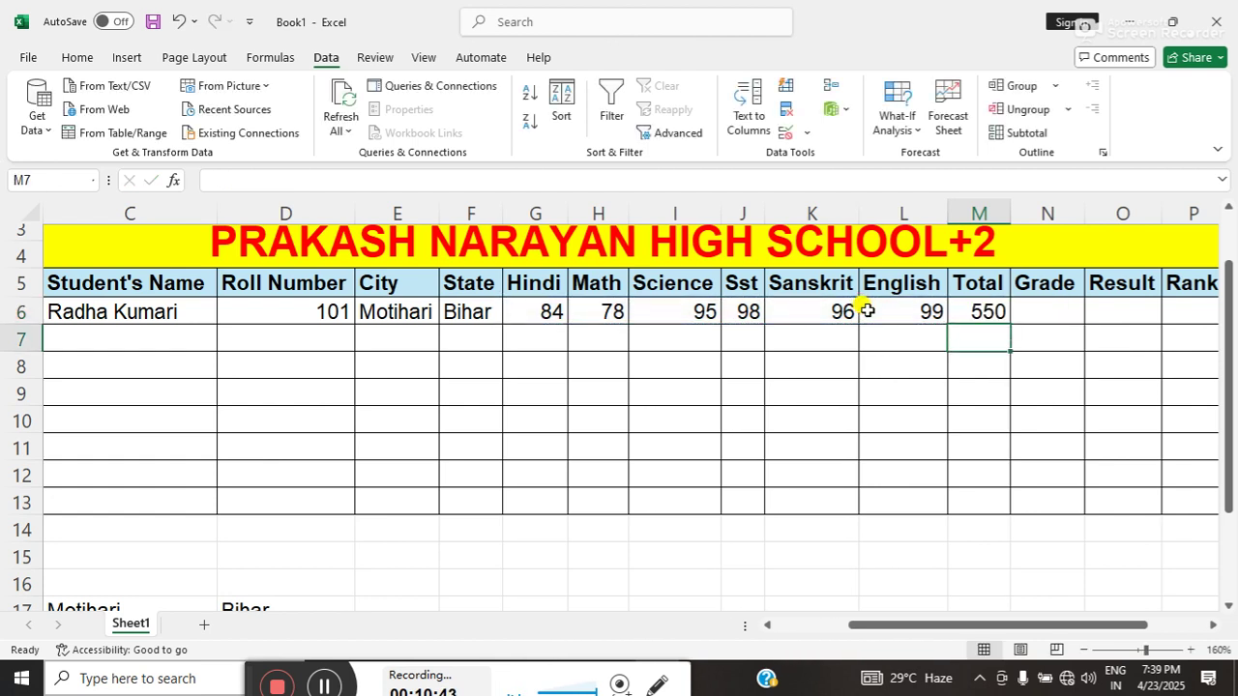
# - Check the English mark and SUM formula, then empty M6 to redo the total
pyautogui.click(868, 310)
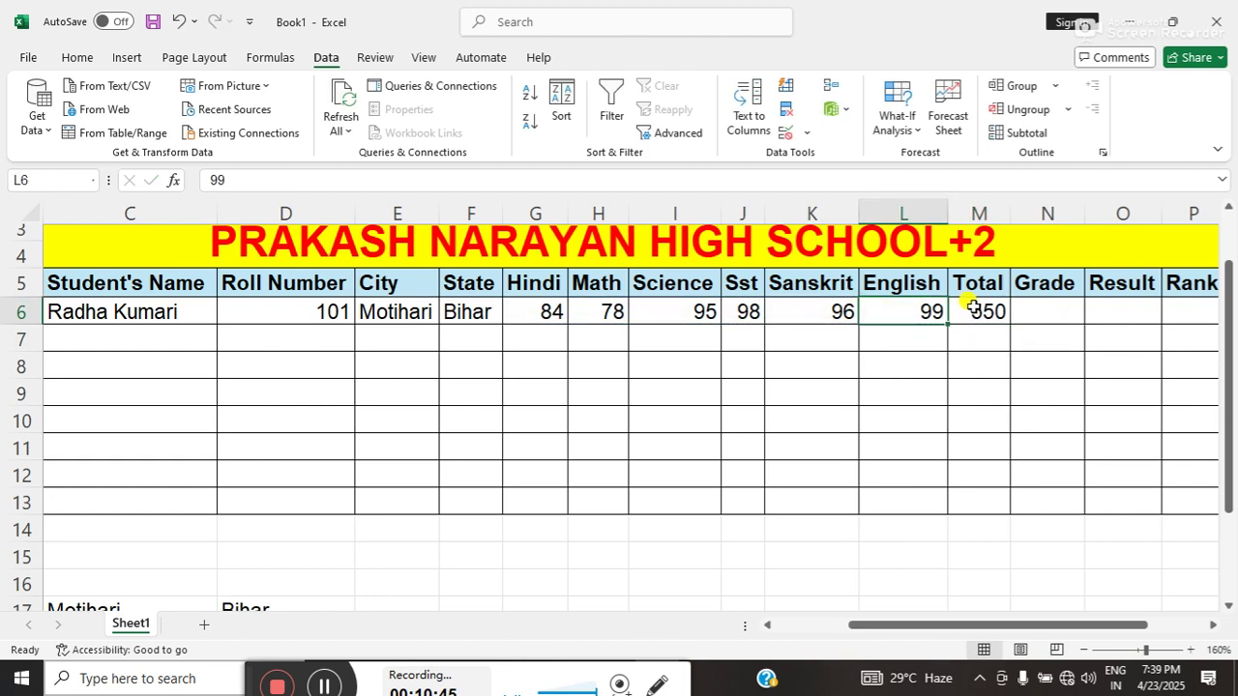
pyautogui.click(972, 308)
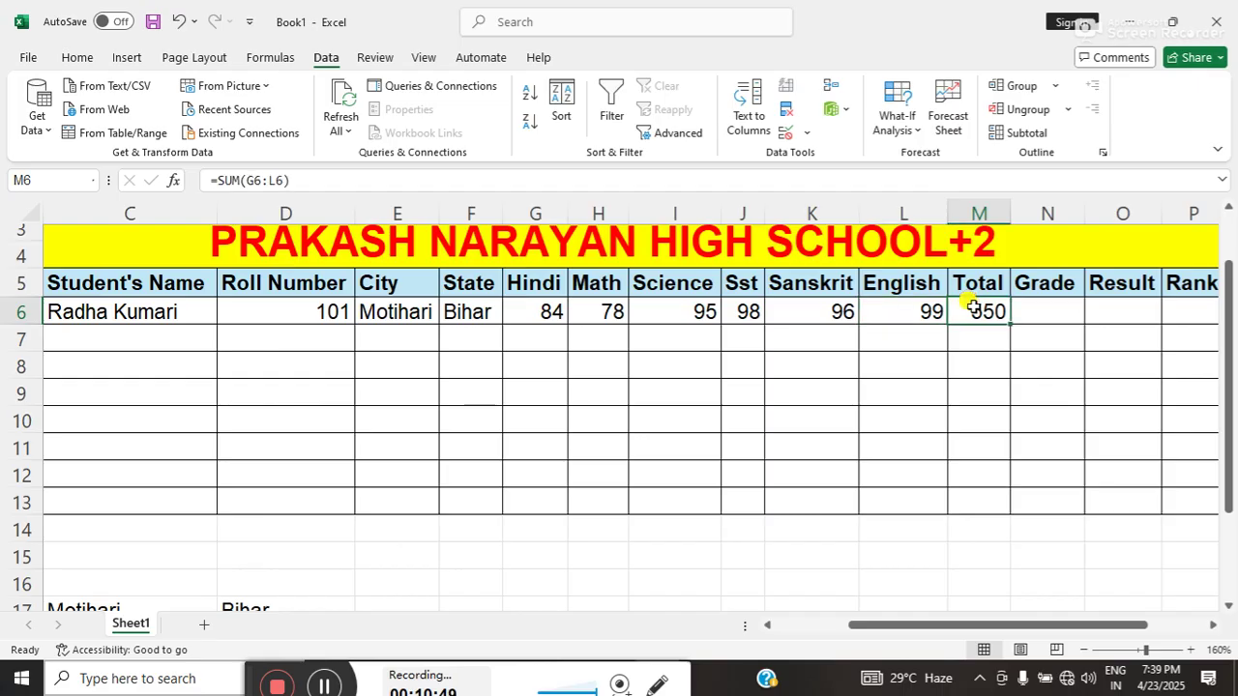
pyautogui.write('=')
pyautogui.press('BackSpace')
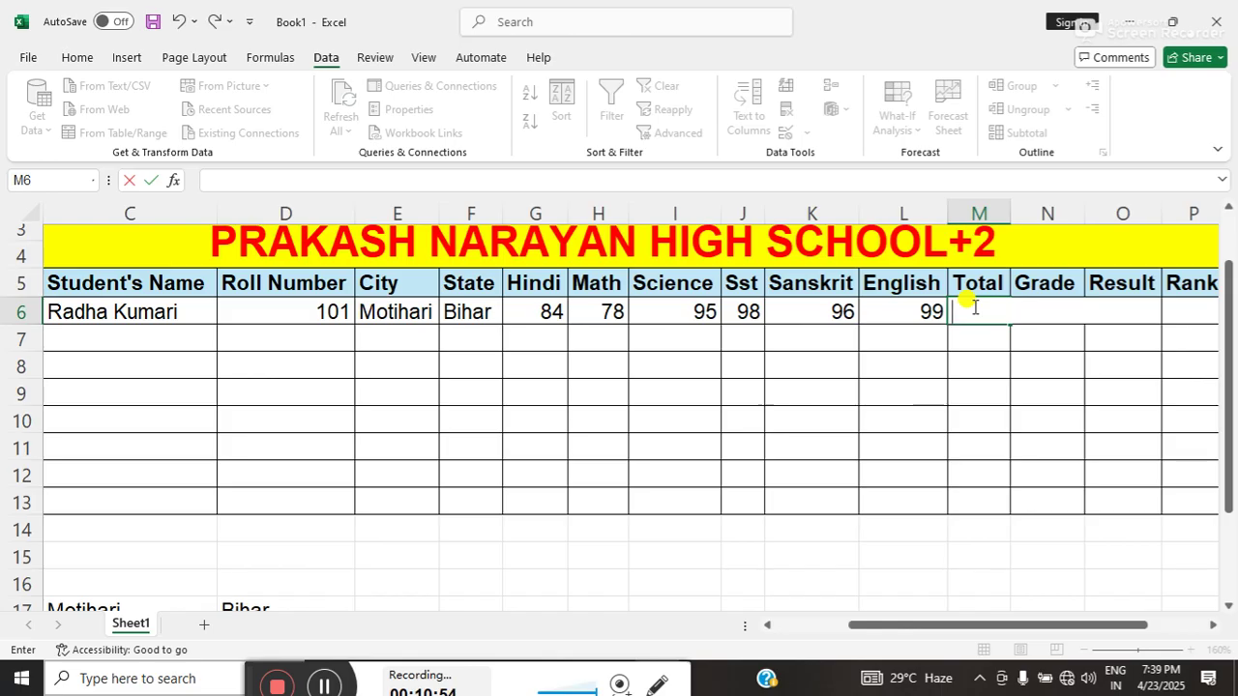
pyautogui.hotkey('alt', '=')
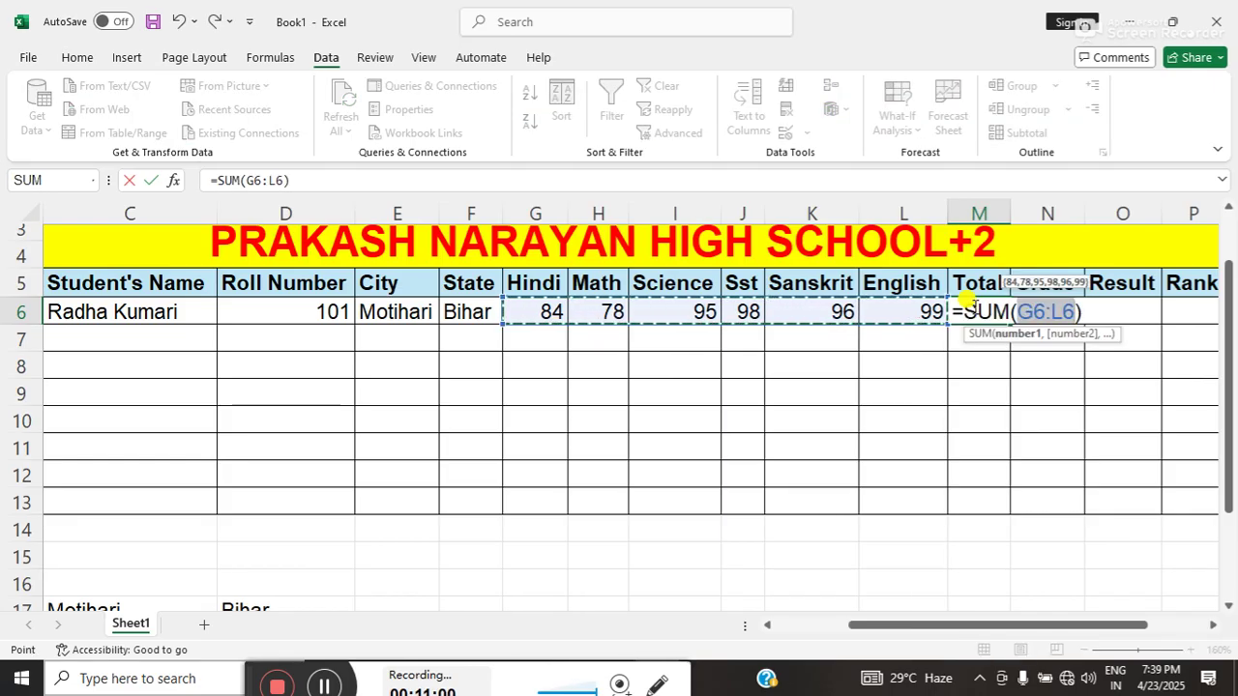
pyautogui.press('Return')
pyautogui.click(973, 305)
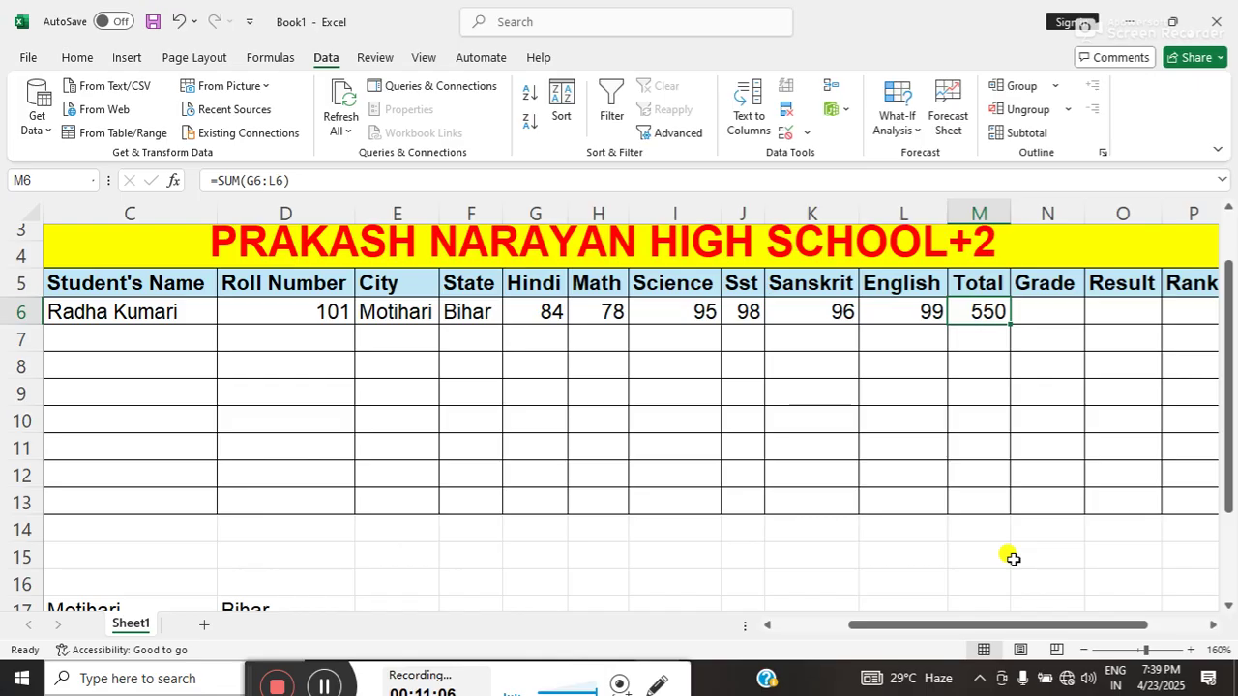
pyautogui.press('BackSpace')
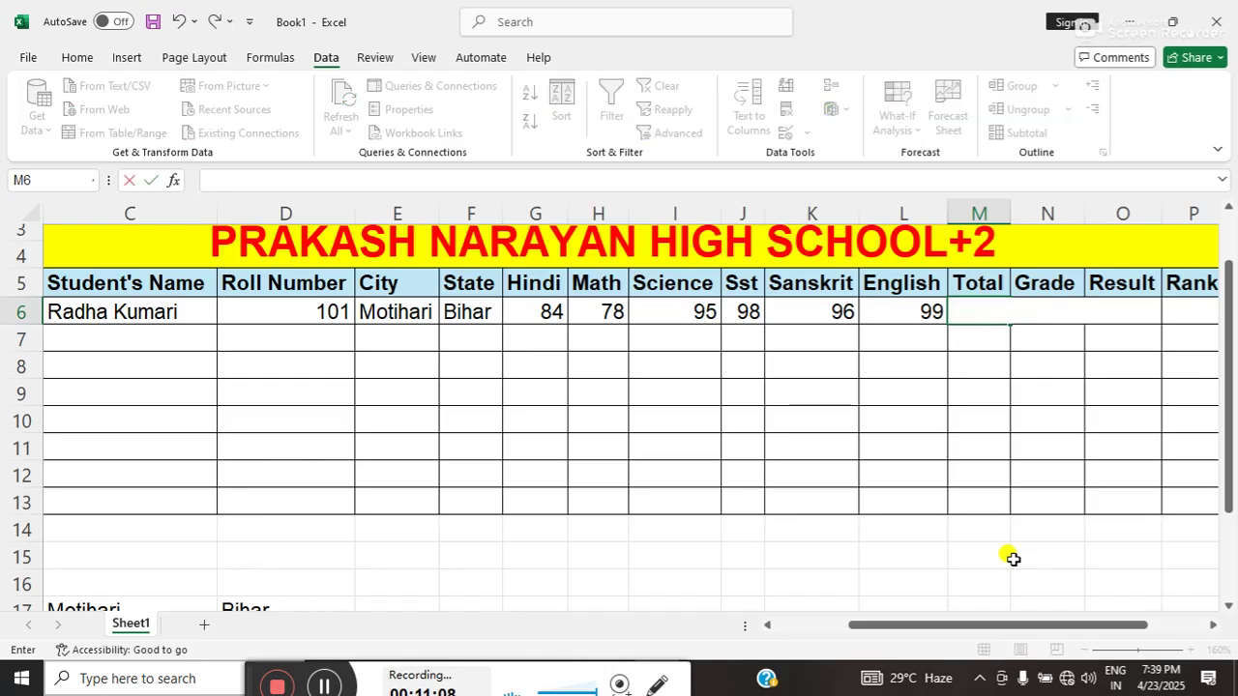
# - Build =G6+H6+I6+J6+K6+L6 in Total cell M6, giving 550
pyautogui.write('=')
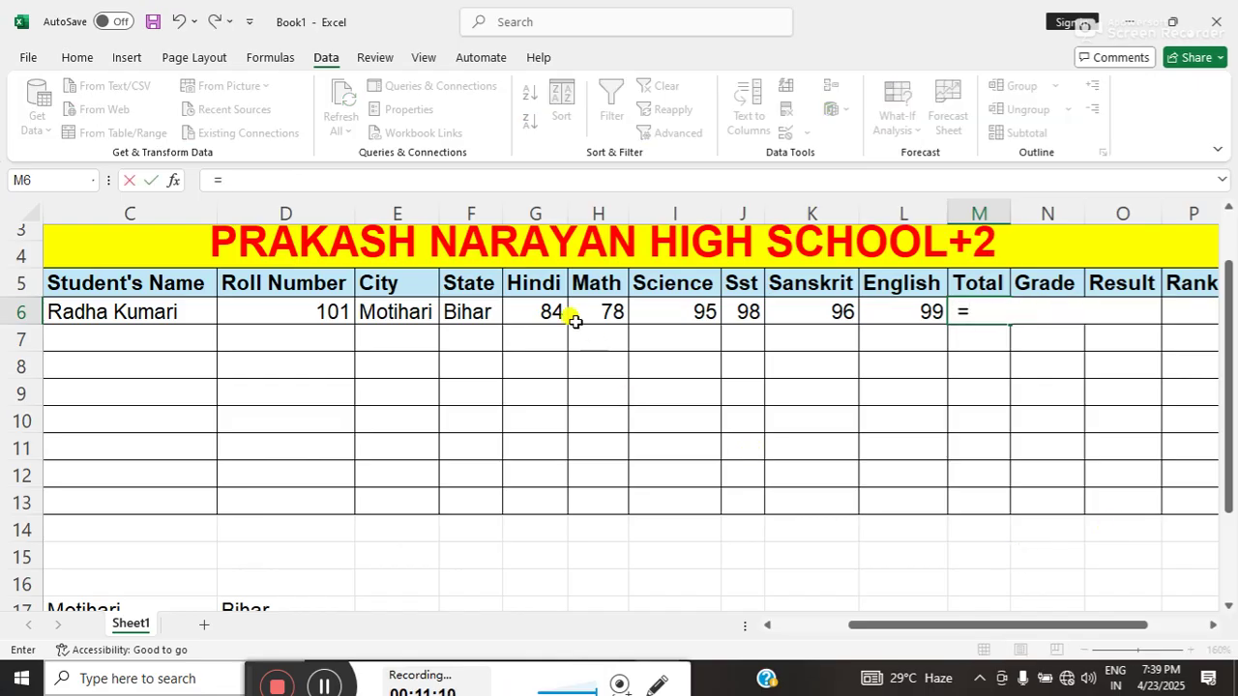
pyautogui.click(548, 313)
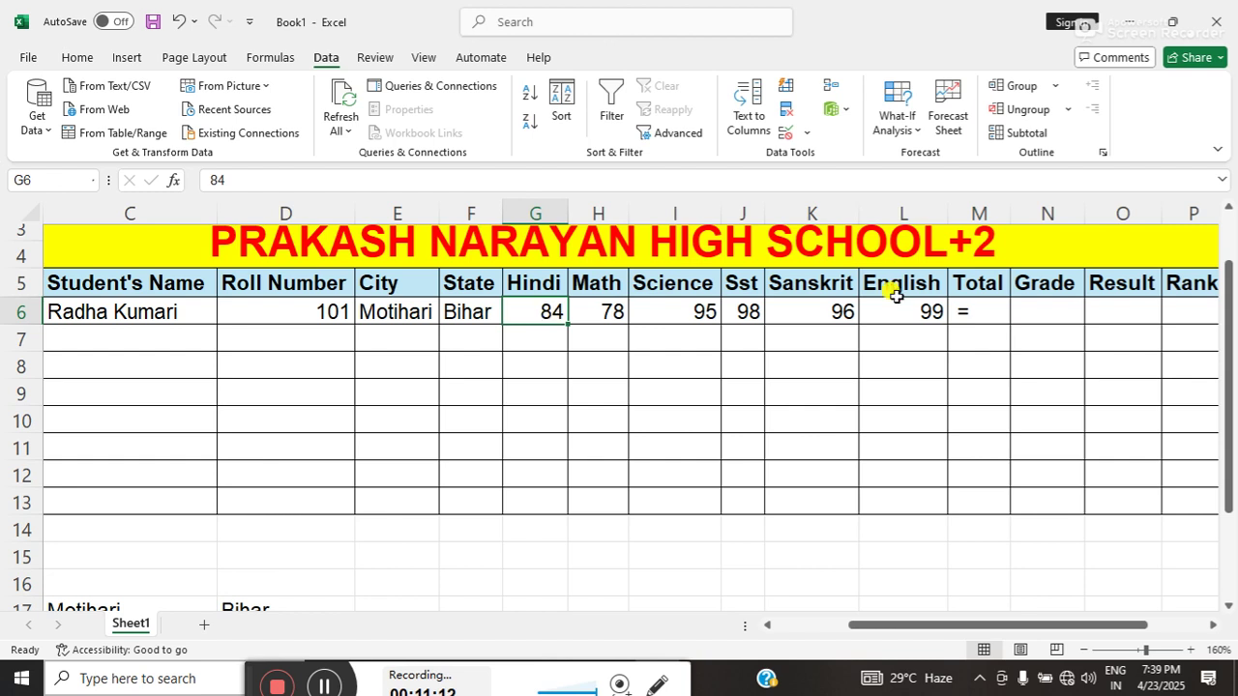
pyautogui.click(960, 310)
pyautogui.doubleClick(960, 310)
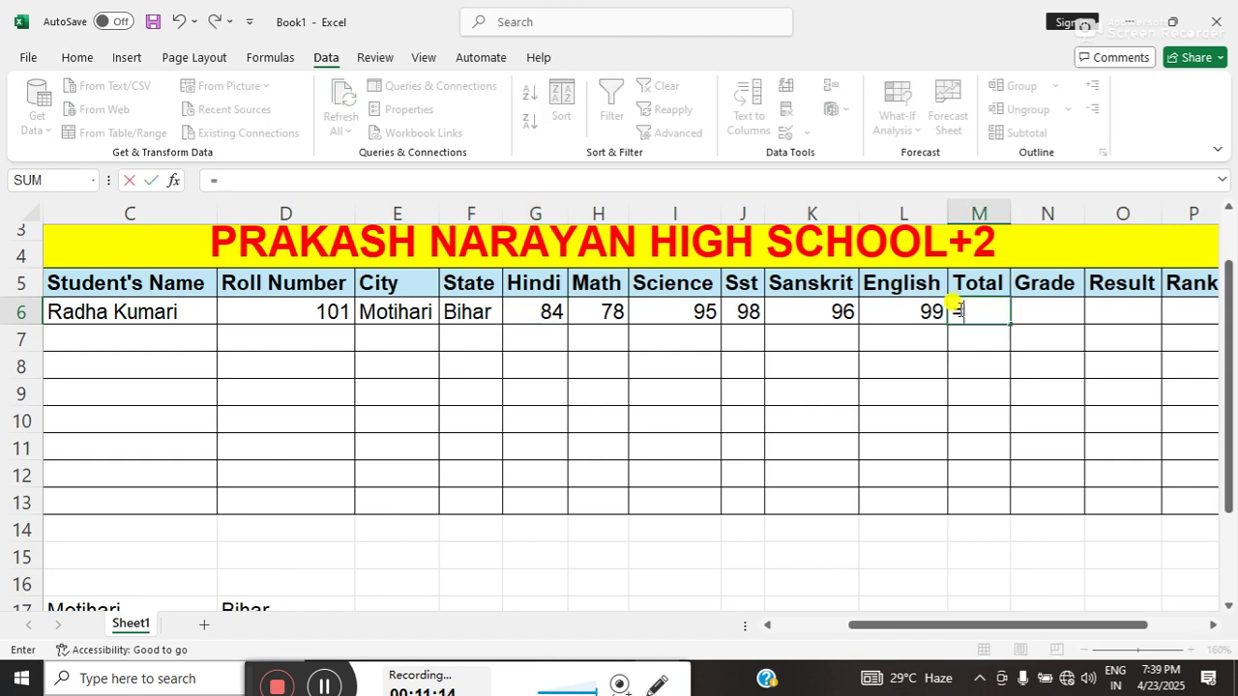
pyautogui.click(552, 309)
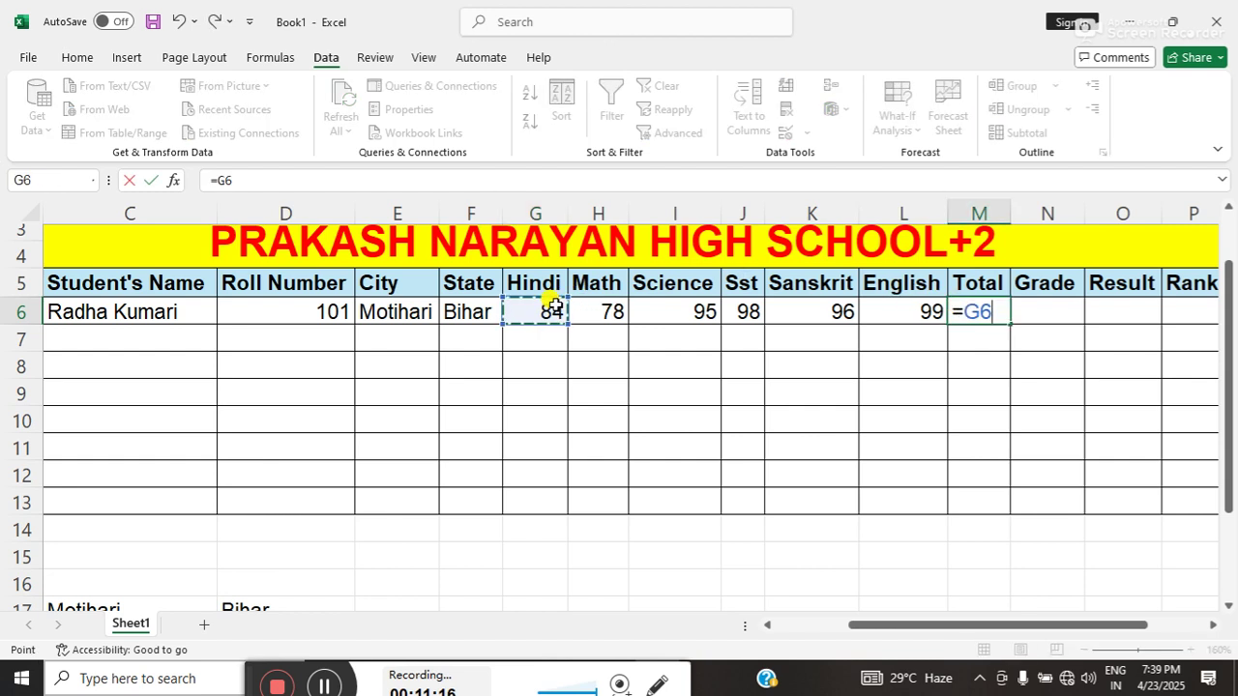
pyautogui.write('+')
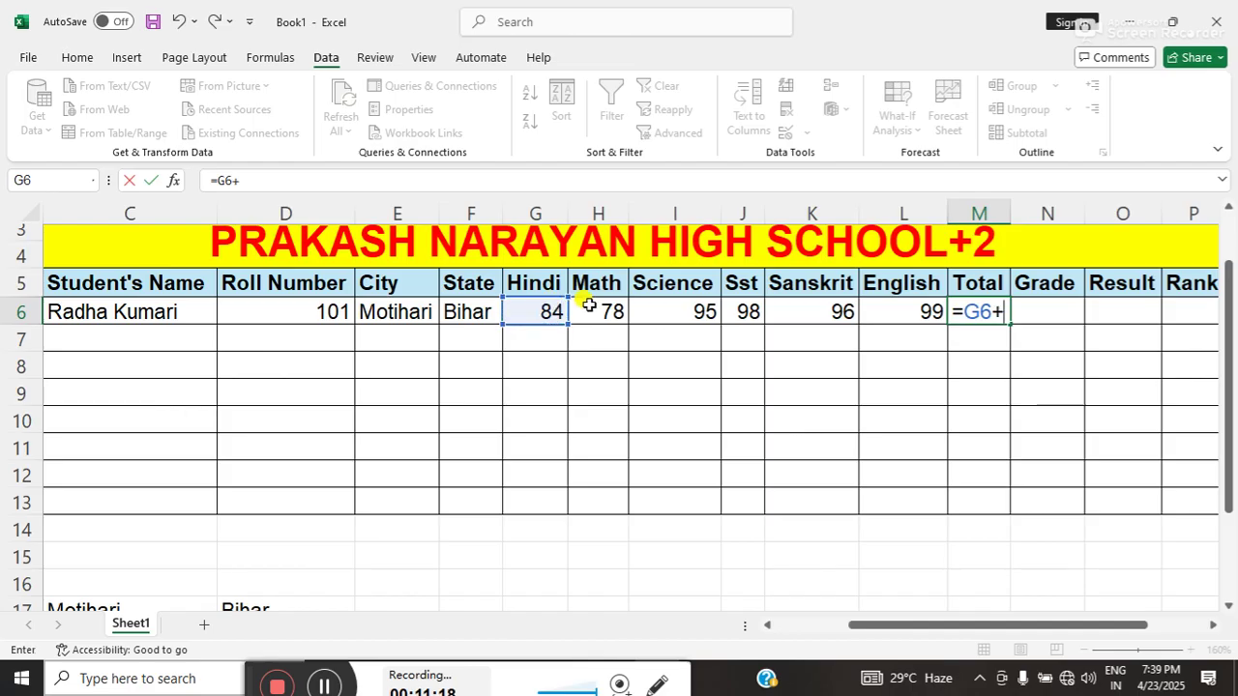
pyautogui.click(605, 306)
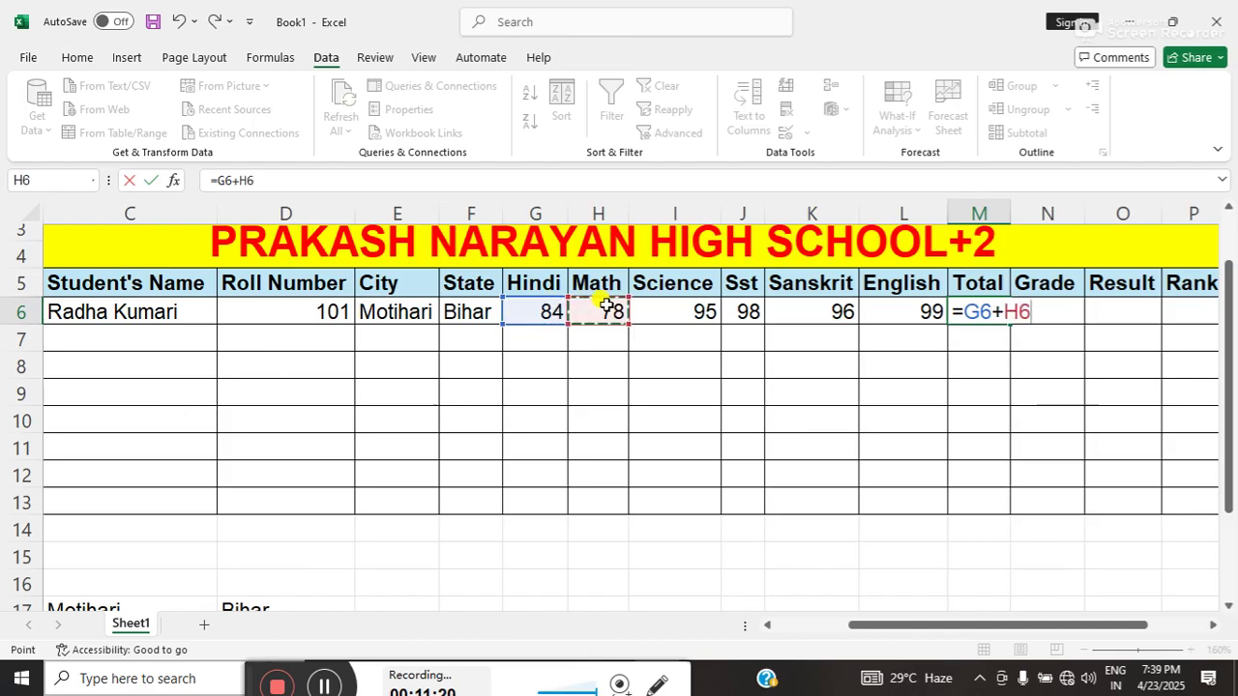
pyautogui.write('+')
pyautogui.click(644, 311)
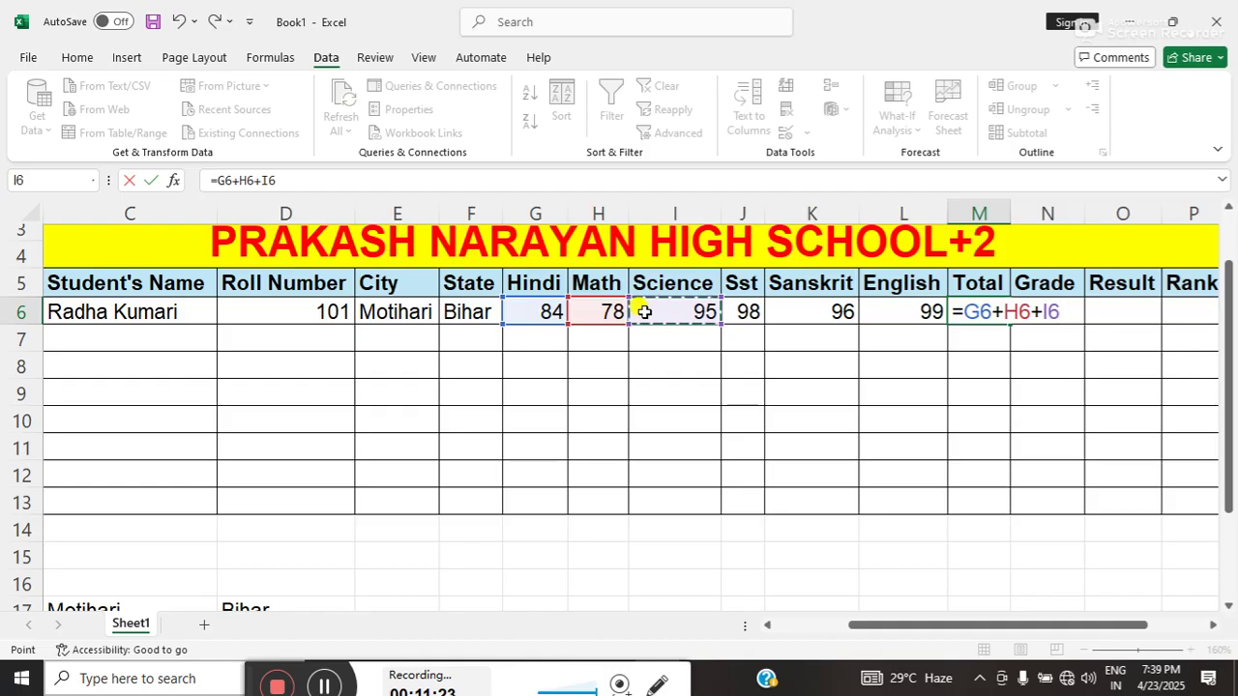
pyautogui.write('+')
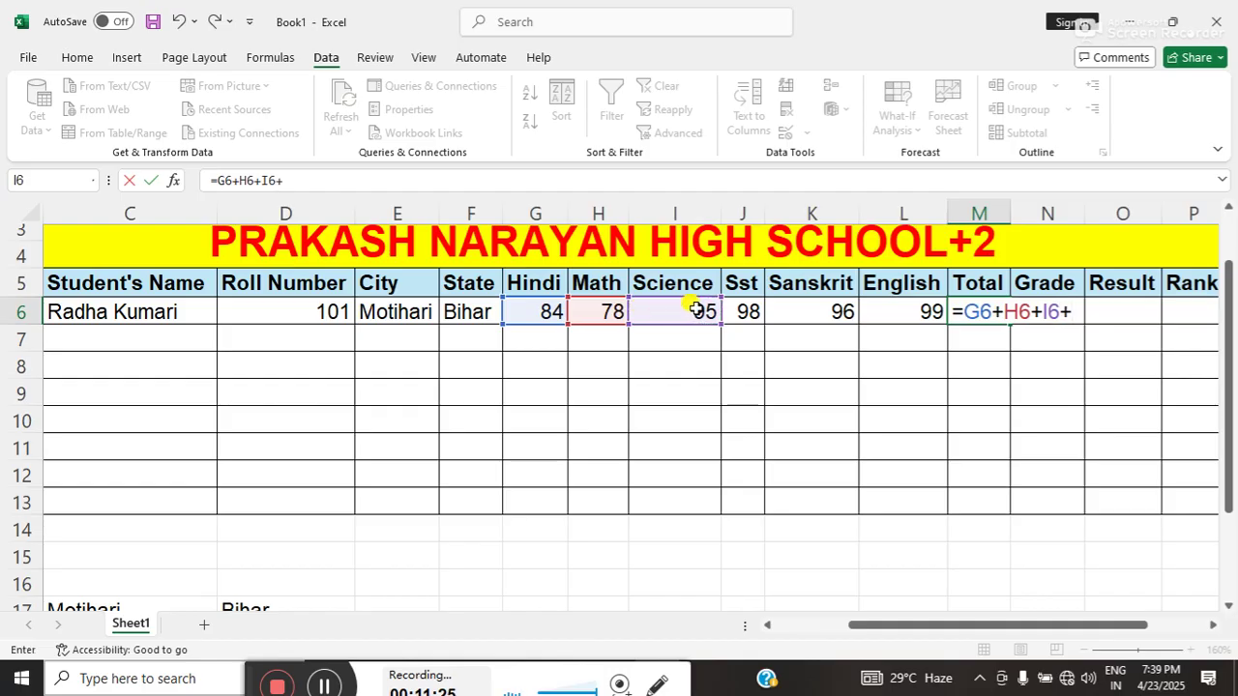
pyautogui.click(736, 311)
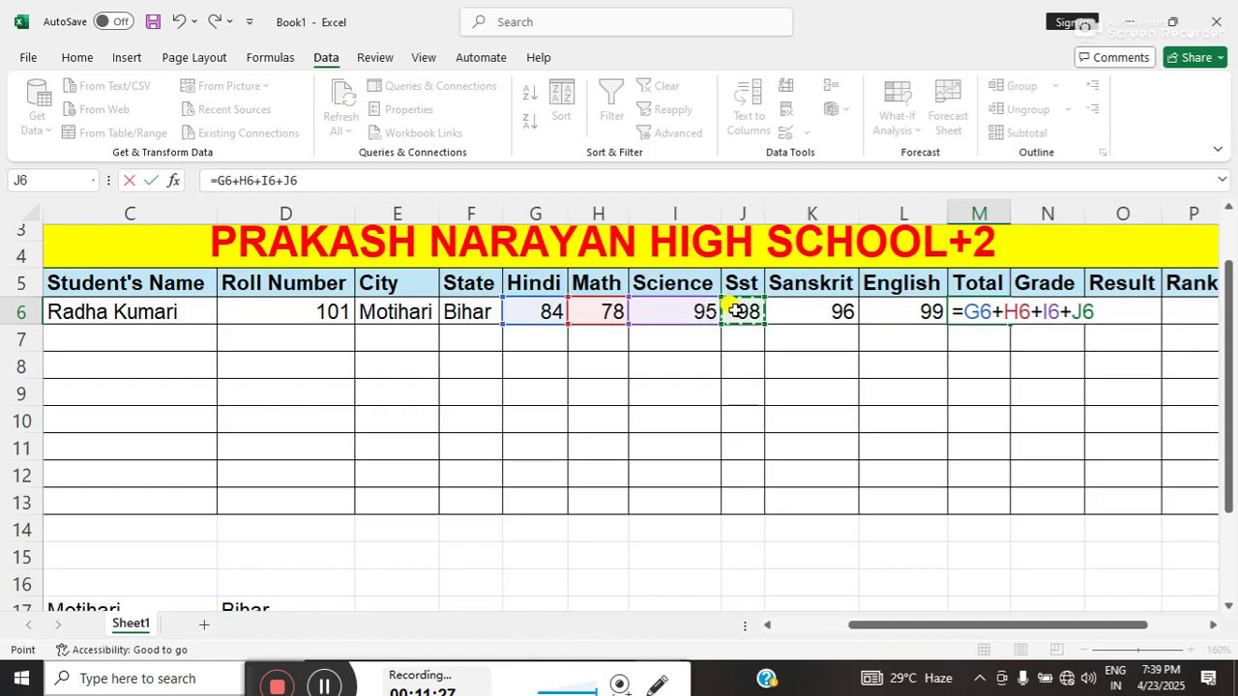
pyautogui.write('+')
pyautogui.click(799, 308)
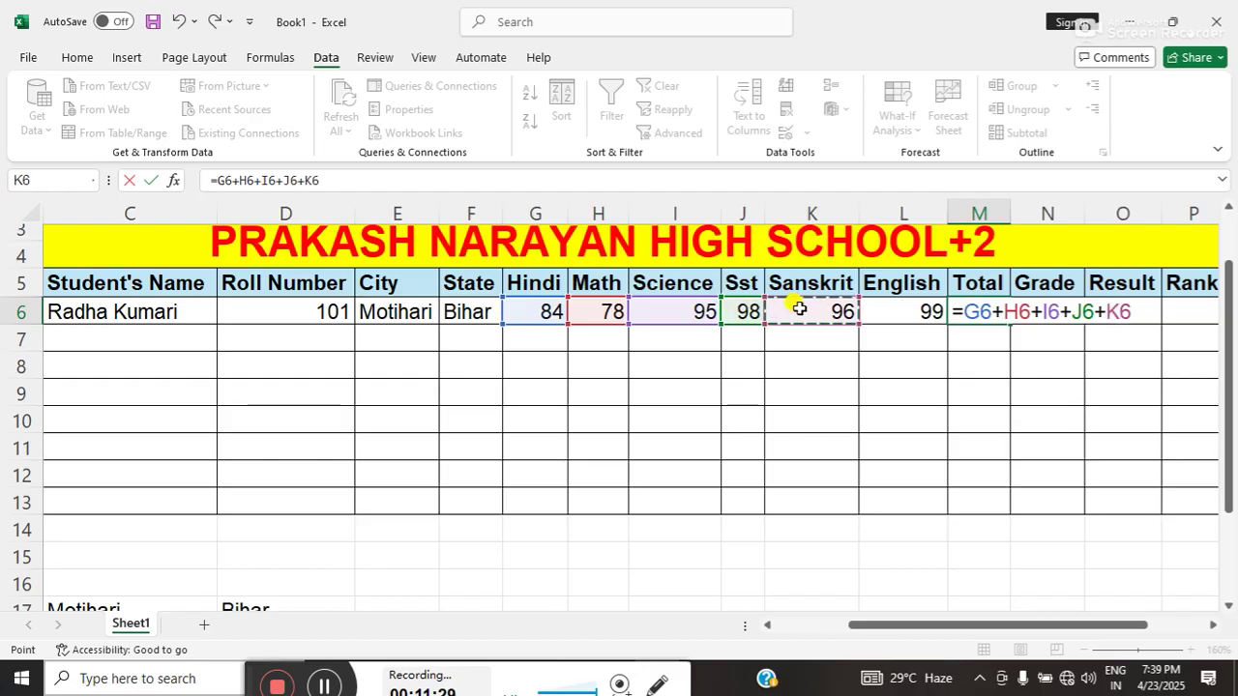
pyautogui.write('+')
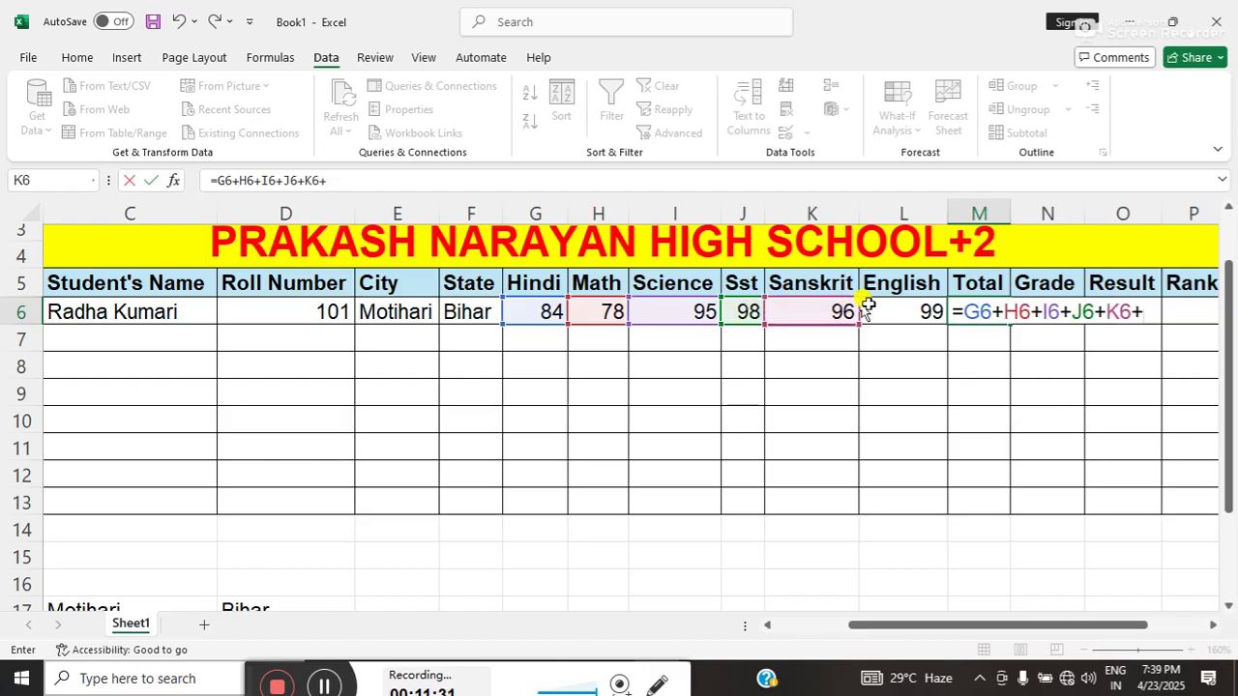
pyautogui.click(876, 308)
pyautogui.press('Return')
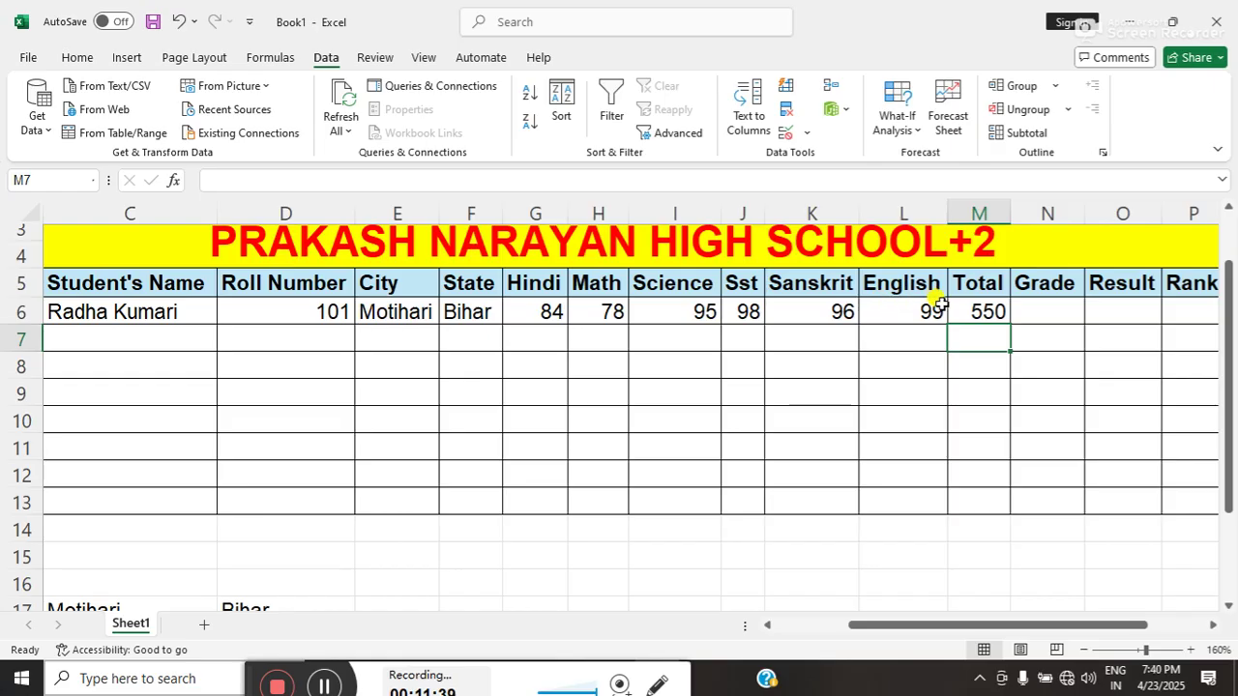
pyautogui.click(1025, 307)
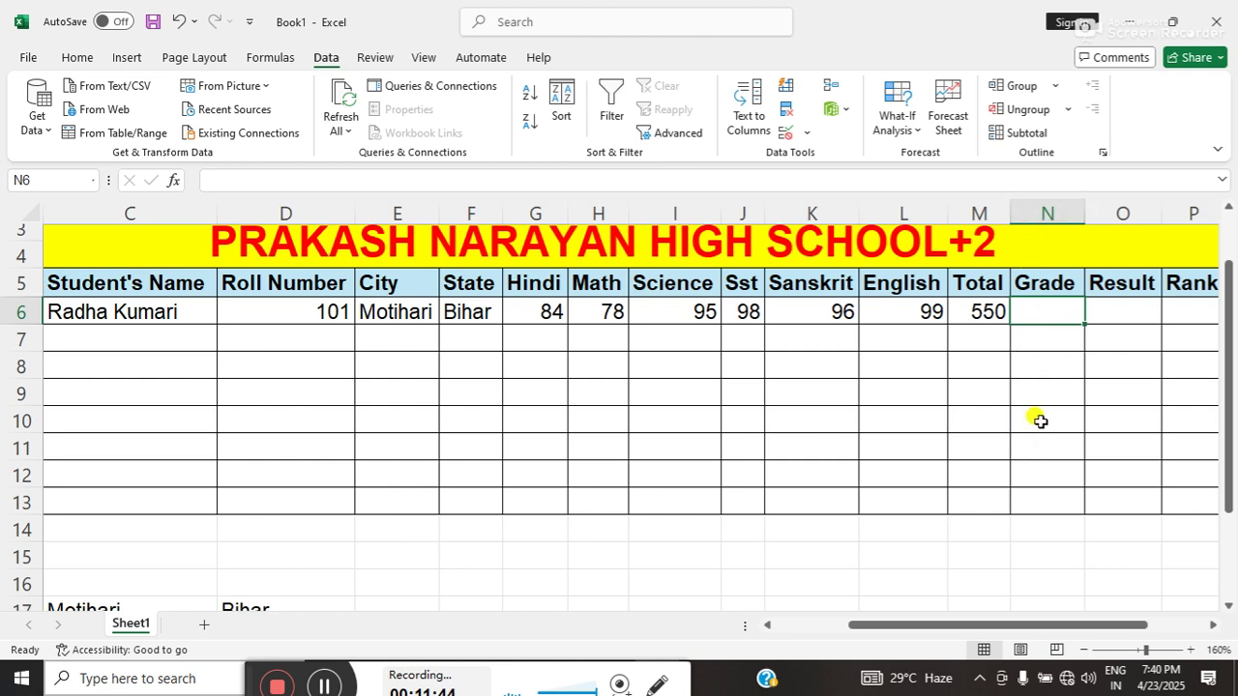
# - Insert a blank column before Grade and head it "%" in N5
pyautogui.click(1048, 215)
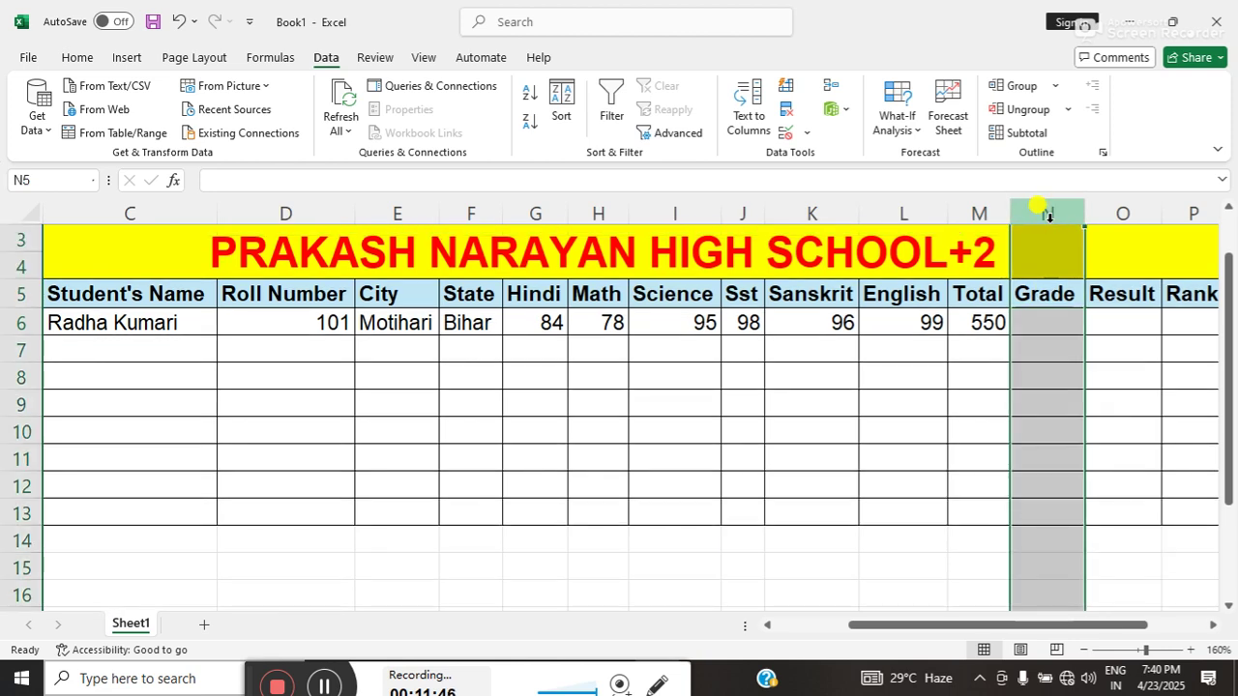
pyautogui.click(77, 58)
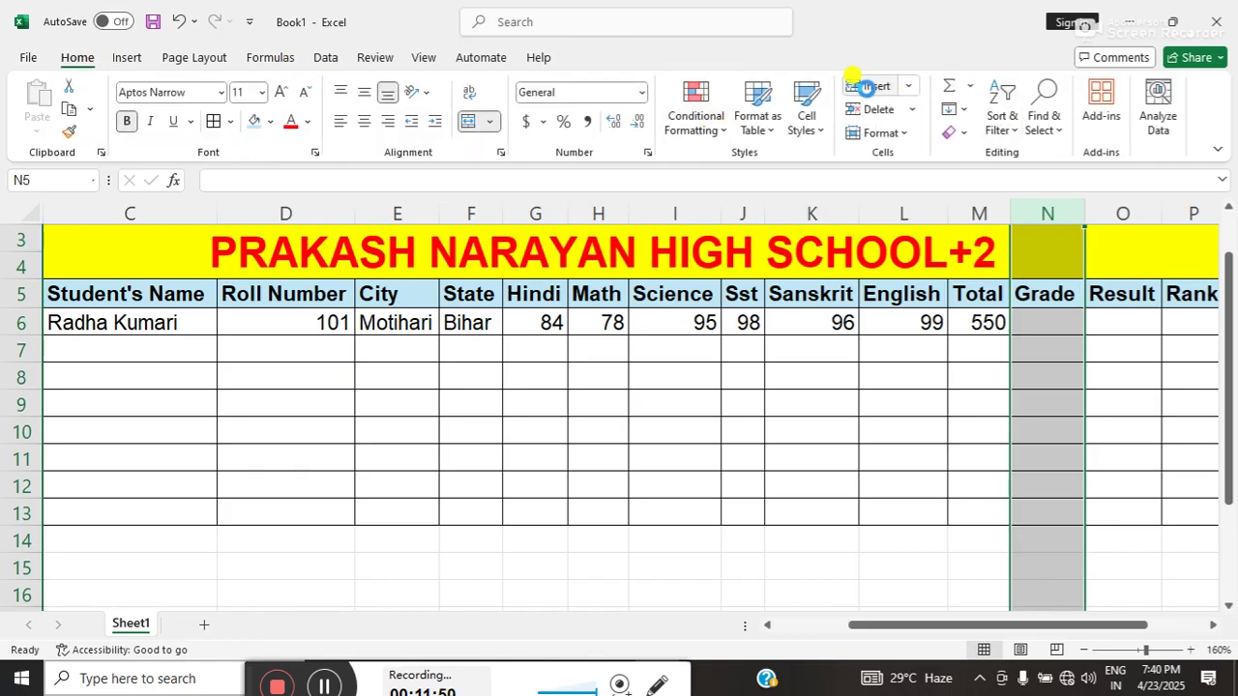
pyautogui.click(867, 86)
pyautogui.click(1041, 293)
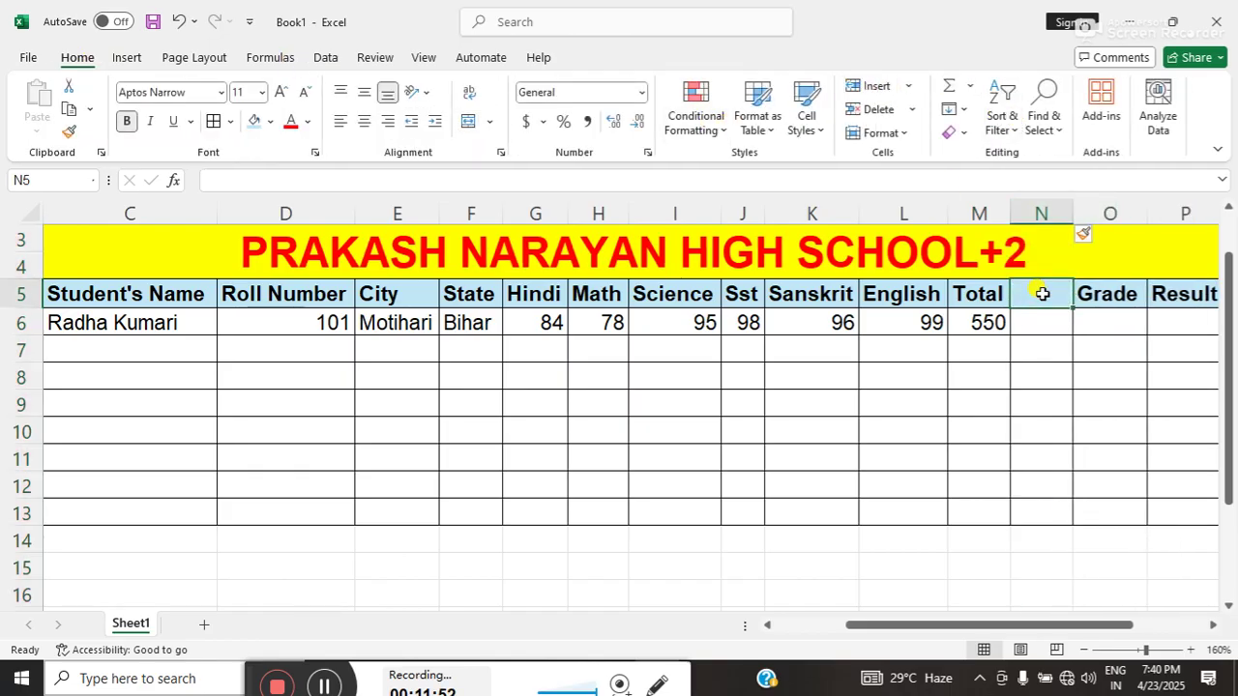
pyautogui.write('%')
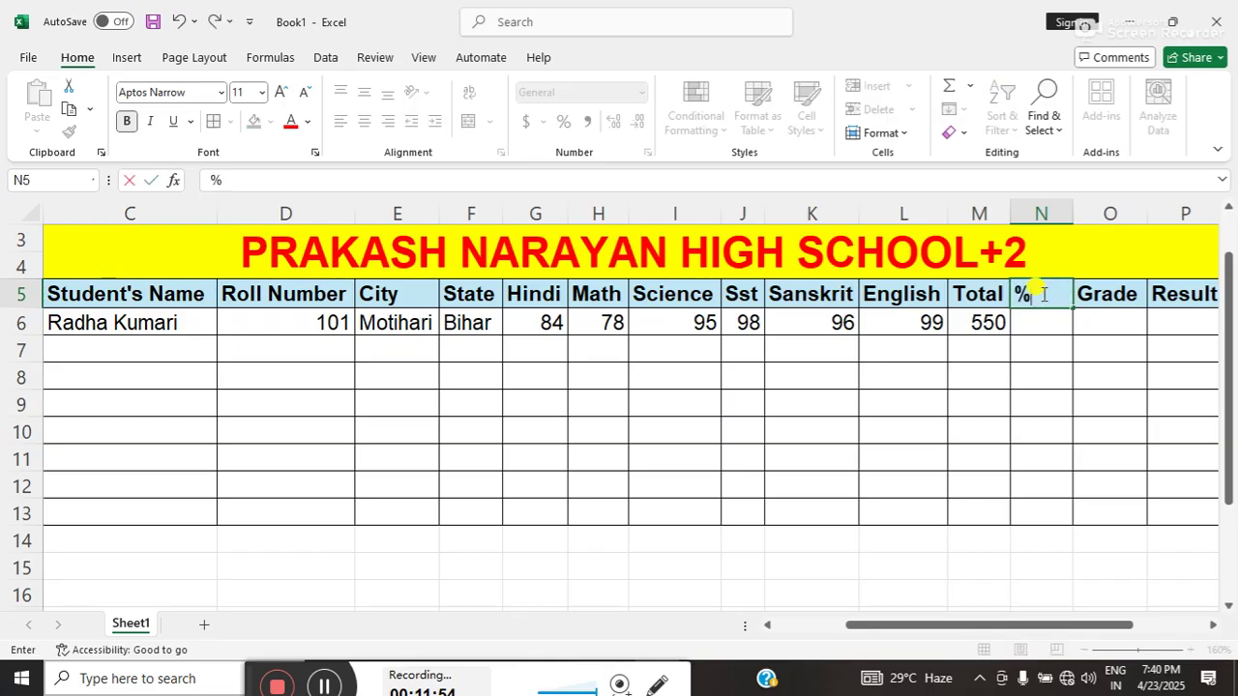
pyautogui.press('Return')
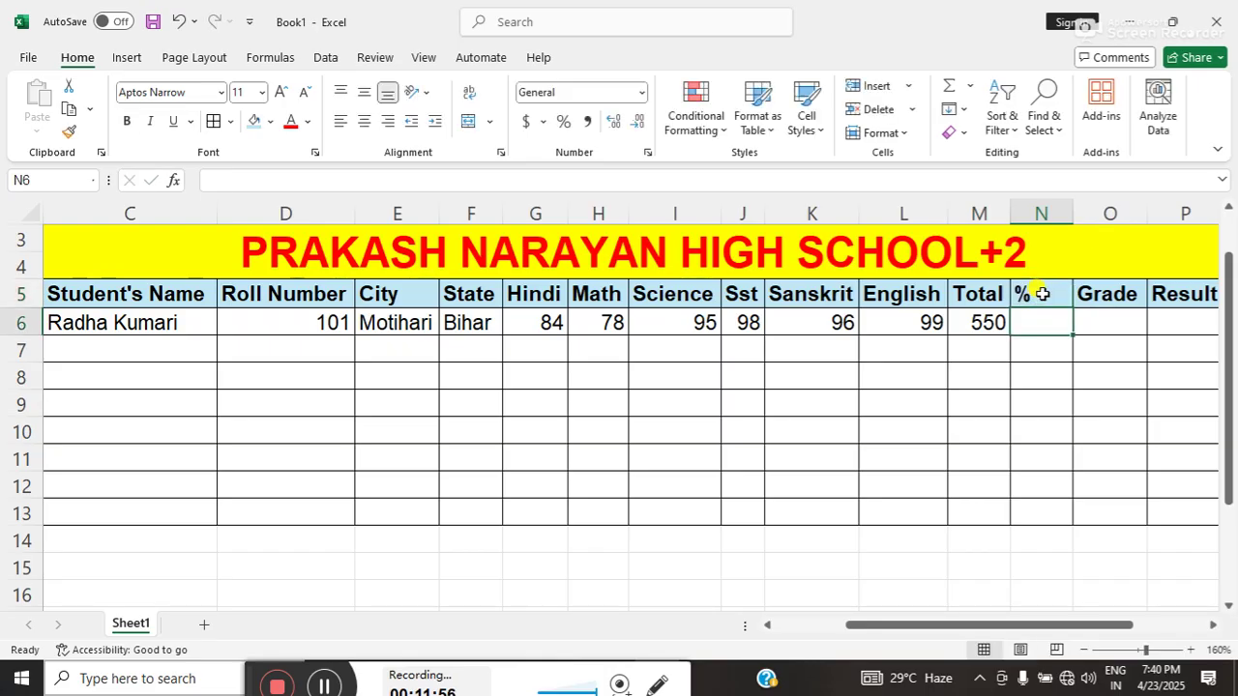
# - Enter =M6/6 in N6 so the first student's percentage shows 91.7
pyautogui.write('=')
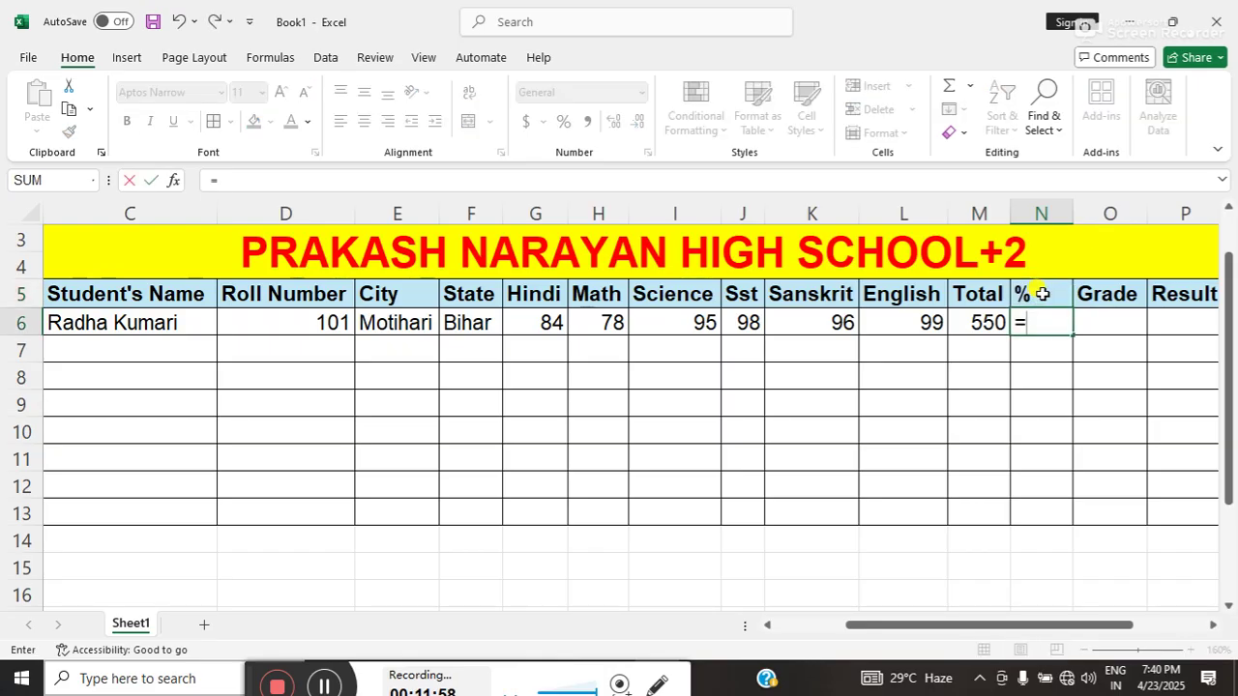
pyautogui.click(996, 321)
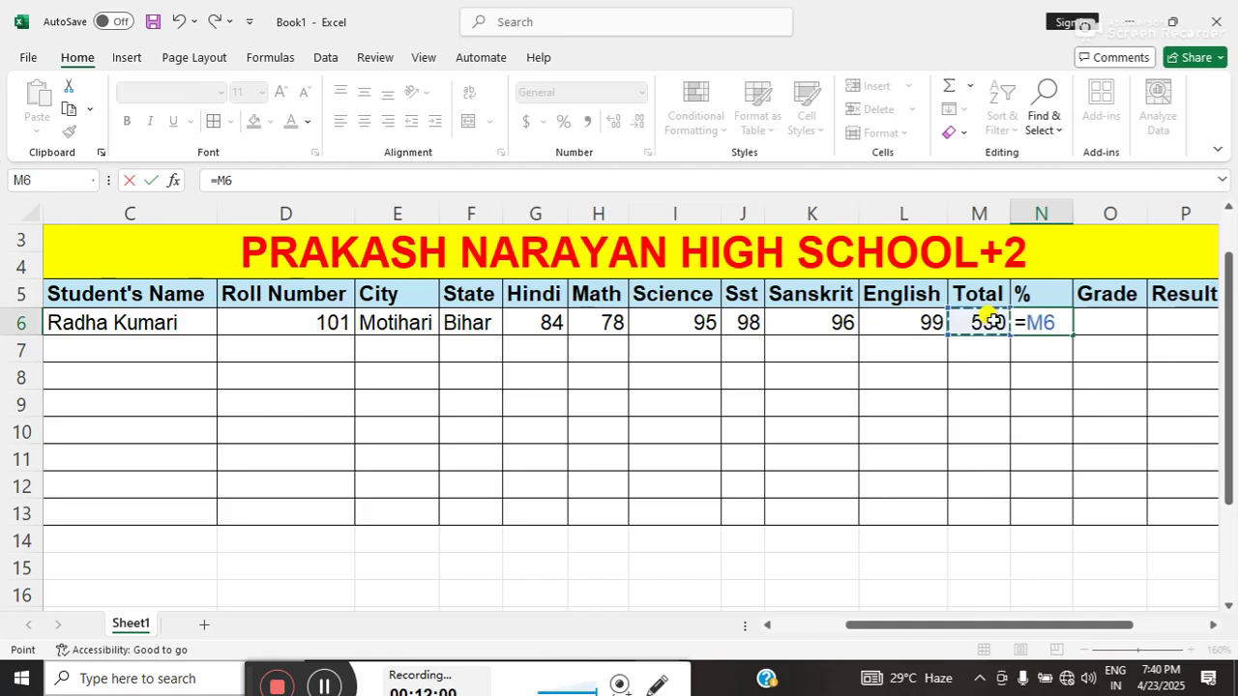
pyautogui.write('/')
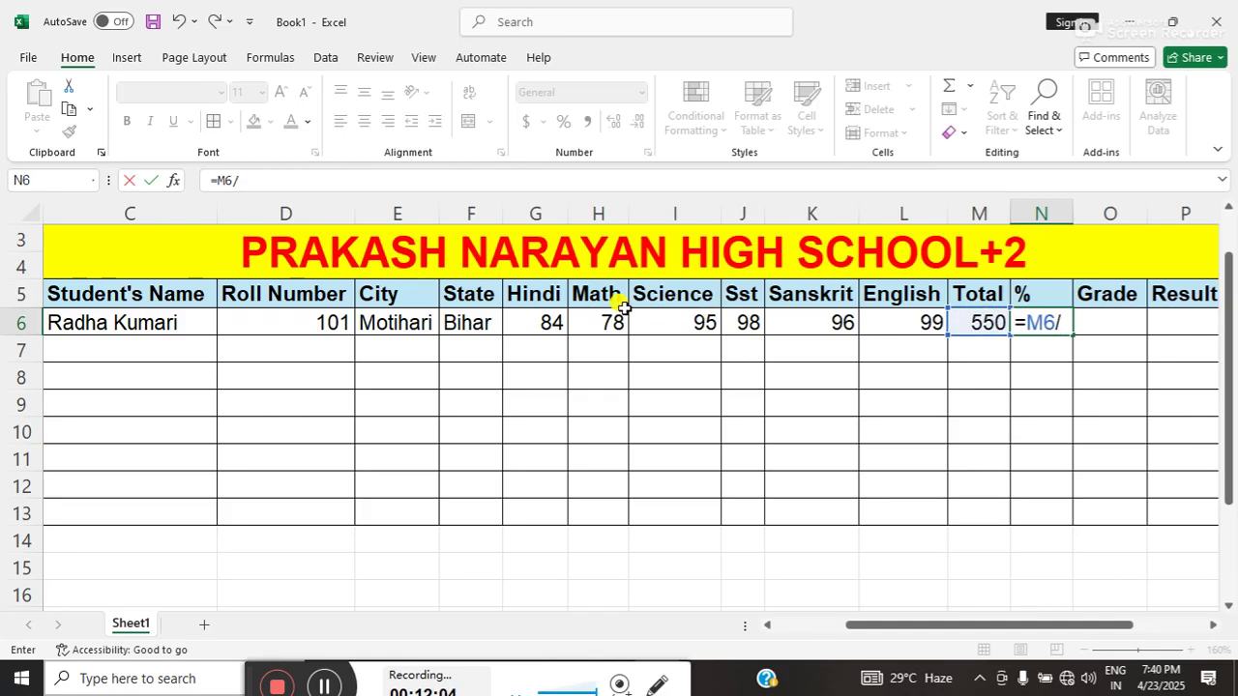
pyautogui.write('6')
pyautogui.press('Return')
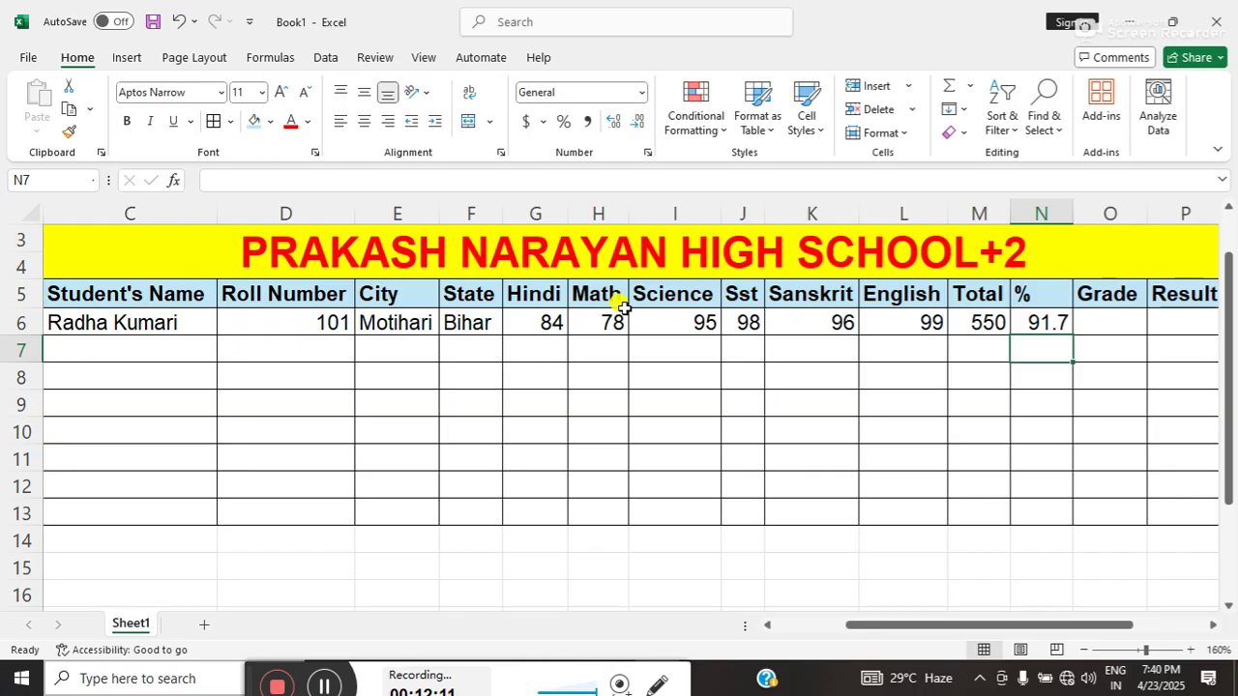
# - Scroll right to show the Grade, Result, Rank and Division columns, then select O6
pyautogui.doubleClick(1213, 625)
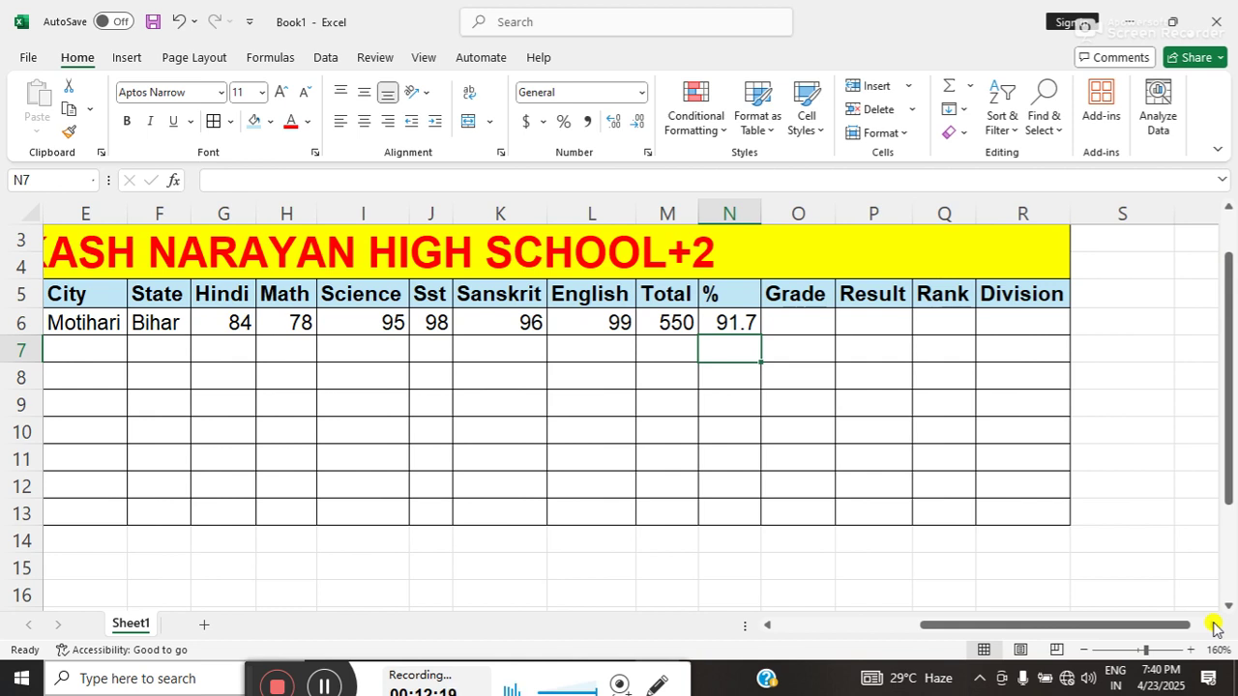
pyautogui.click(1214, 625)
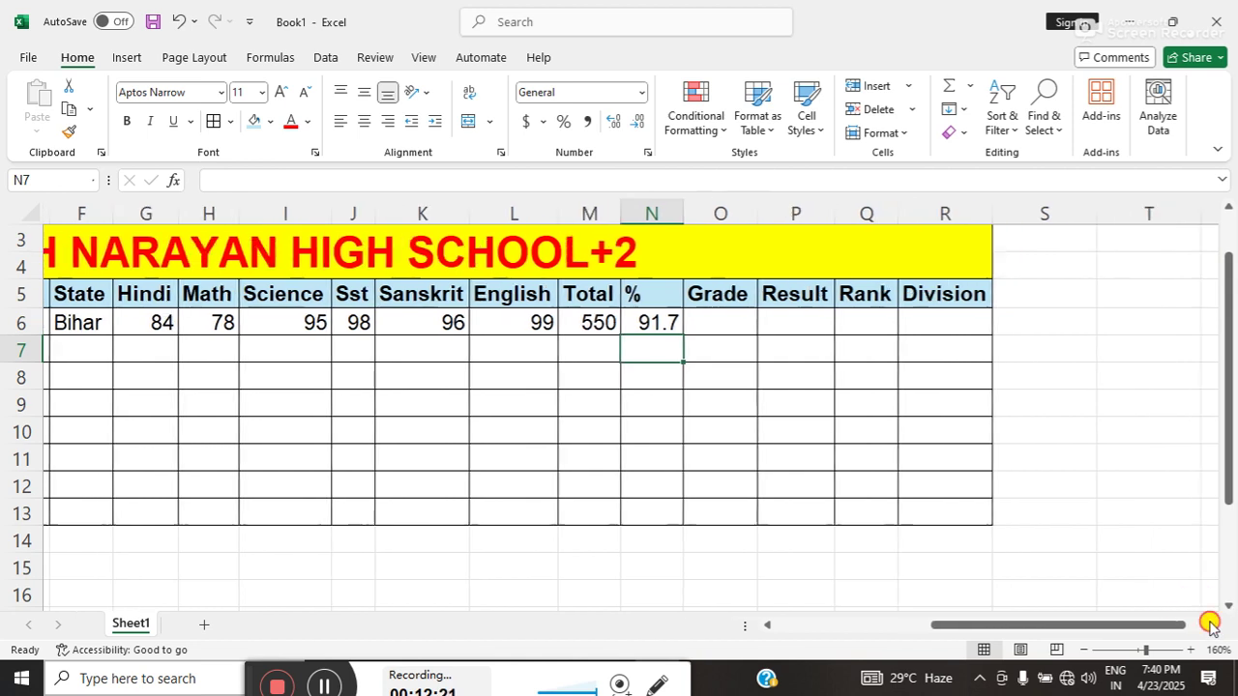
pyautogui.click(1214, 626)
pyautogui.click(1215, 625)
pyautogui.click(577, 319)
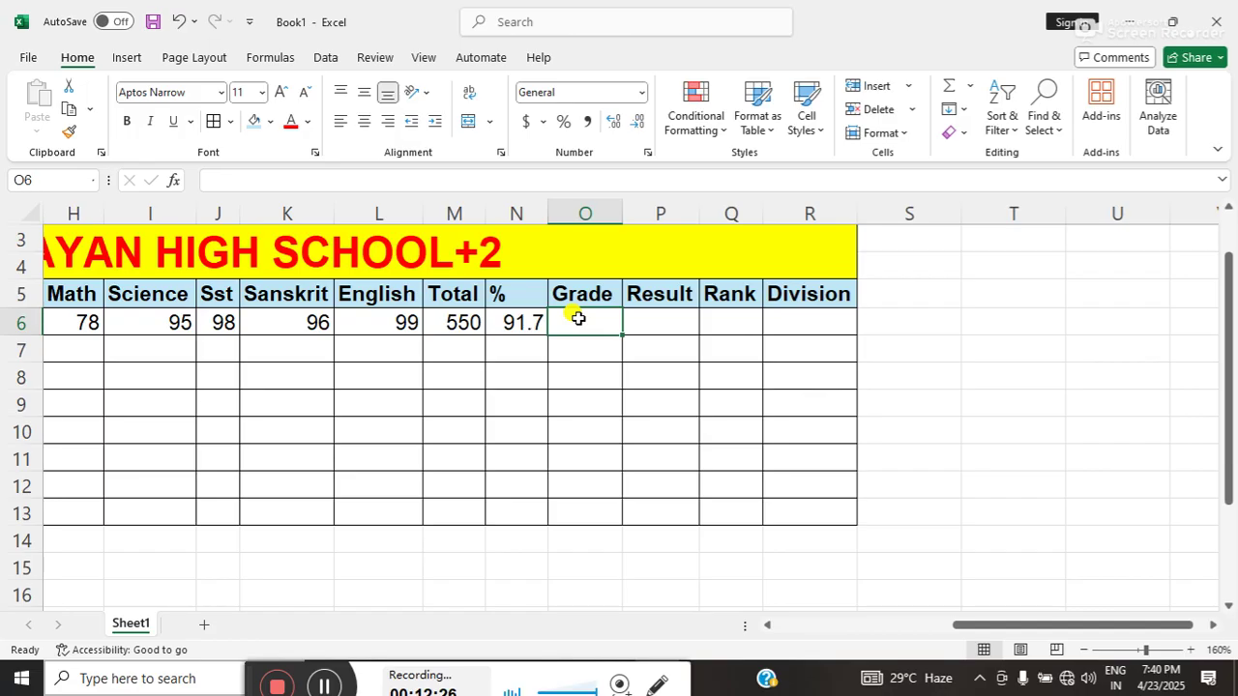
# - Start O6's Grade formula as =if(N6>=90,"A++",if( for a nested check
pyautogui.write('=')
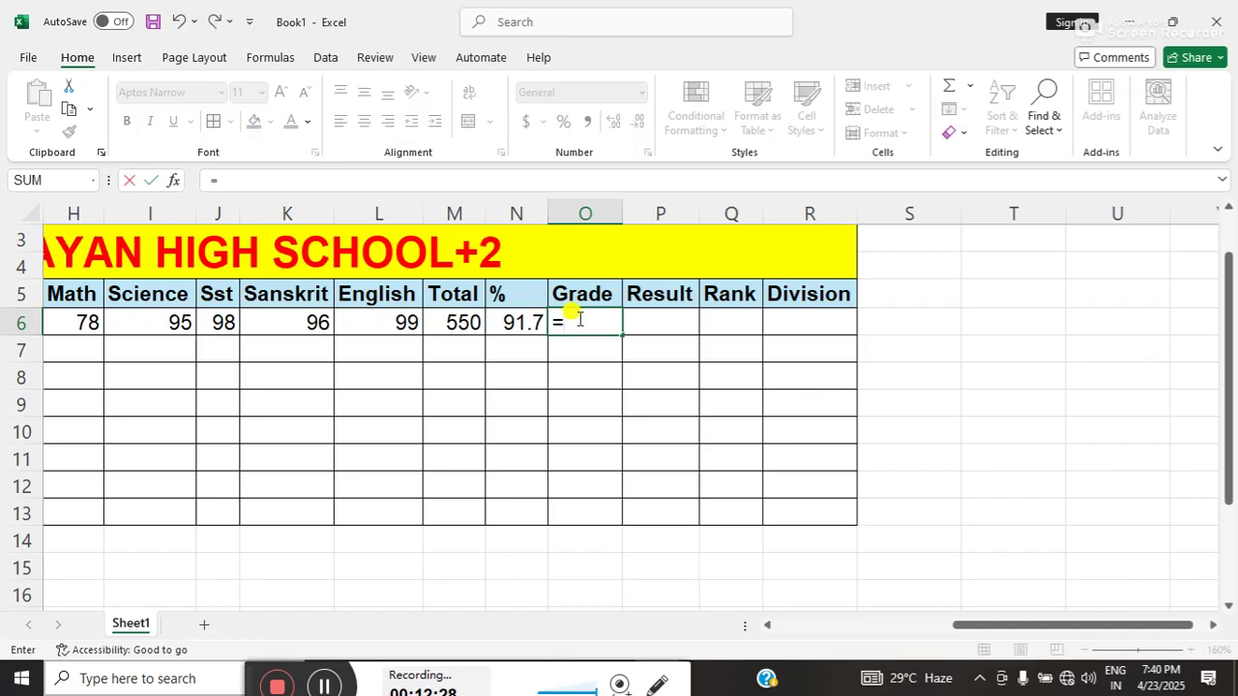
pyautogui.write('if')
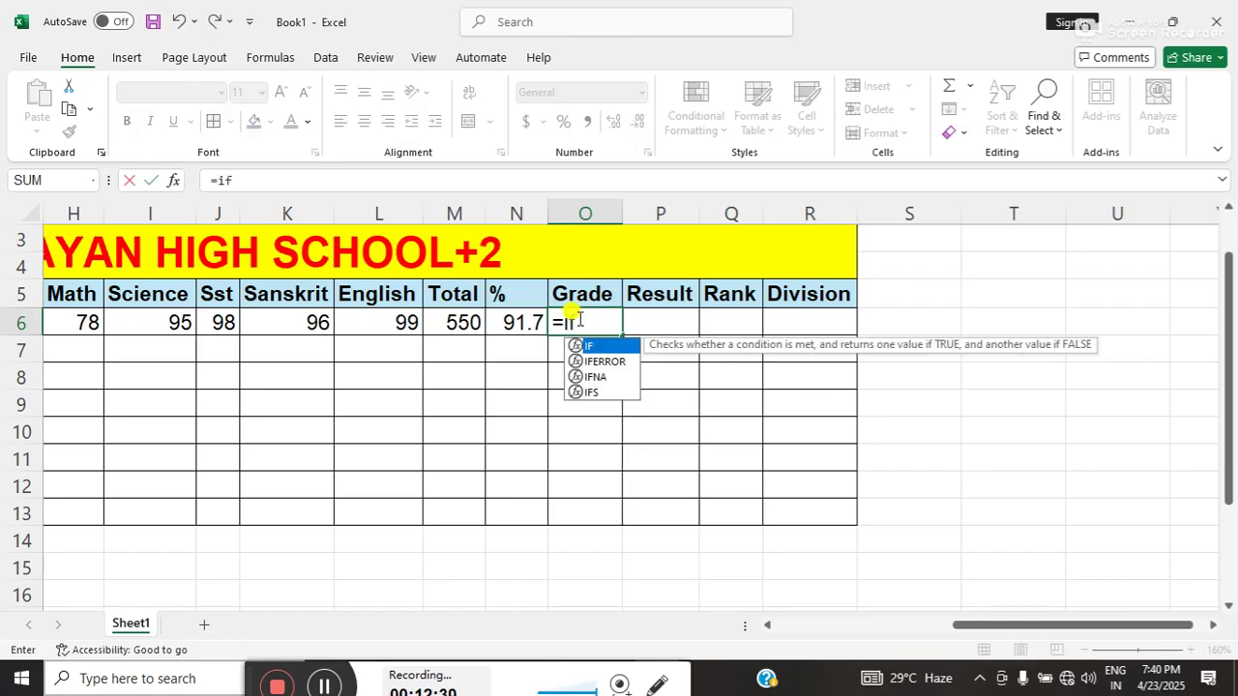
pyautogui.write('(')
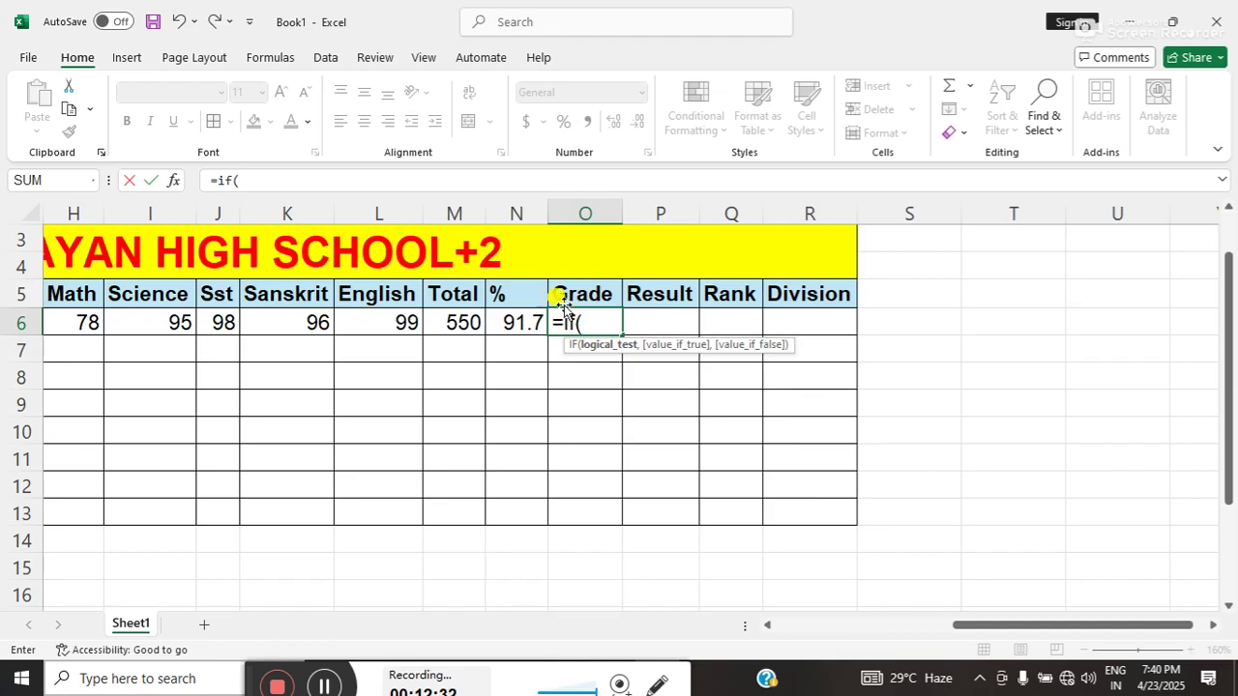
pyautogui.click(510, 319)
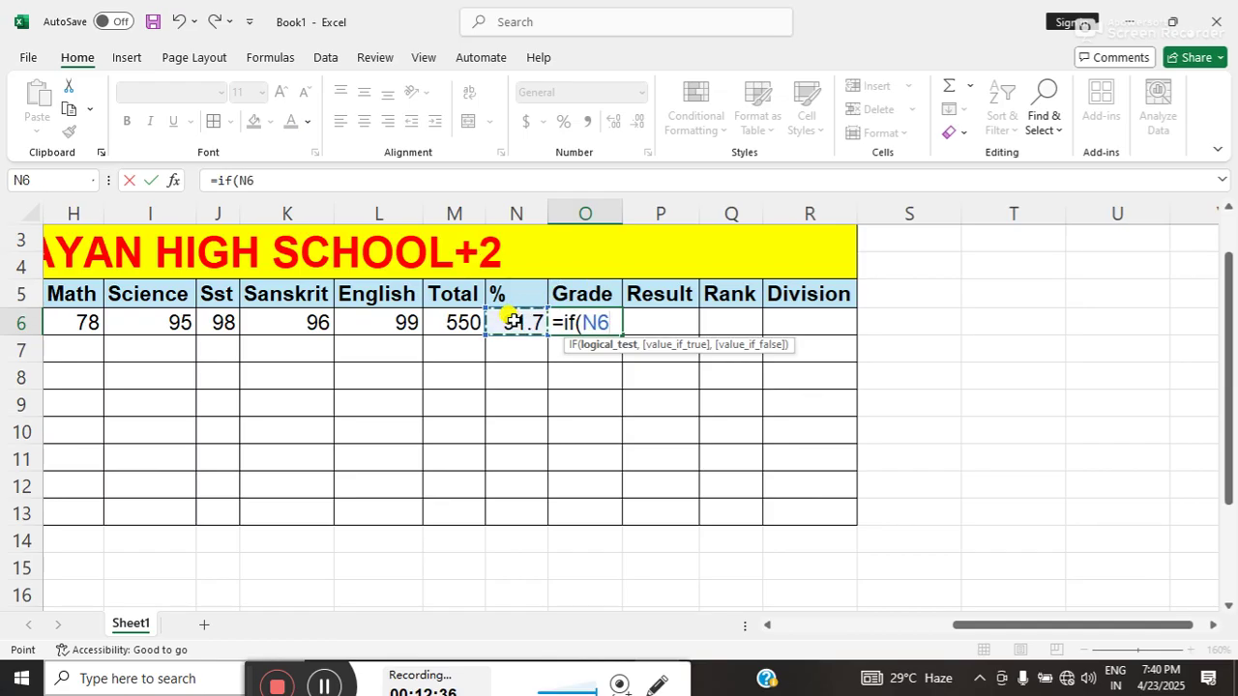
pyautogui.write('>=')
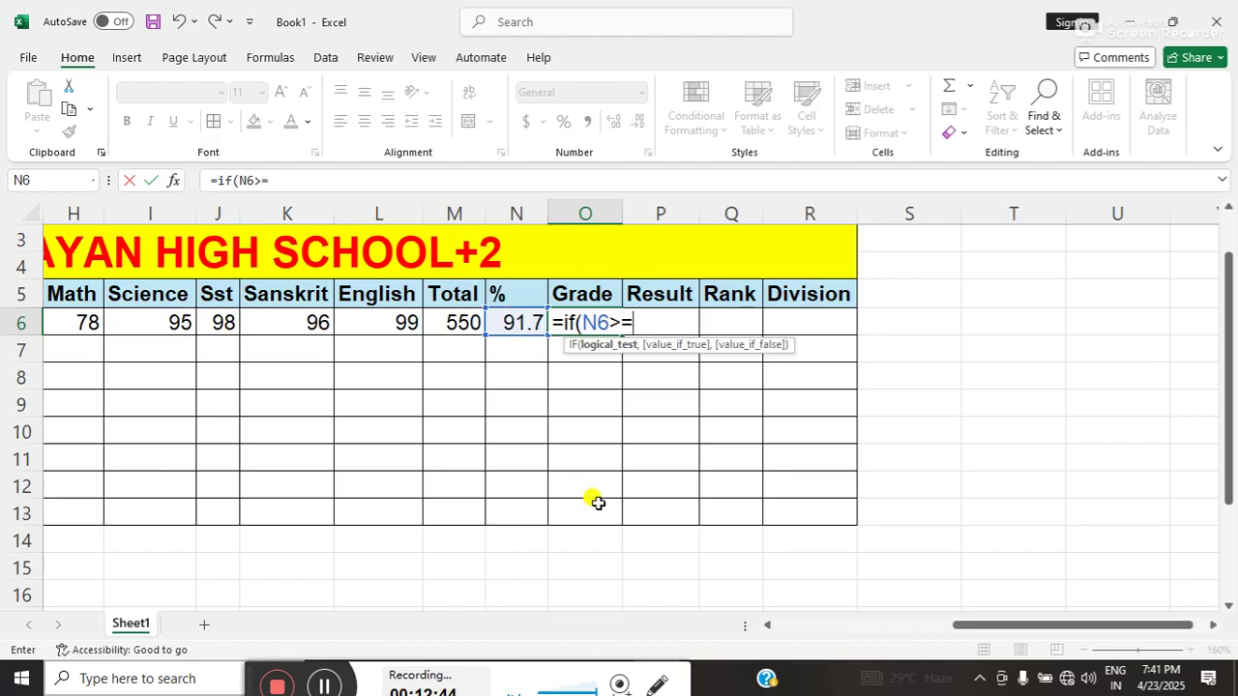
pyautogui.write('90')
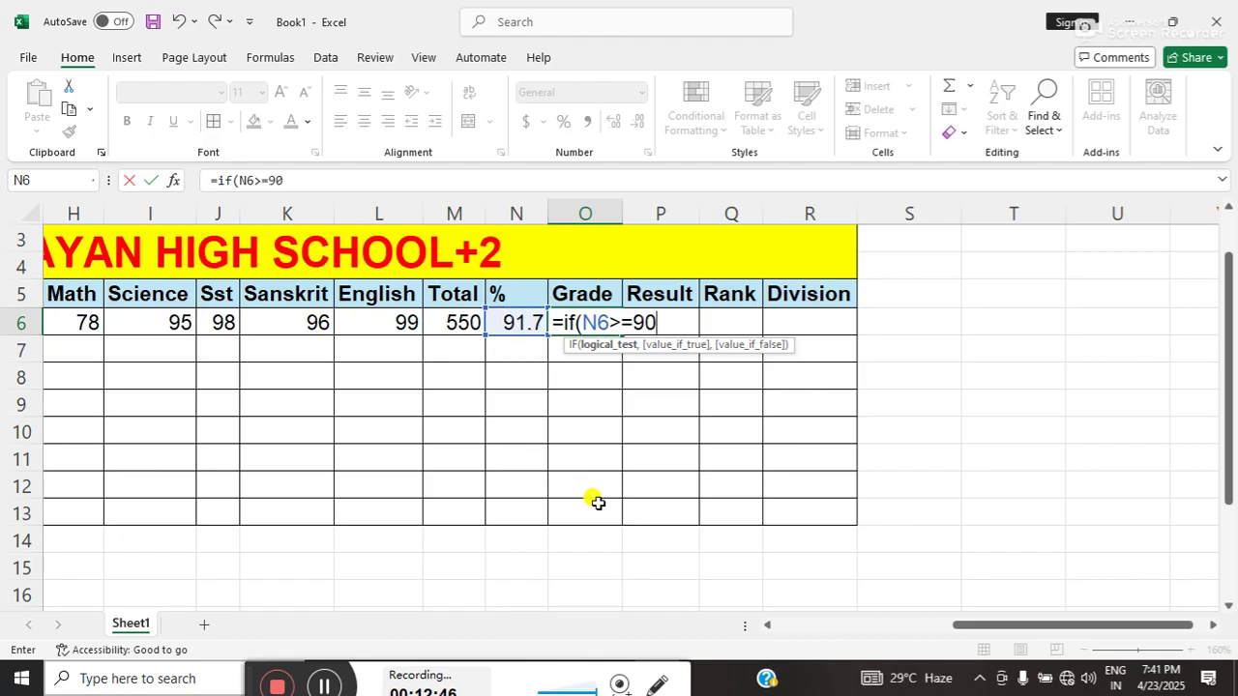
pyautogui.write(',')
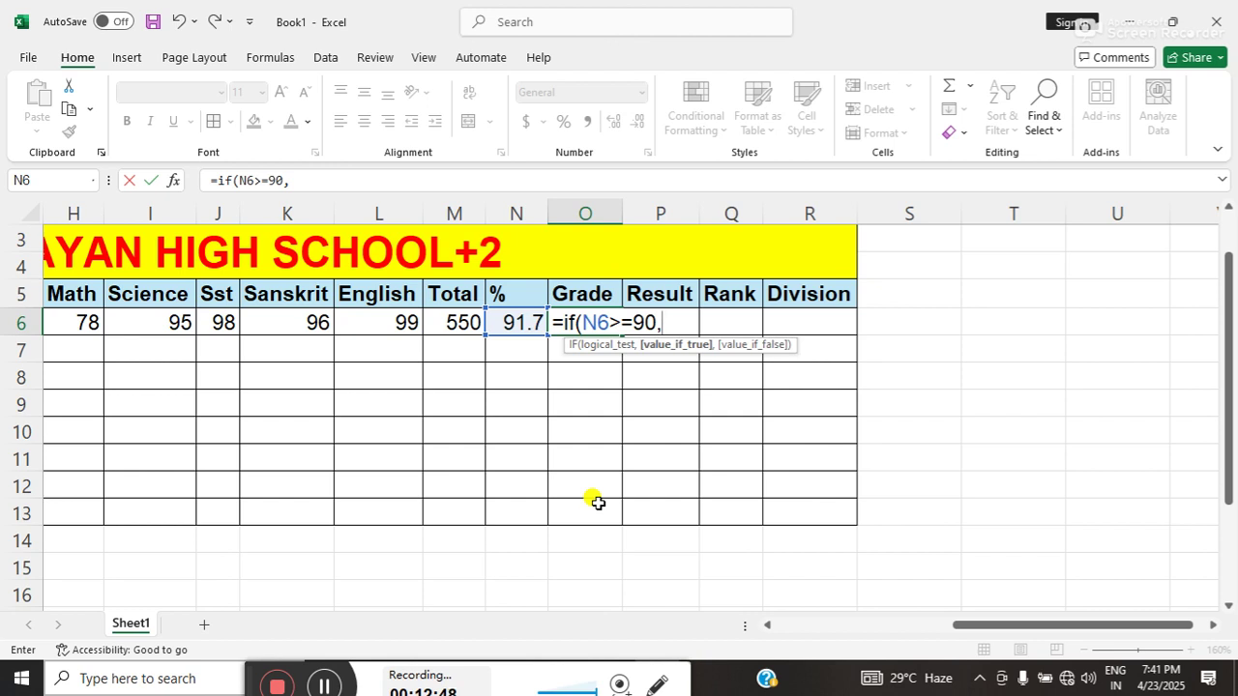
pyautogui.write('"A"')
pyautogui.press('BackSpace')
pyautogui.write('++"')
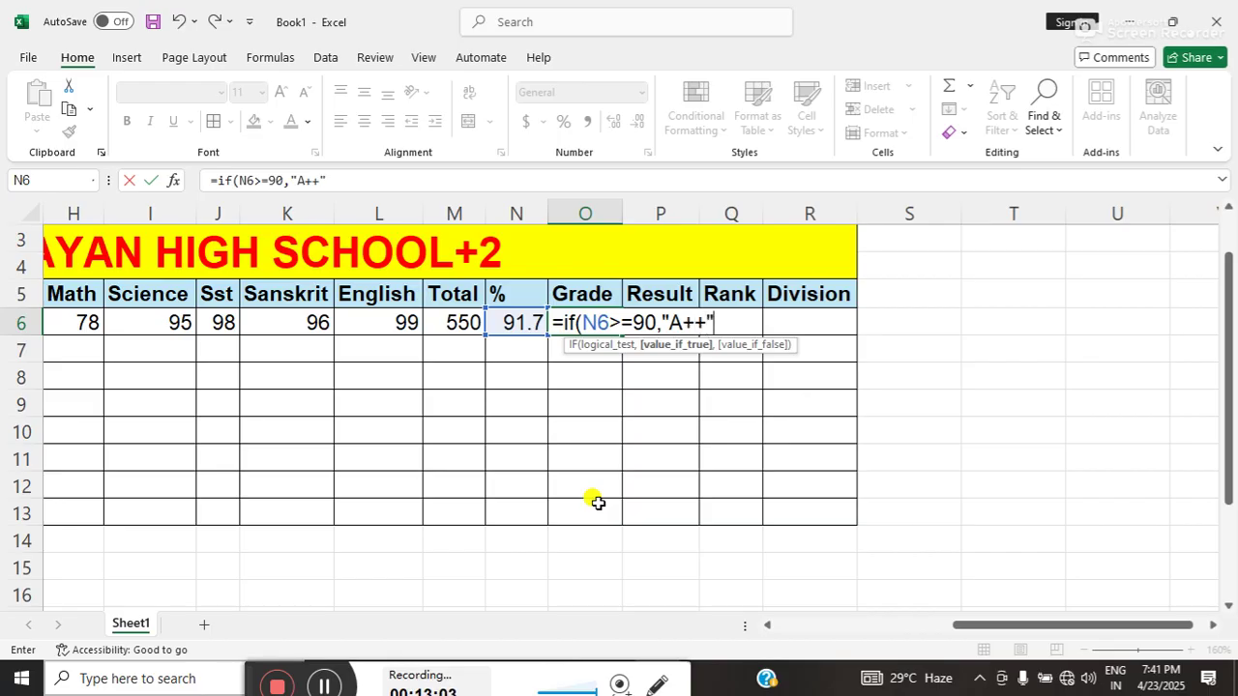
pyautogui.write(',i')
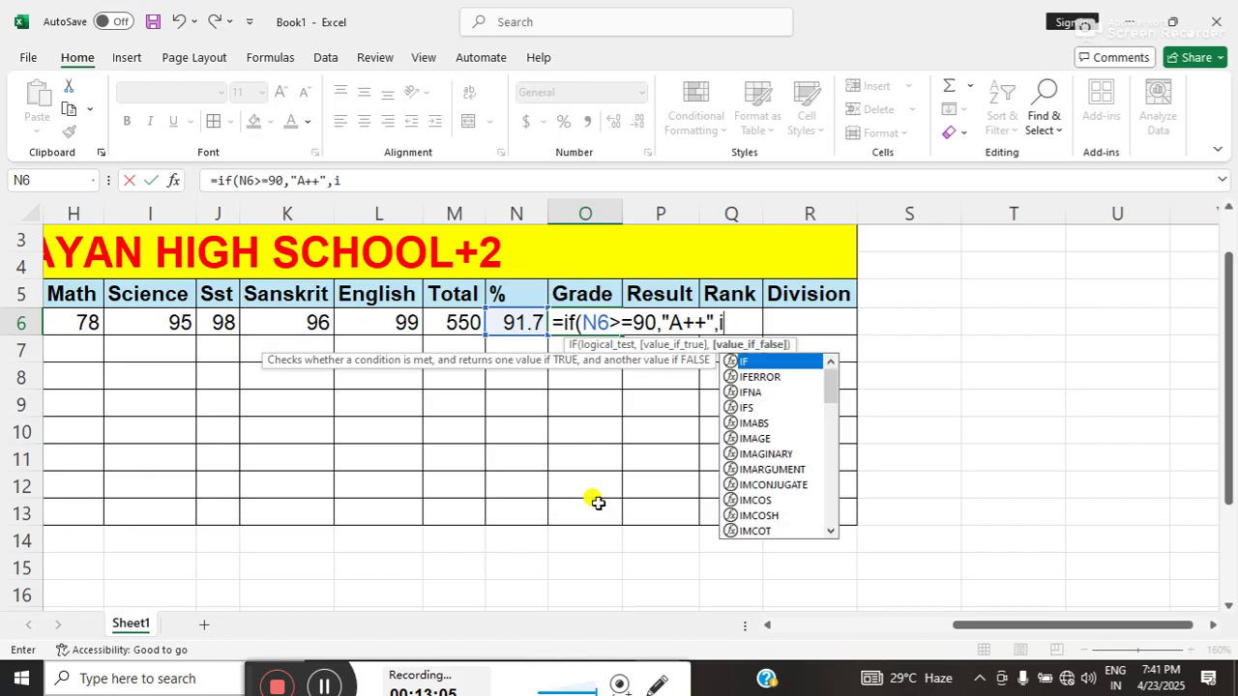
pyautogui.write('f(')
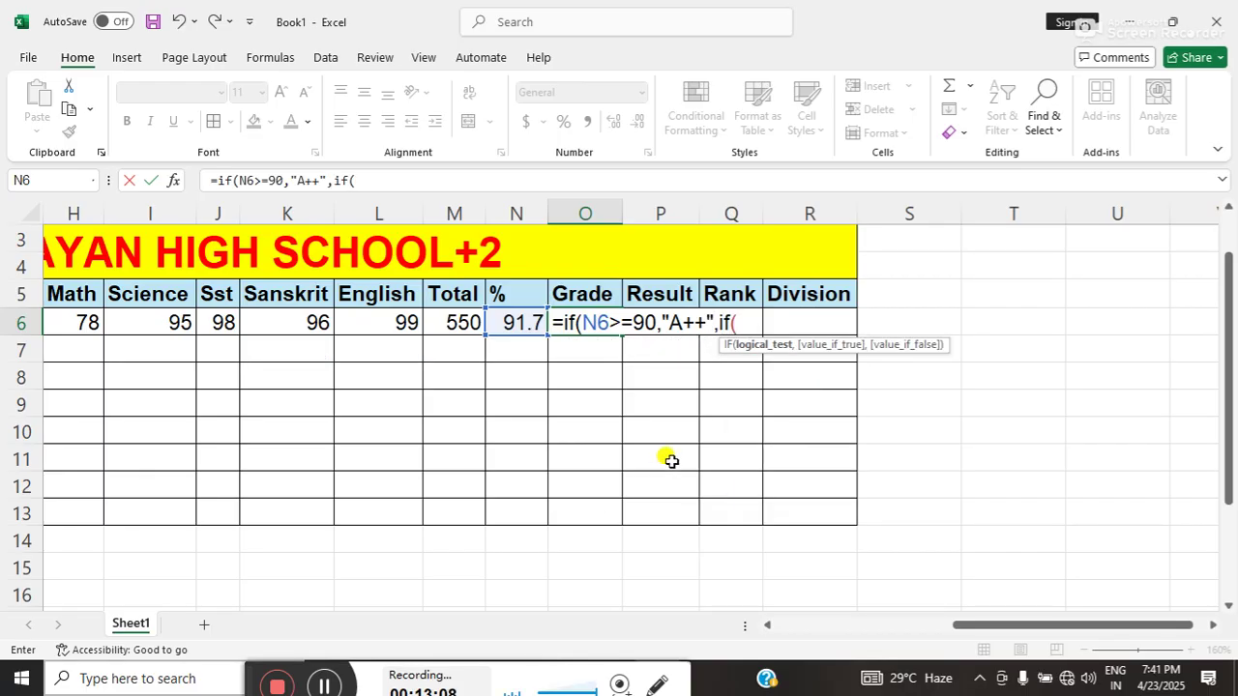
# - Add a nested condition giving "A" when N6 is at least 80
pyautogui.click(520, 327)
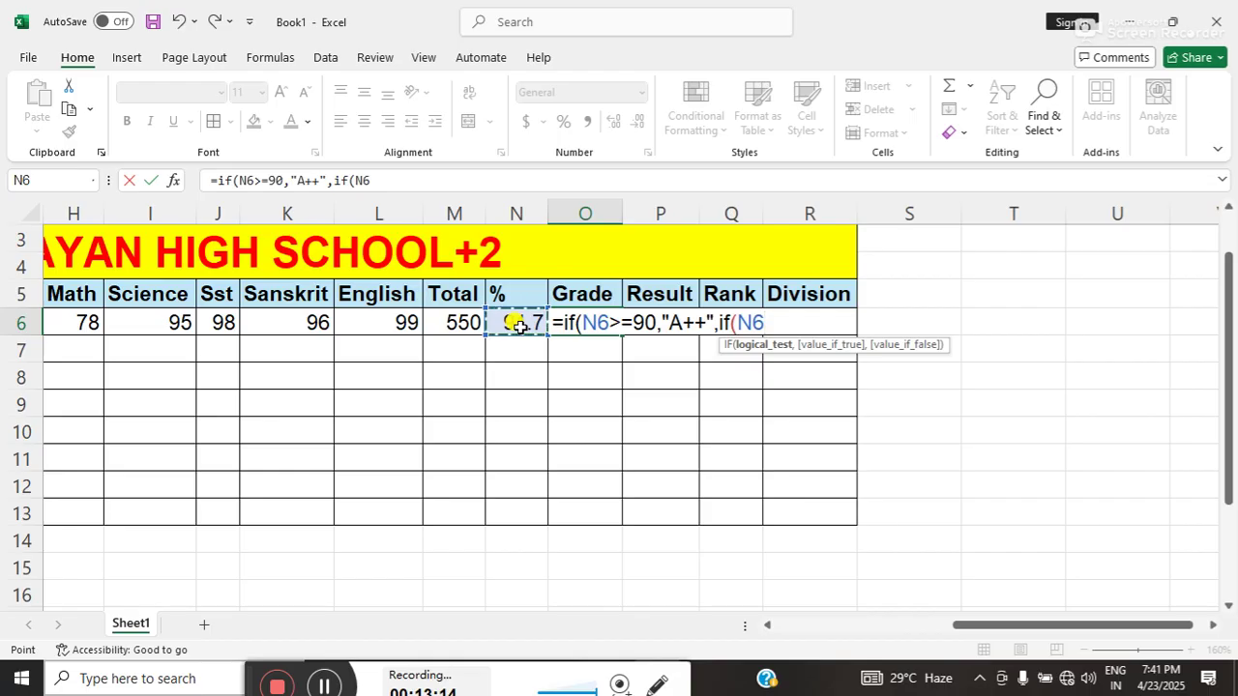
pyautogui.write('>=')
pyautogui.write('8')
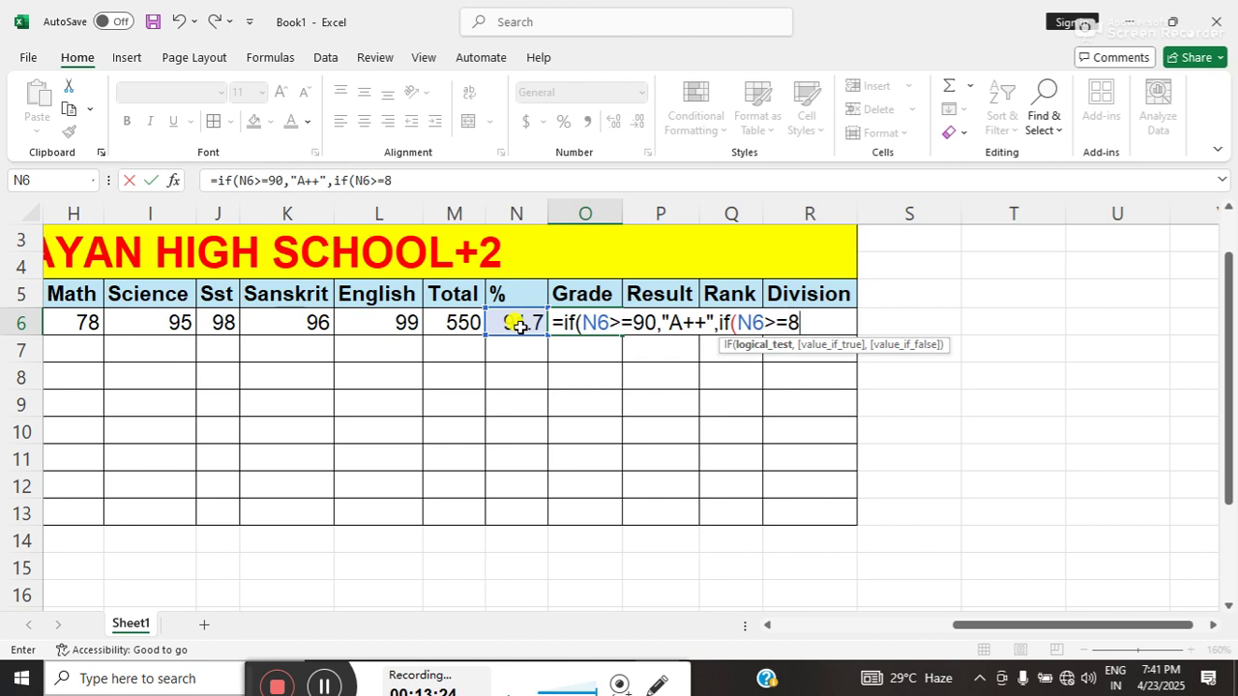
pyautogui.write('0,')
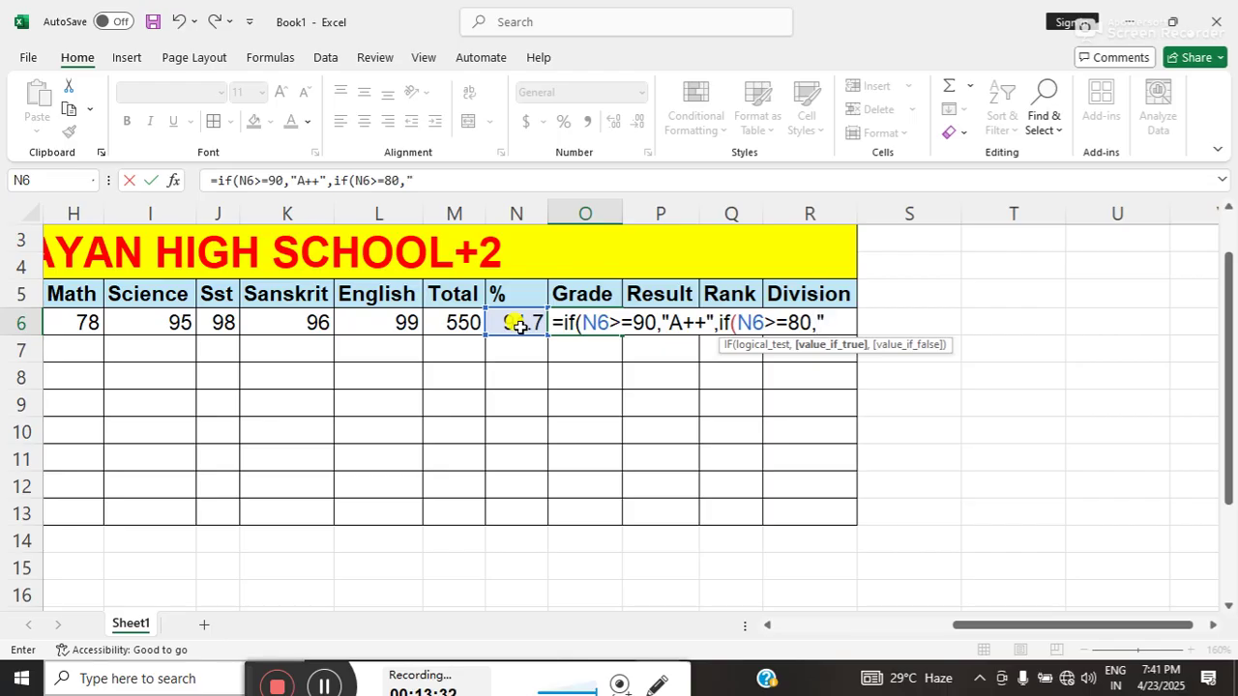
pyautogui.write('A",')
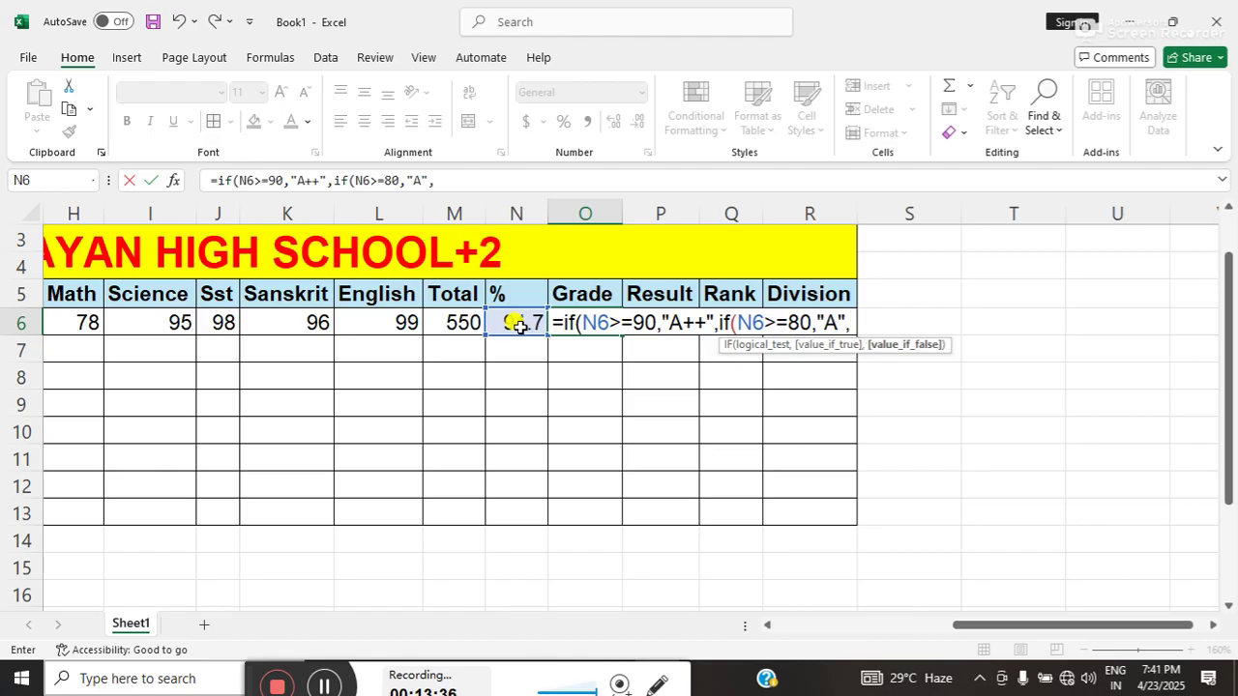
pyautogui.write('if')
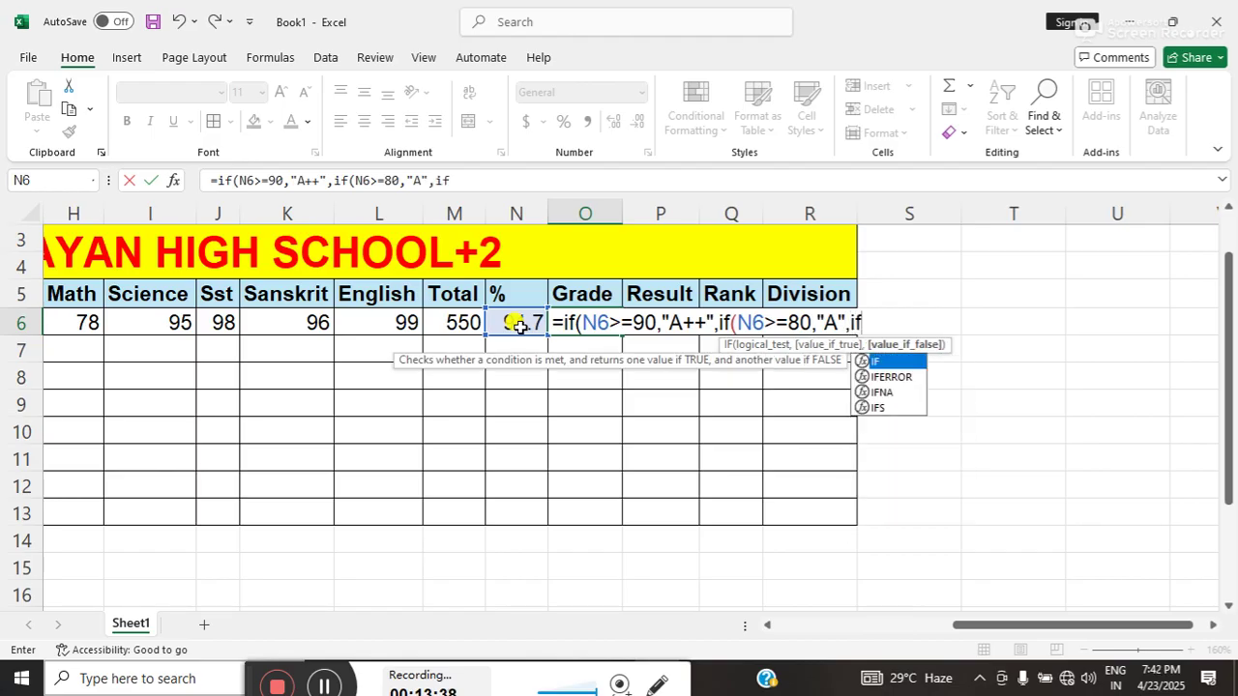
pyautogui.write('(')
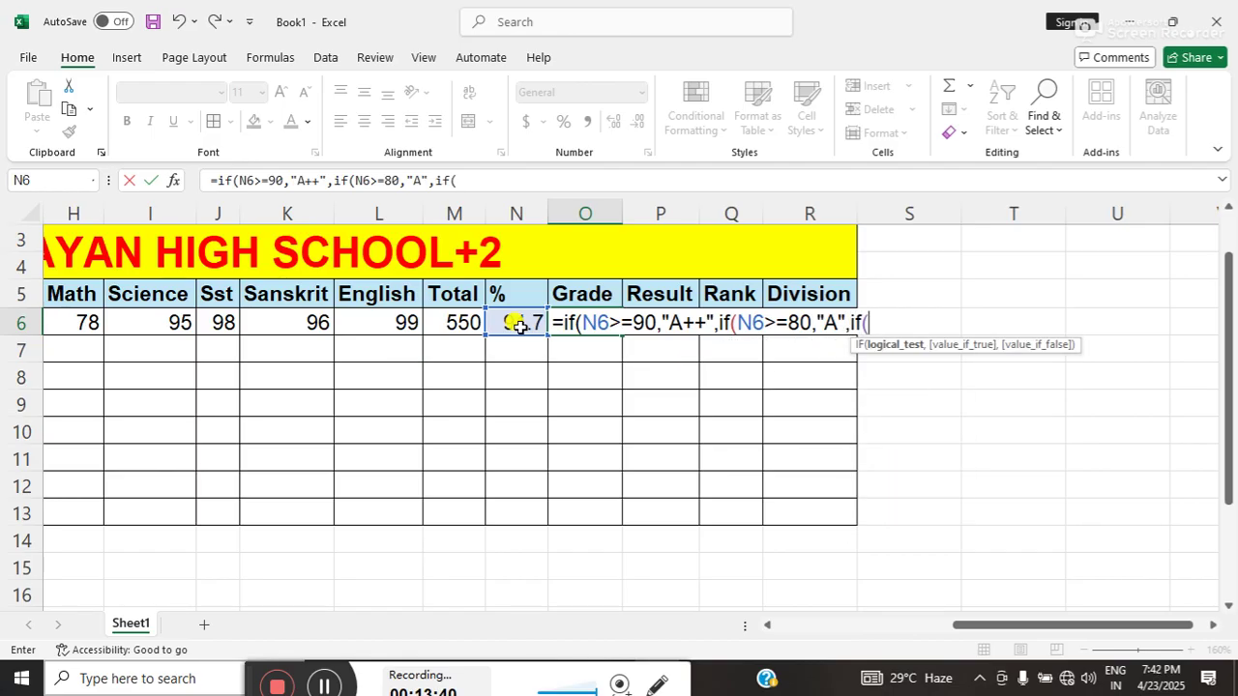
# - Begin the next check as N6>=70, fixing the mistyped 75 threshold
pyautogui.click(518, 326)
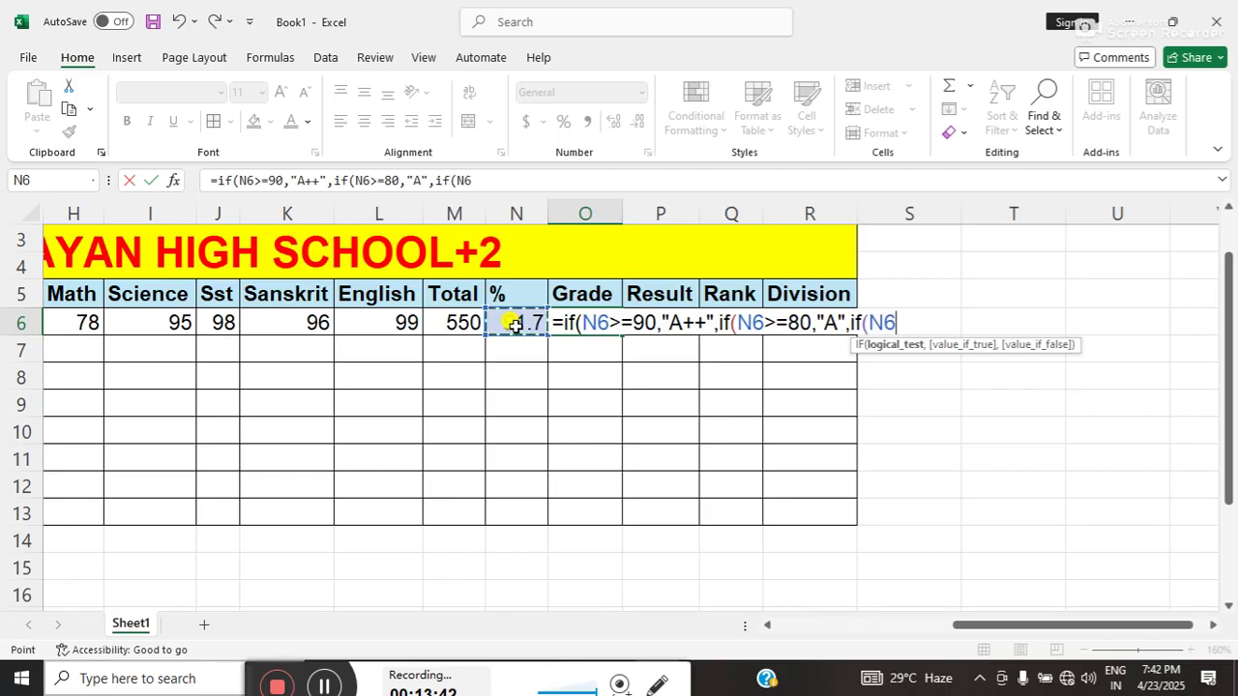
pyautogui.write('>=')
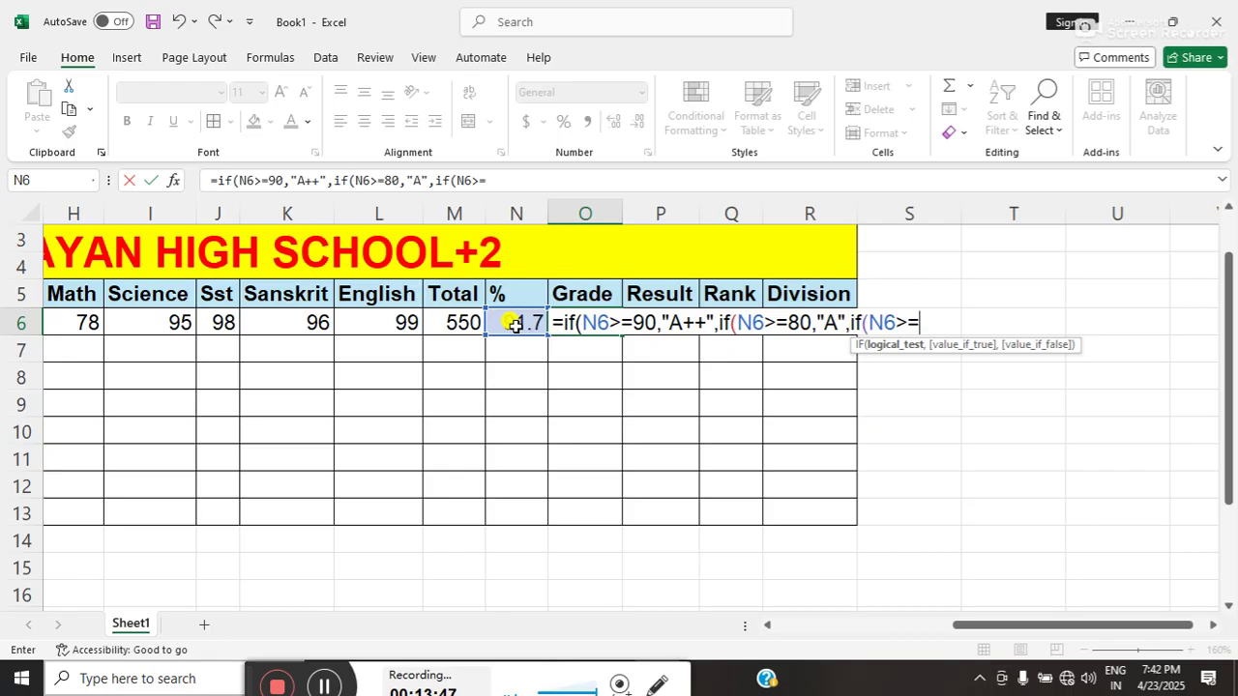
pyautogui.write('75')
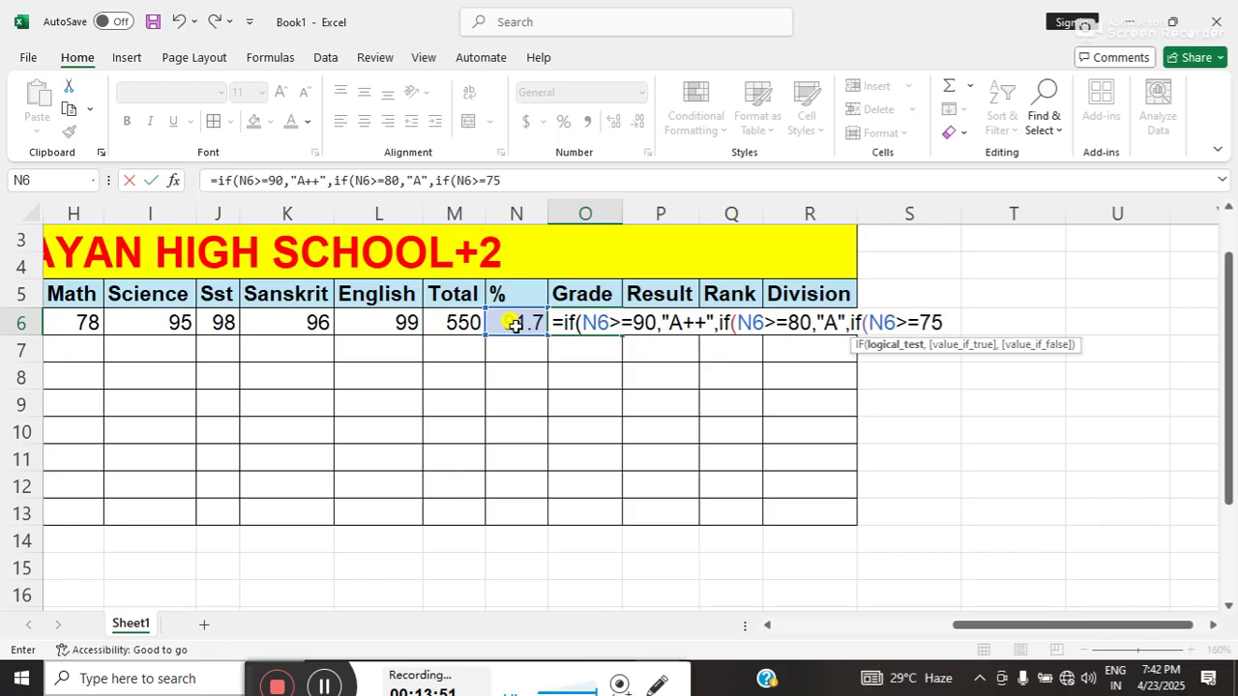
pyautogui.write(',')
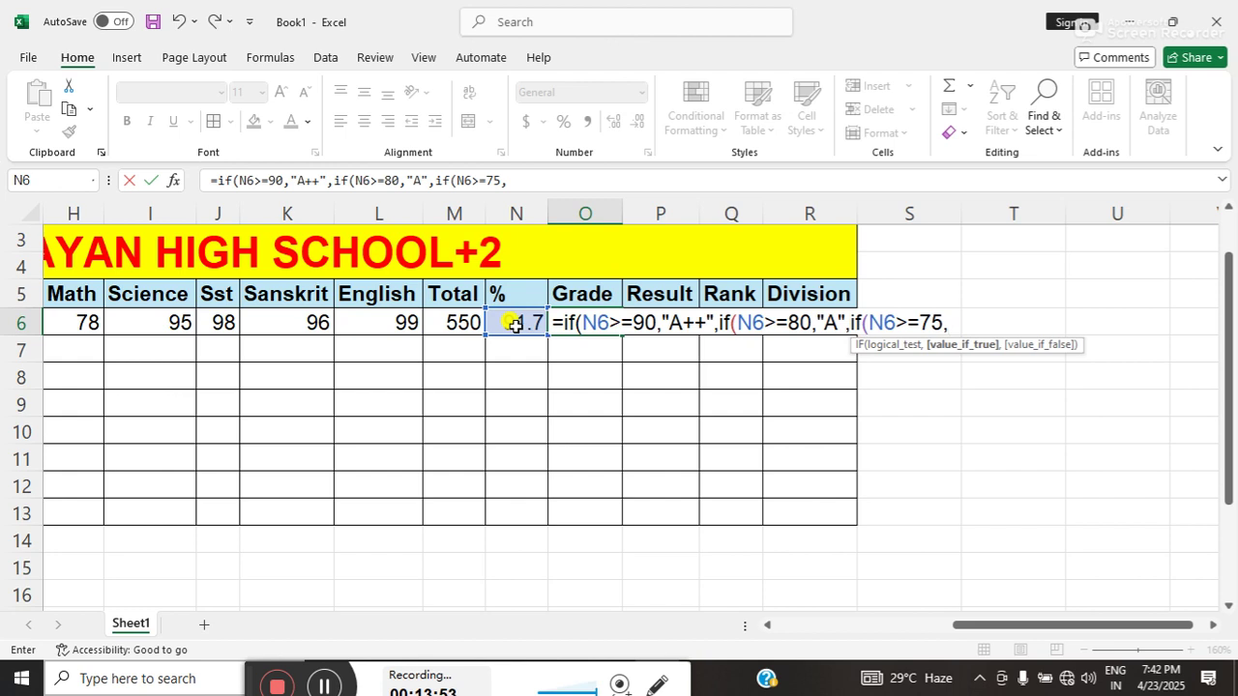
pyautogui.press('BackSpace')
pyautogui.press('BackSpace')
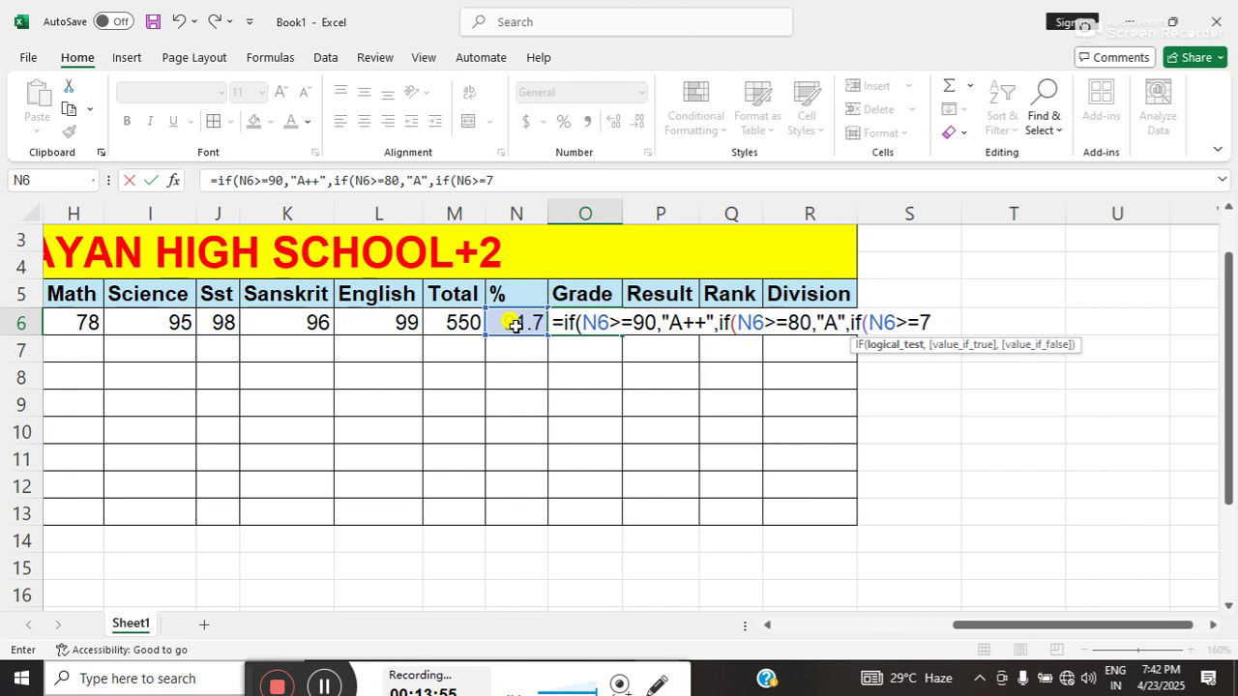
pyautogui.write('0,')
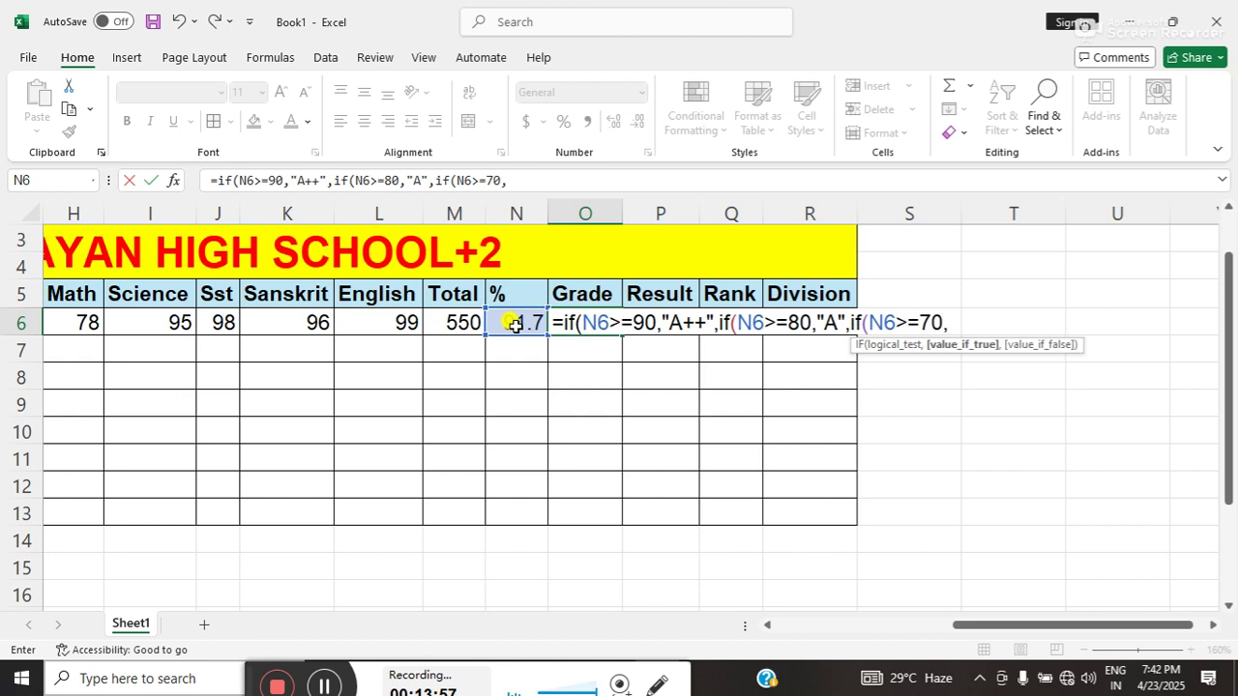
pyautogui.write('"B",')
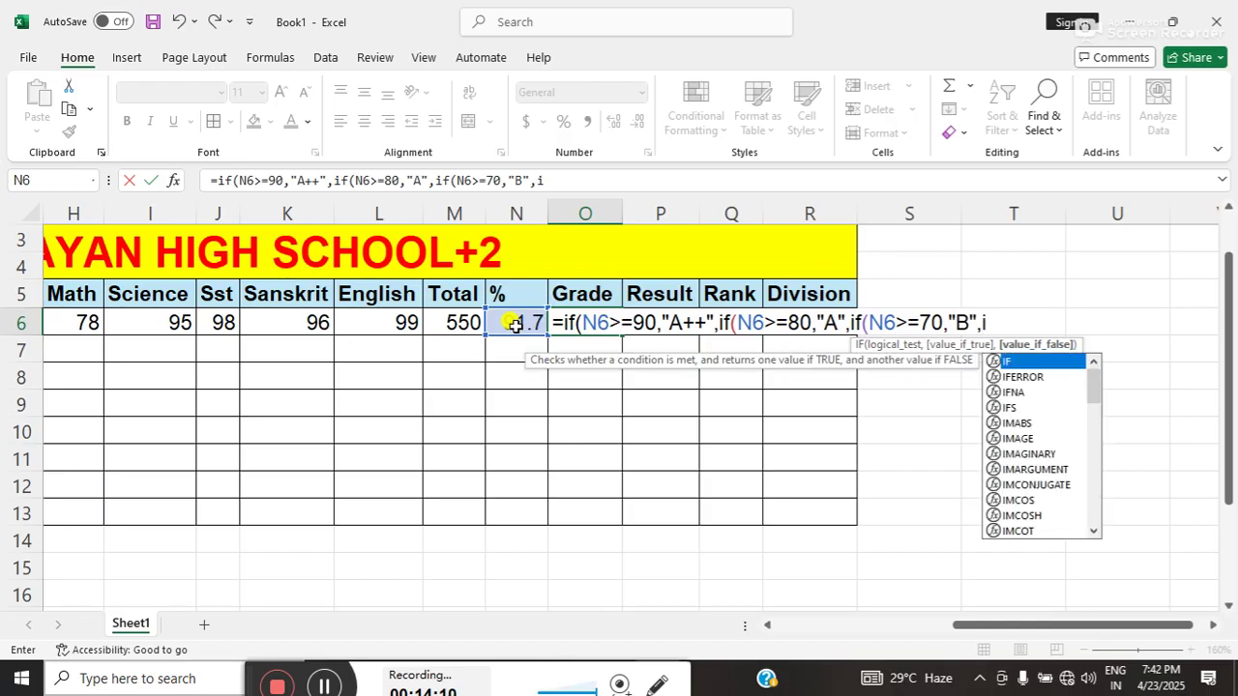
# - Return "B" for N6>=70 and "C" for N6>=60, then open another N6 check
pyautogui.write('if(')
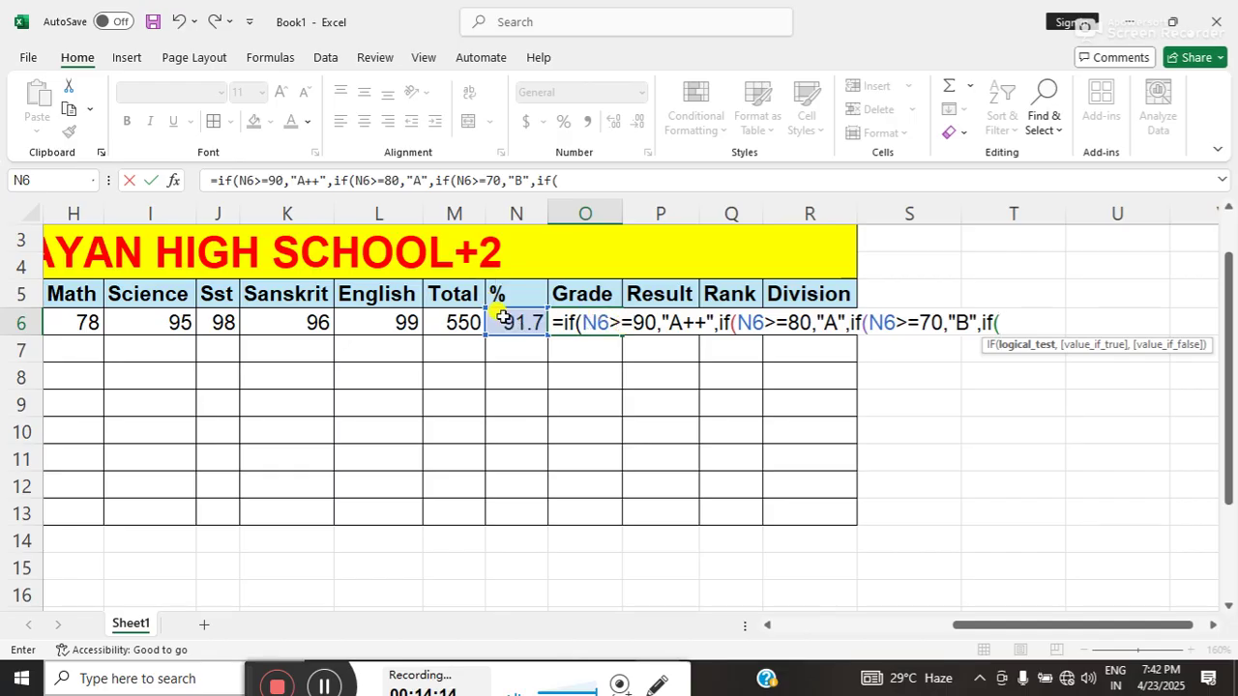
pyautogui.click(499, 319)
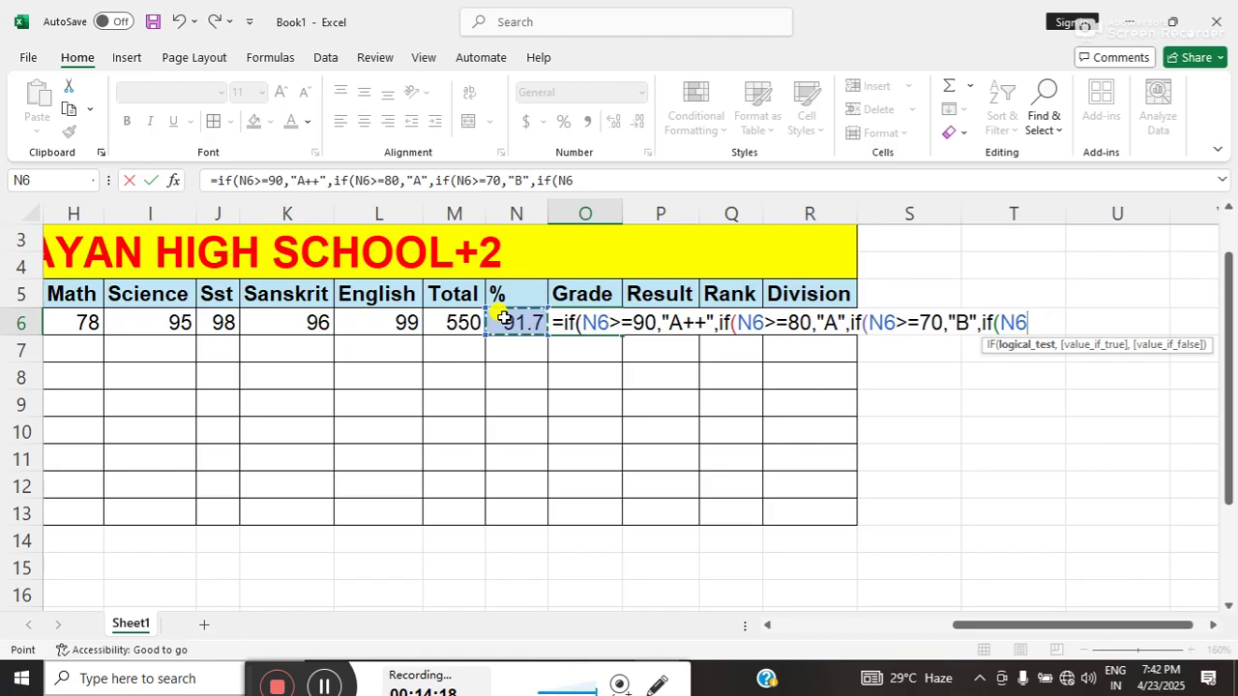
pyautogui.write('>=60,')
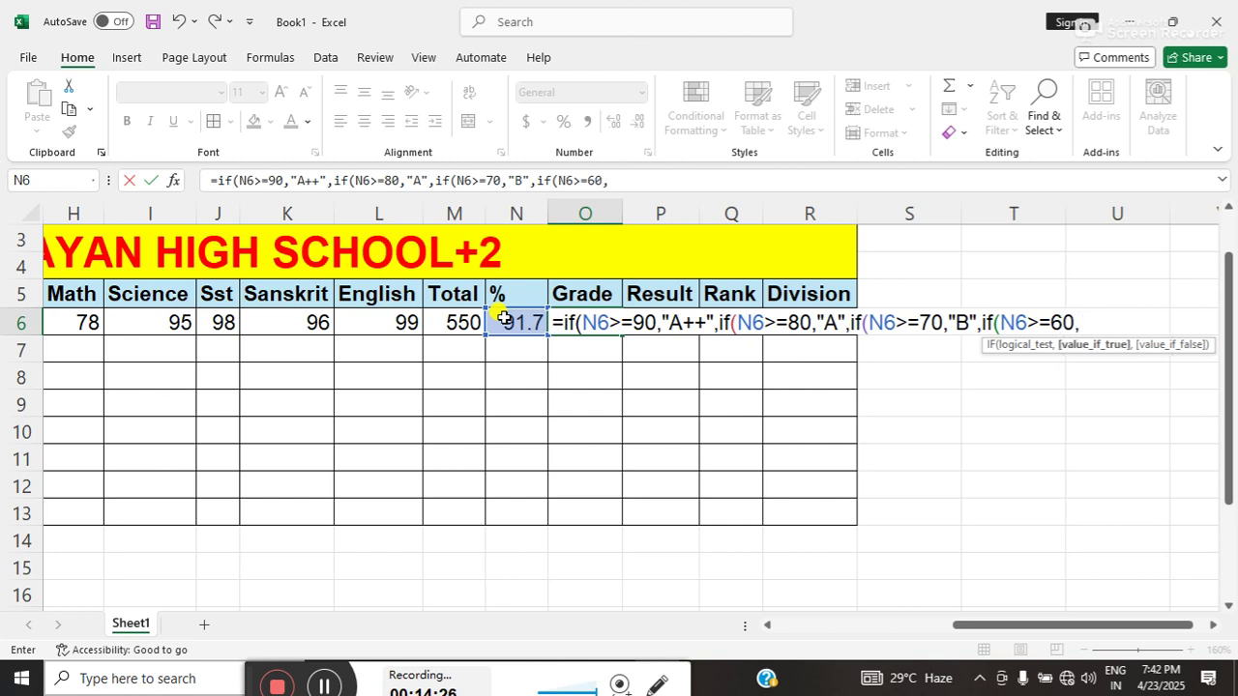
pyautogui.write('"C",if')
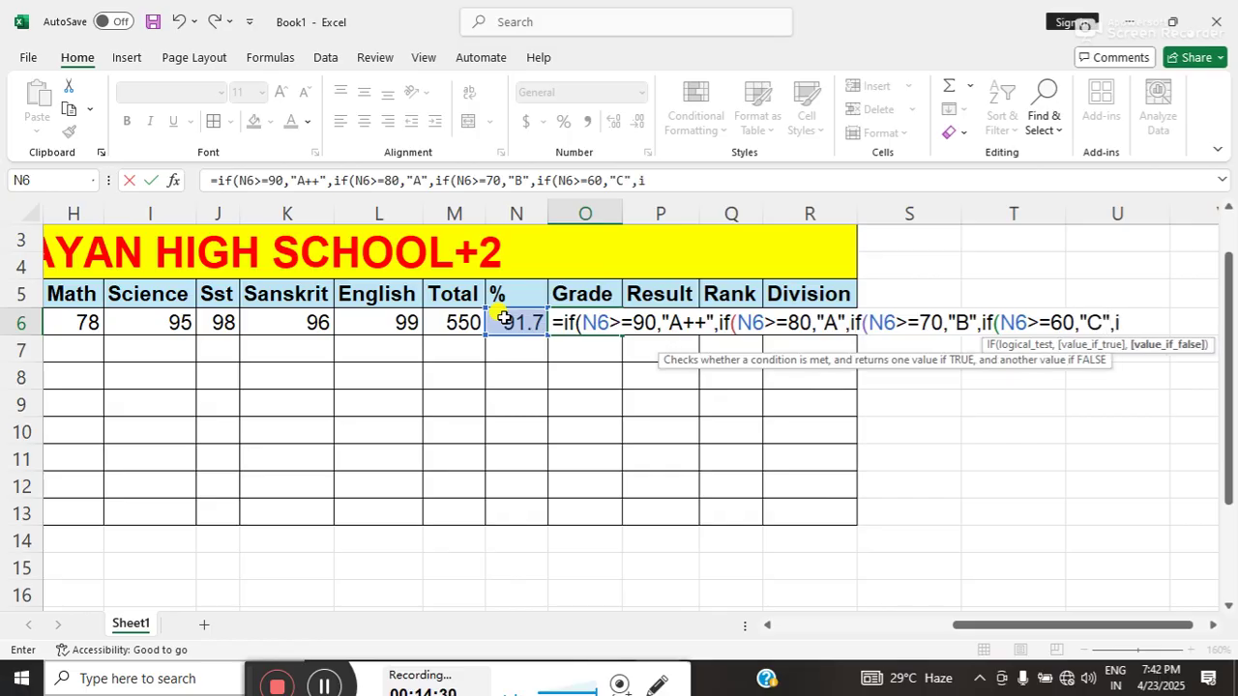
pyautogui.write('(')
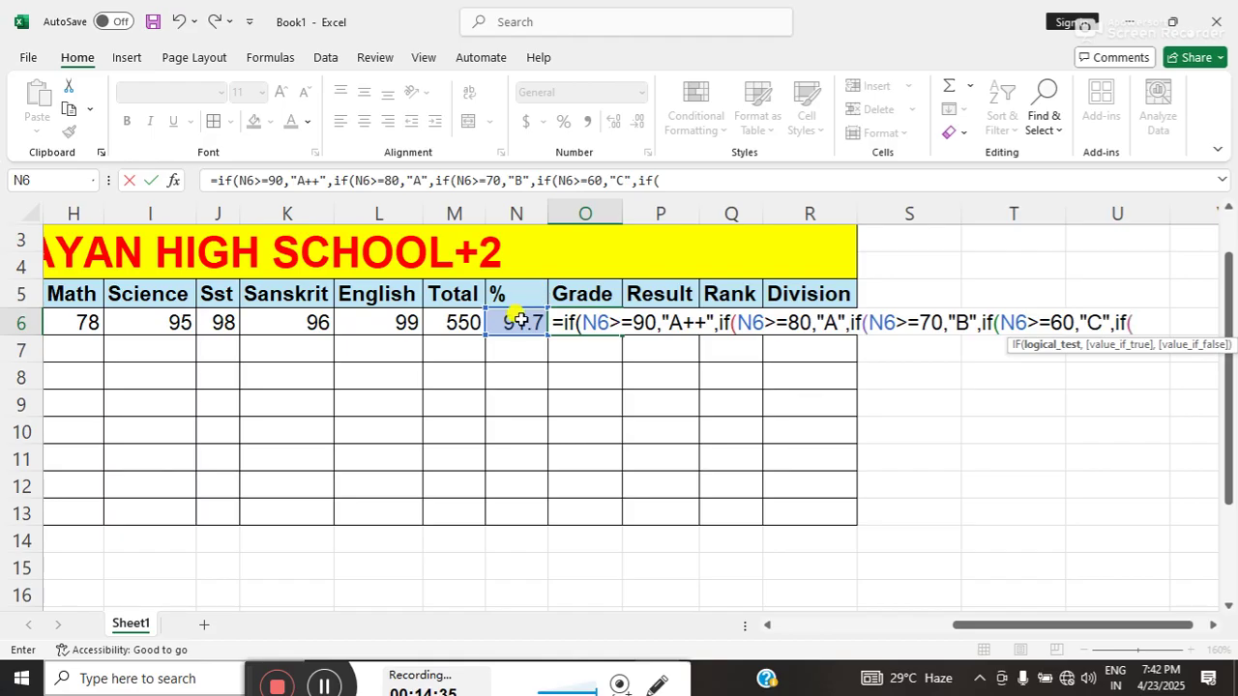
pyautogui.click(517, 321)
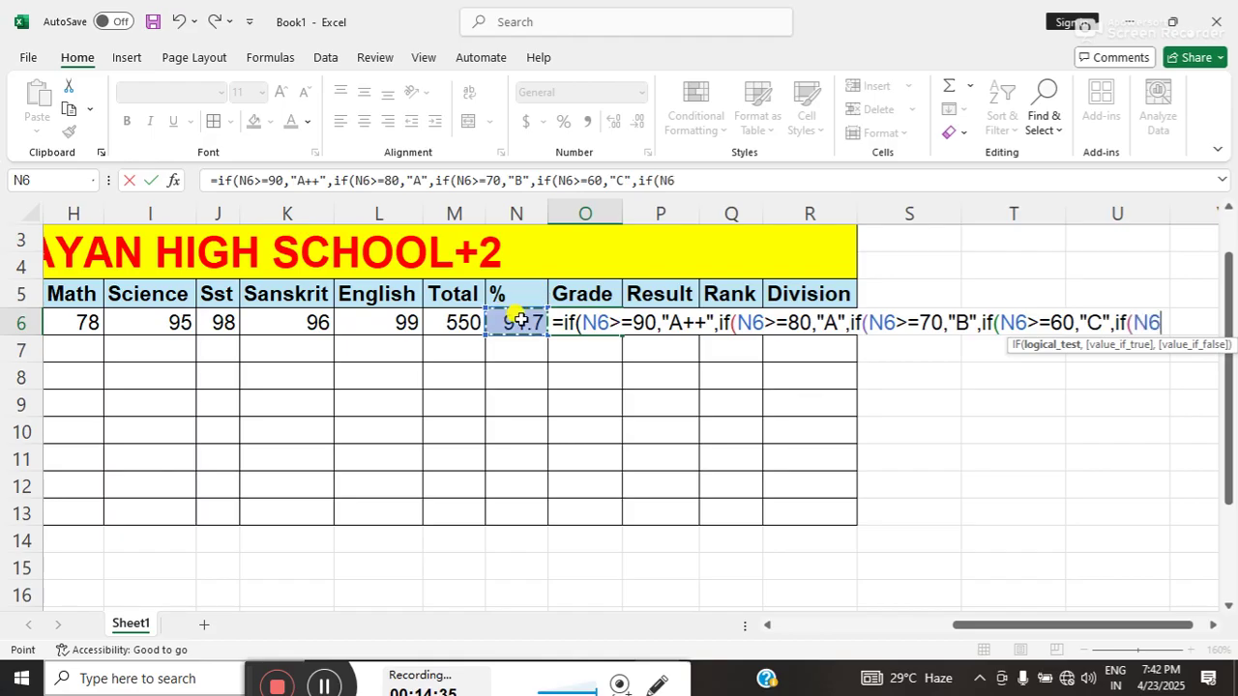
# - Add the branch returning "C" when N6 is at least 50
pyautogui.click(1208, 625)
pyautogui.click(1209, 624)
pyautogui.click(1208, 625)
pyautogui.click(1208, 625)
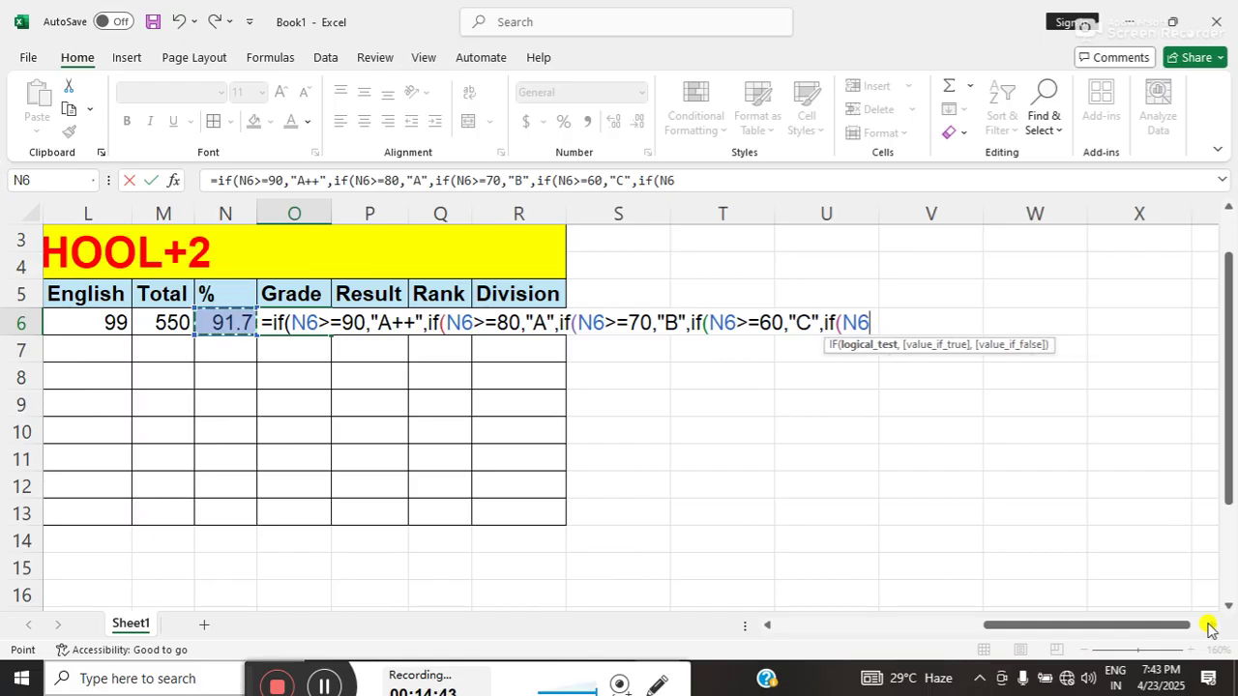
pyautogui.write('>=')
pyautogui.write('5')
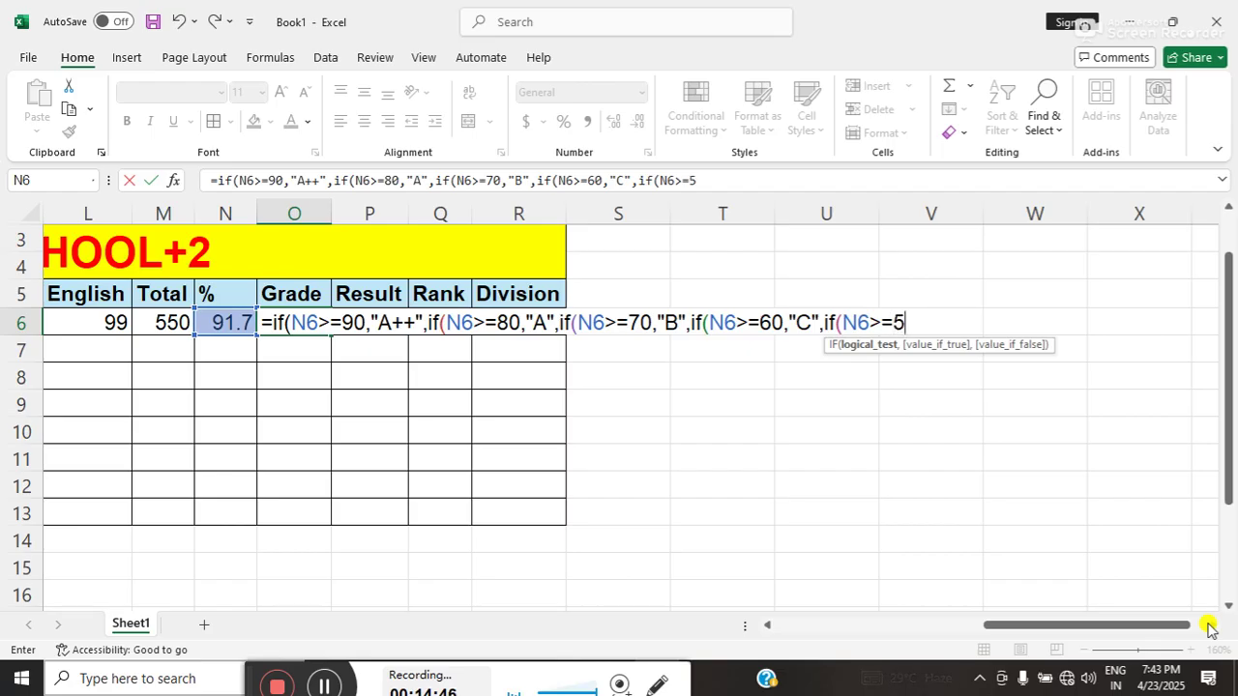
pyautogui.write('0,')
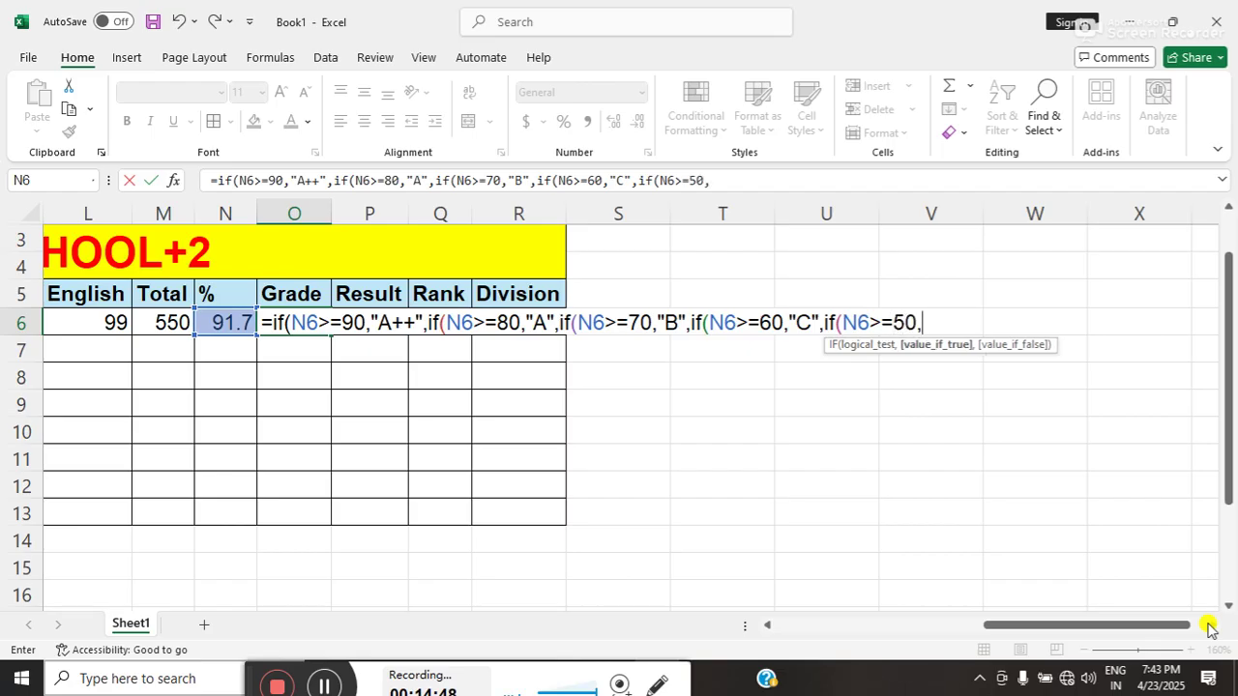
pyautogui.write('"C",if(')
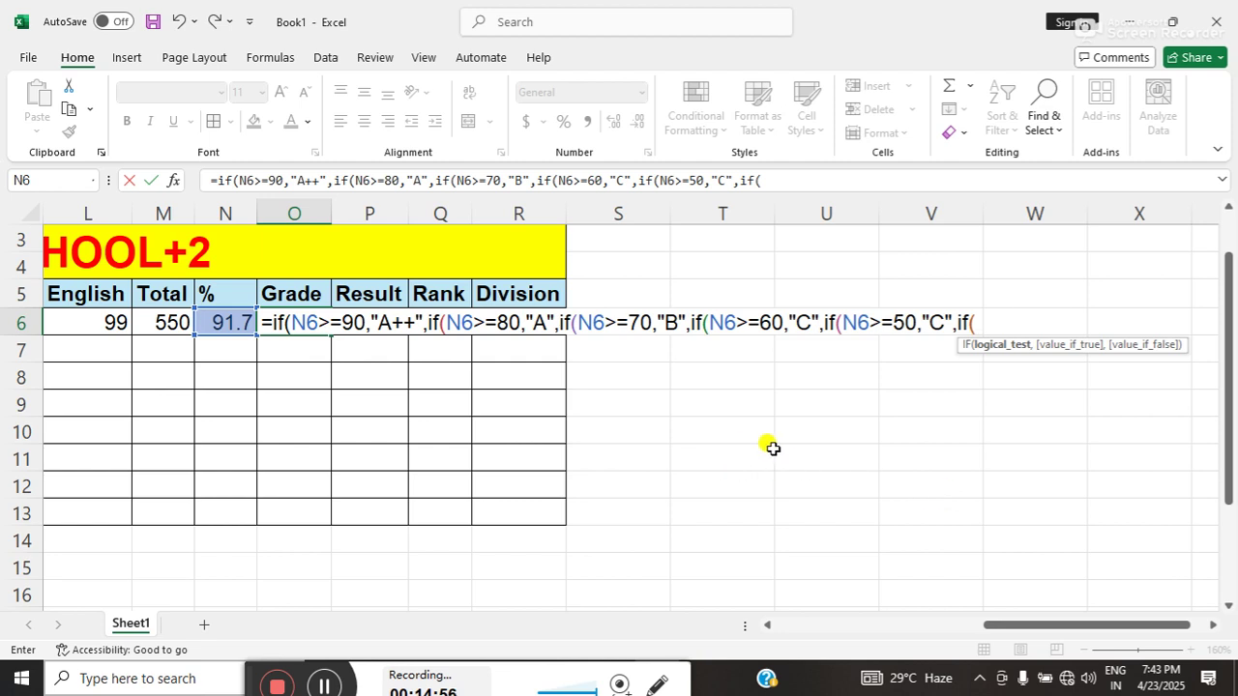
# - Add a "D" branch for N6>=40 and begin one more N6>= test
pyautogui.click(240, 320)
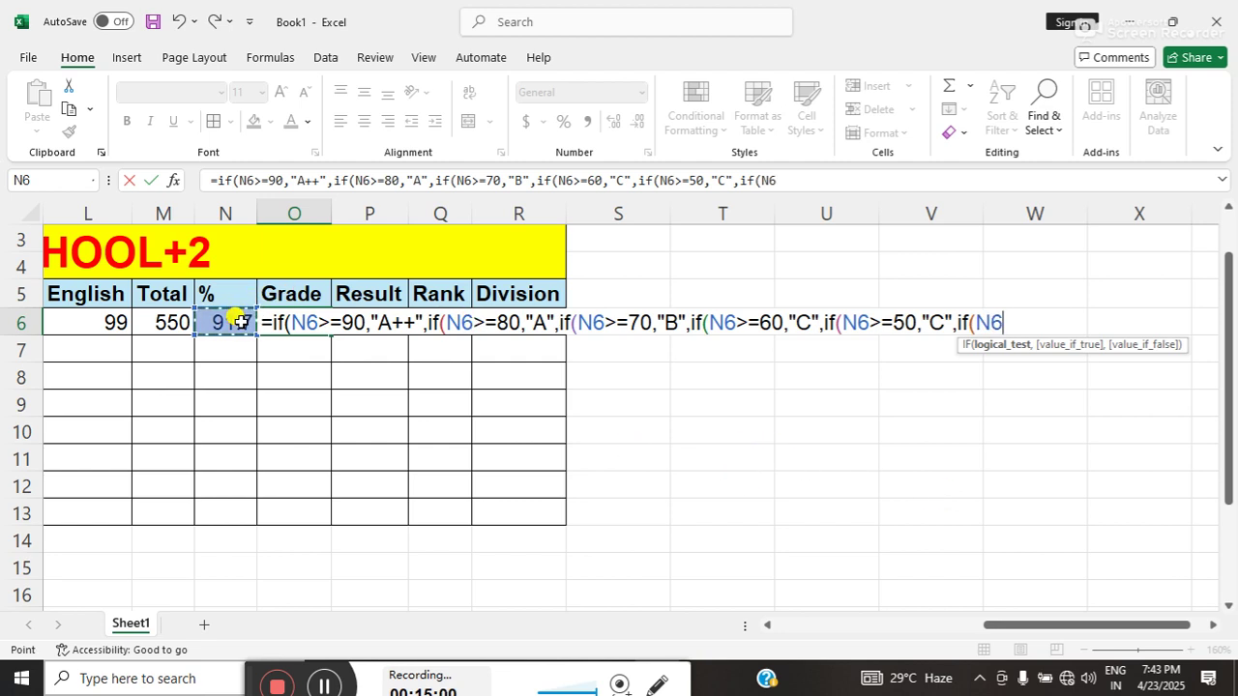
pyautogui.write('>=40')
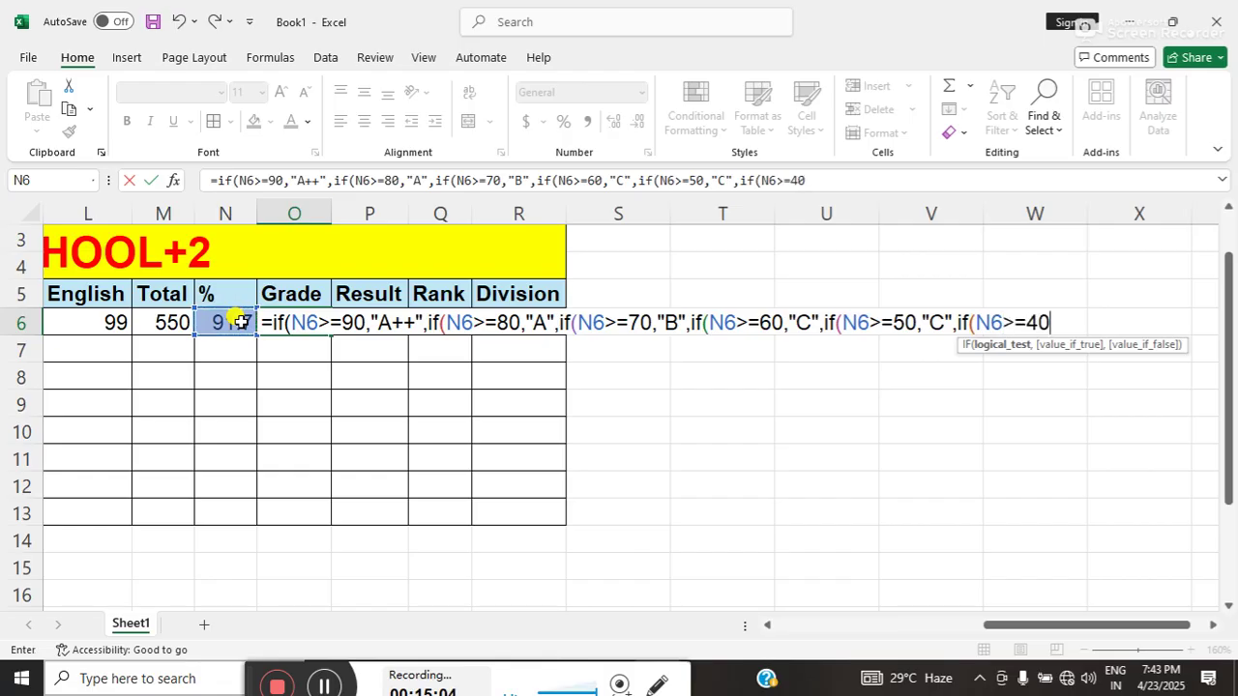
pyautogui.write(',')
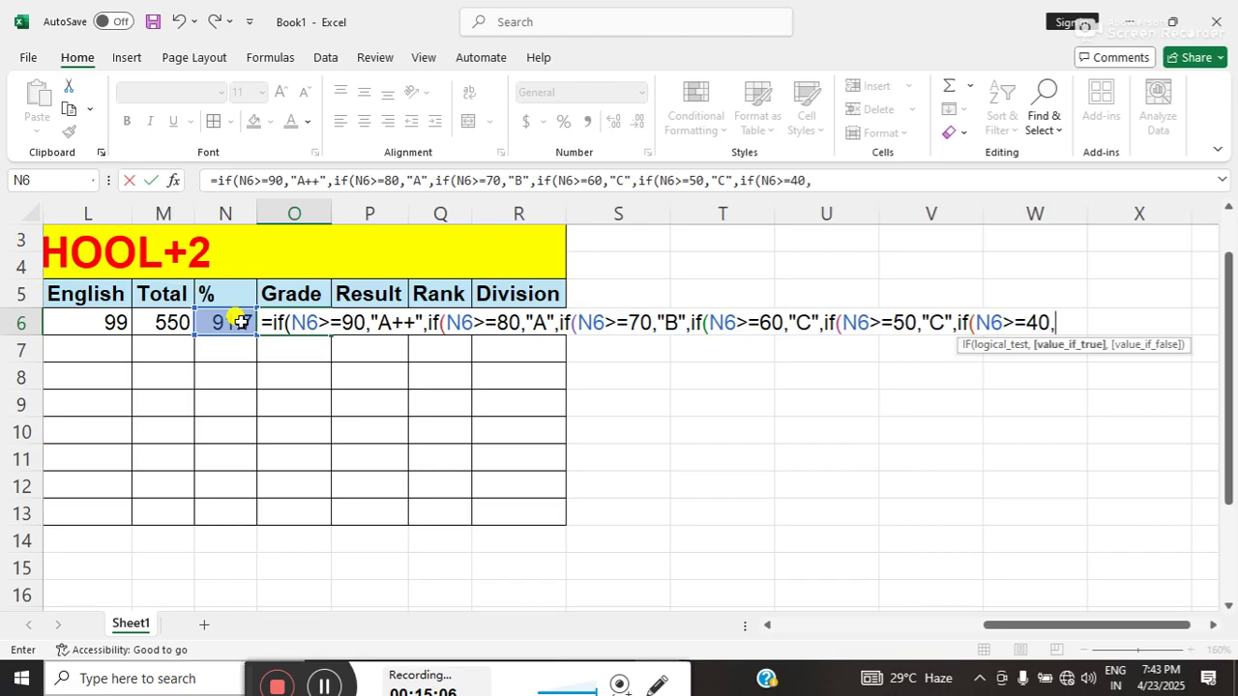
pyautogui.write('"D",')
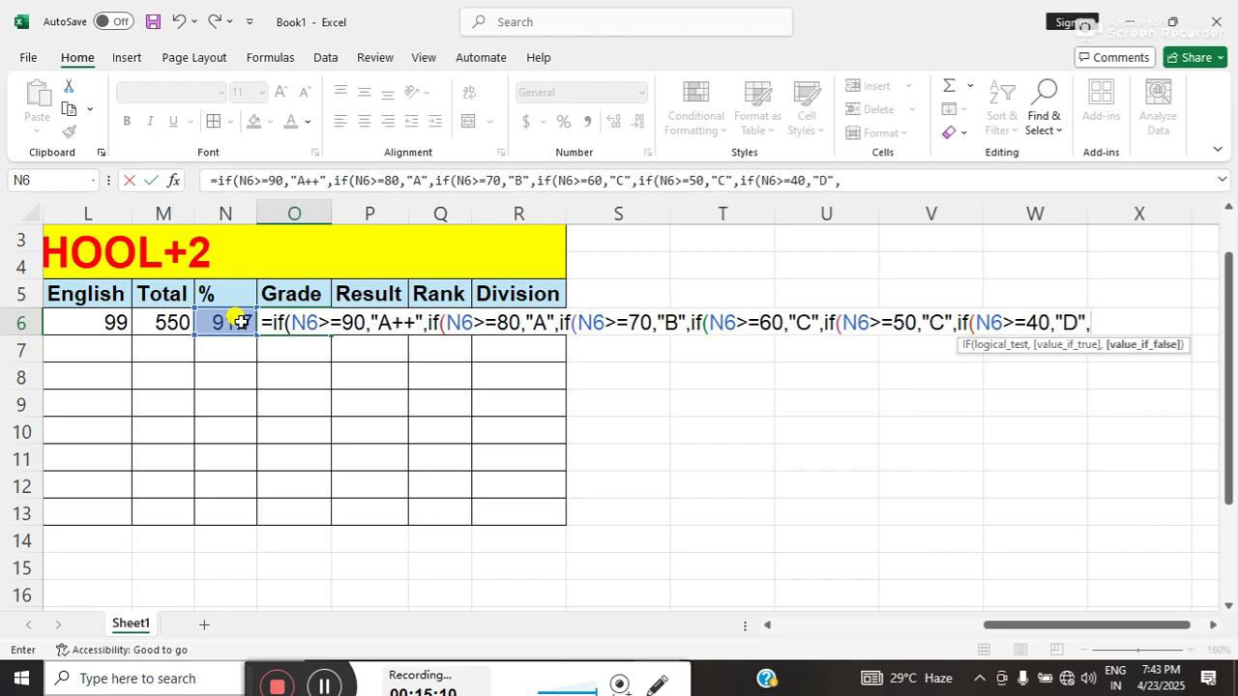
pyautogui.write('if')
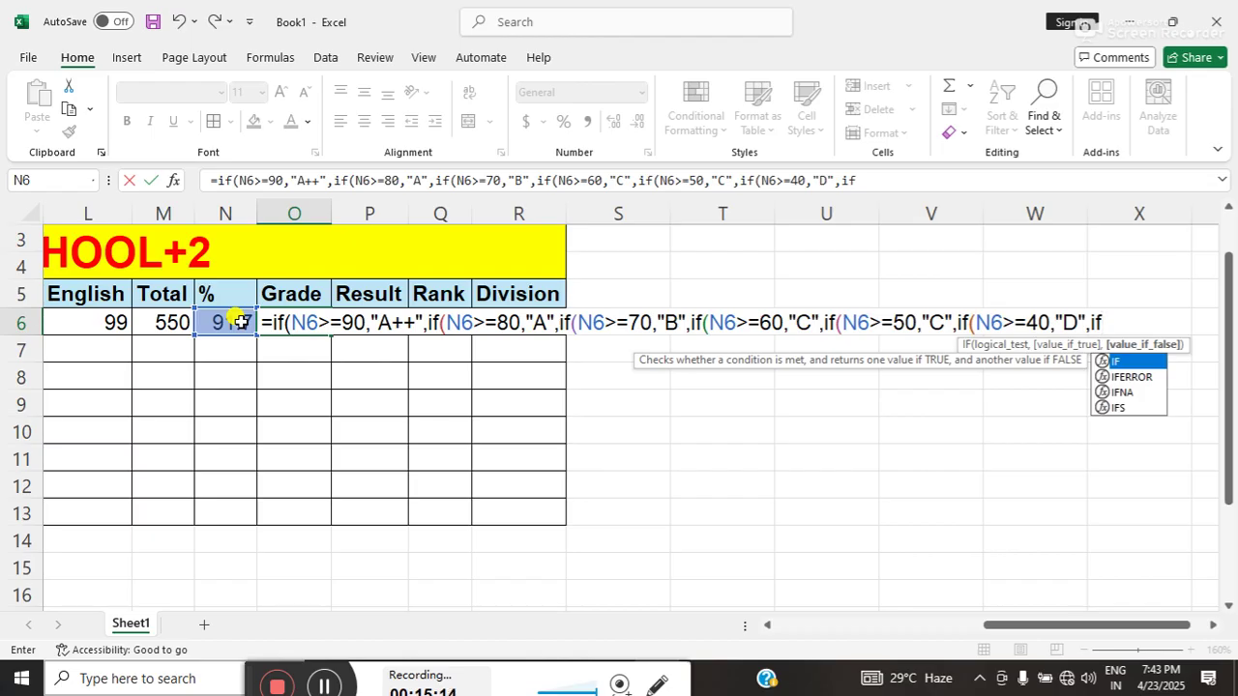
pyautogui.write('(')
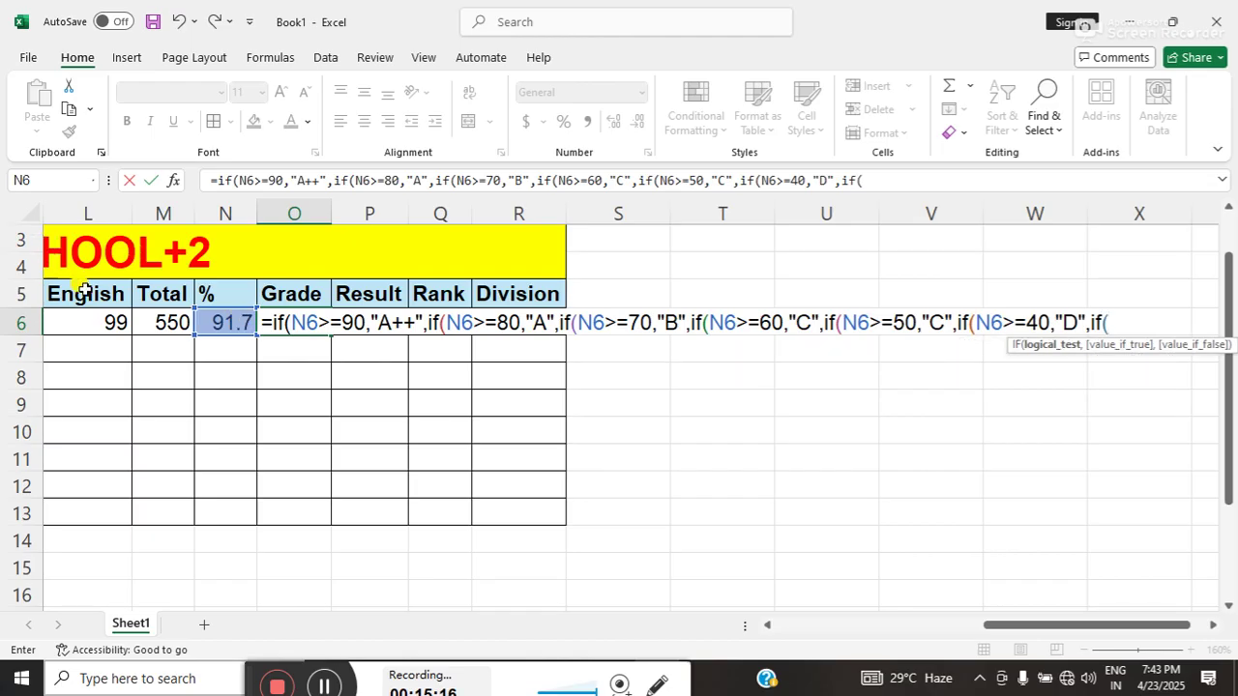
pyautogui.click(219, 318)
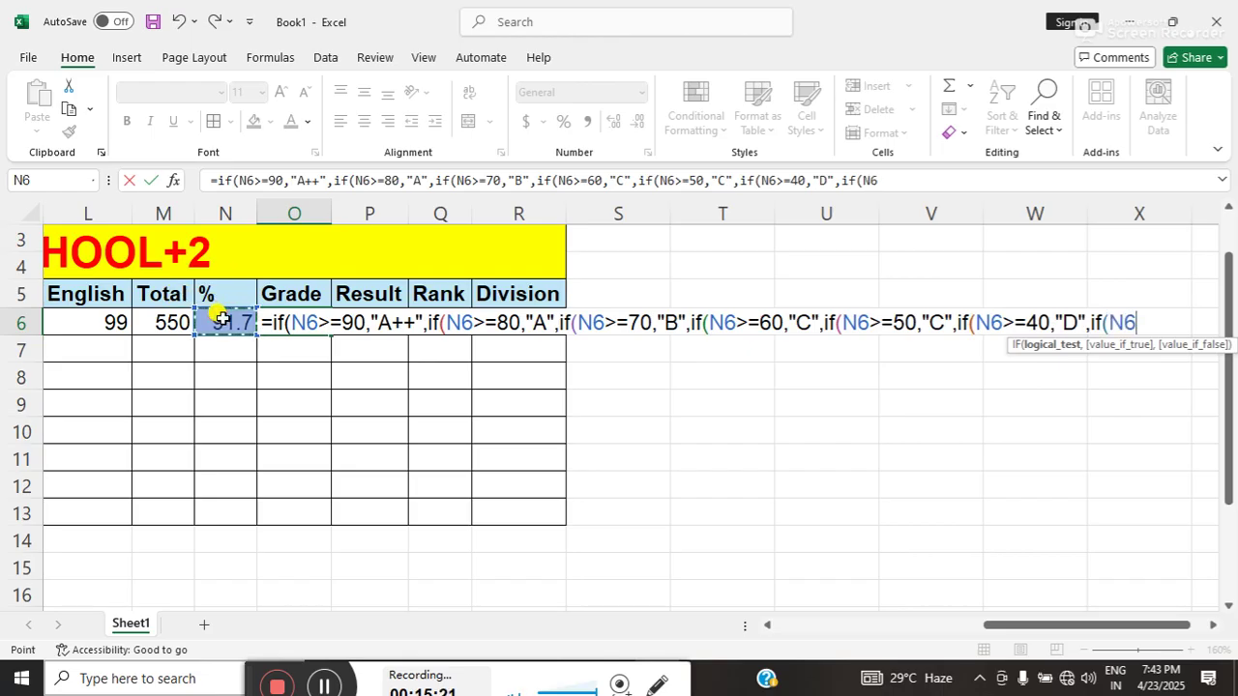
pyautogui.write('>=')
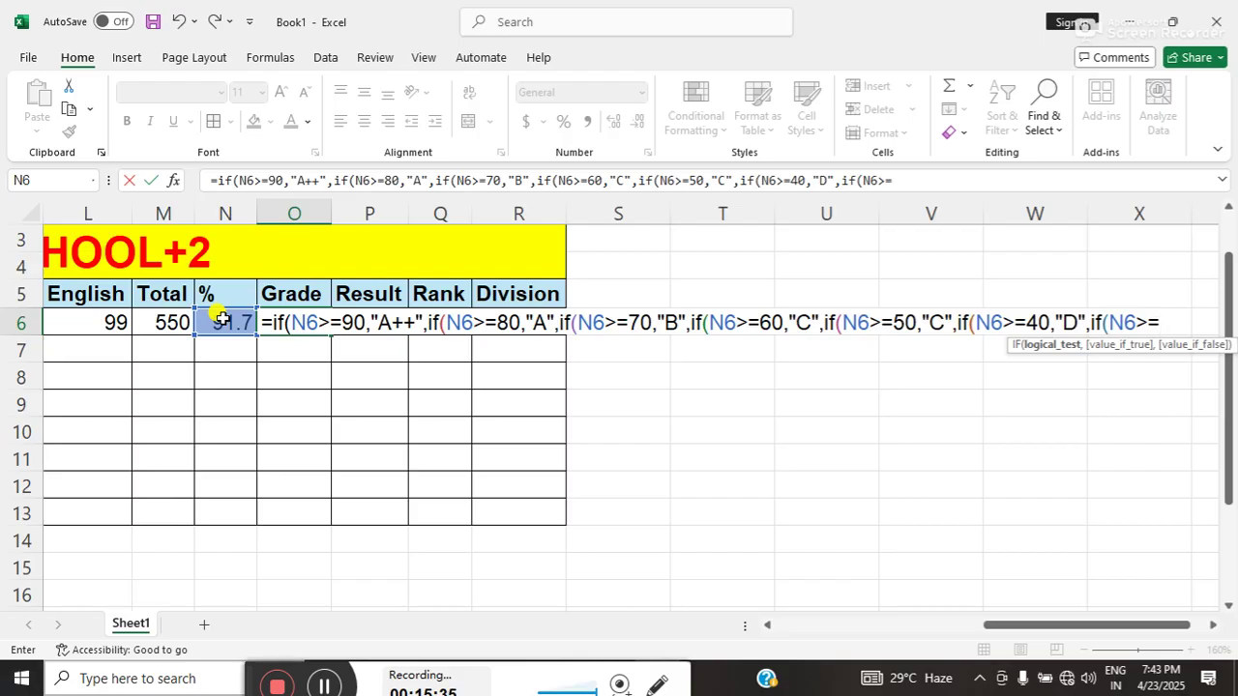
# - Finish the O6 formula with "E" for N6>=33 and "fail" otherwise, closing all parentheses, giving A++
pyautogui.write('33,"')
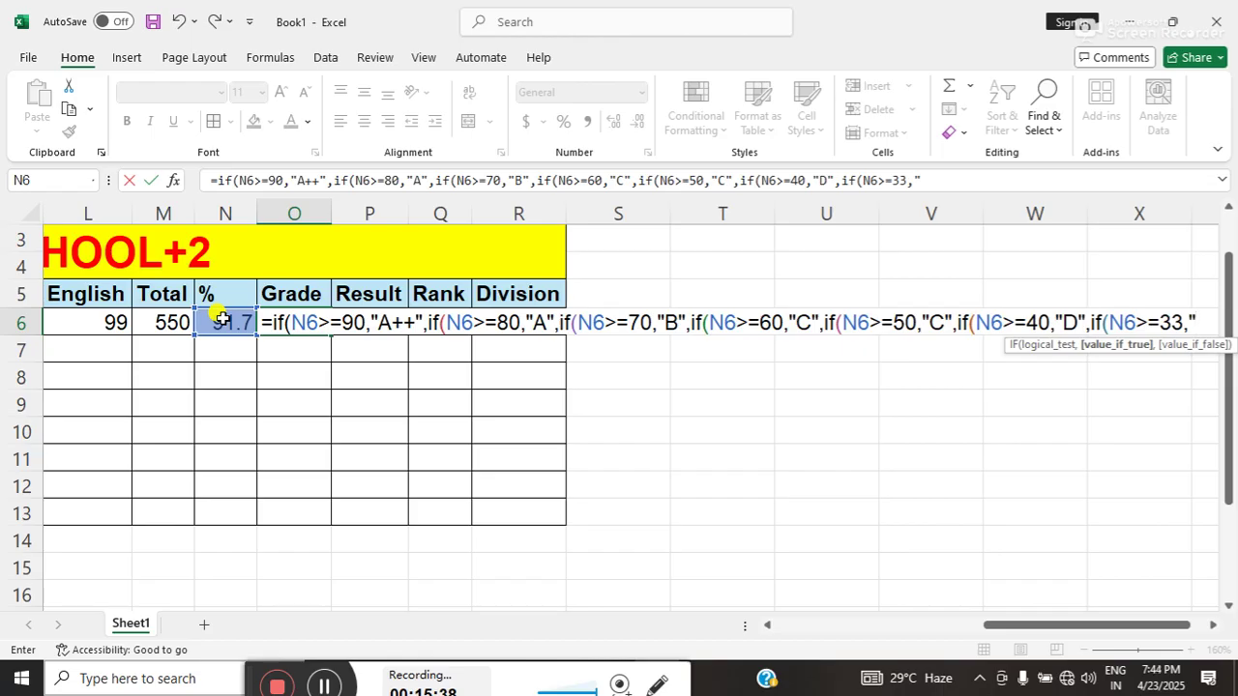
pyautogui.write('E')
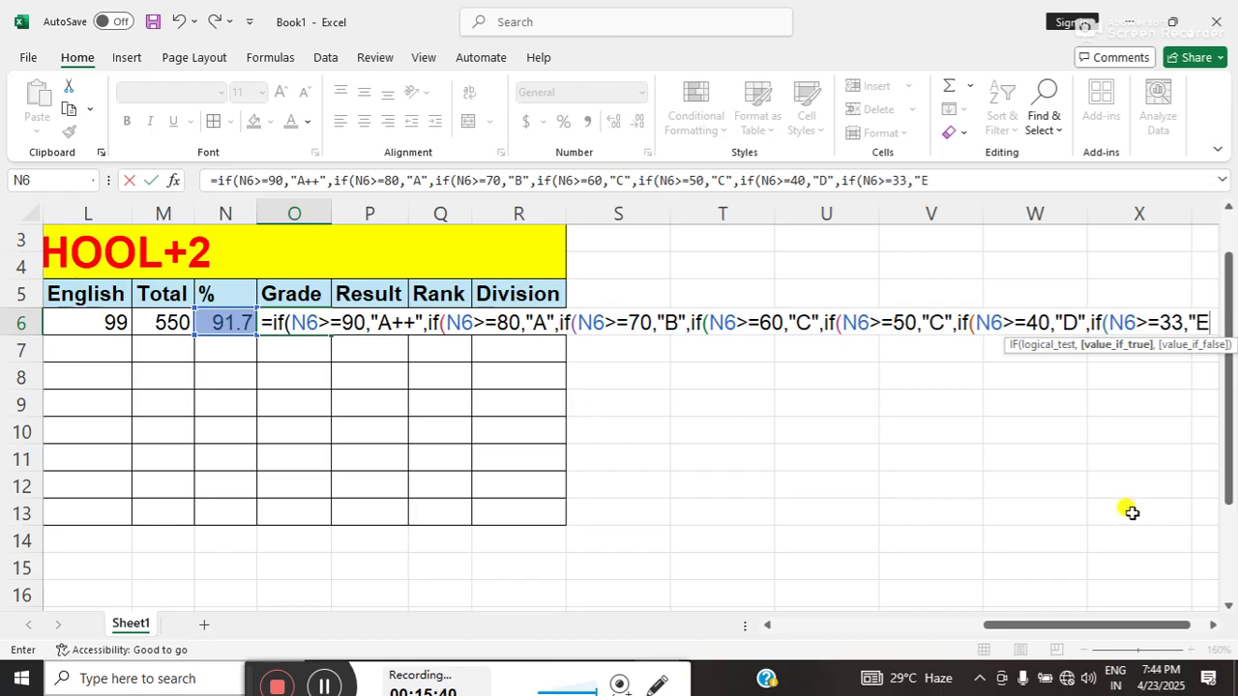
pyautogui.click(1217, 625)
pyautogui.click(1217, 626)
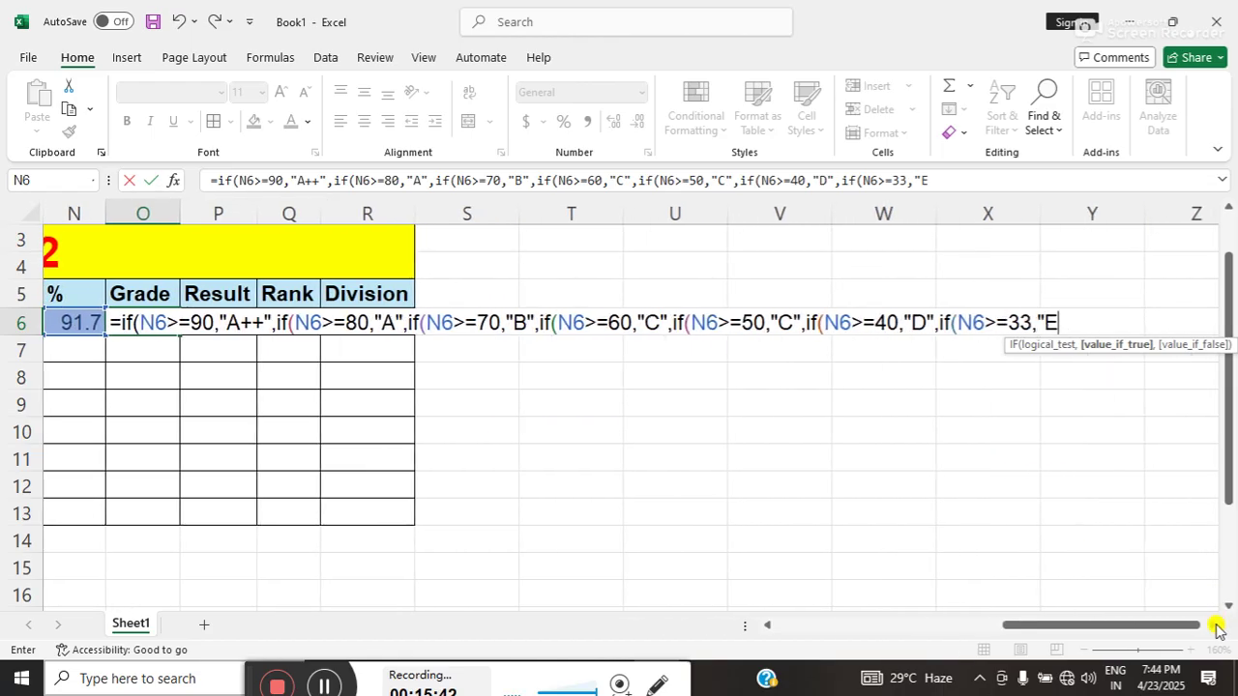
pyautogui.write('"')
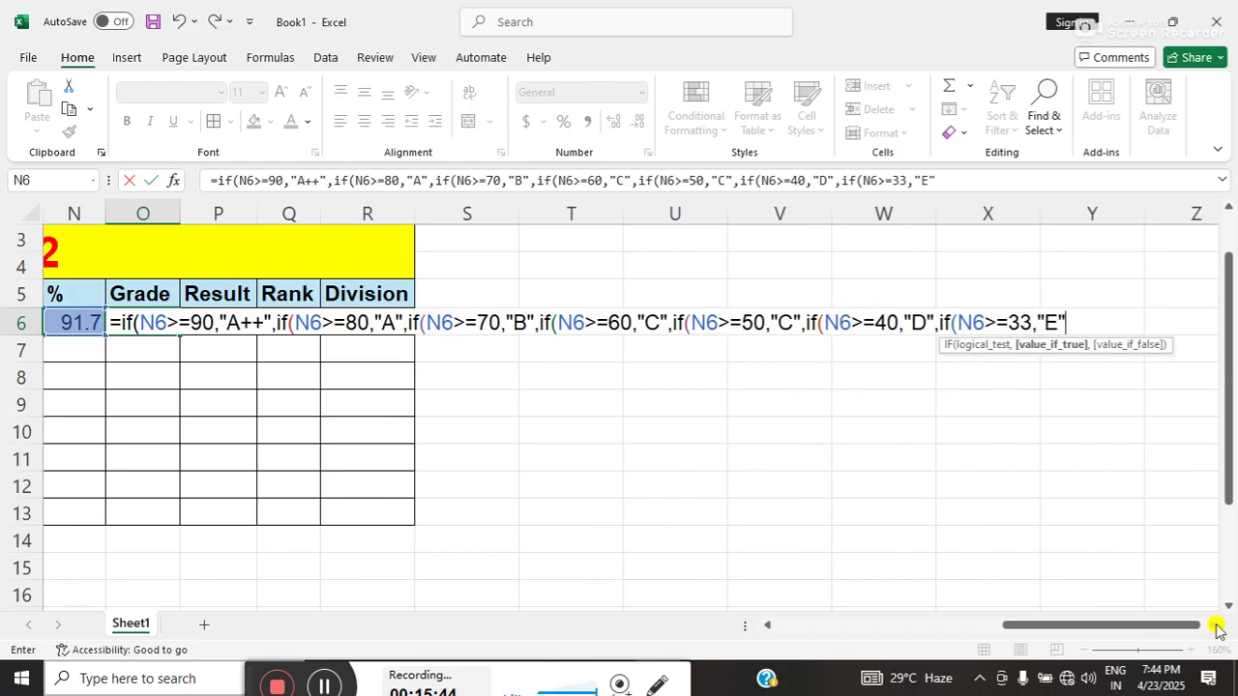
pyautogui.write(',')
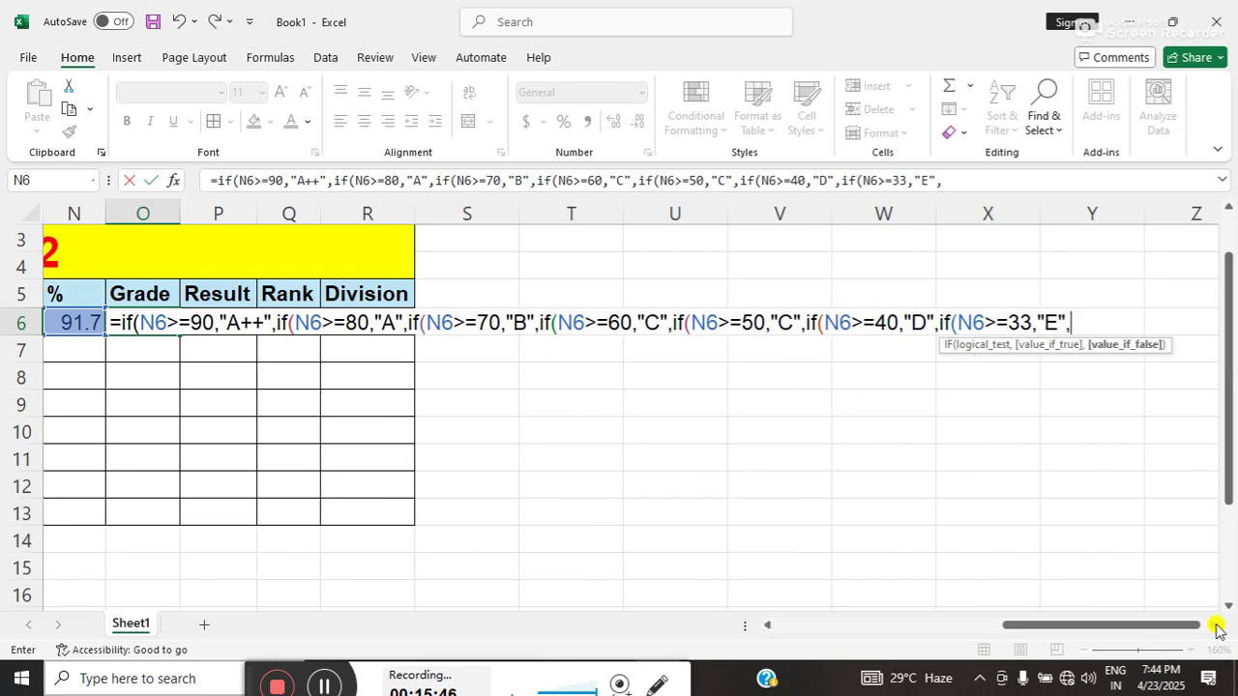
pyautogui.write('"fail')
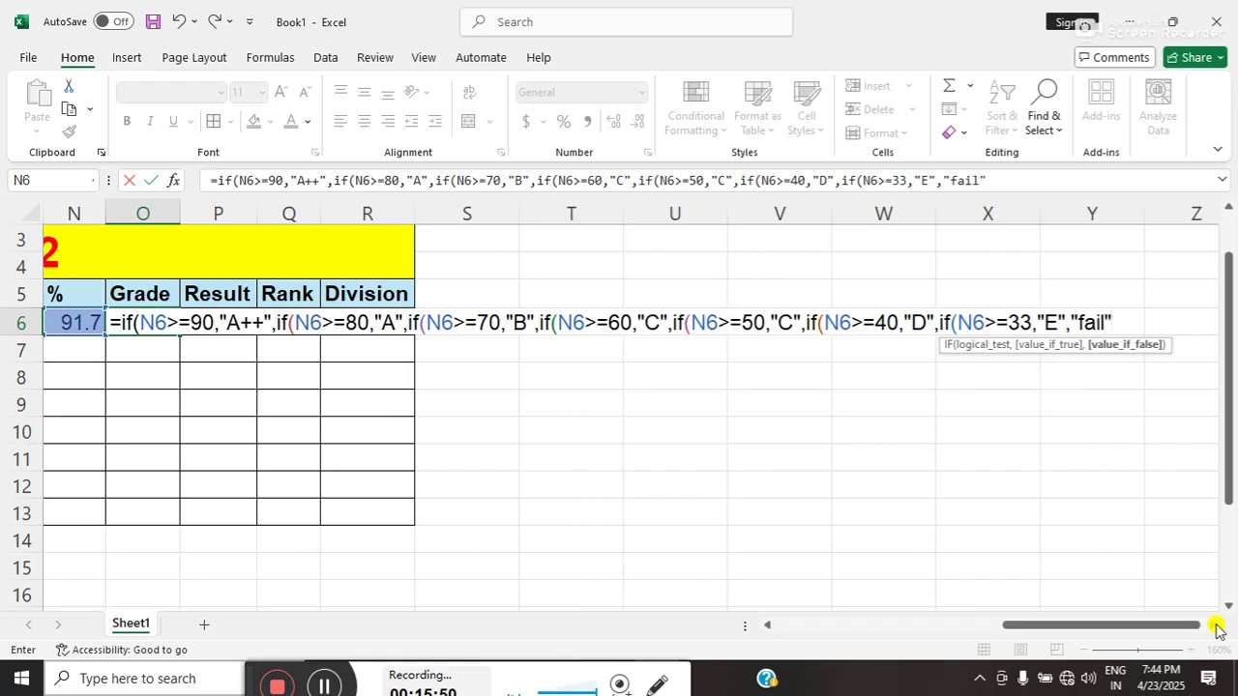
pyautogui.write('")')
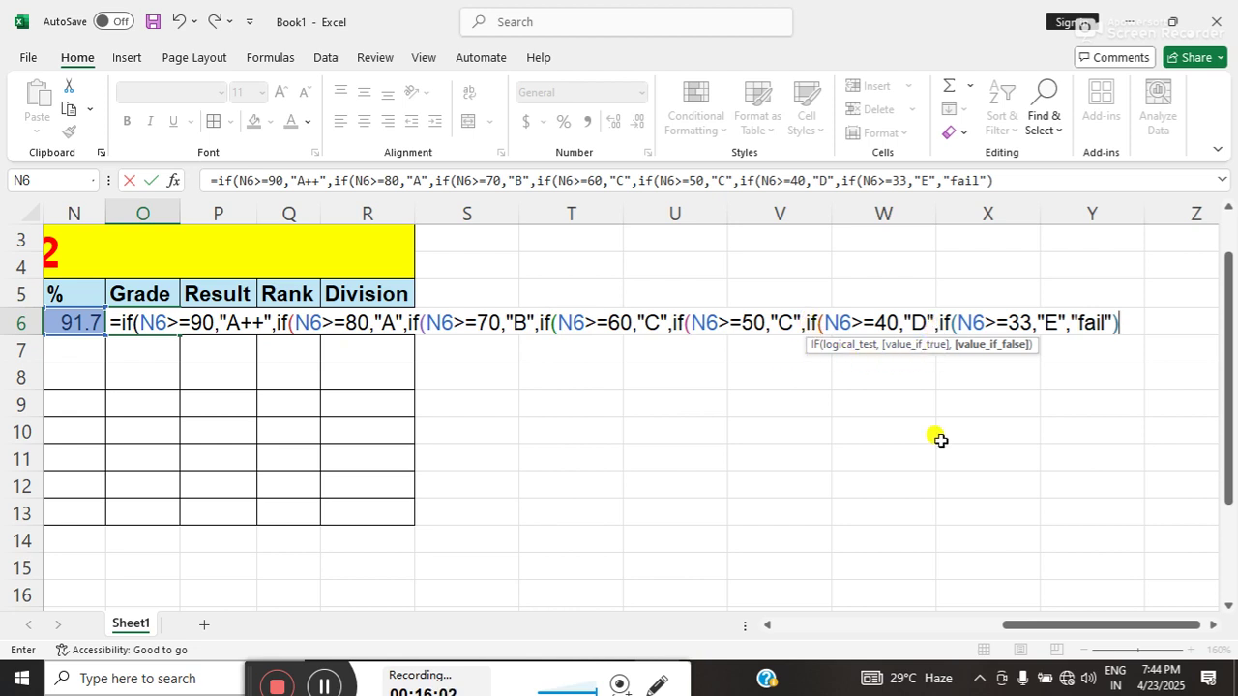
pyautogui.write('))))')
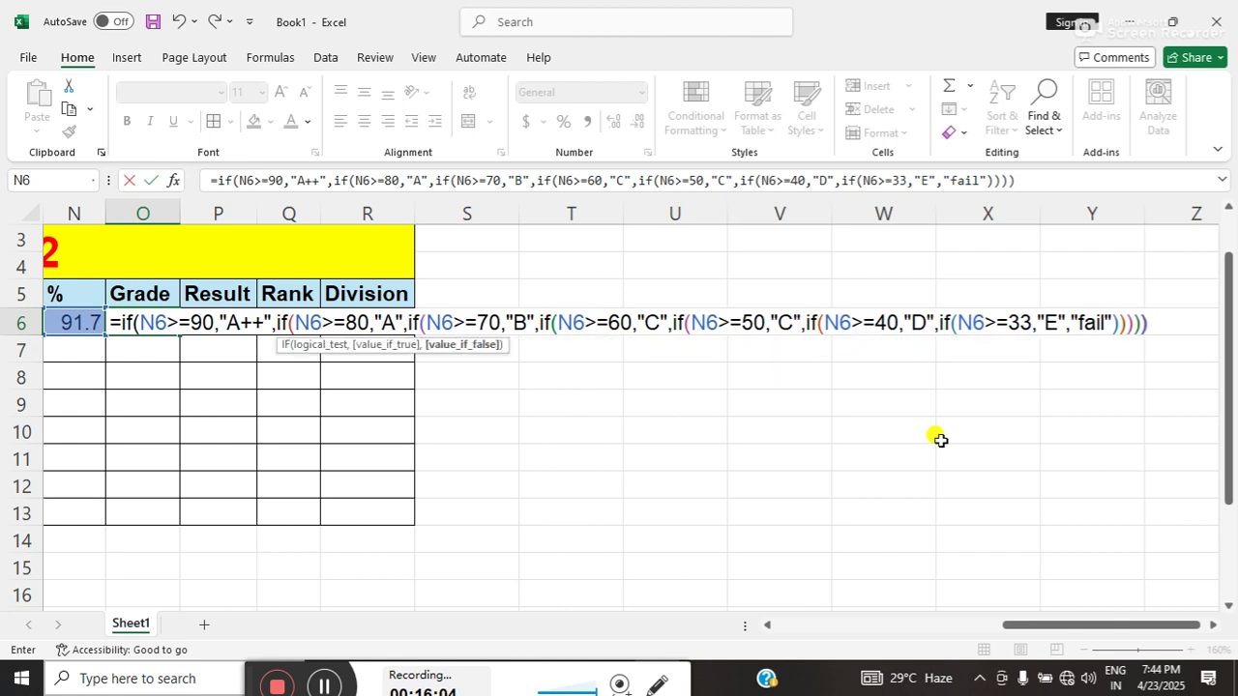
pyautogui.write('))')
pyautogui.press('Return')
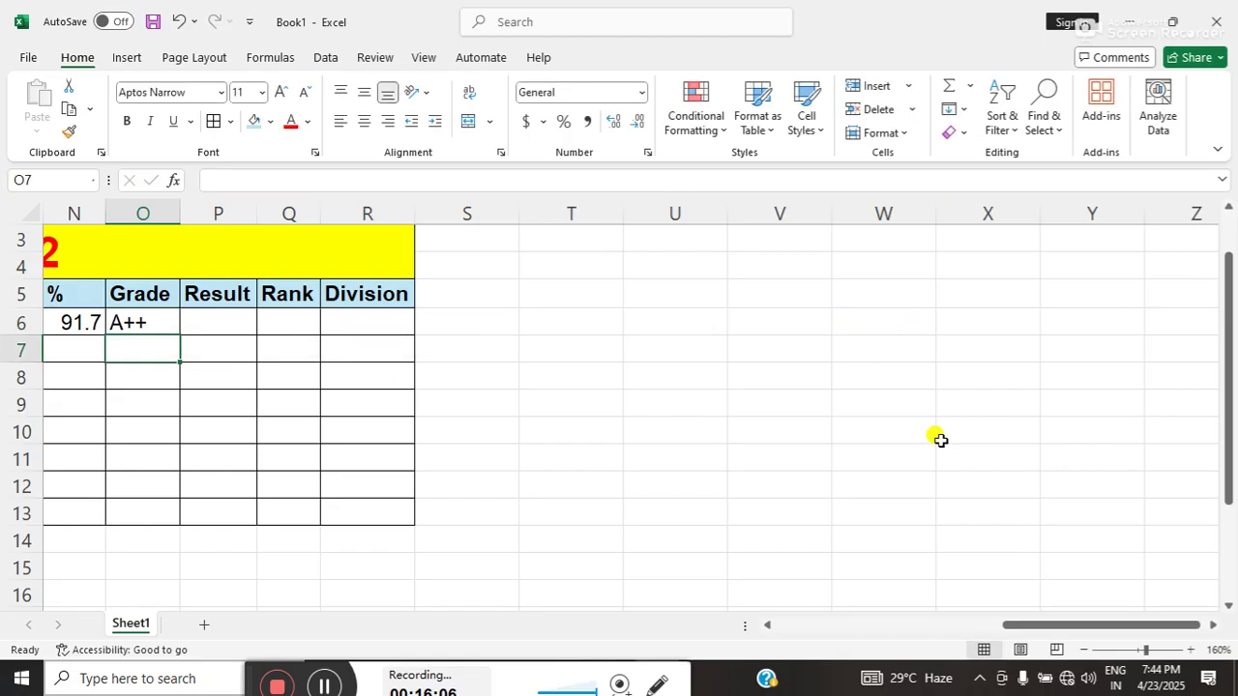
# - Fill the O6 grade formula down to O13, showing fail for the empty rows
pyautogui.click(133, 325)
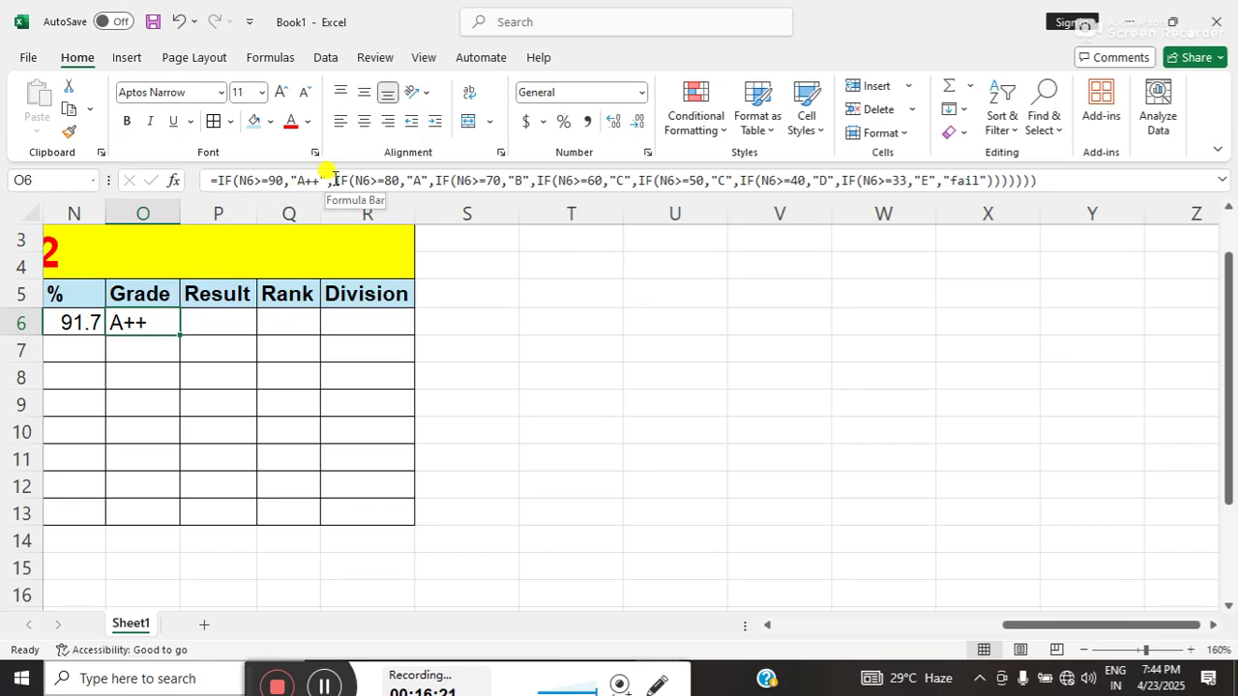
pyautogui.moveTo(1027, 619); pyautogui.dragTo(932, 612)
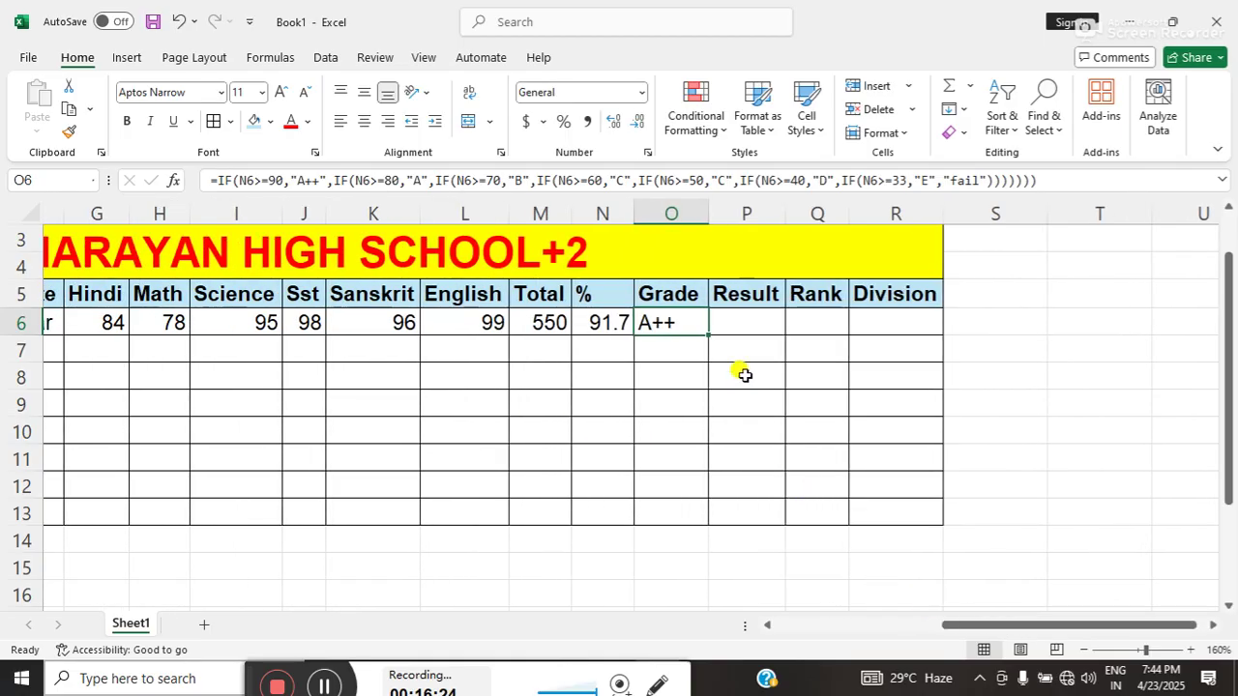
pyautogui.moveTo(707, 331); pyautogui.dragTo(715, 533)
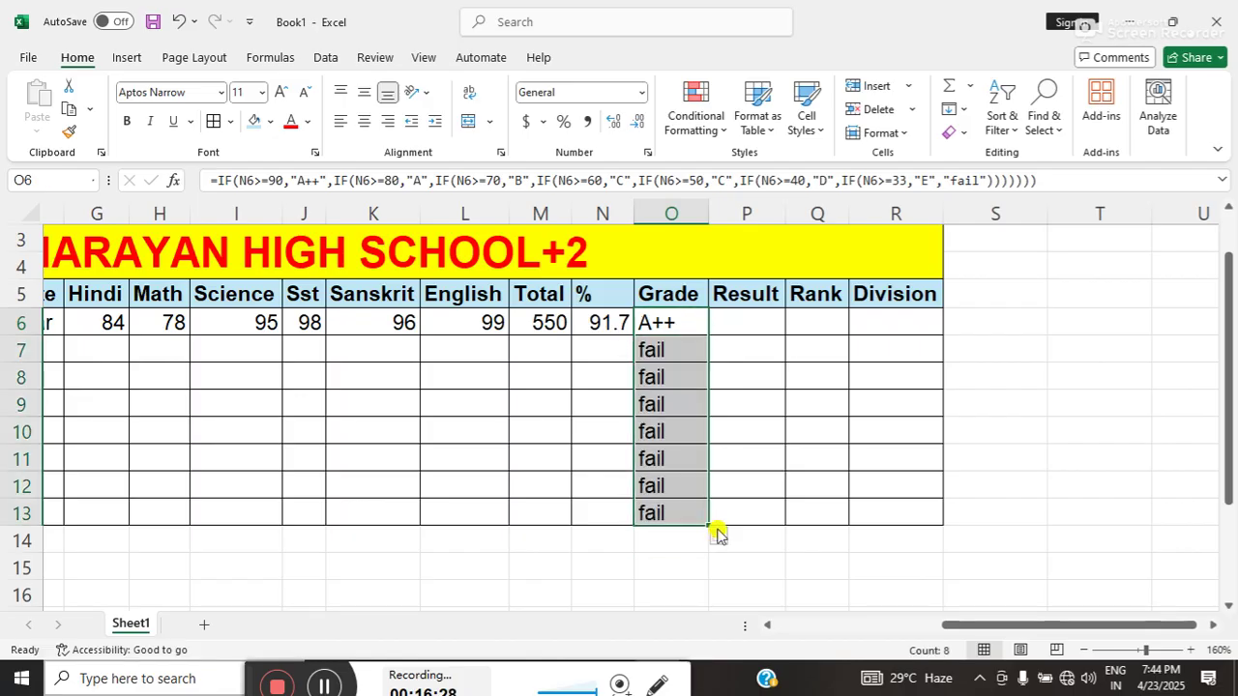
# - Copy the percentage (N6) and total (M6) formulas down to row 13
pyautogui.click(586, 327)
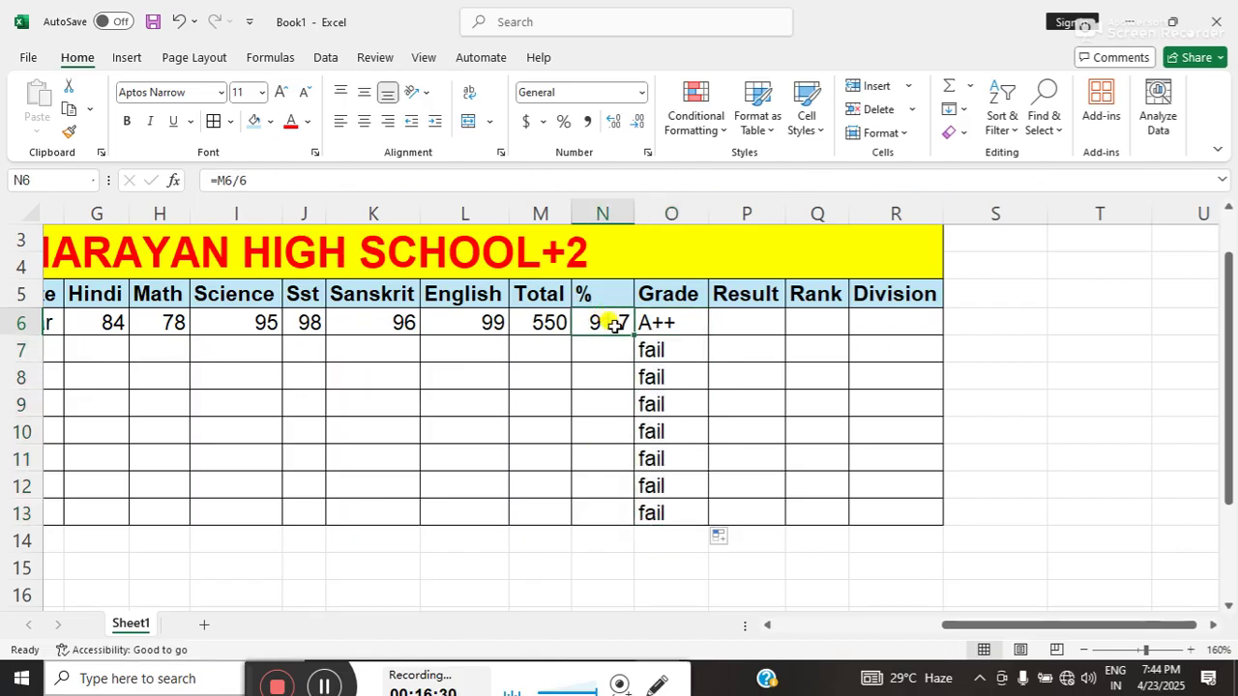
pyautogui.moveTo(631, 333); pyautogui.dragTo(618, 516)
pyautogui.click(534, 311)
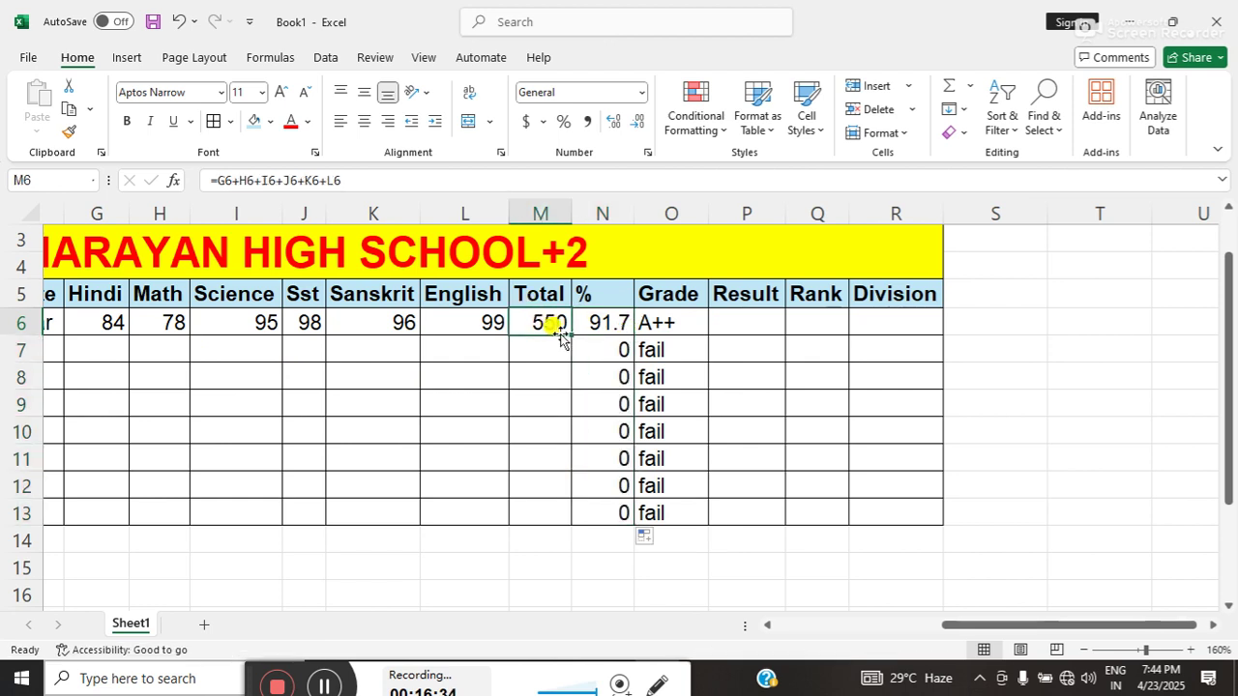
pyautogui.moveTo(567, 332); pyautogui.dragTo(539, 518)
# - Enter the second student's English 78, Sanskrit 98 and Sst 68 marks in row 7
pyautogui.click(475, 351)
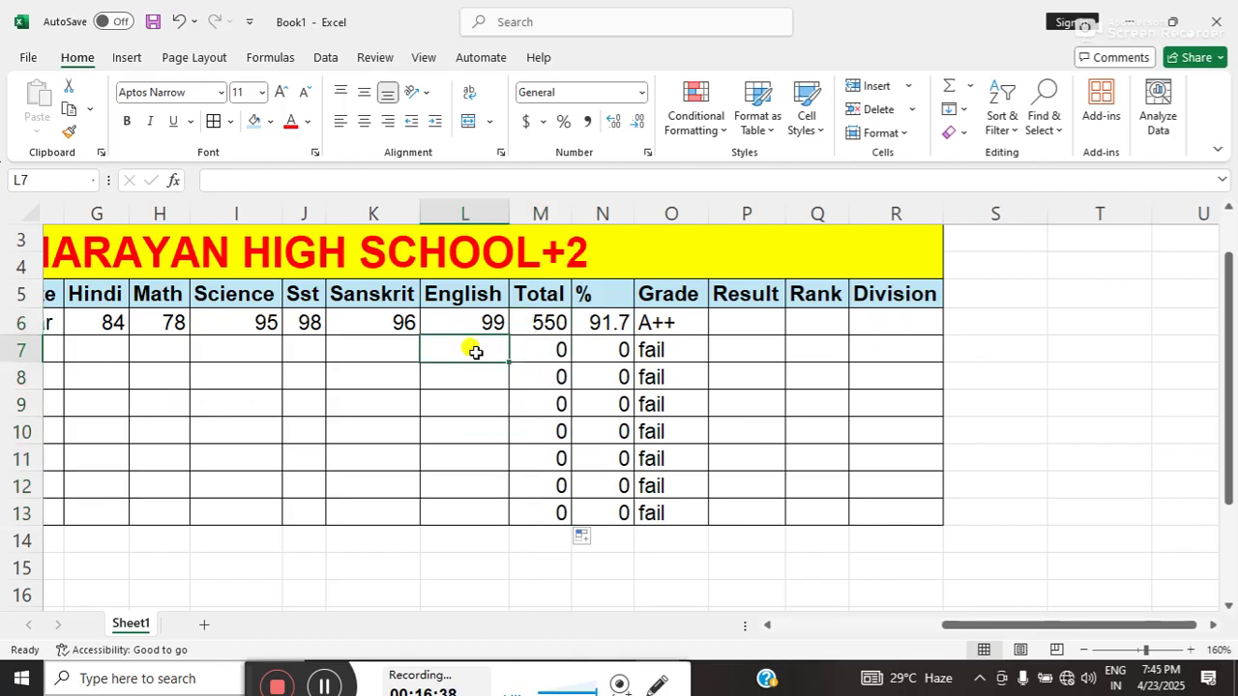
pyautogui.write('78')
pyautogui.press('Left')
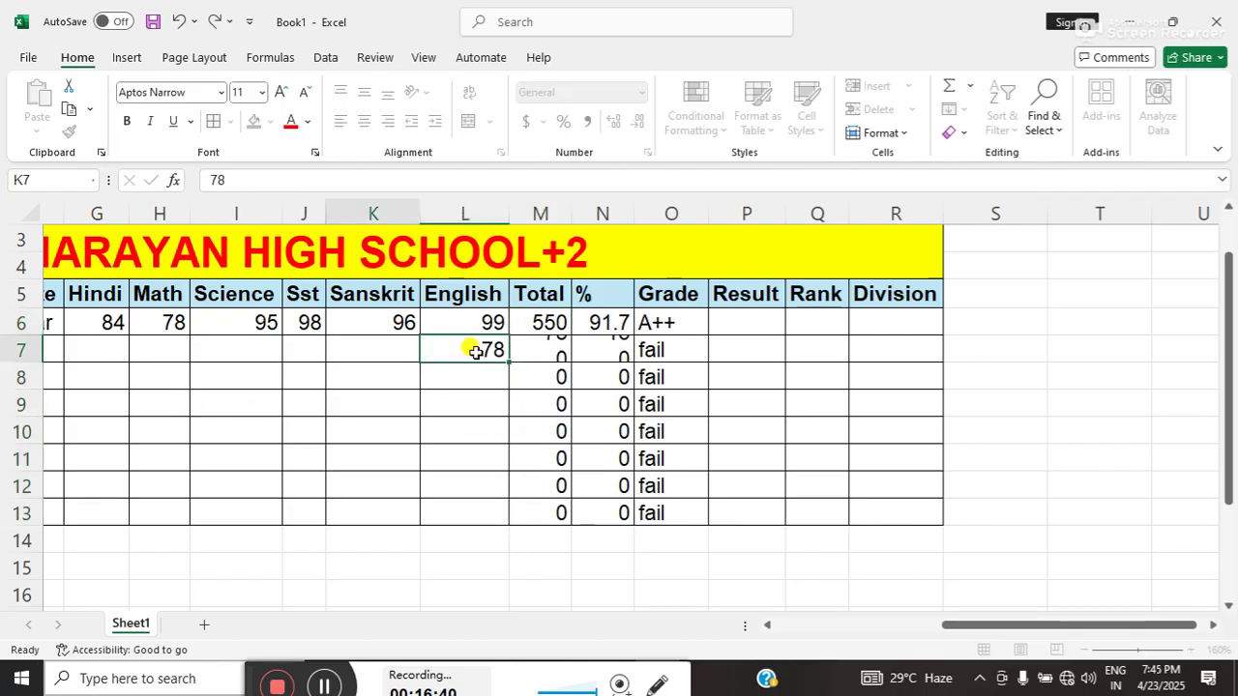
pyautogui.write('98')
pyautogui.press('Left')
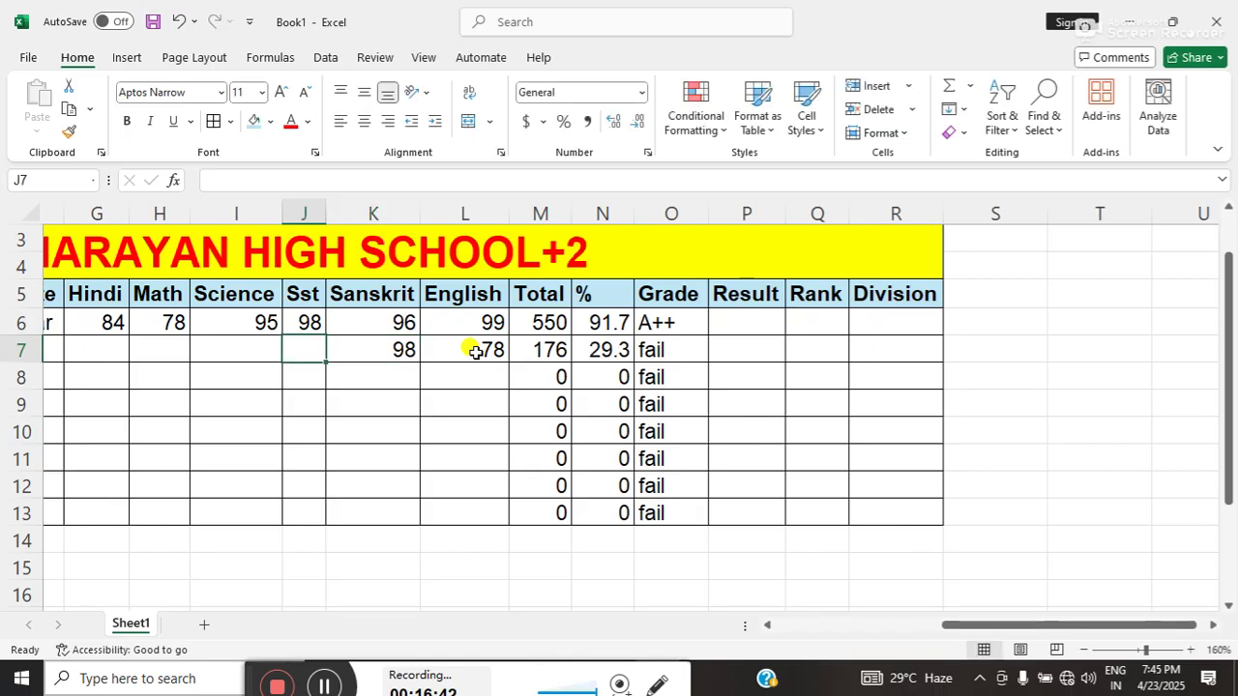
pyautogui.write('68')
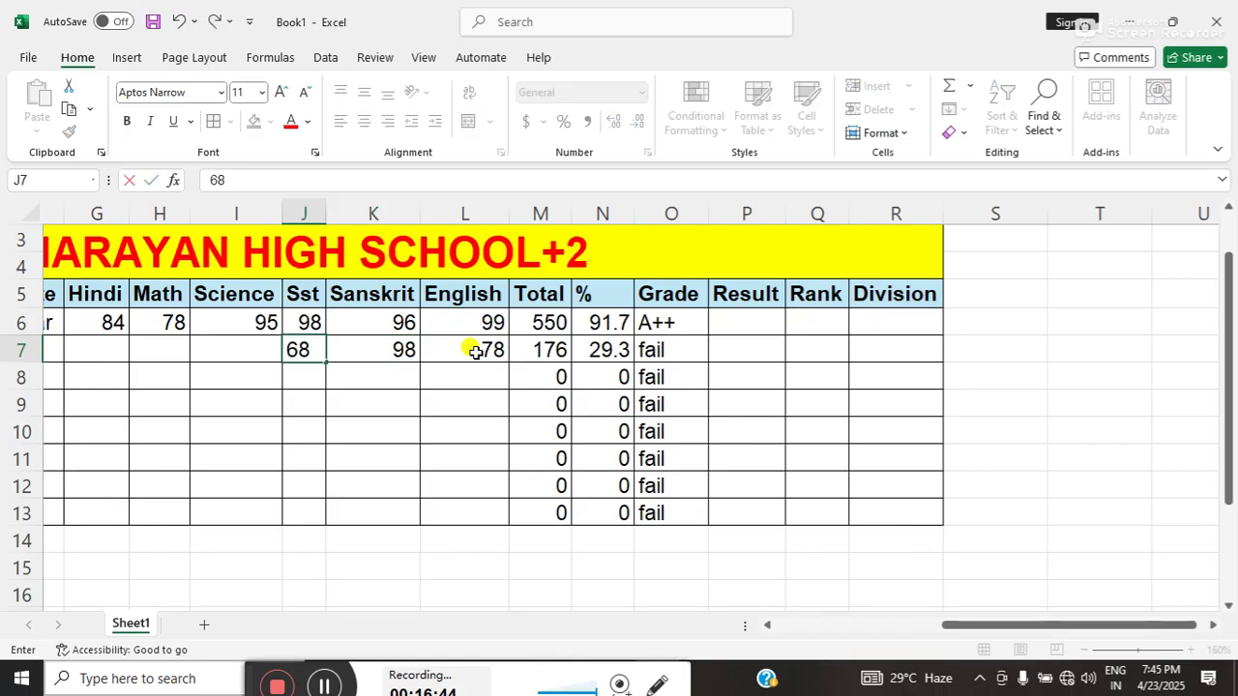
pyautogui.write('59')
pyautogui.press('BackSpace')
pyautogui.press('BackSpace')
pyautogui.press('Left')
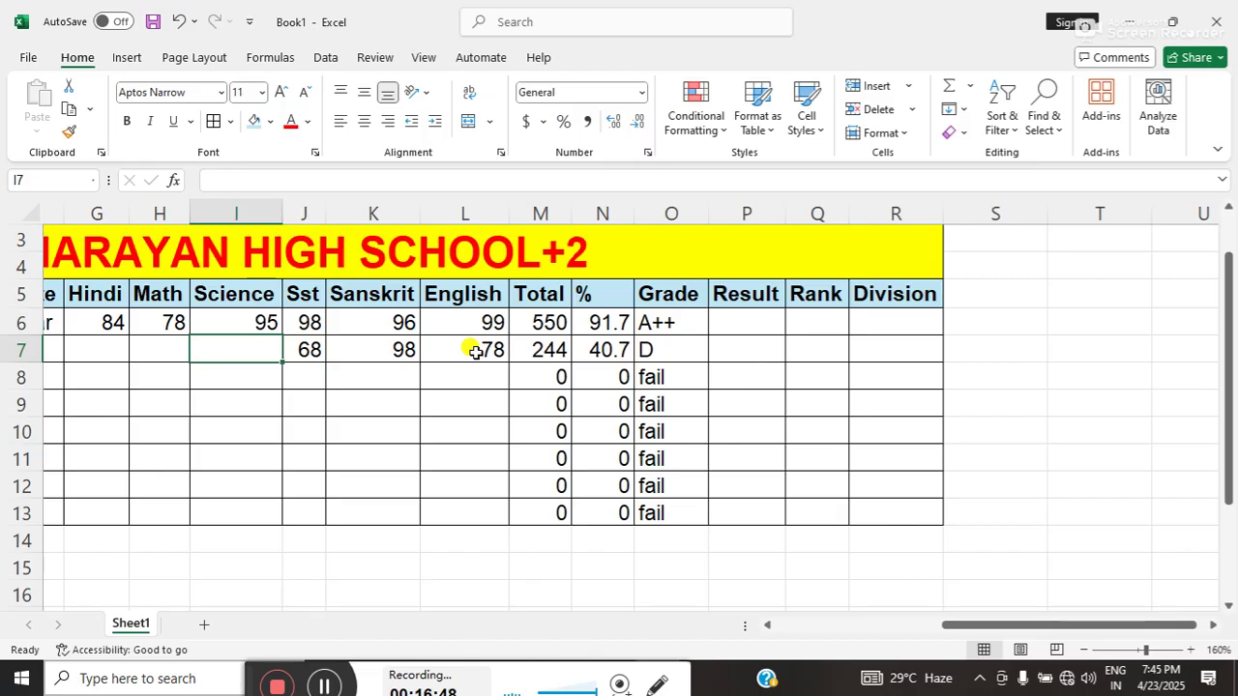
# - Enter Science 58, Math 88 and Hindi 99, then check the 81.5% and grade A results
pyautogui.write('58')
pyautogui.press('Left')
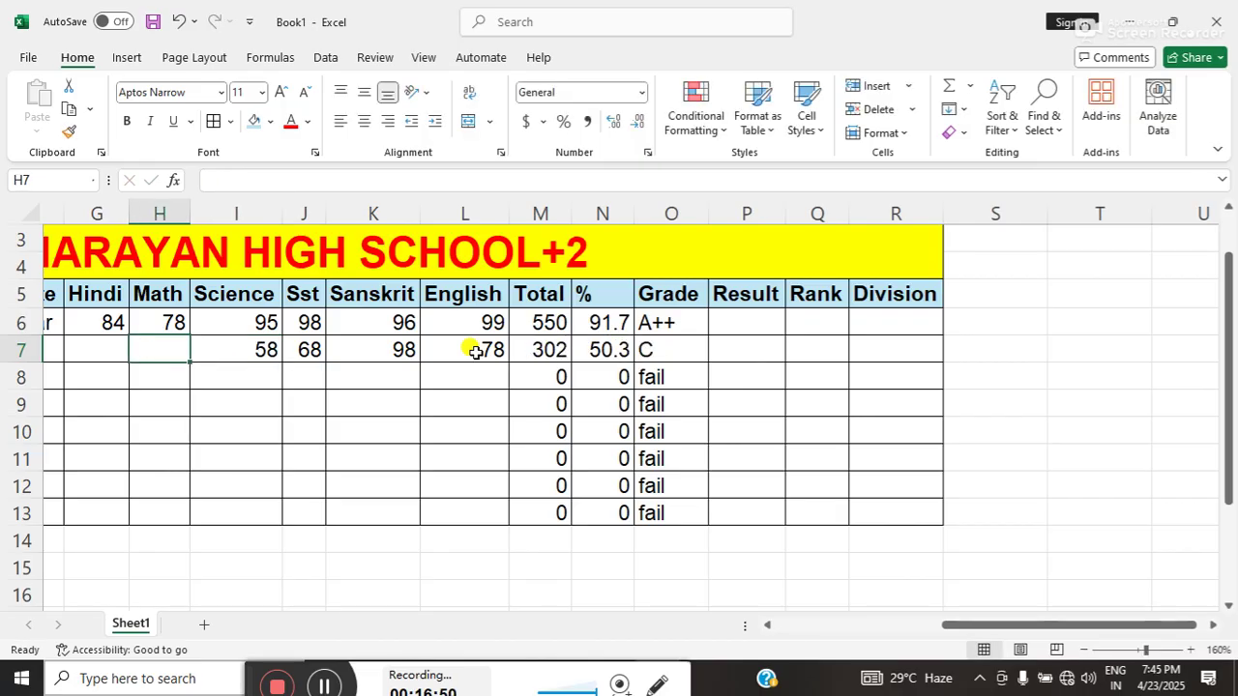
pyautogui.write('88')
pyautogui.press('Left')
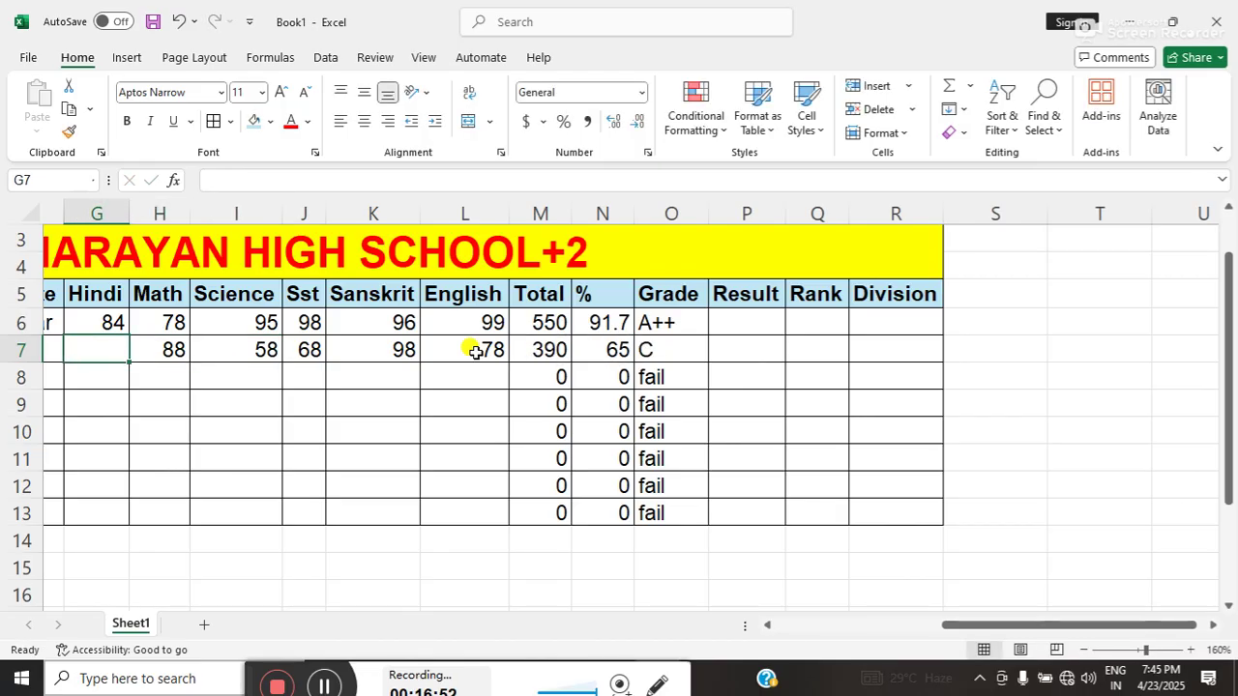
pyautogui.write('99')
pyautogui.press('Left')
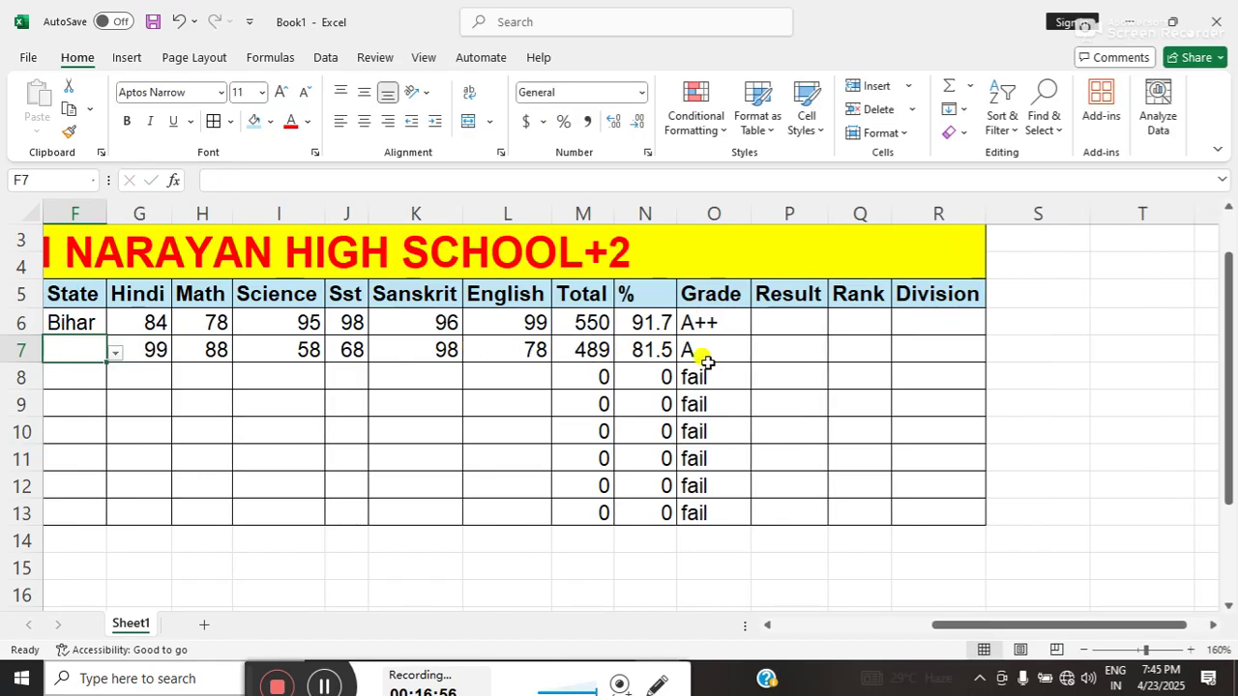
pyautogui.click(648, 351)
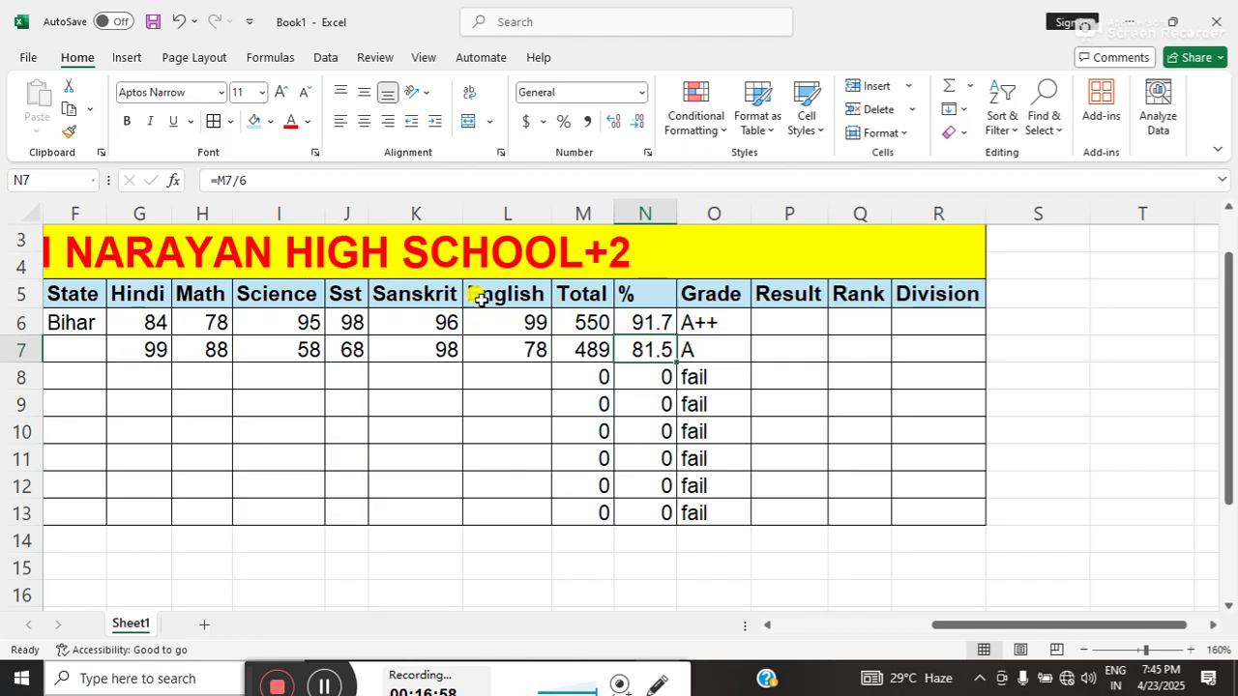
pyautogui.click(692, 350)
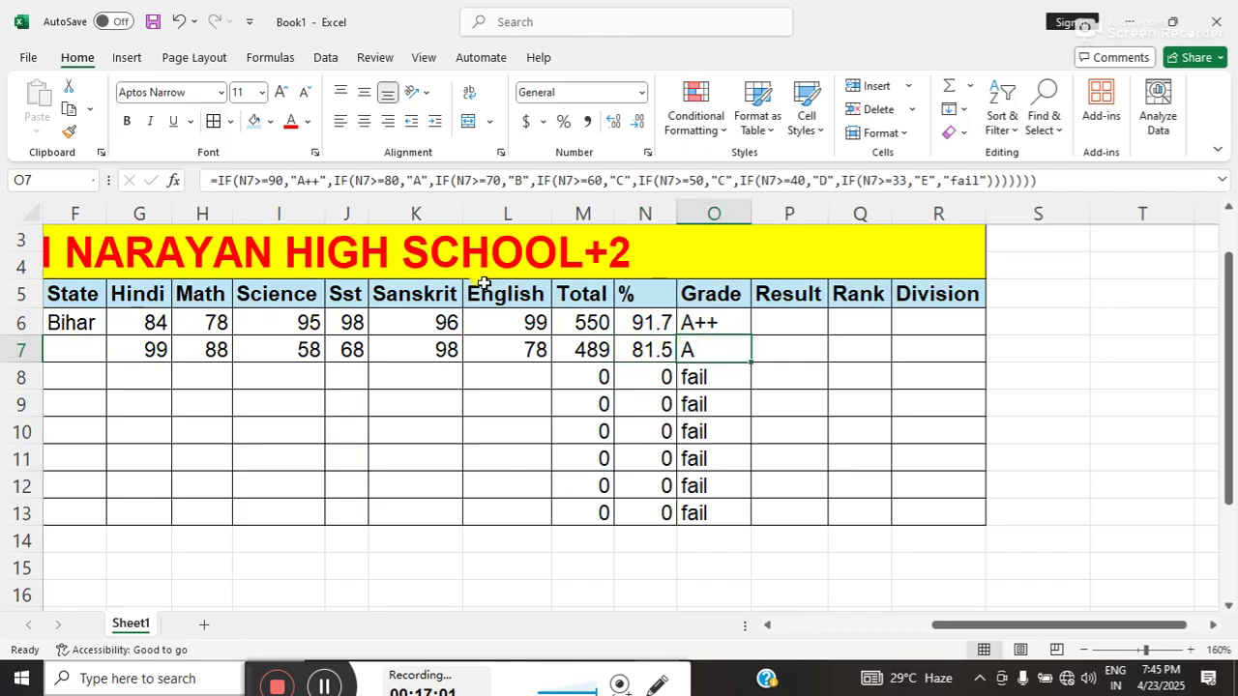
pyautogui.click(767, 329)
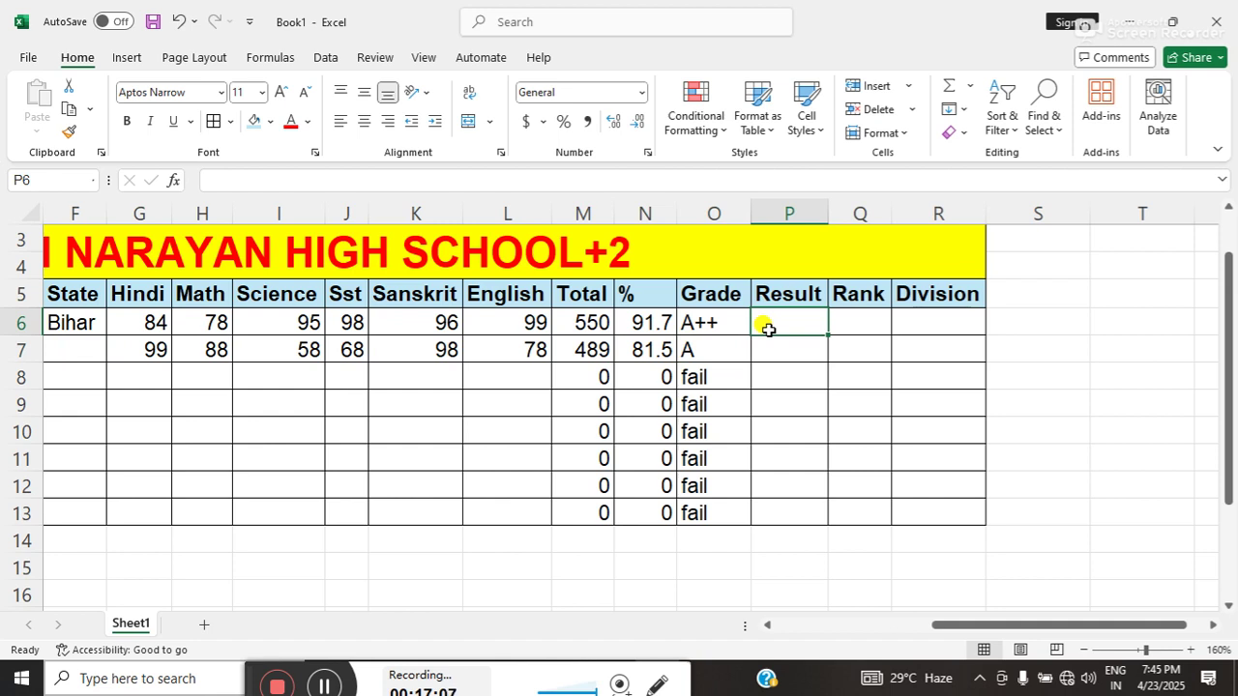
# - Enter =IF(MIN(N6)>33,"Pass","Fail") in P6 and copy it down to P13
pyautogui.write('=i')
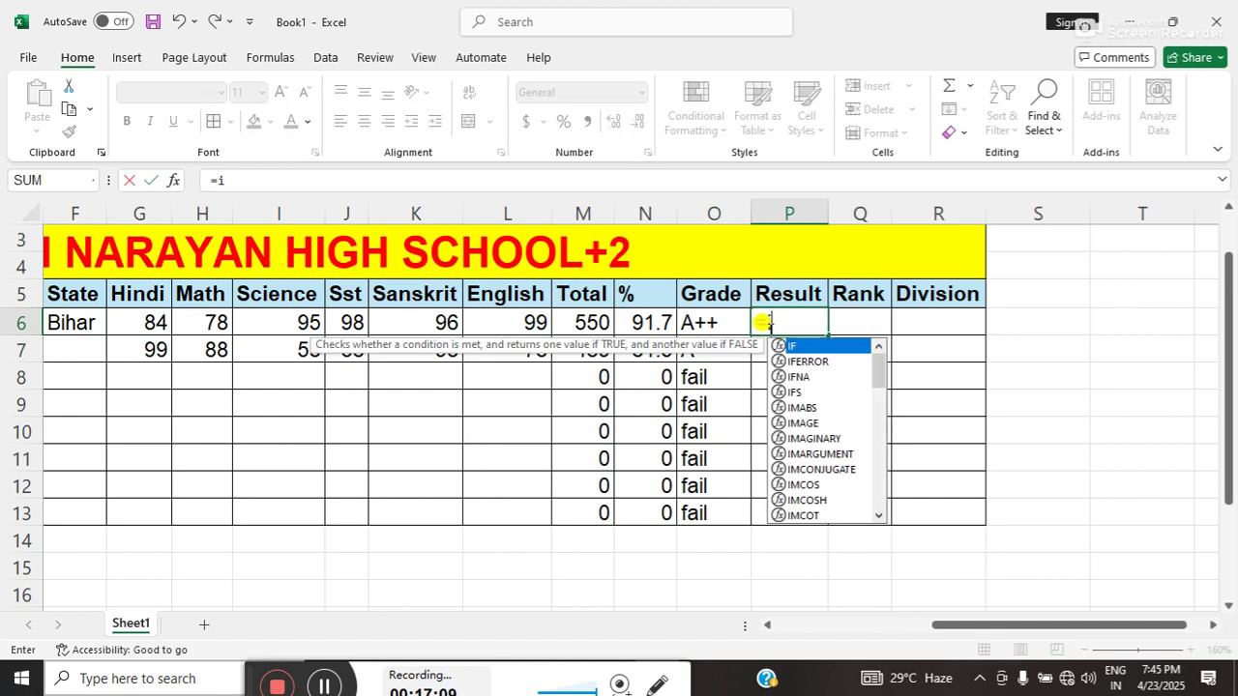
pyautogui.write('f(')
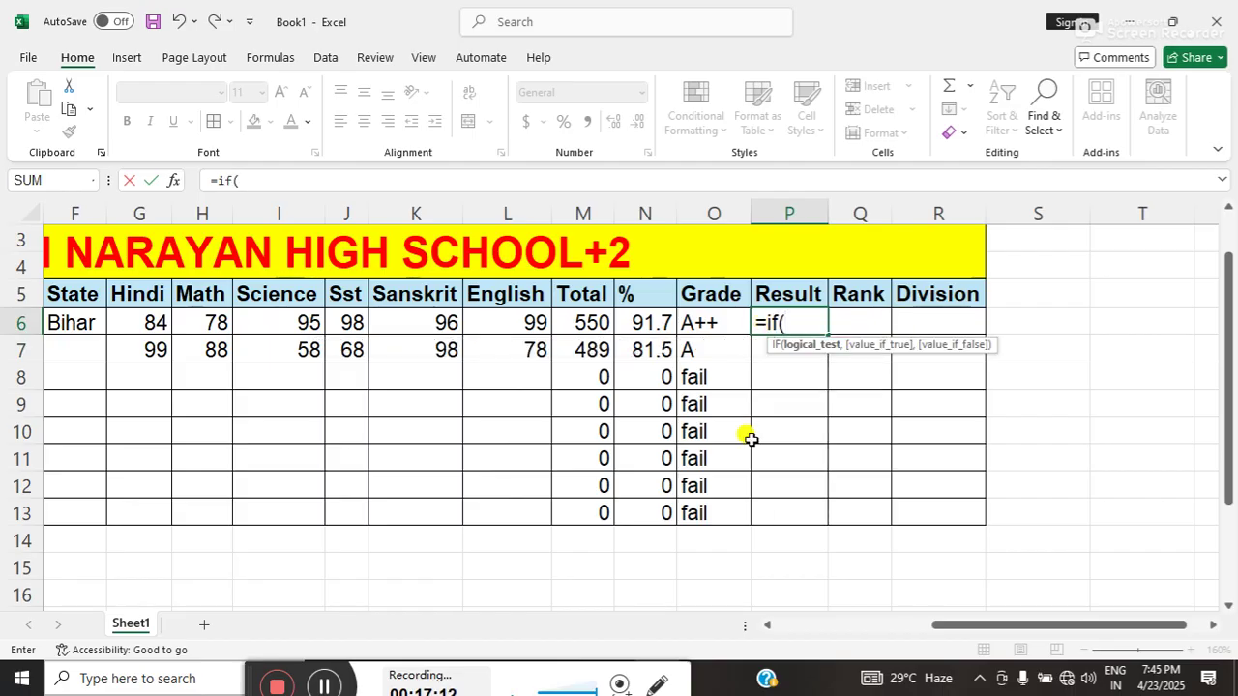
pyautogui.write('min')
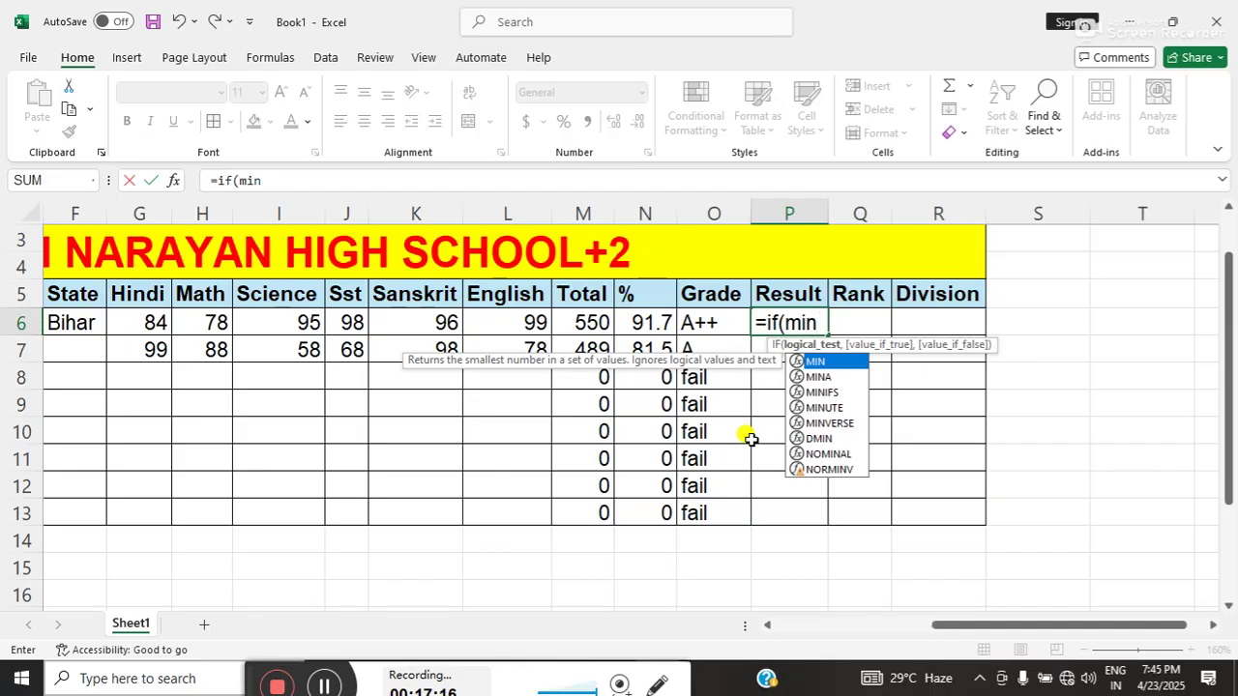
pyautogui.write('(')
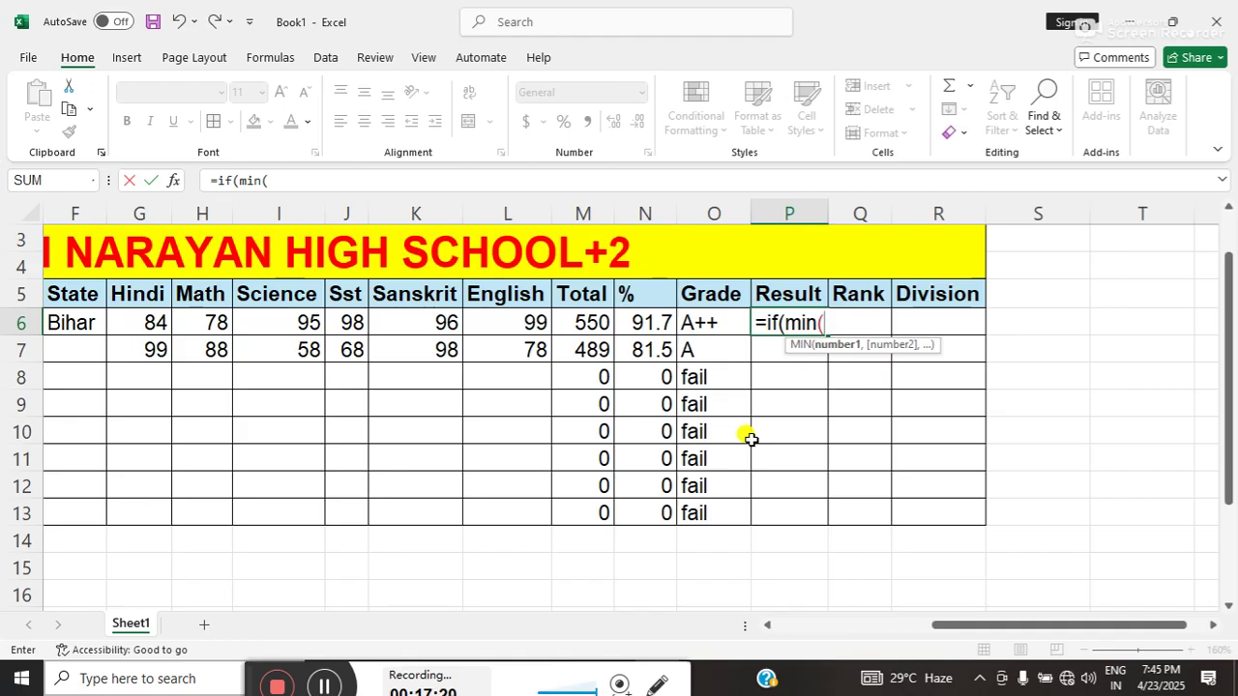
pyautogui.click(642, 326)
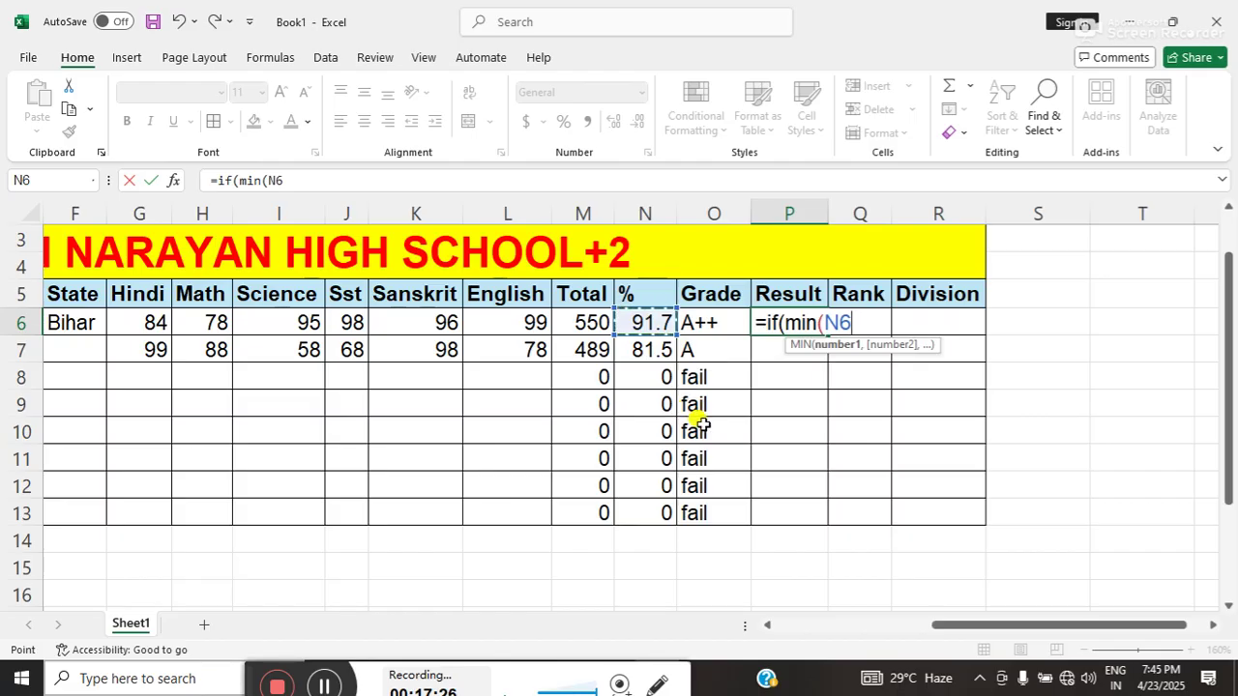
pyautogui.write(')')
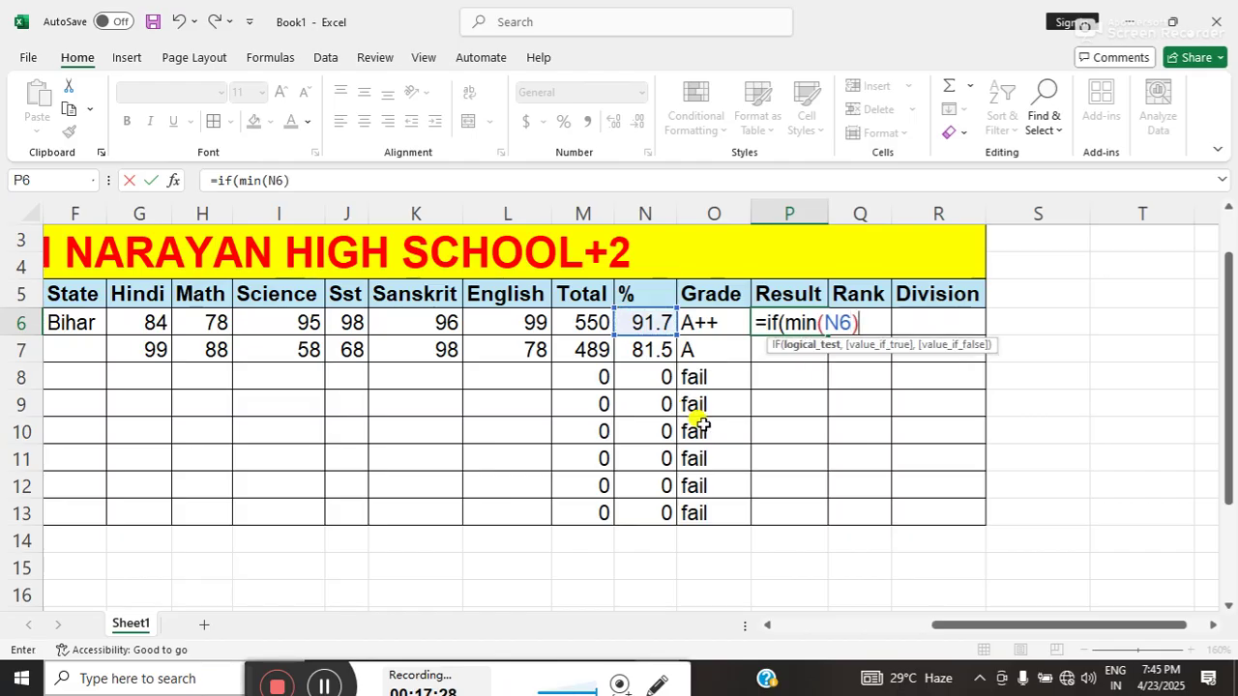
pyautogui.write('>33')
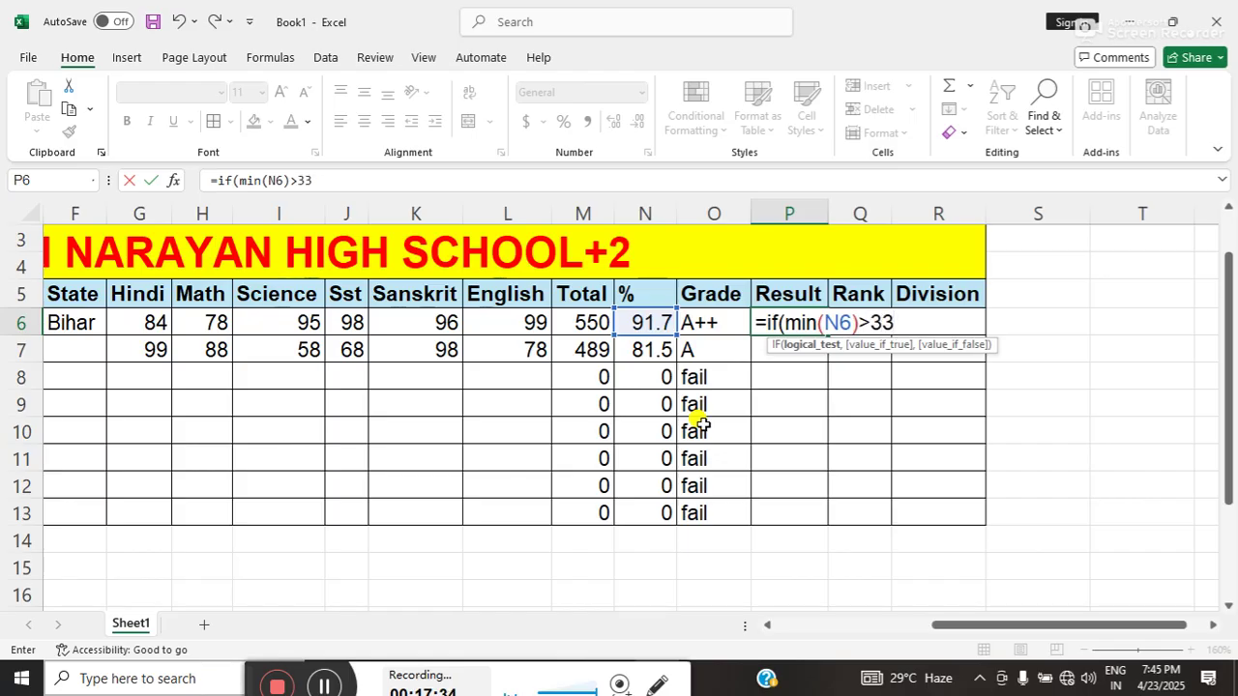
pyautogui.write(',"')
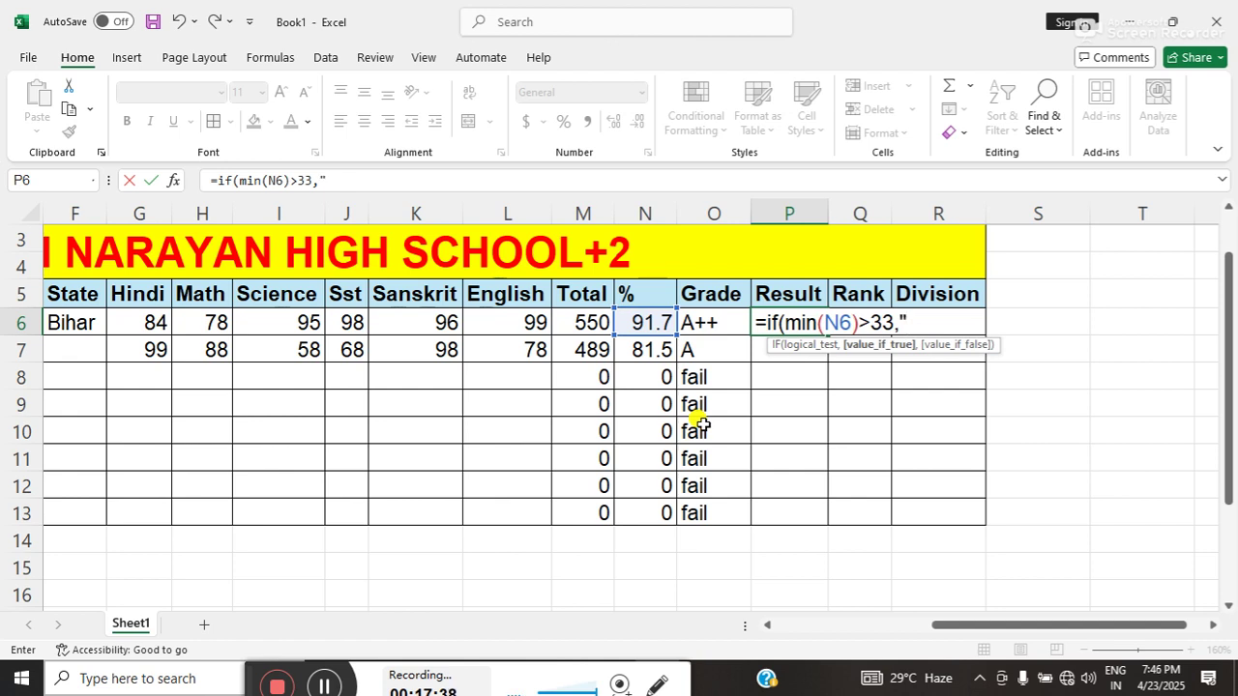
pyautogui.write('p')
pyautogui.press('BackSpace')
pyautogui.write('Pass"')
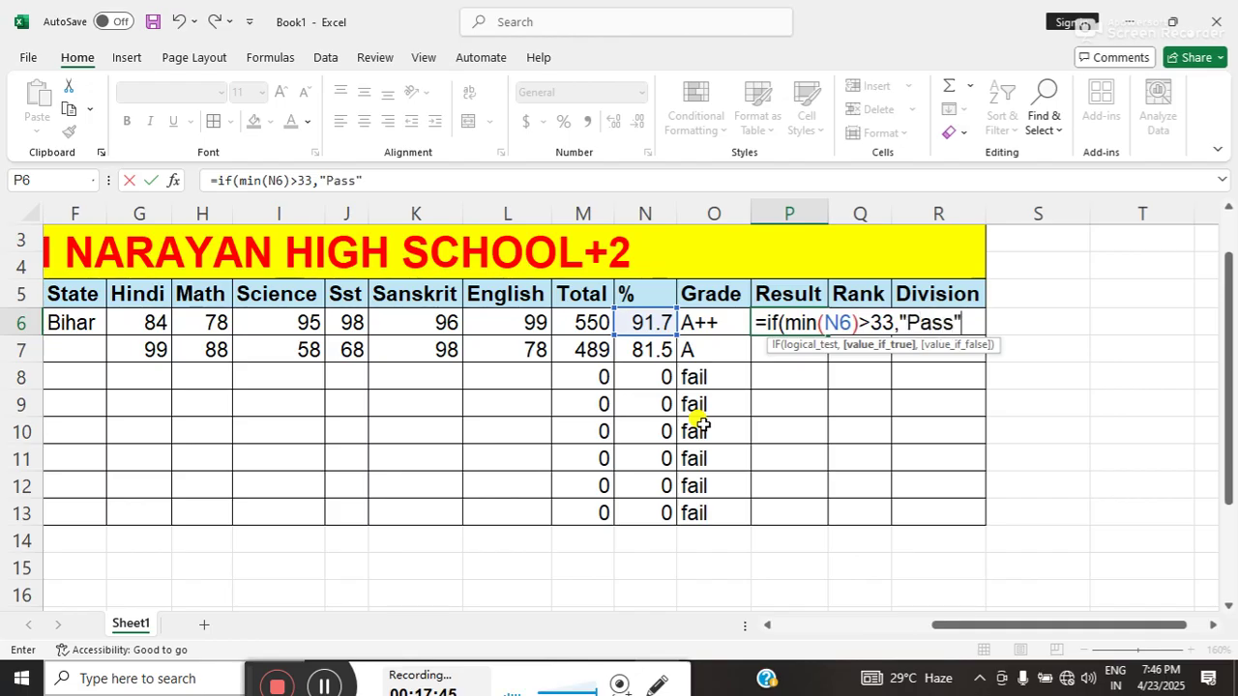
pyautogui.write(',')
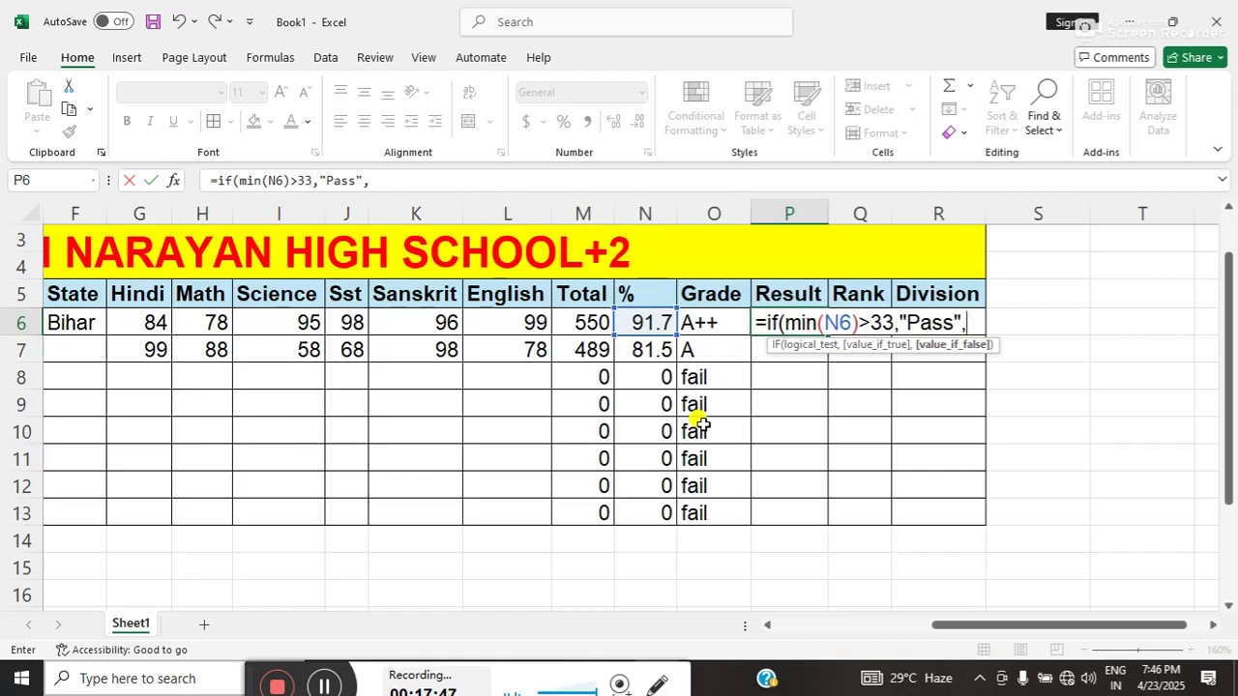
pyautogui.write('"fail')
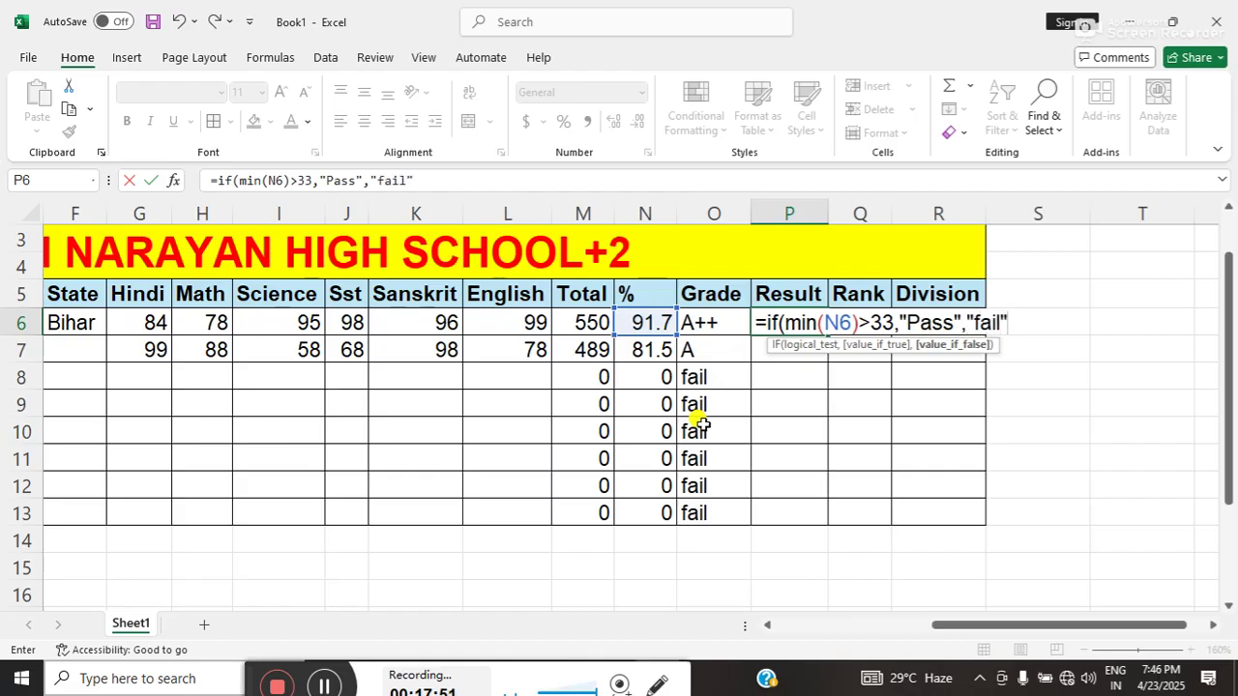
pyautogui.press('BackSpace')
pyautogui.press('BackSpace')
pyautogui.press('BackSpace')
pyautogui.press('BackSpace')
pyautogui.press('BackSpace')
pyautogui.write('Fail')
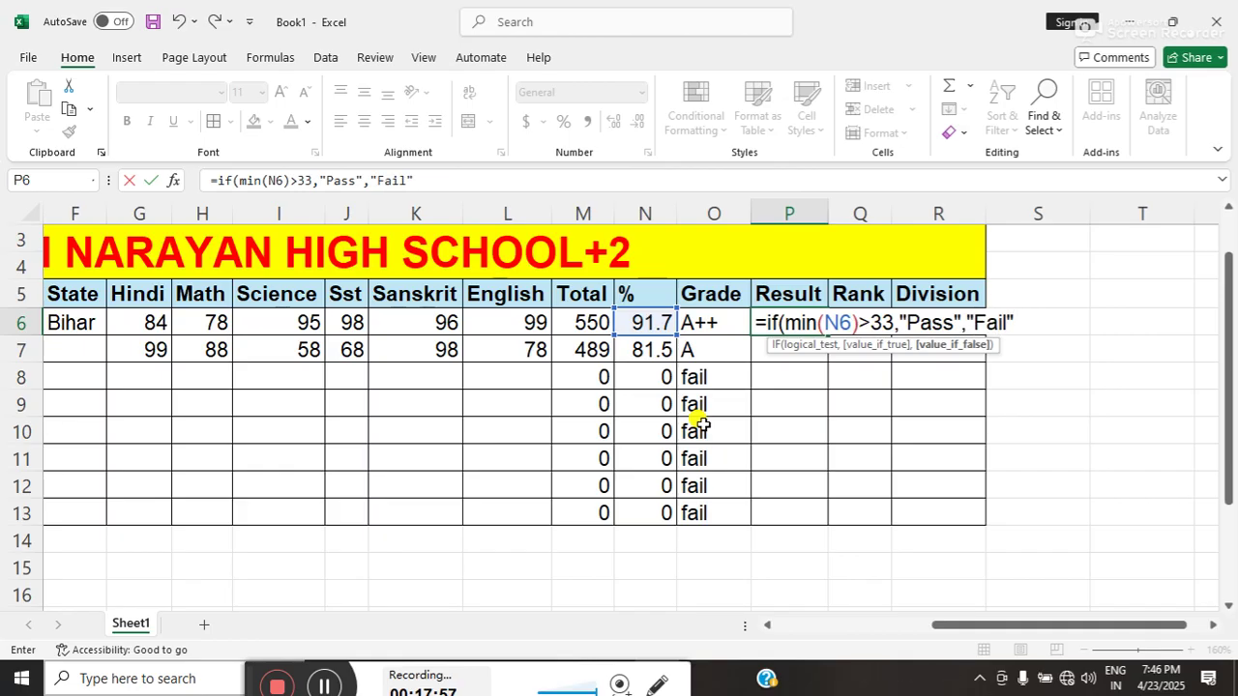
pyautogui.write('")')
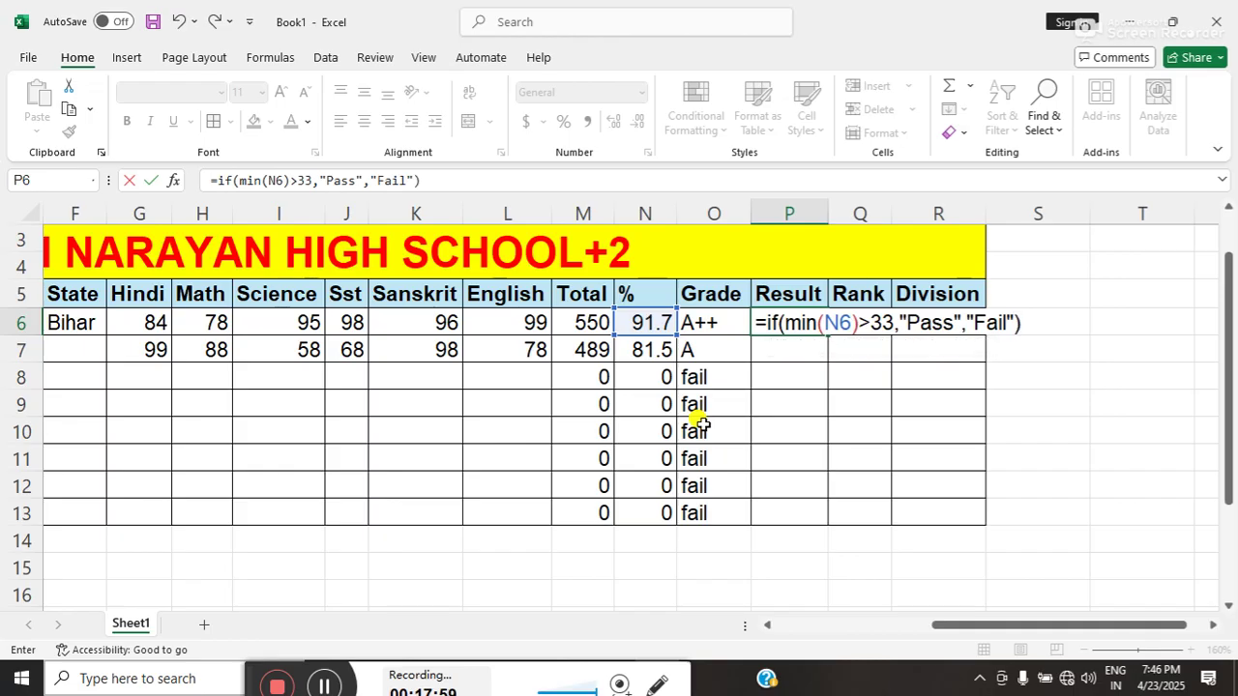
pyautogui.press('Return')
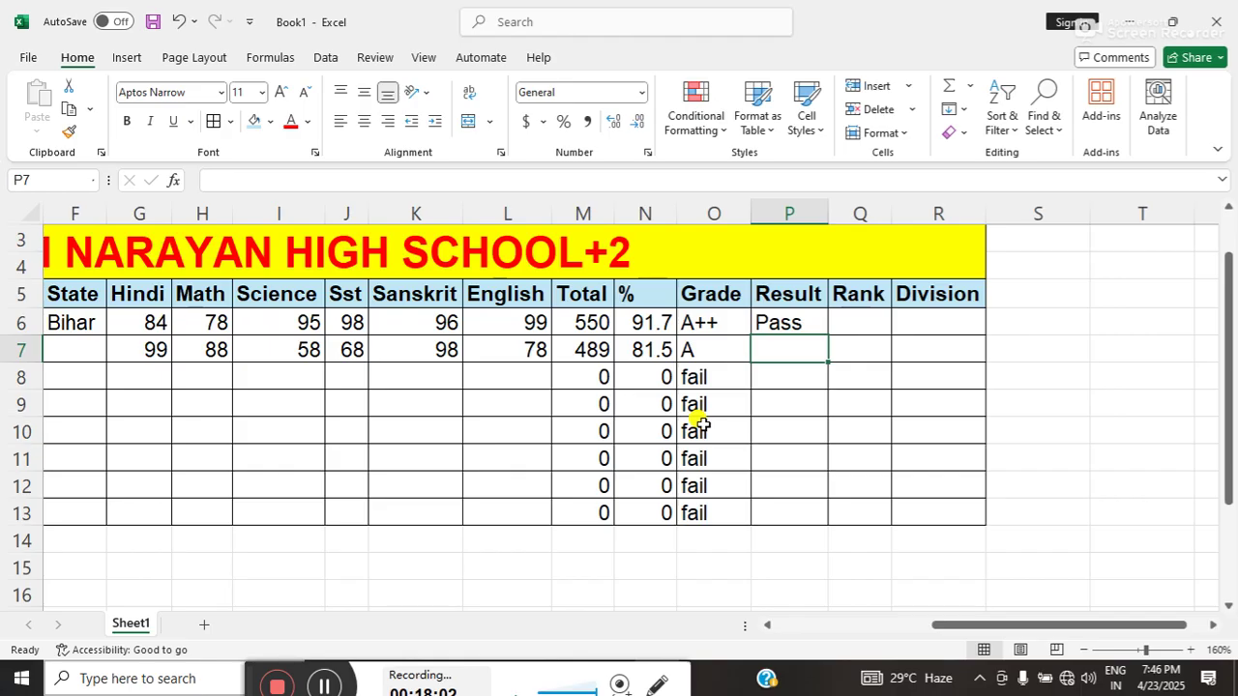
pyautogui.click(785, 323)
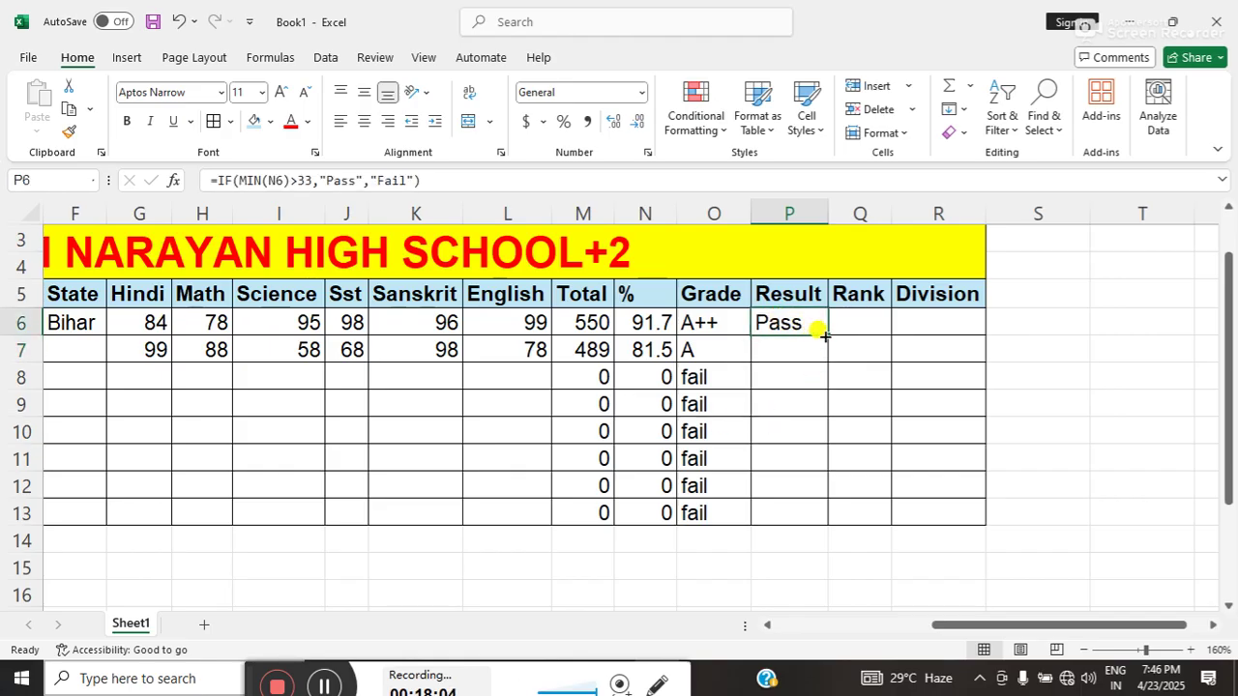
pyautogui.doubleClick(826, 335)
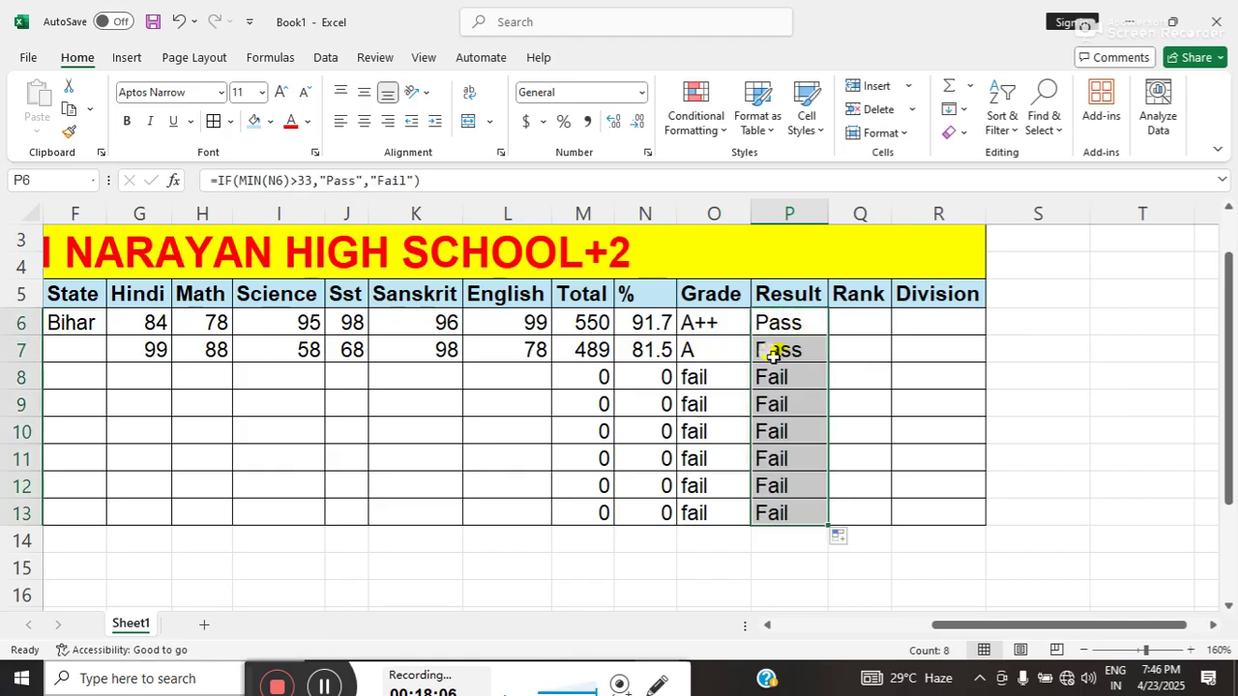
pyautogui.click(846, 324)
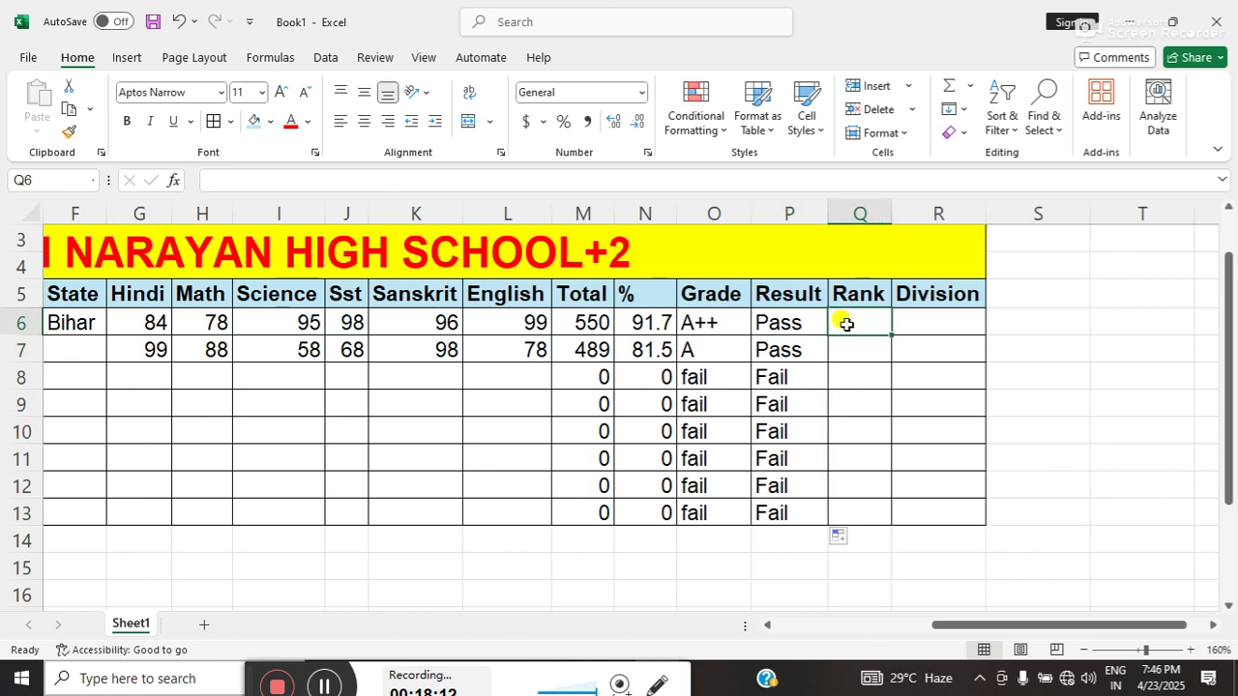
# - Enter =RANK(M6,$M$6:$M$13,0) in Q6, ranking the first student 1
pyautogui.write('=r')
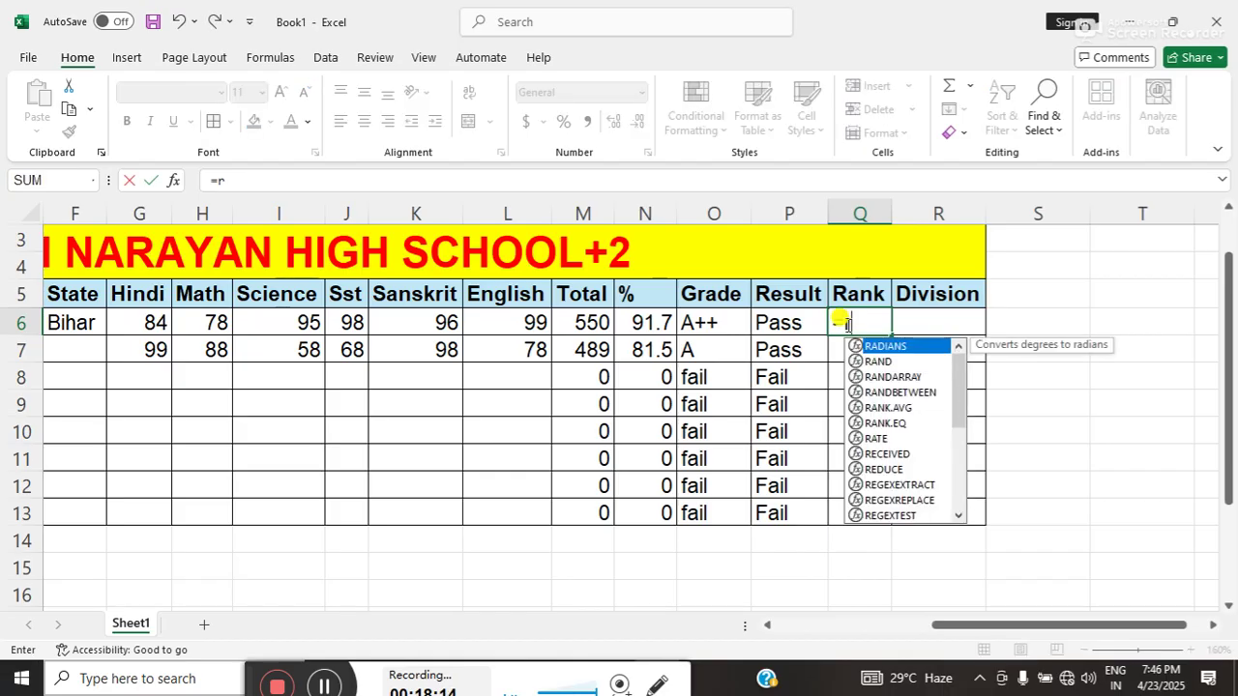
pyautogui.press('BackSpace')
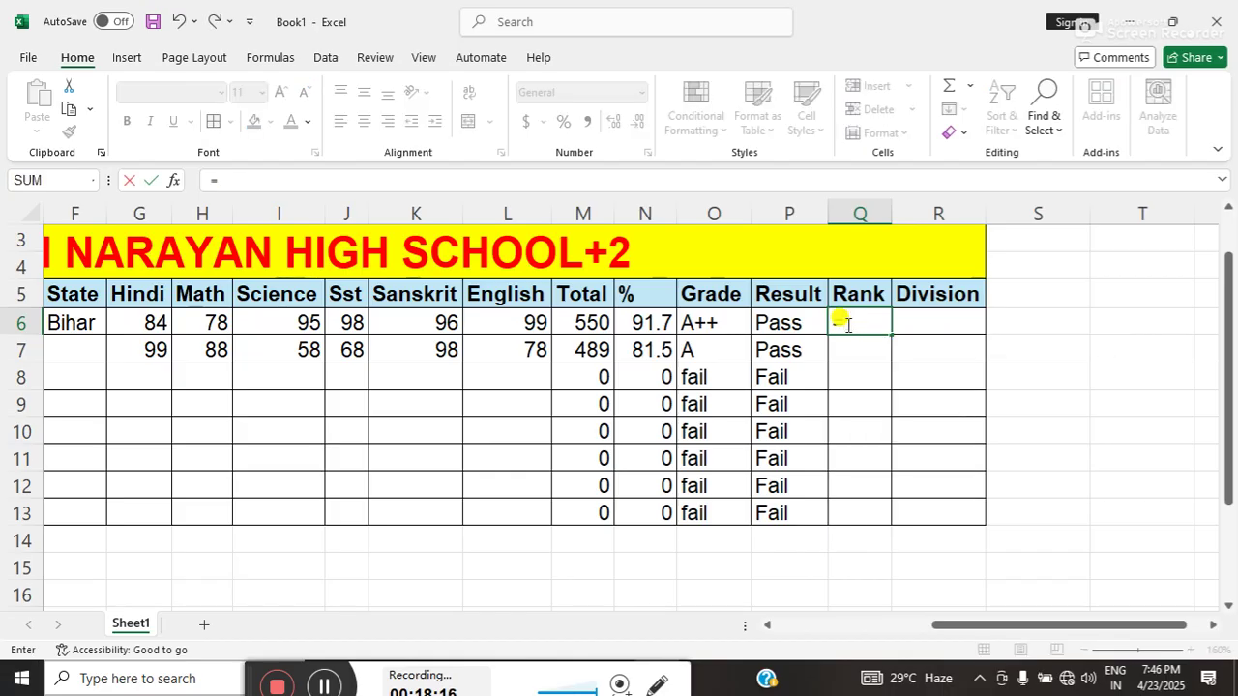
pyautogui.write('Rank')
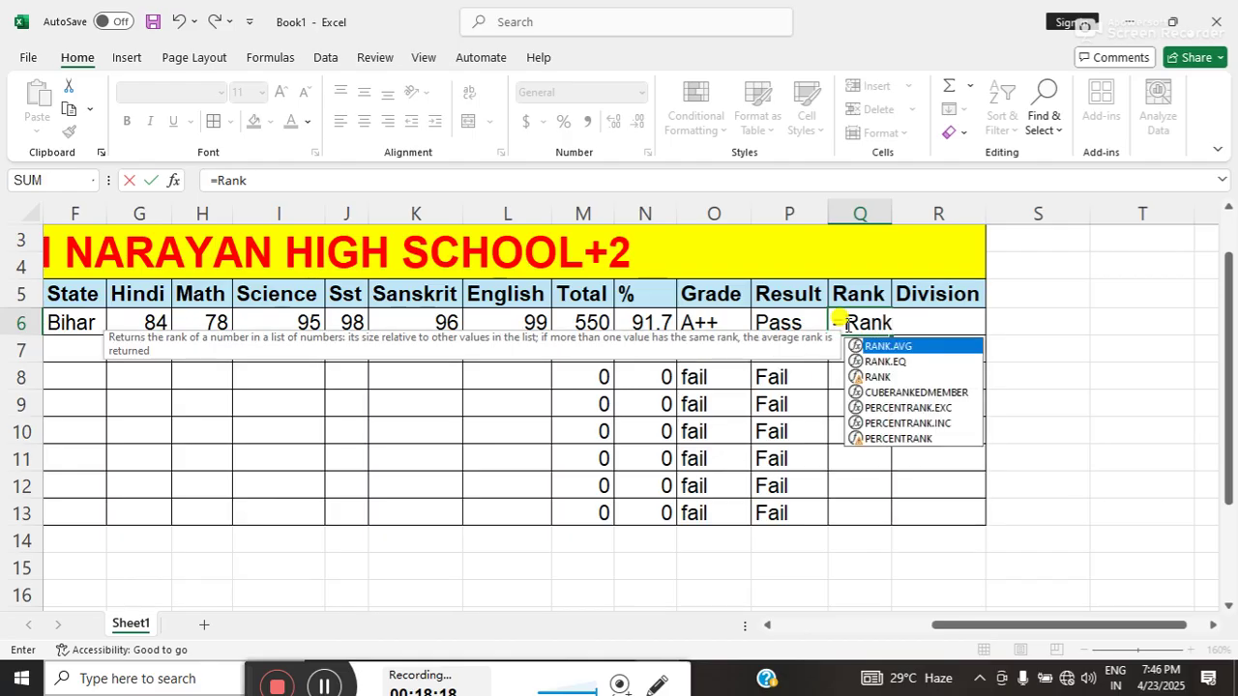
pyautogui.write('(')
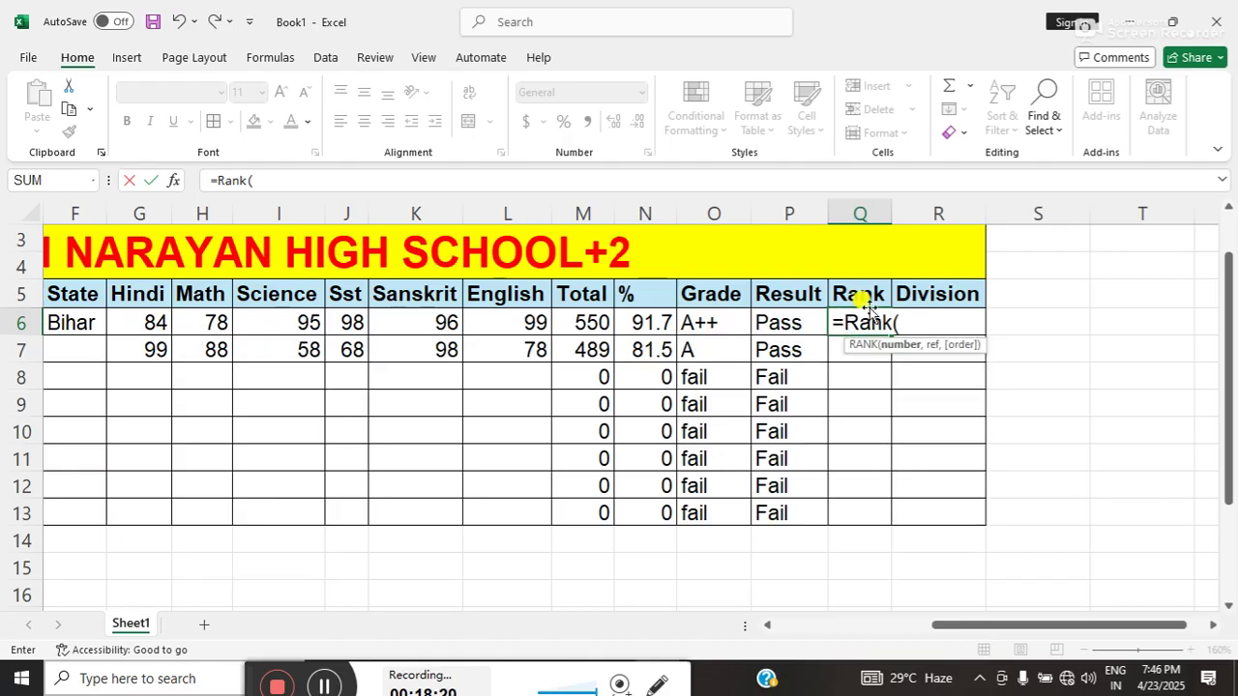
pyautogui.click(576, 324)
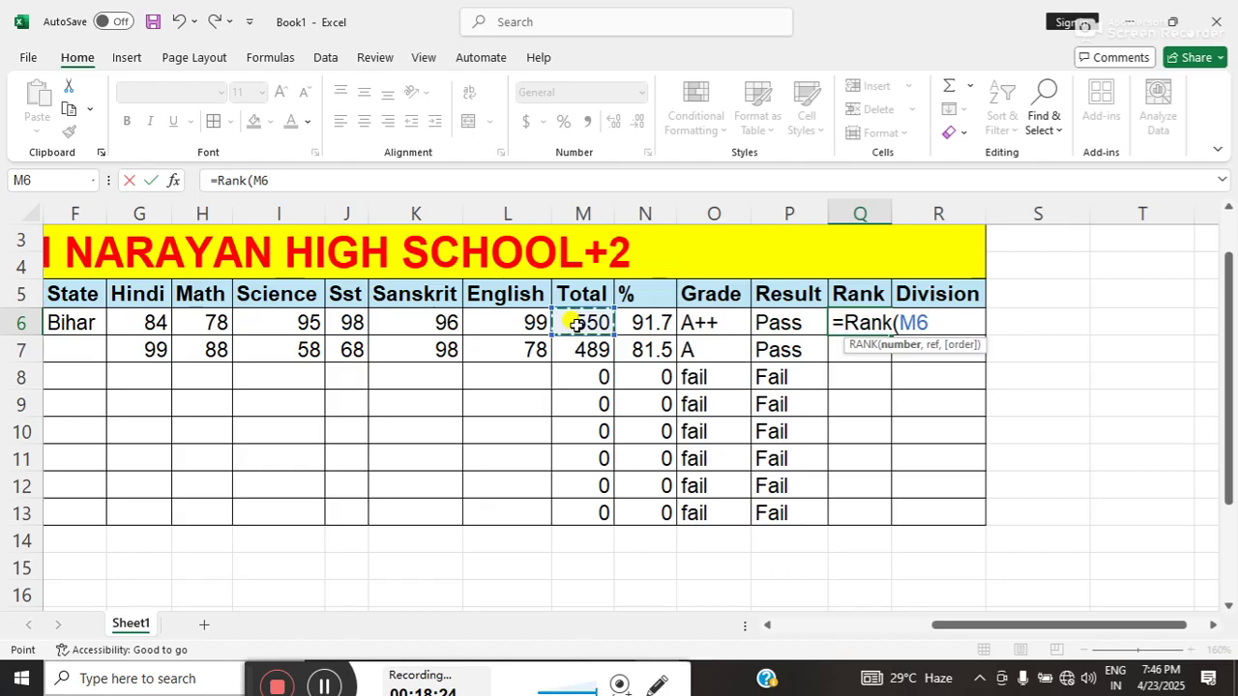
pyautogui.write(',')
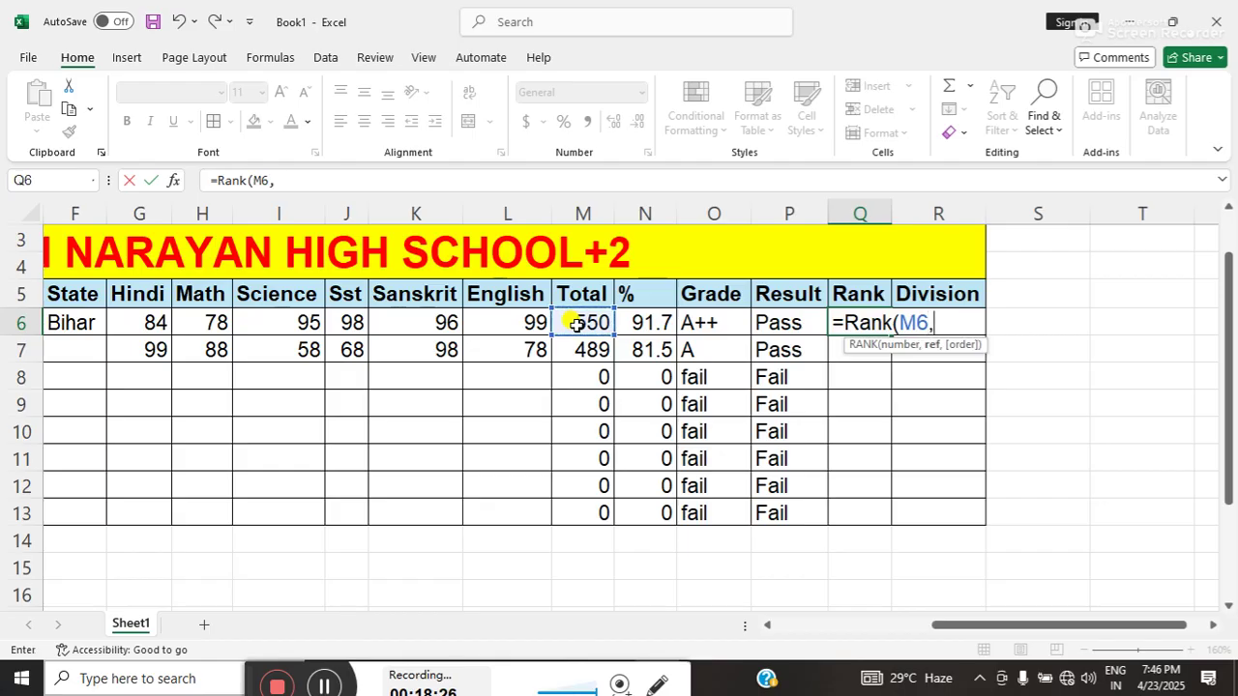
pyautogui.moveTo(576, 324); pyautogui.dragTo(586, 499)
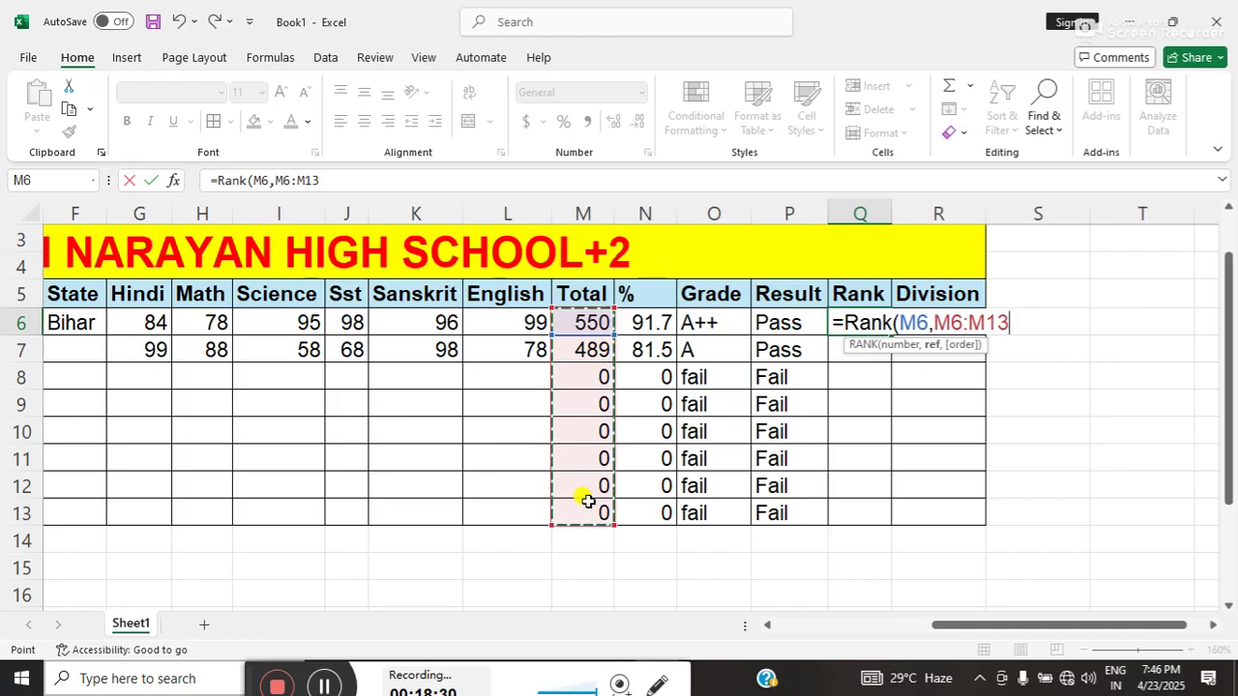
pyautogui.write(',0')
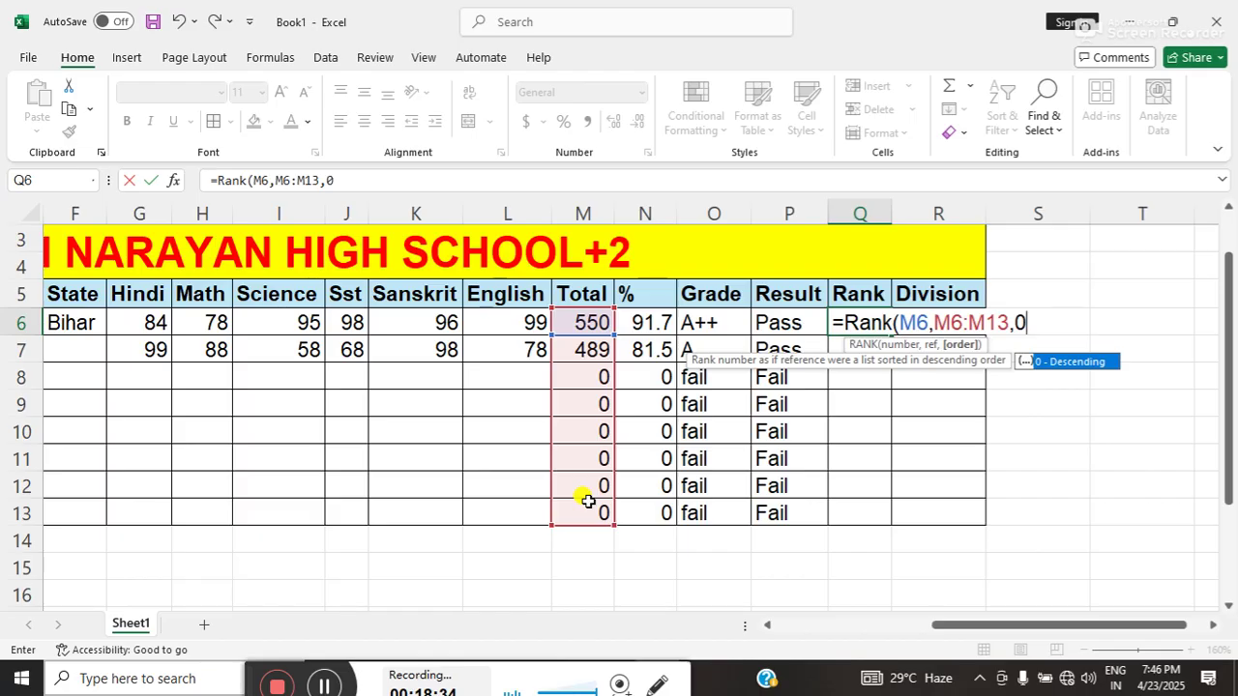
pyautogui.write(')')
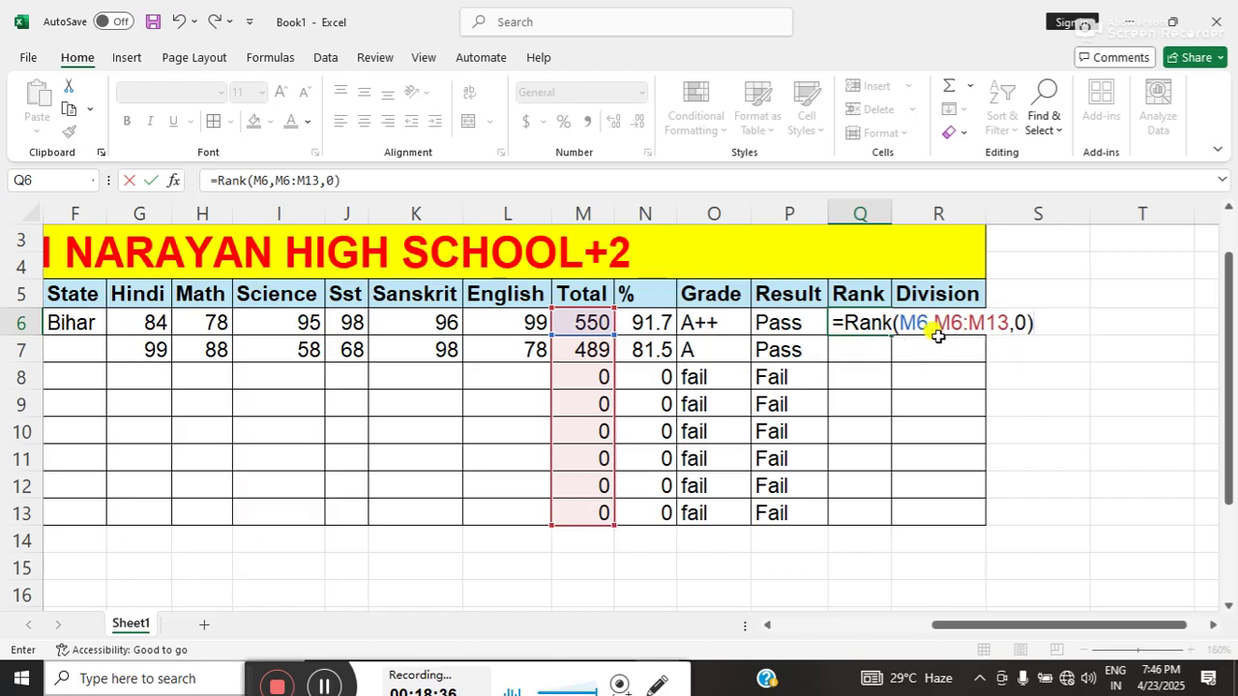
pyautogui.moveTo(933, 324); pyautogui.dragTo(1006, 328)
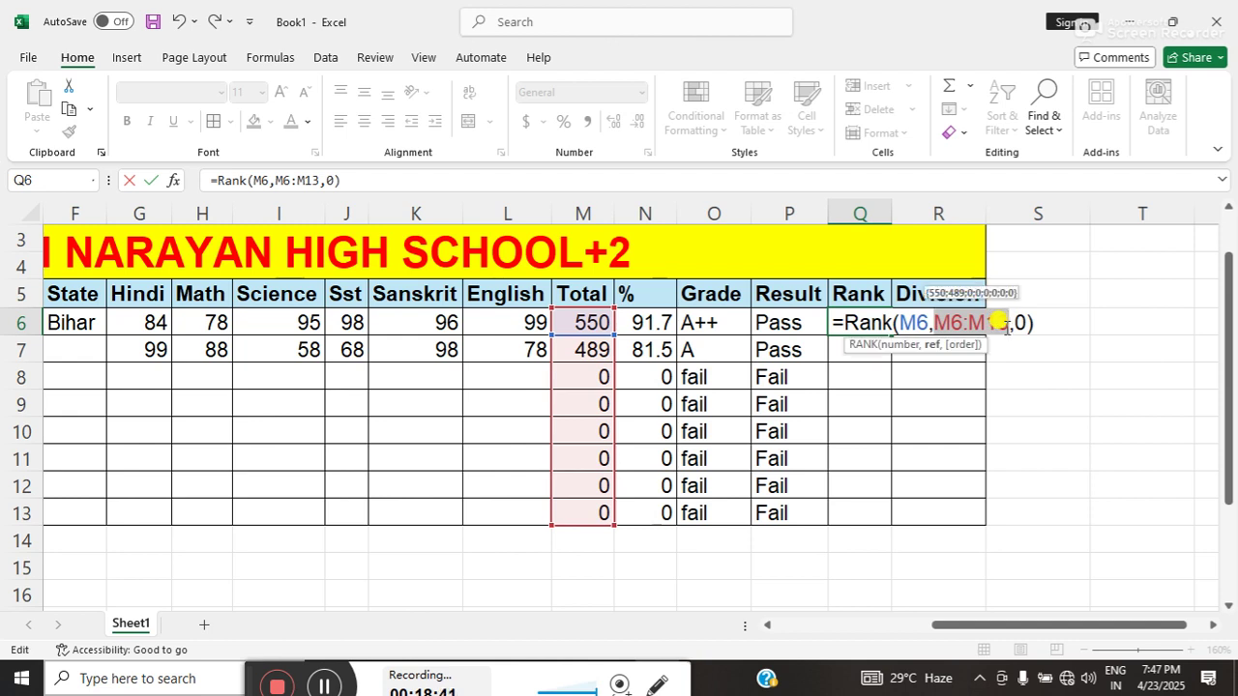
pyautogui.press('F4')
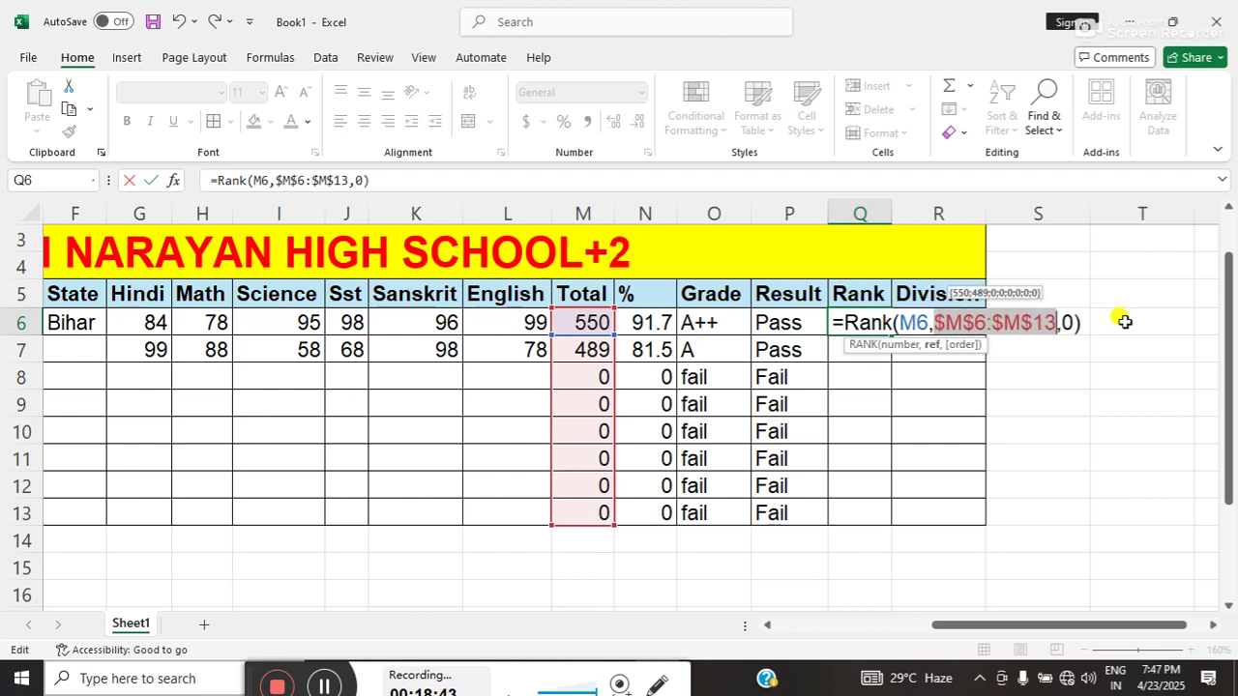
pyautogui.press('Return')
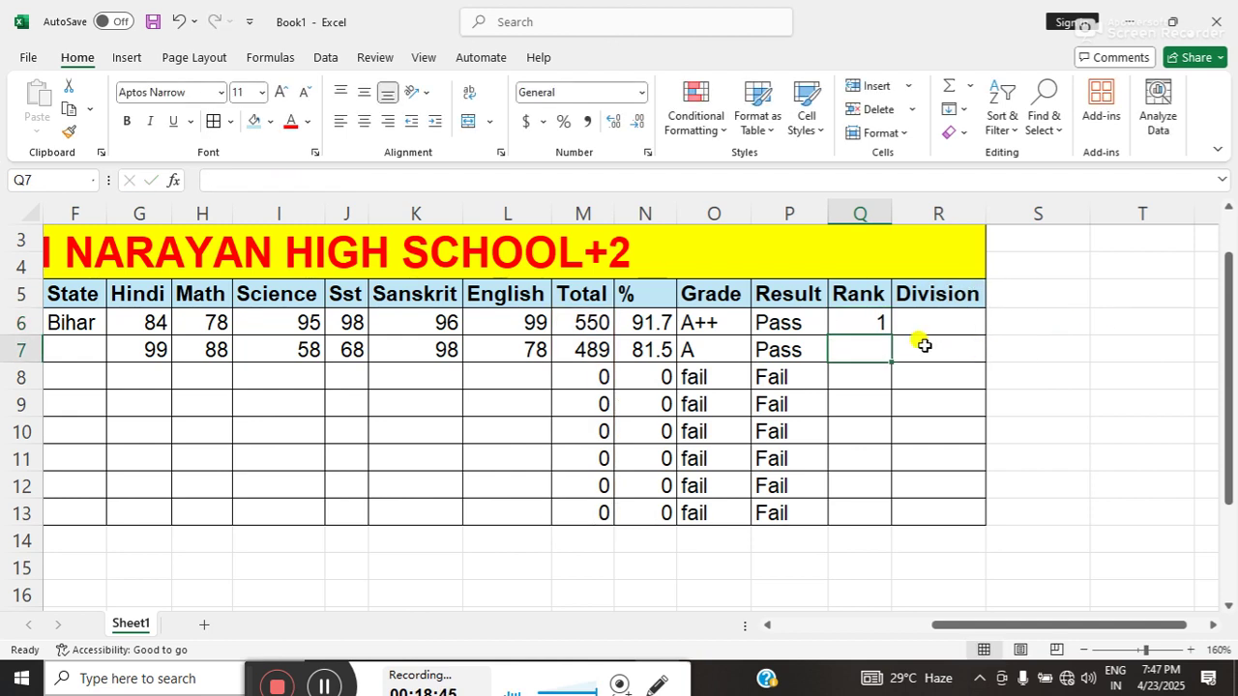
pyautogui.click(868, 321)
# - Copy the Q6 RANK formula down to Q13, giving ranks 1, 2 and 3
pyautogui.doubleClick(888, 334)
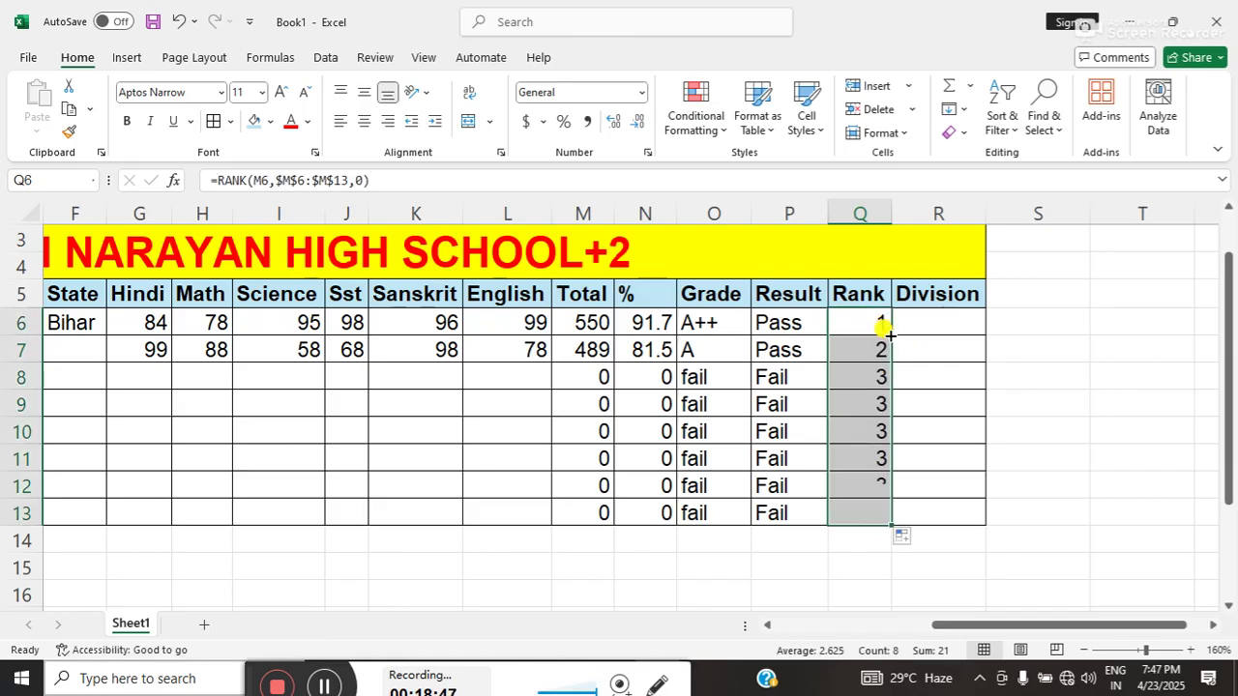
pyautogui.click(861, 459)
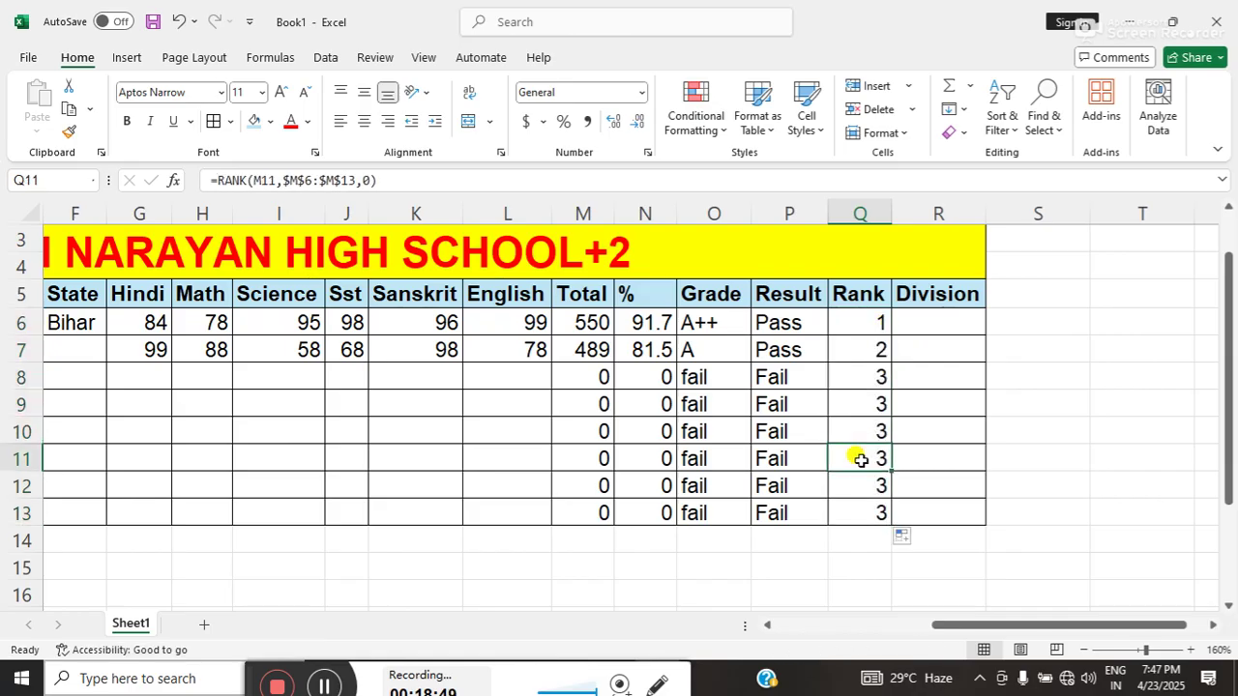
pyautogui.click(917, 328)
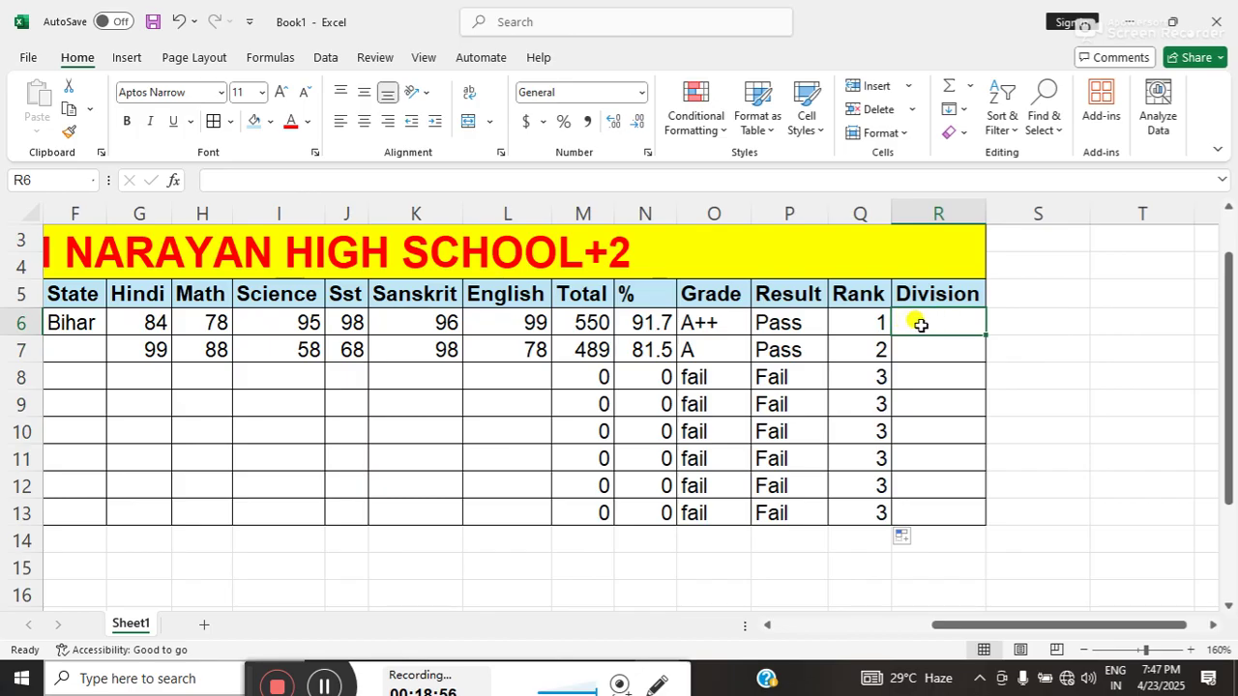
# - Start R6 with =if(N6>=60,"First",if(N6>= for the Division
pyautogui.write('=i')
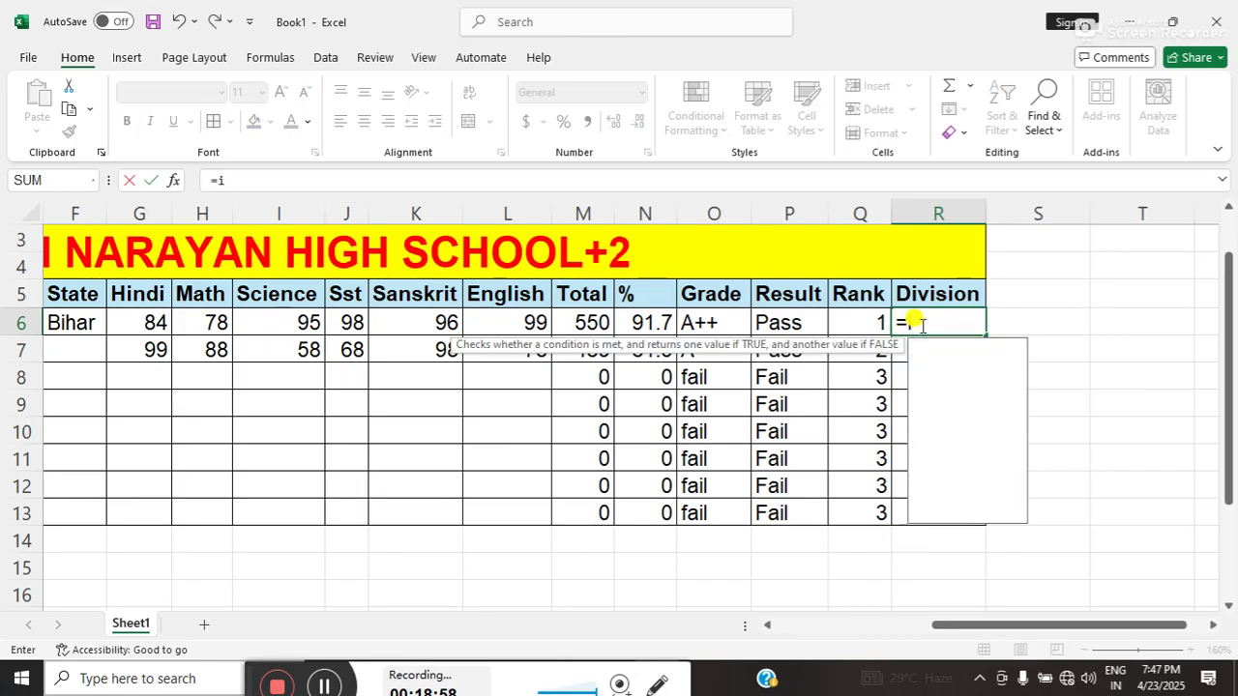
pyautogui.write('f(')
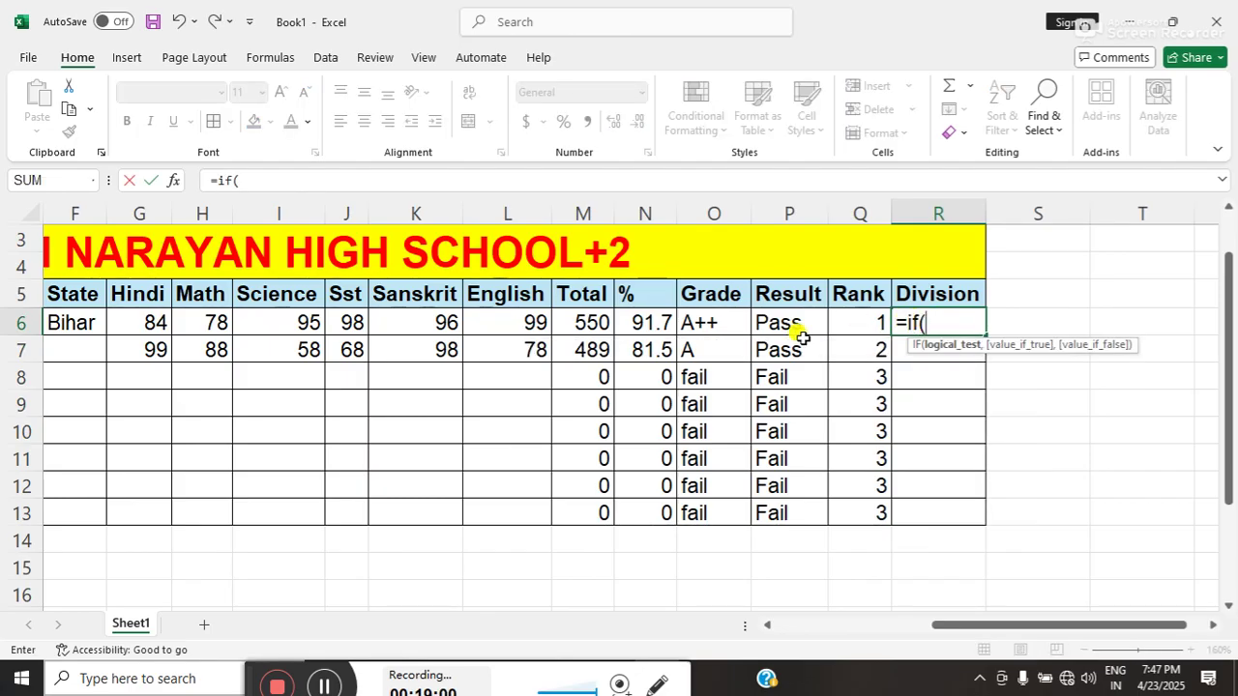
pyautogui.click(645, 322)
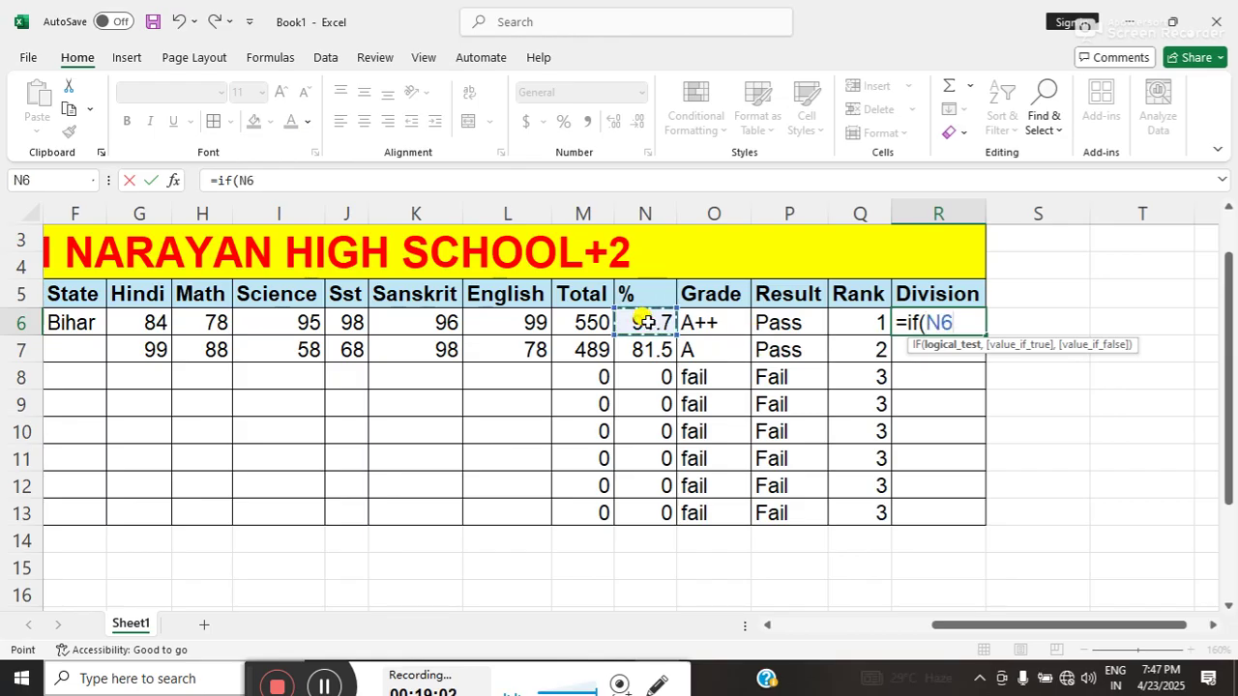
pyautogui.write('>=')
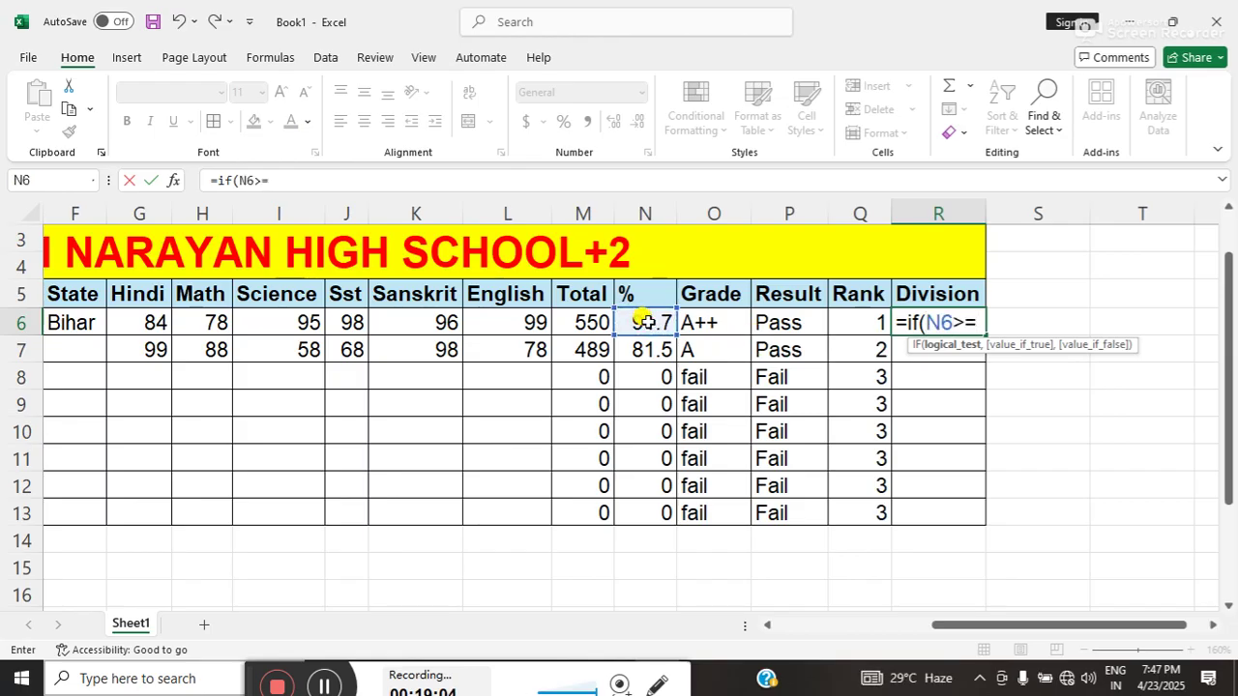
pyautogui.write('60,"f')
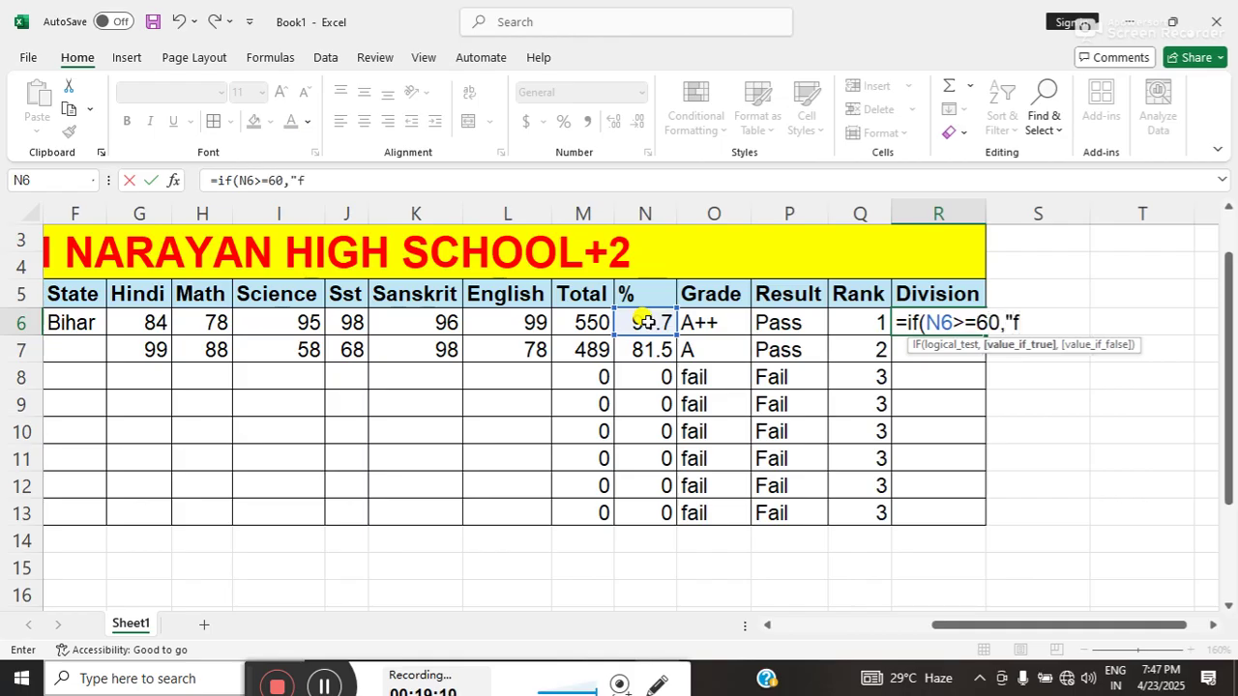
pyautogui.press('BackSpace')
pyautogui.write('First"')
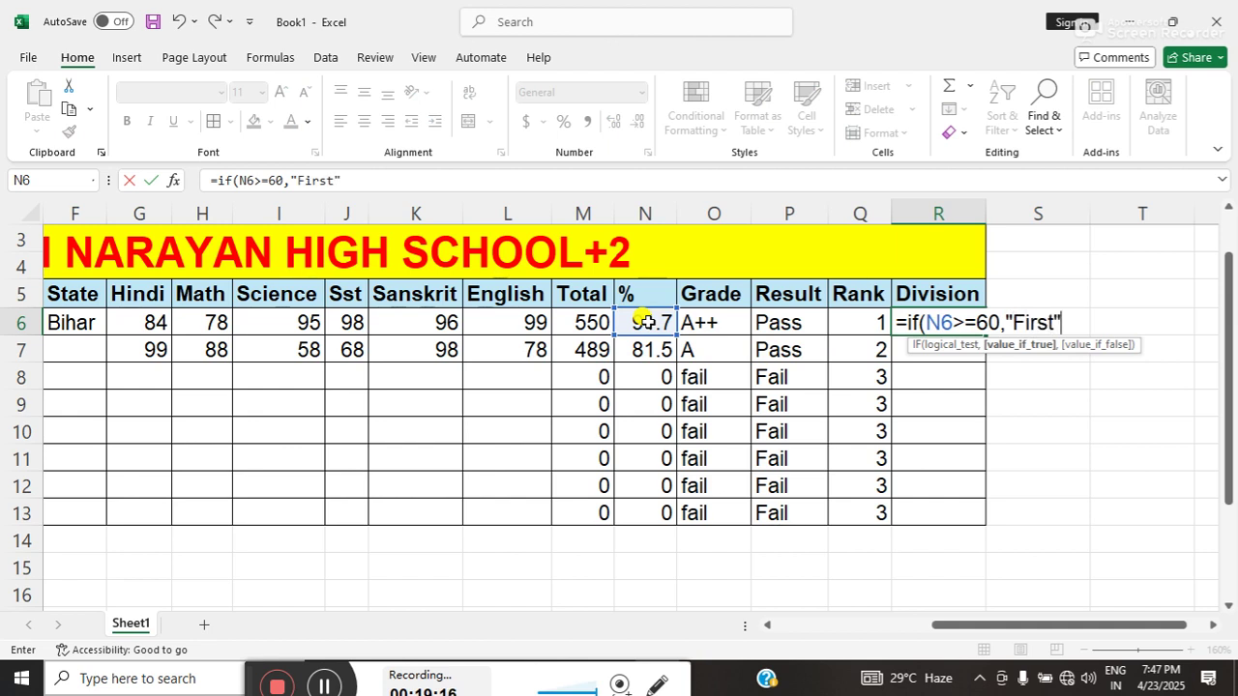
pyautogui.write(',if')
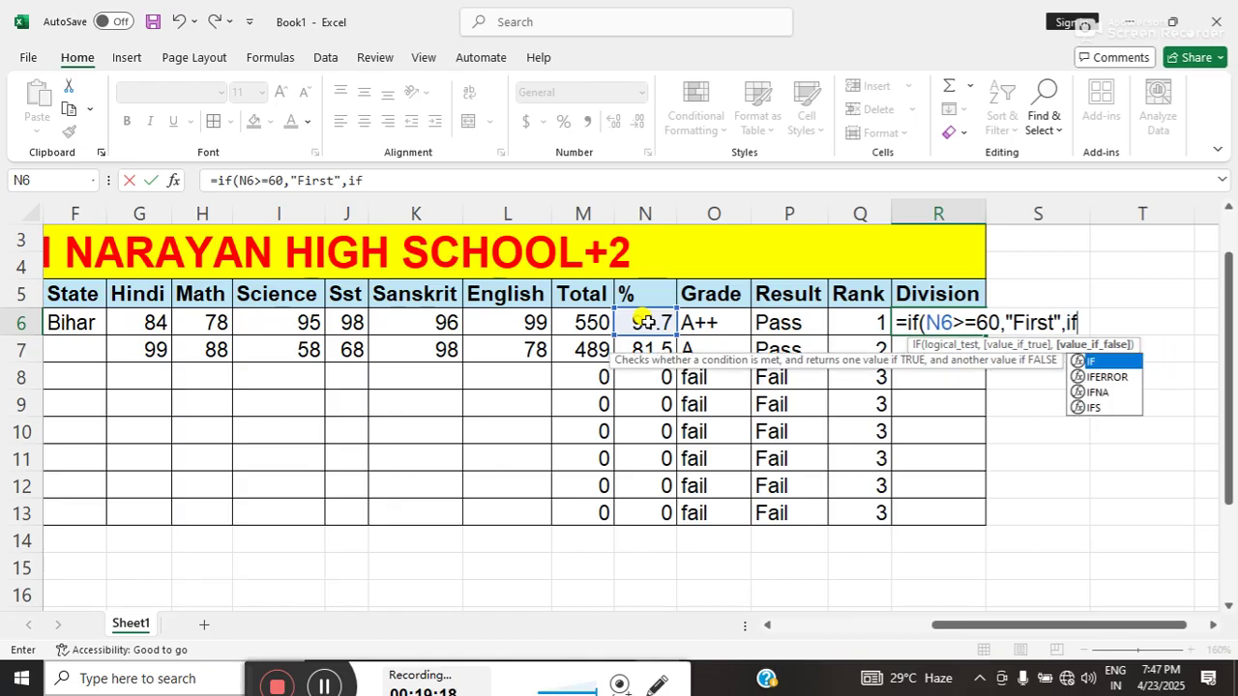
pyautogui.write('(')
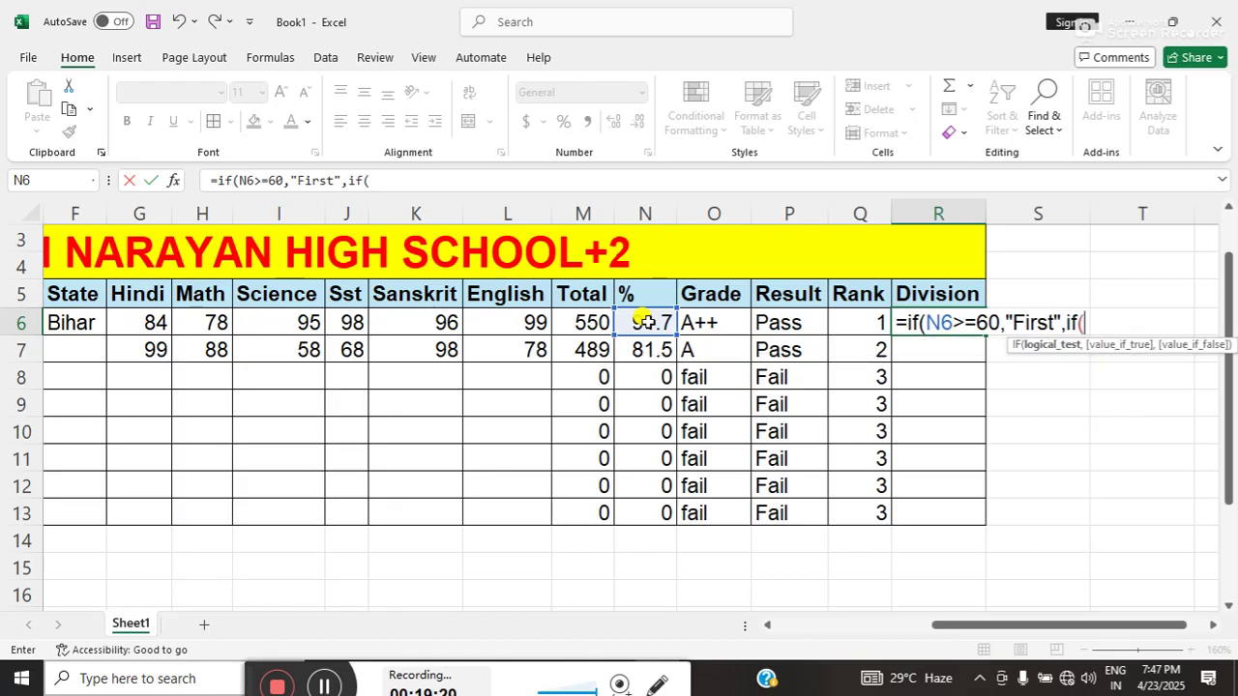
pyautogui.click(645, 322)
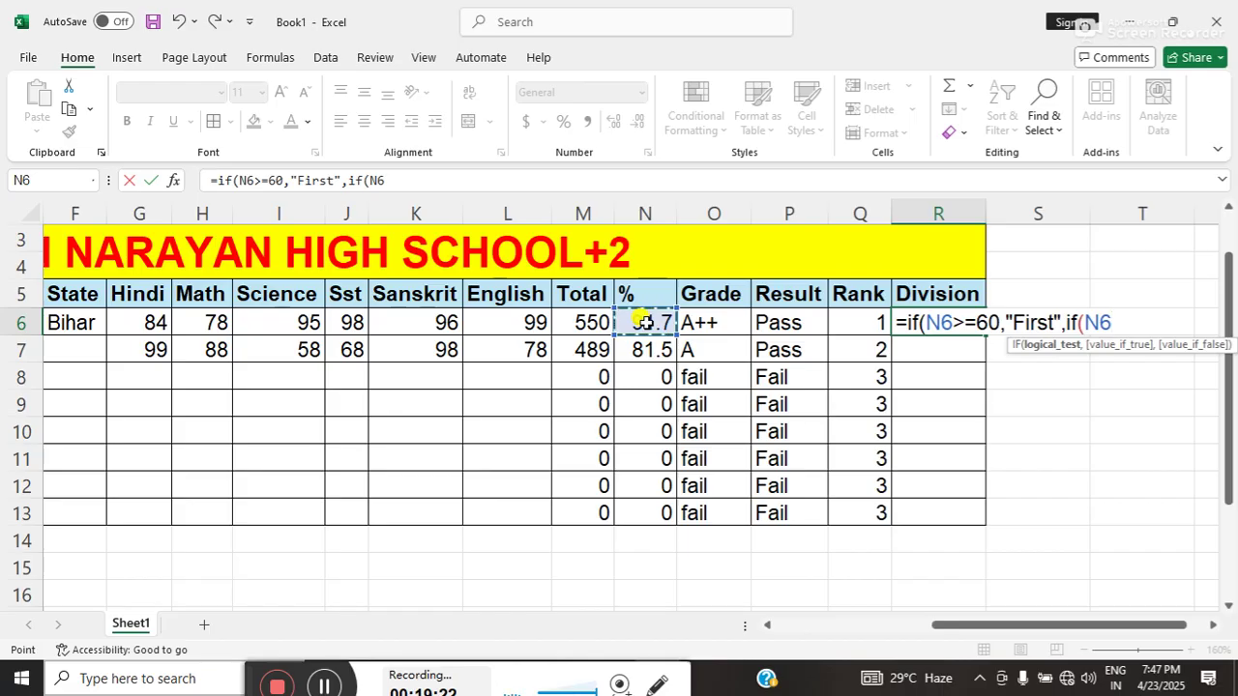
pyautogui.write('>=')
# - Add "Second" for N6>=50 and "Third" for N6>=40 to the Division formula
pyautogui.click(1213, 624)
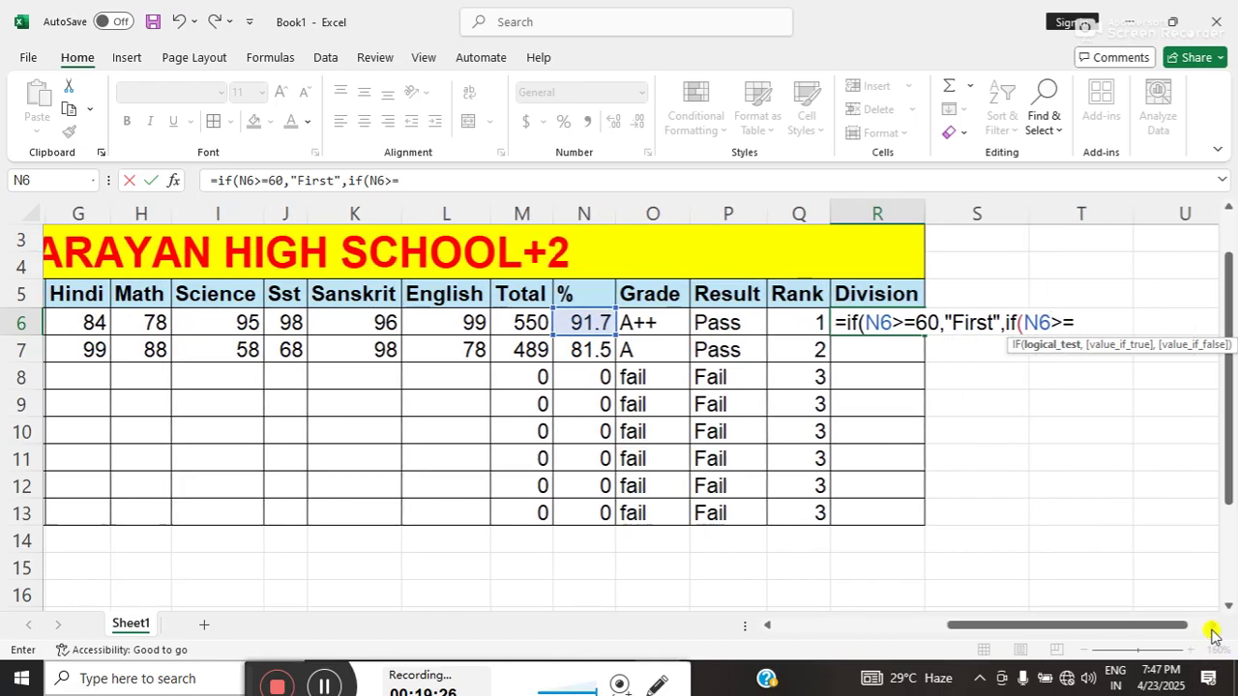
pyautogui.click(1213, 625)
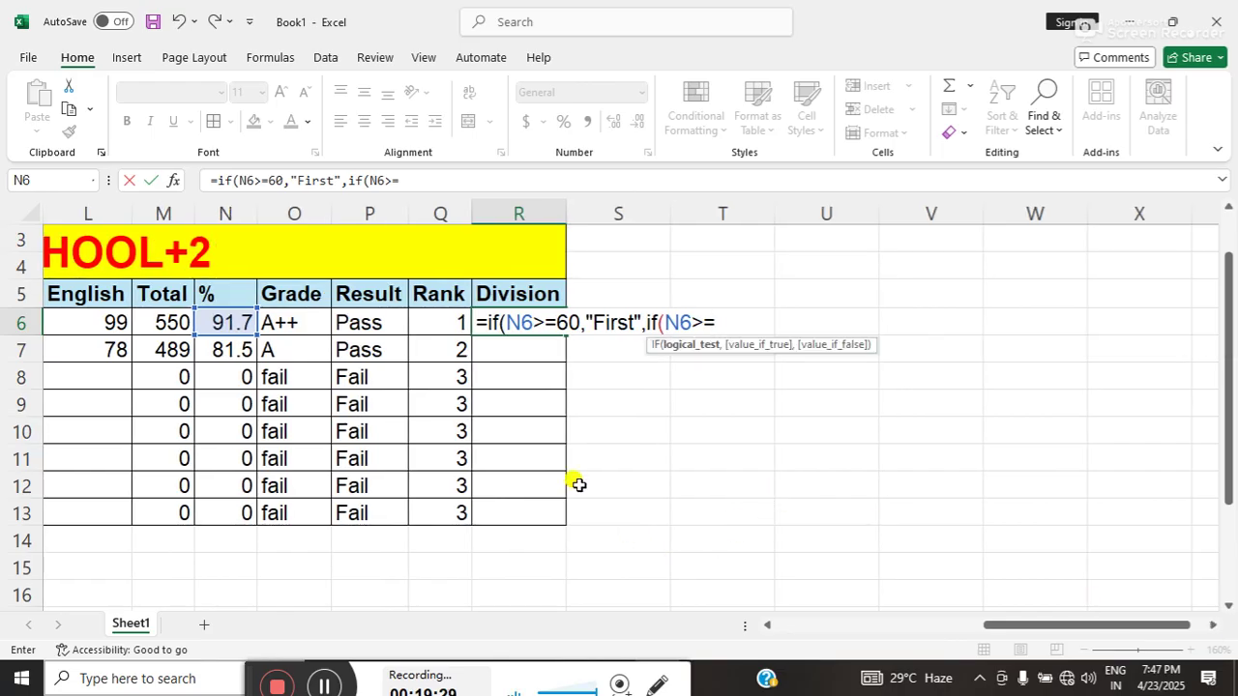
pyautogui.write('5')
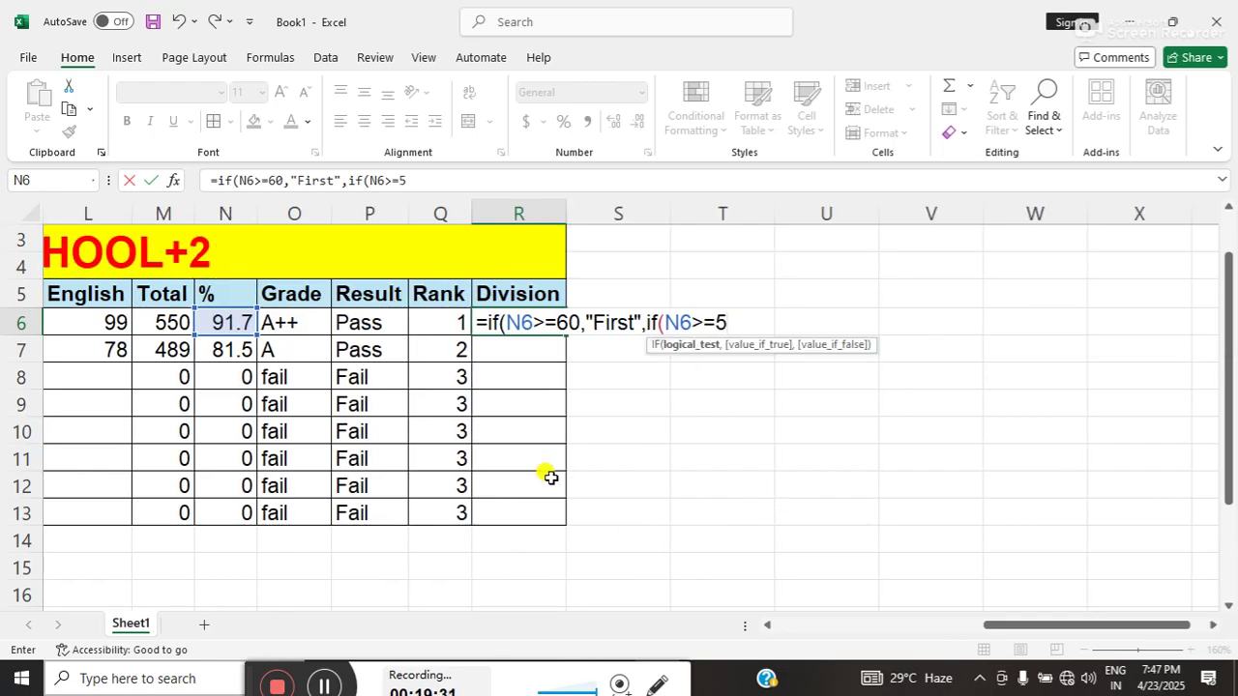
pyautogui.write('0,')
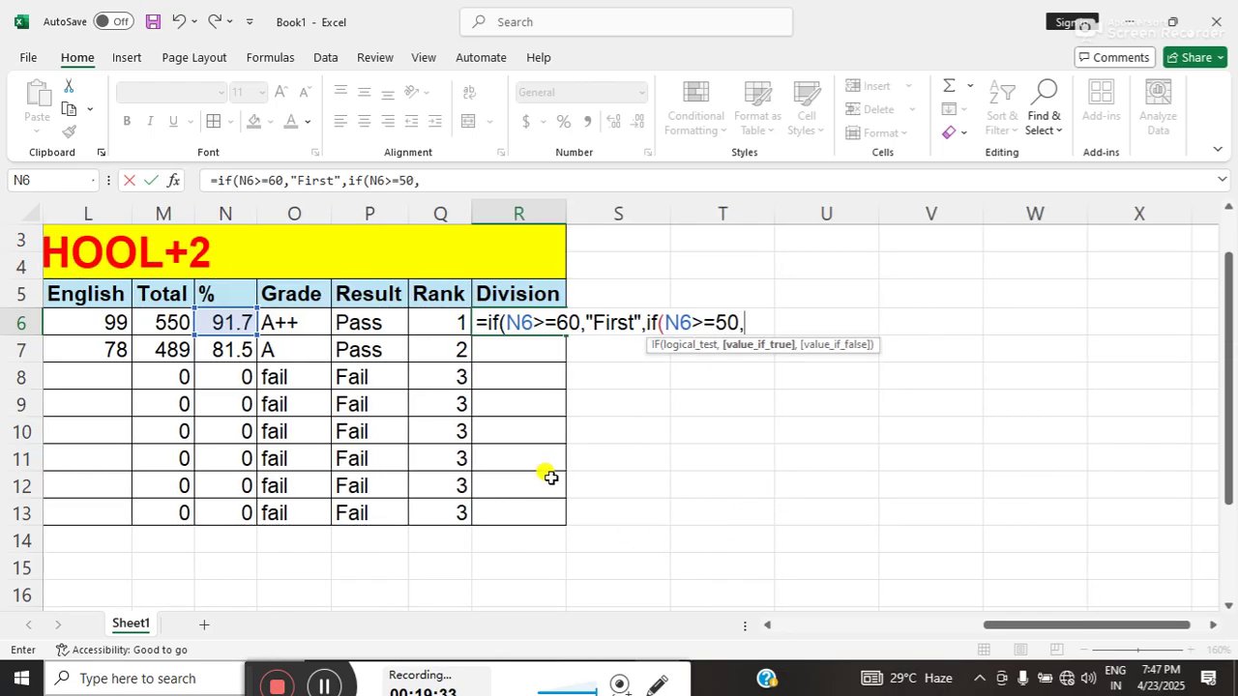
pyautogui.write('"Second')
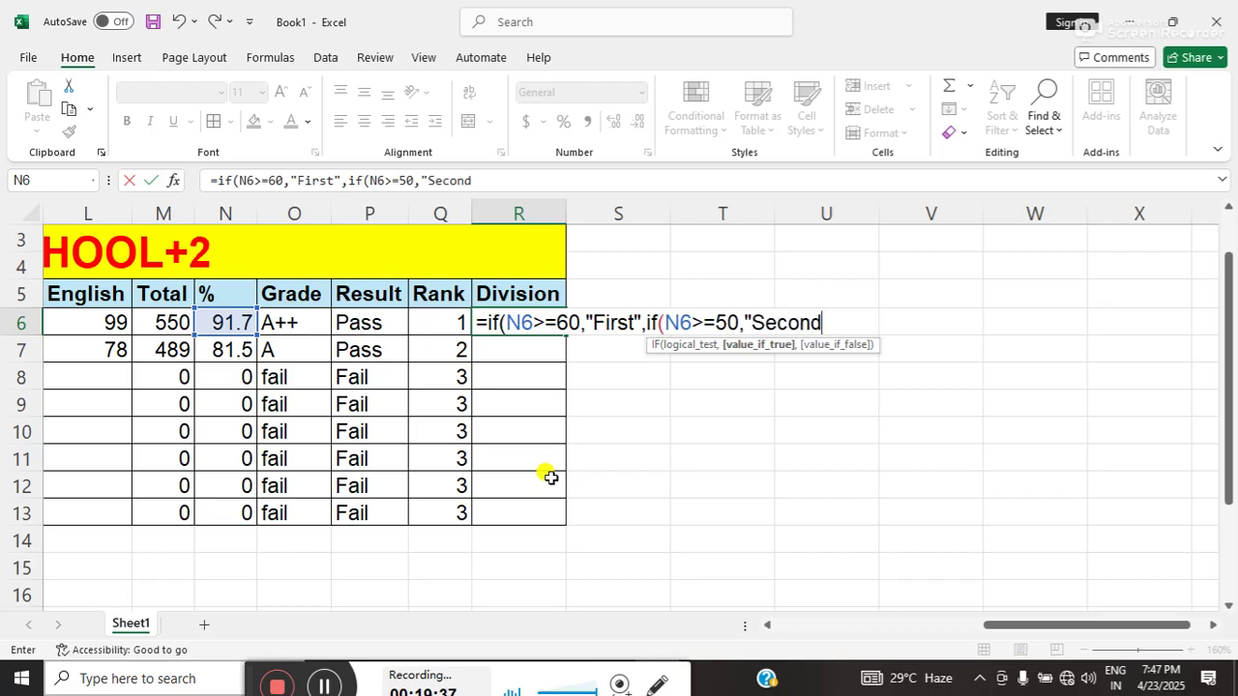
pyautogui.write('",if')
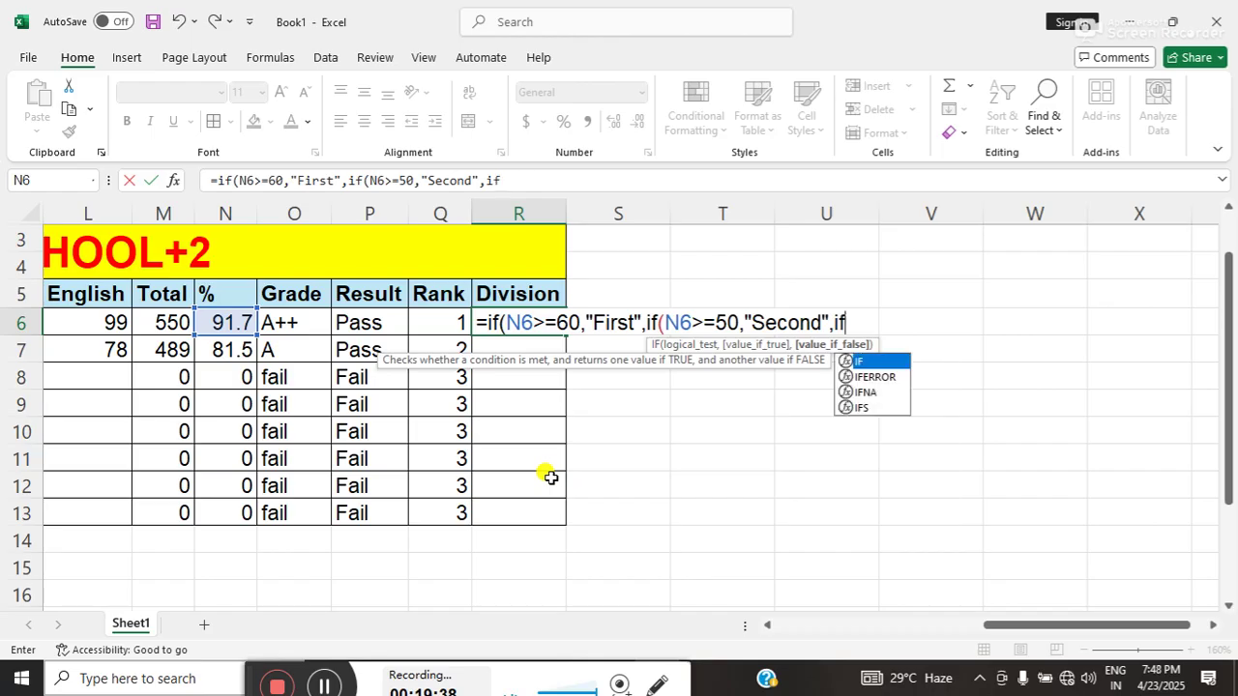
pyautogui.write('(')
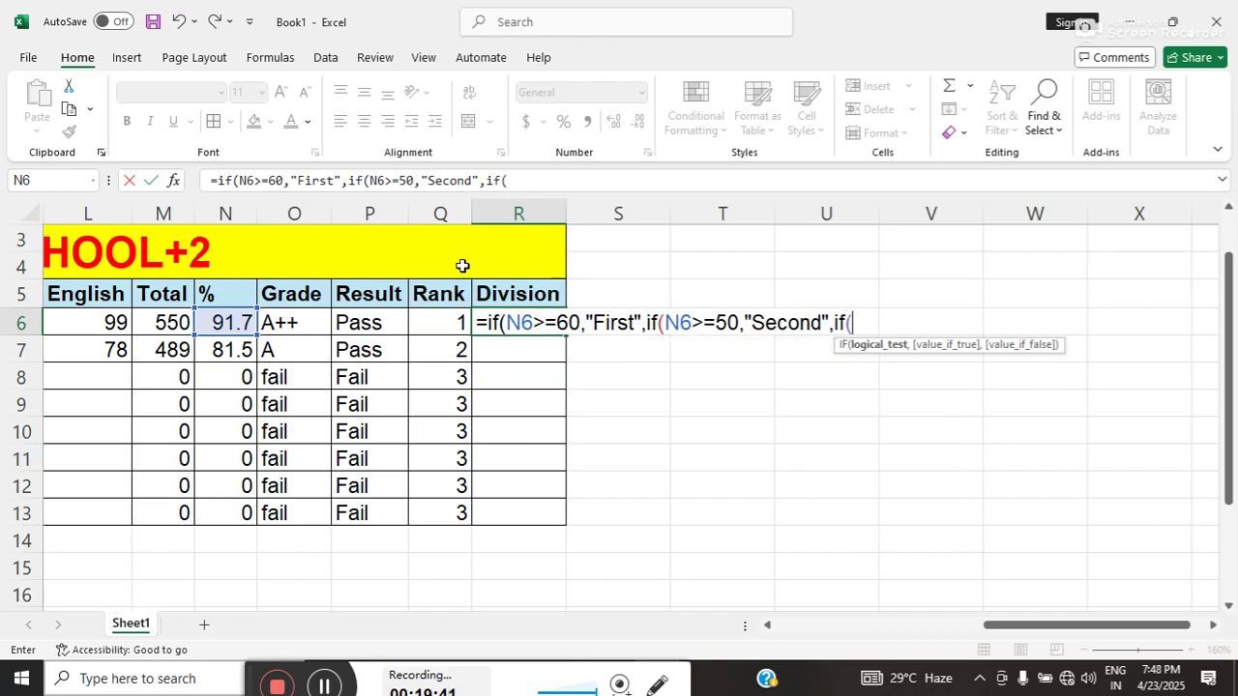
pyautogui.click(239, 321)
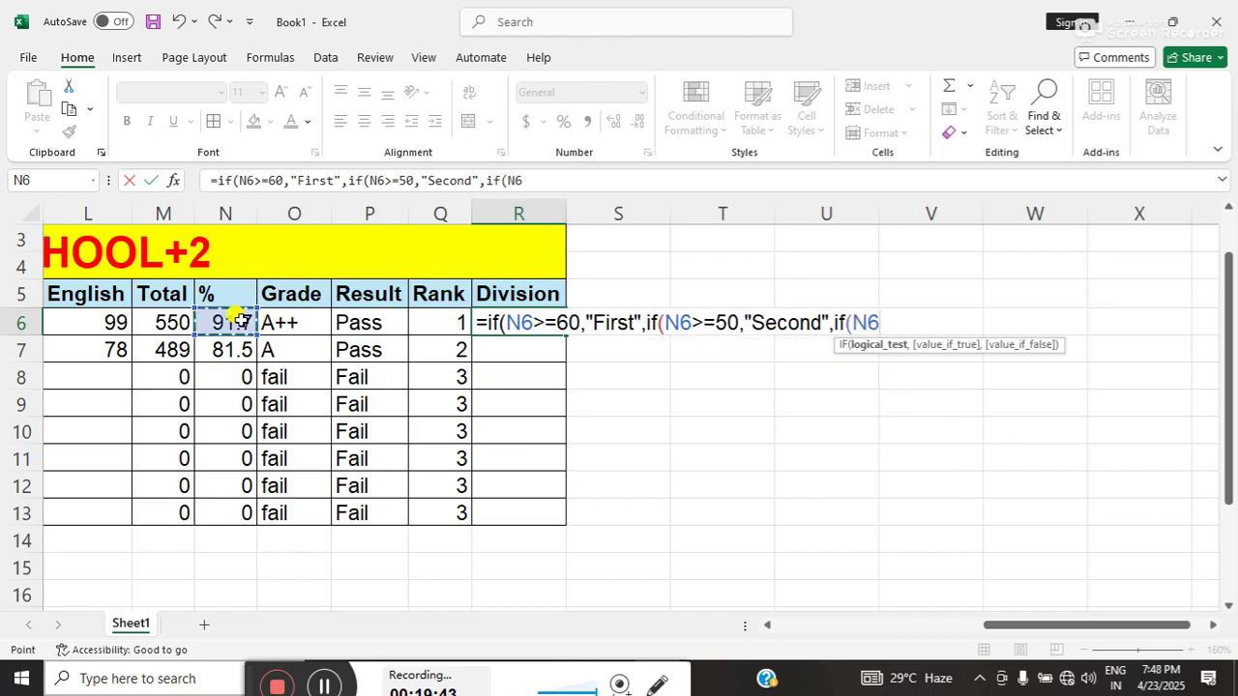
pyautogui.write('>=5')
pyautogui.press('BackSpace')
pyautogui.write('40')
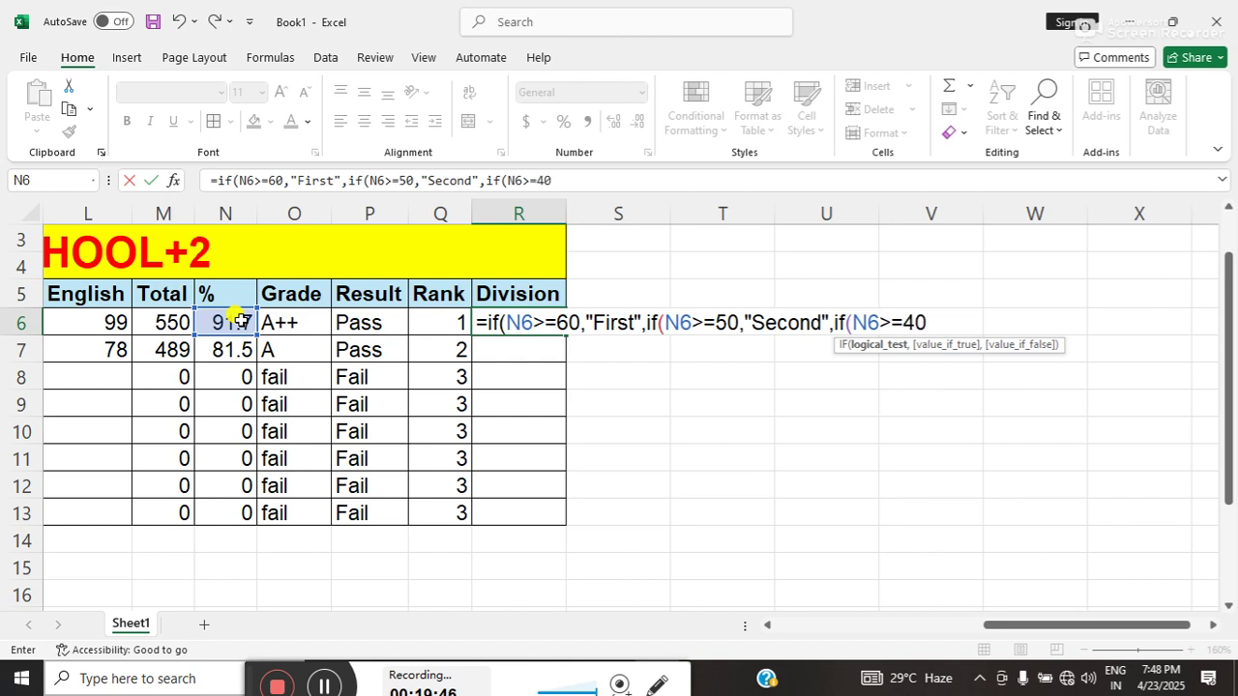
pyautogui.write(',"th')
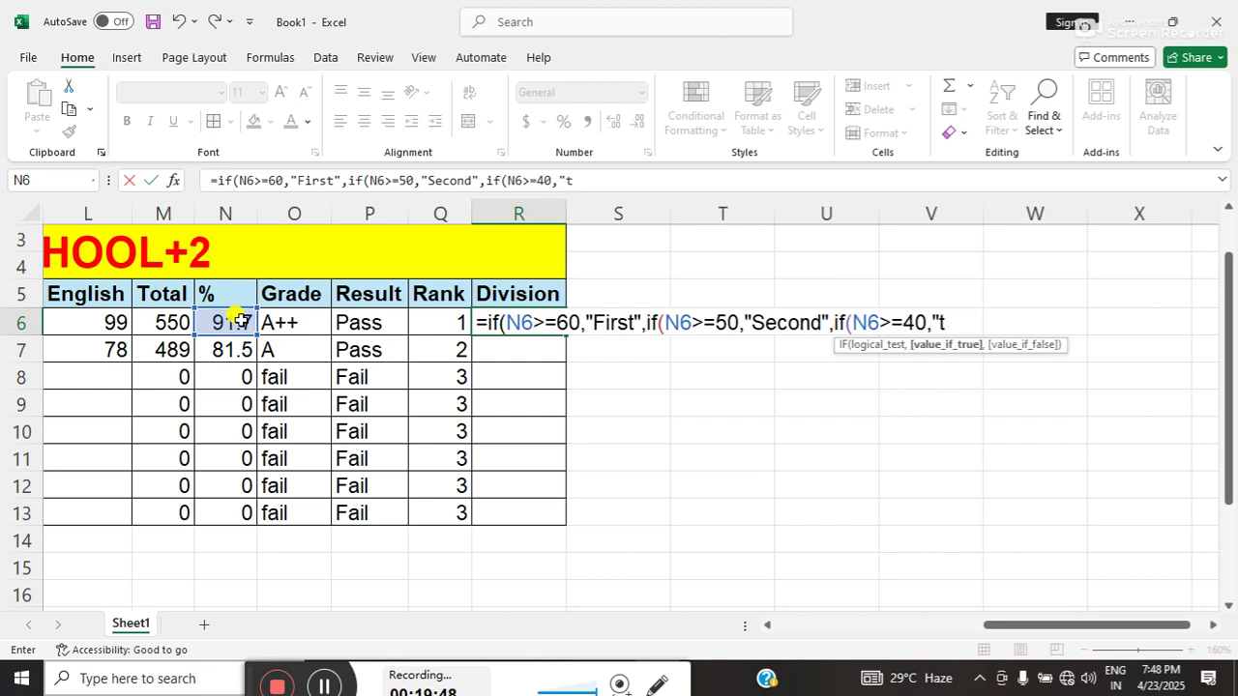
pyautogui.press('BackSpace')
pyautogui.press('BackSpace')
pyautogui.write('Thir')
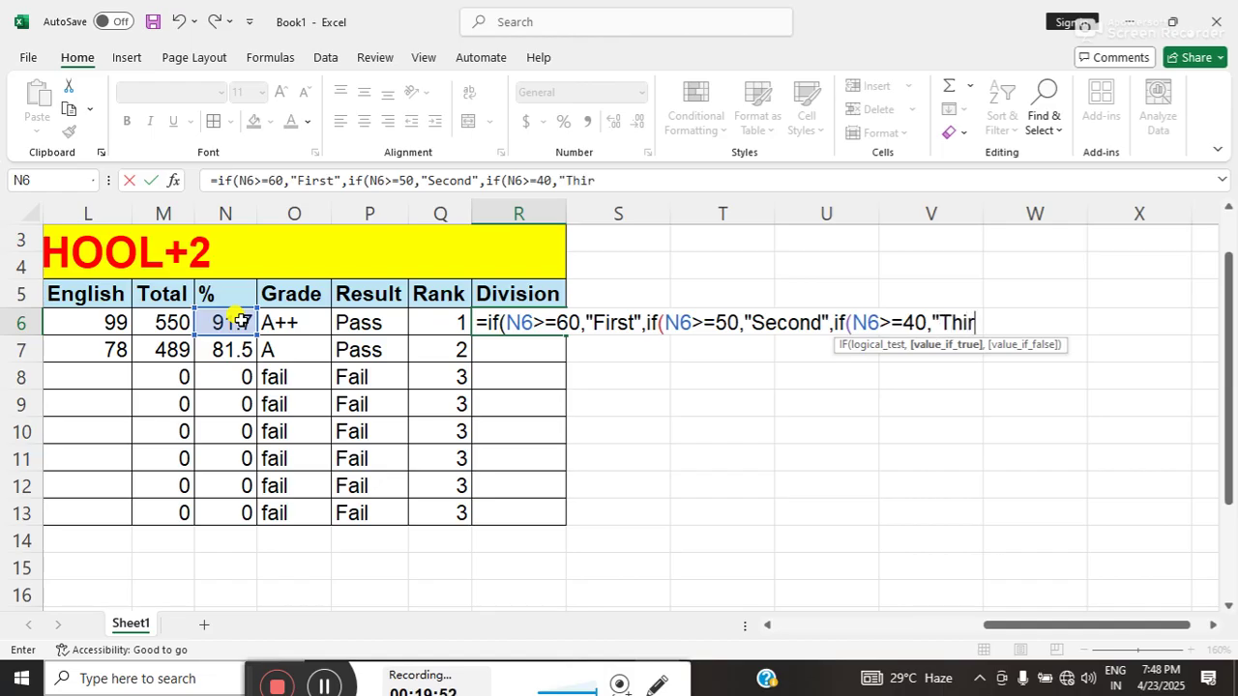
pyautogui.write('d",if')
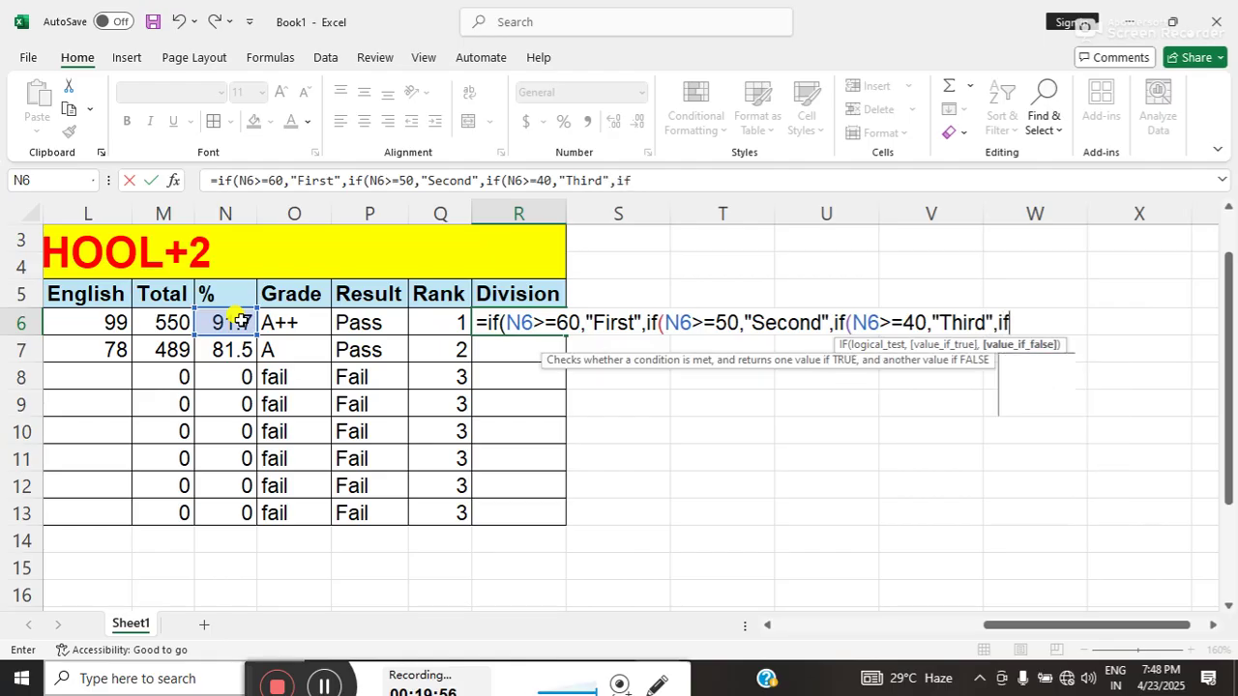
pyautogui.write('(')
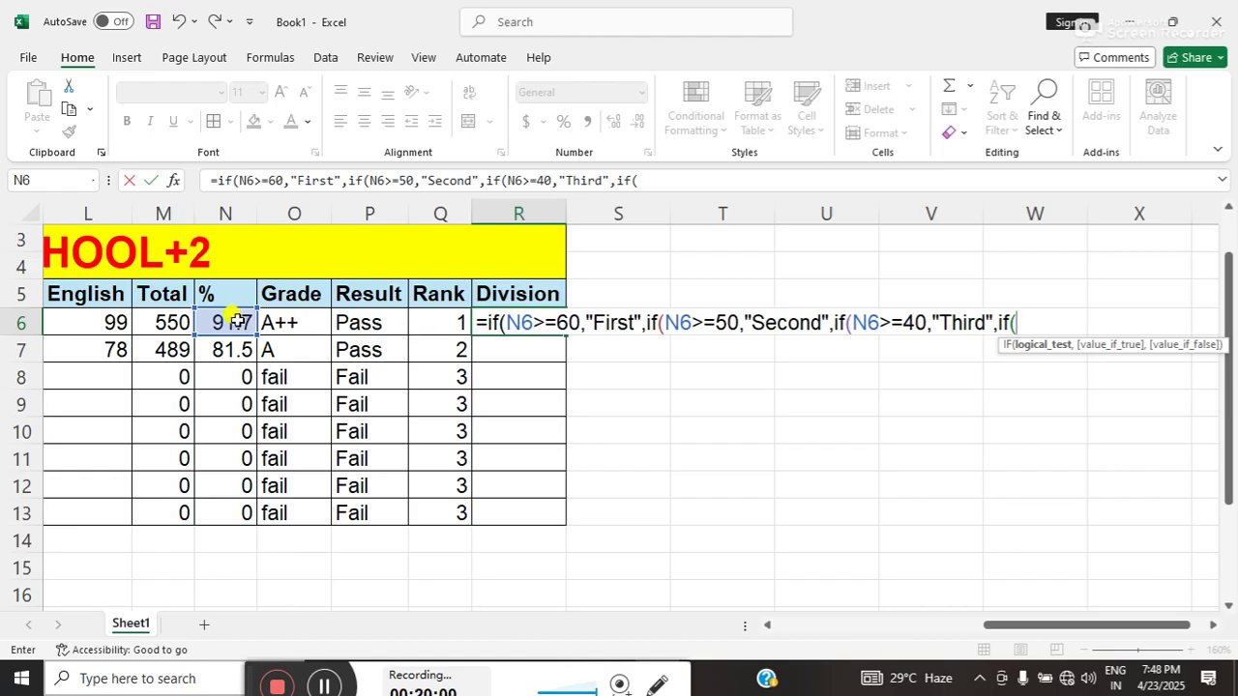
# - Finish with a last N6 test returning "fail" and enter the formula in R6
pyautogui.click(235, 322)
pyautogui.write('<')
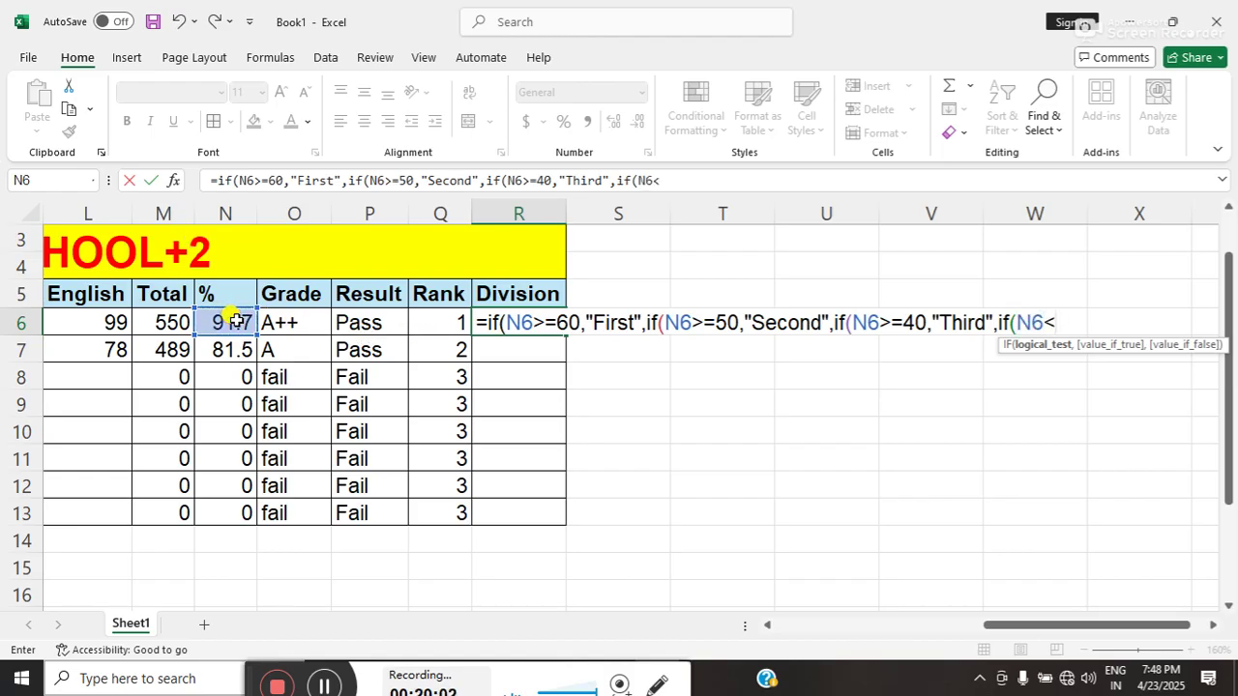
pyautogui.write('30')
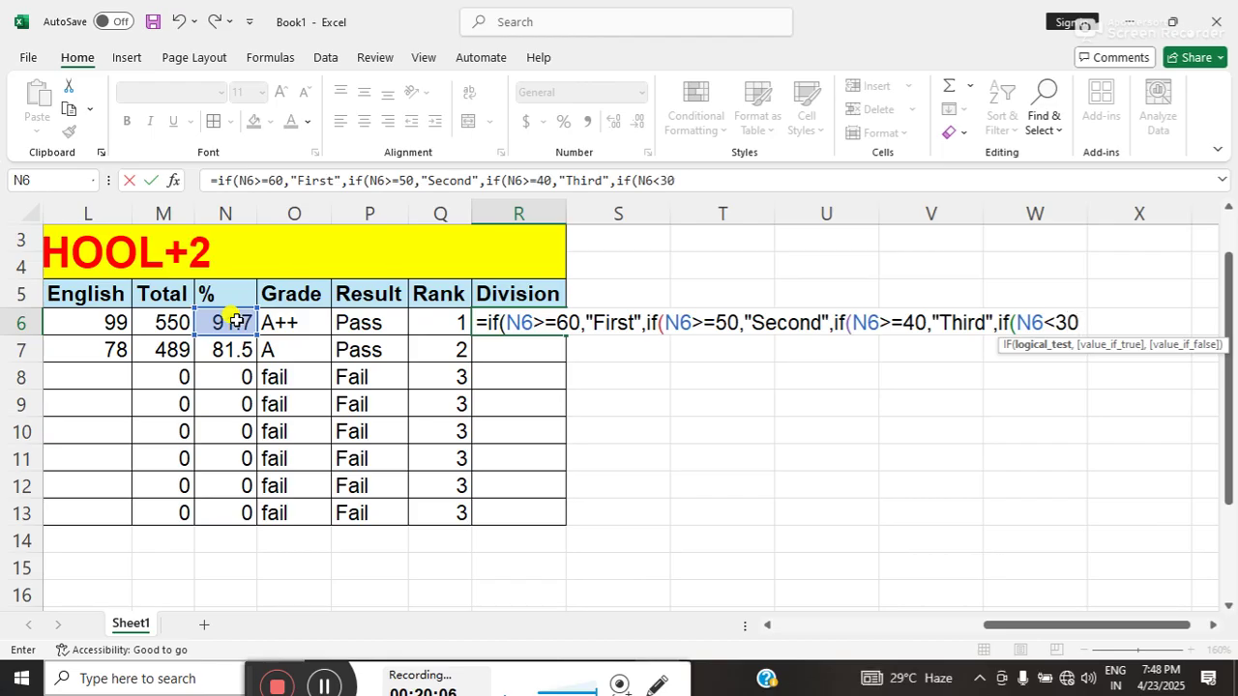
pyautogui.press('BackSpace')
pyautogui.press('BackSpace')
pyautogui.write('=')
pyautogui.write(',"fail')
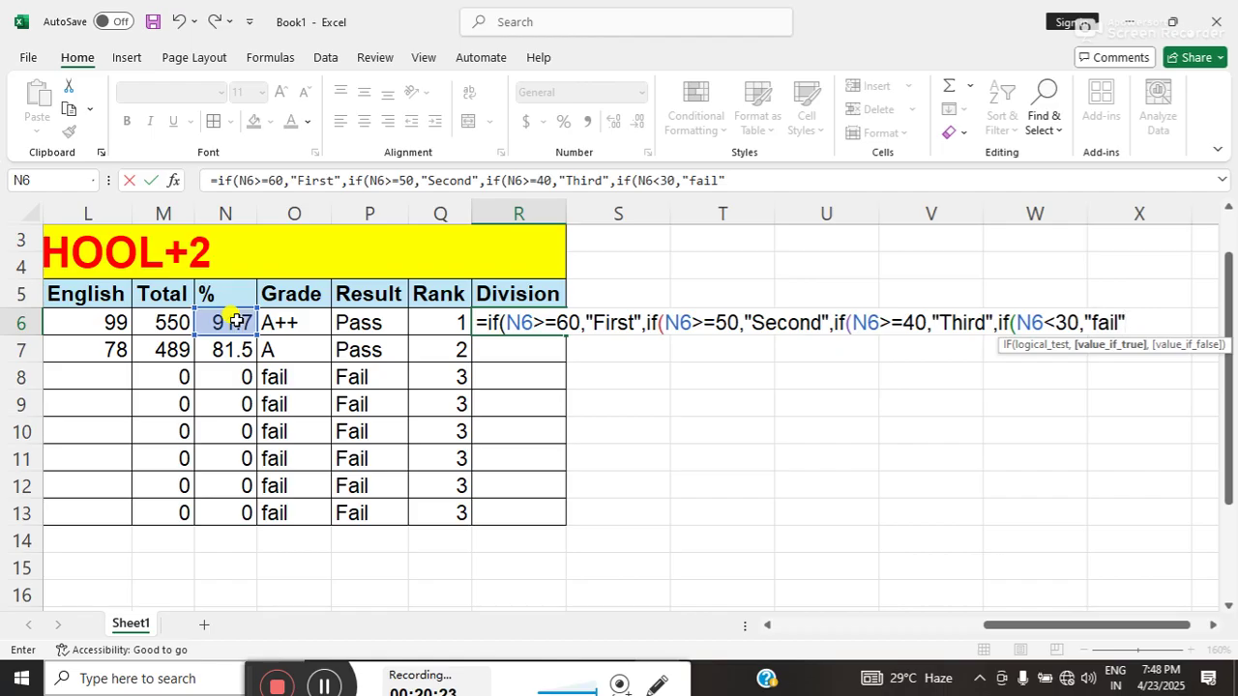
pyautogui.write('"))))')
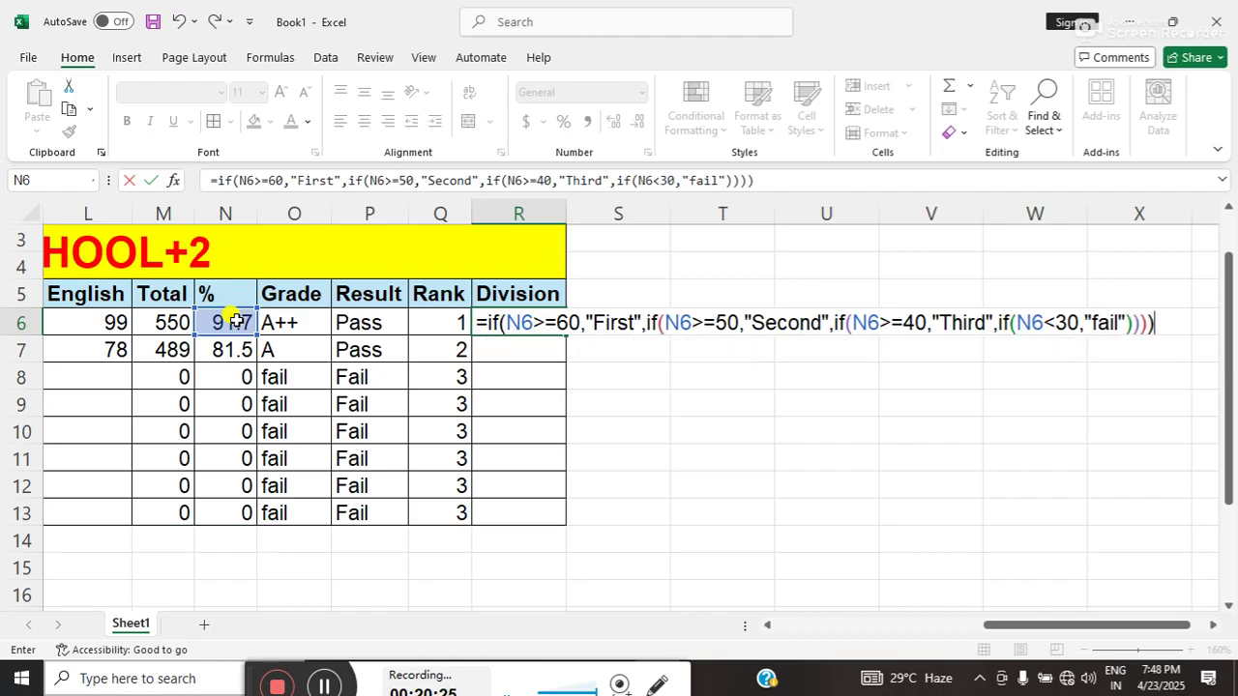
pyautogui.press('Return')
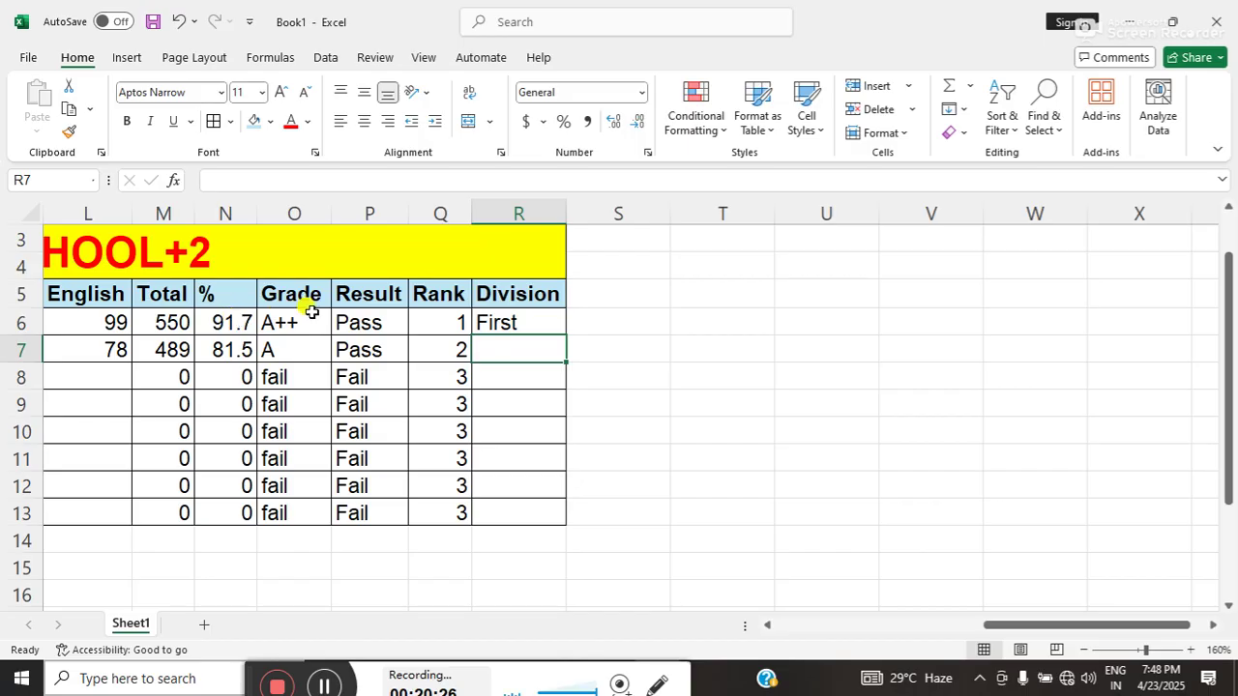
# - Copy the Division formula from R6 down to R13
pyautogui.click(483, 322)
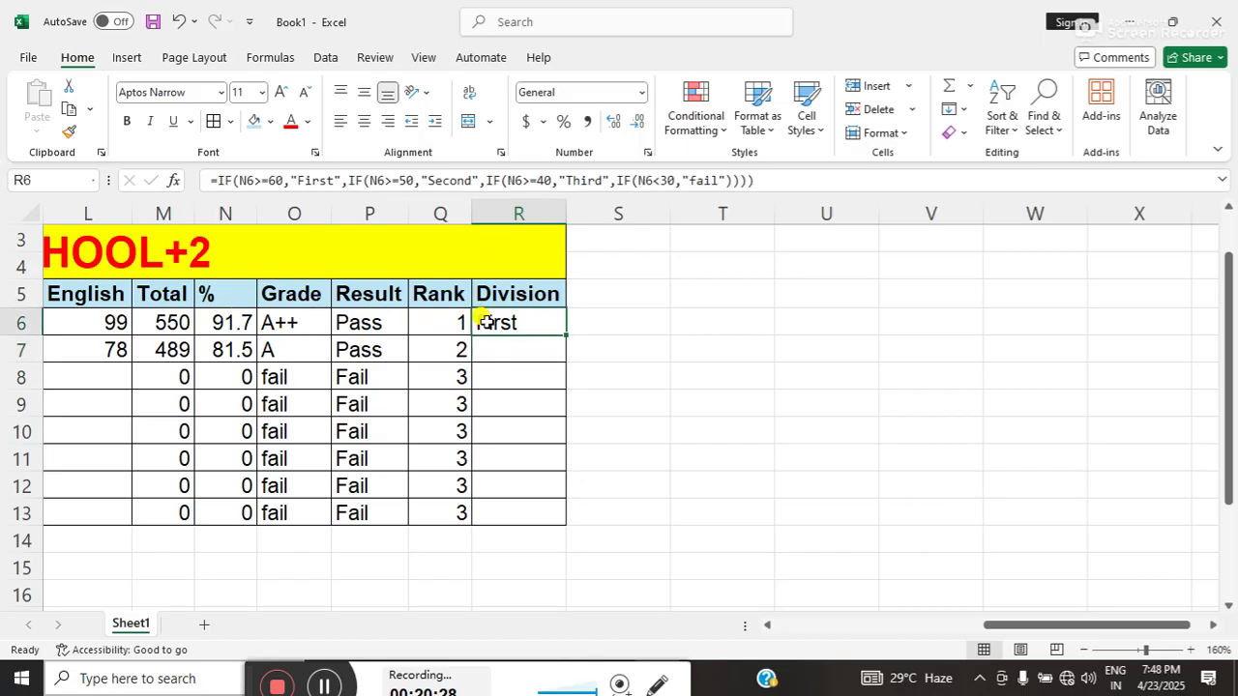
pyautogui.doubleClick(563, 333)
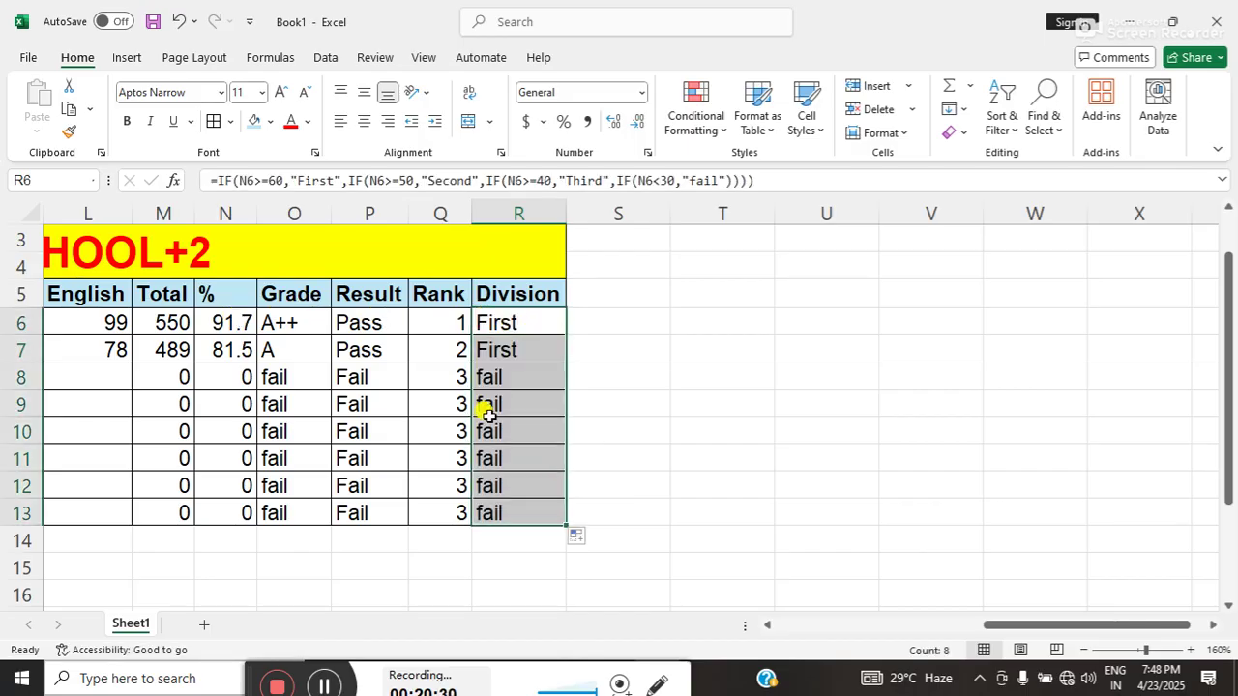
pyautogui.click(184, 365)
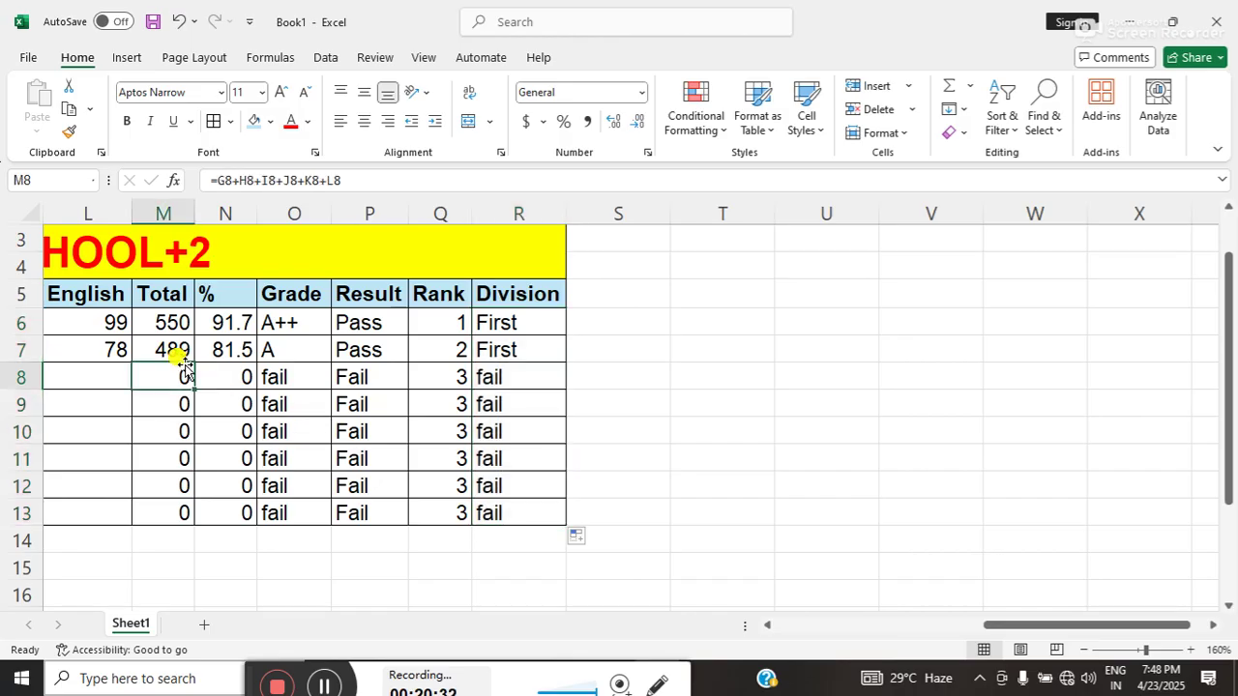
pyautogui.press('Left')
pyautogui.press('Left')
pyautogui.press('Left')
pyautogui.press('Left')
pyautogui.press('Left')
pyautogui.press('Left')
pyautogui.press('Left')
pyautogui.press('Left')
pyautogui.press('Left')
pyautogui.press('Left')
# - Enter the third student's Hindi 30, Math 45 and Science 28 marks in row 8
pyautogui.press('Right')
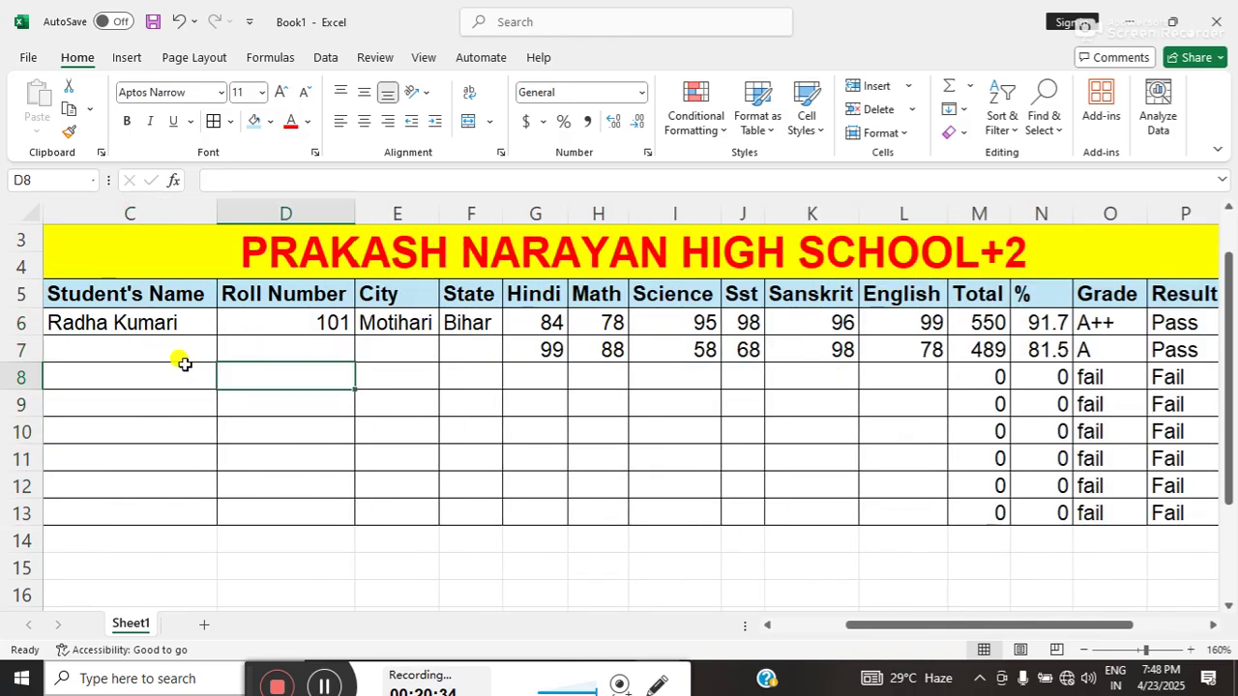
pyautogui.press('Right')
pyautogui.press('Right')
pyautogui.press('Right')
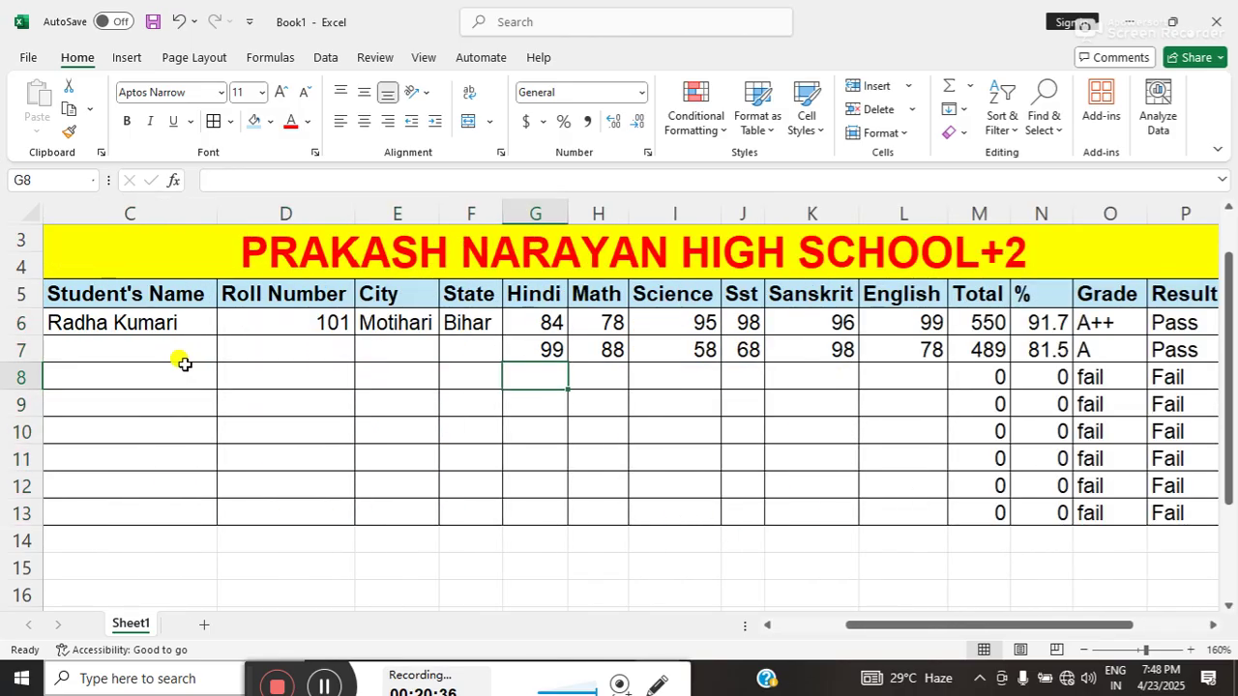
pyautogui.write('30')
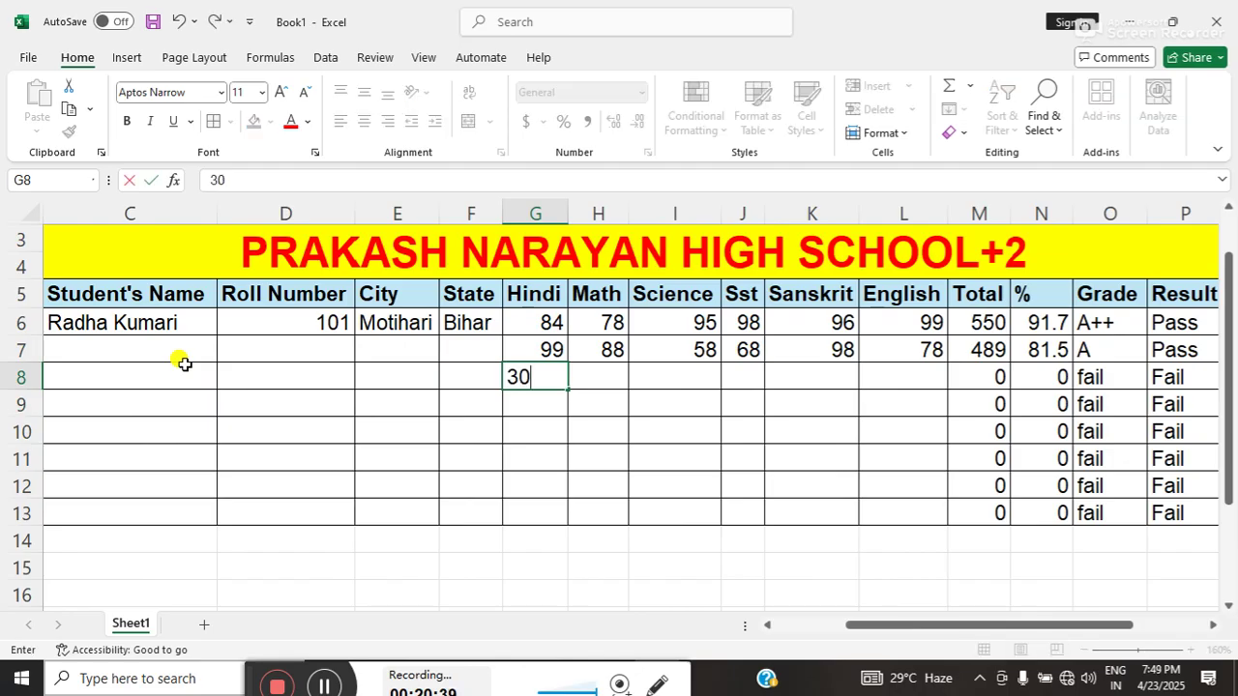
pyautogui.press('Right')
pyautogui.write('45')
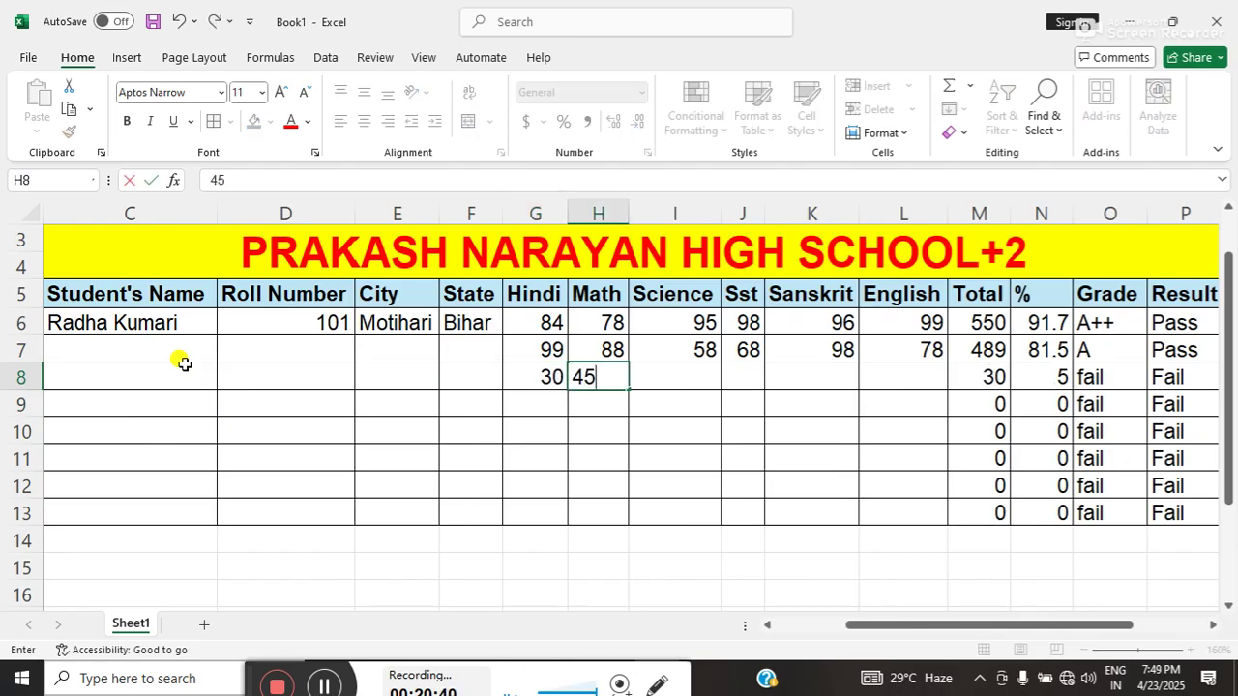
pyautogui.press('Right')
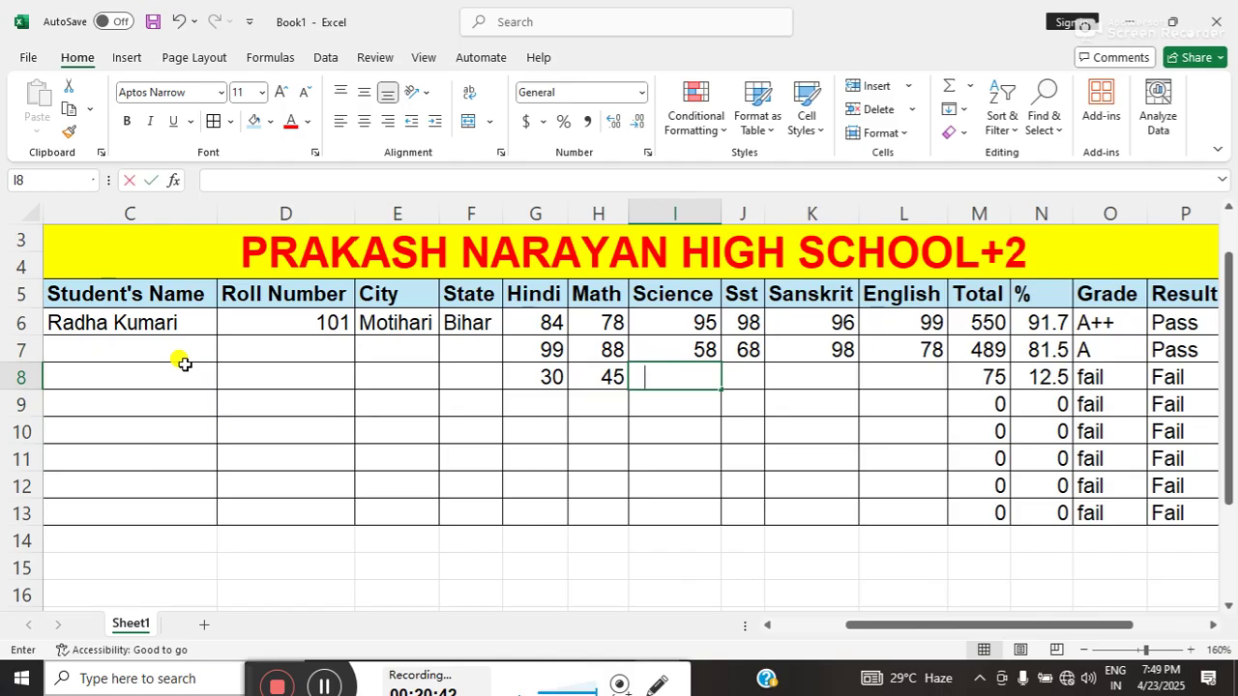
pyautogui.write('3')
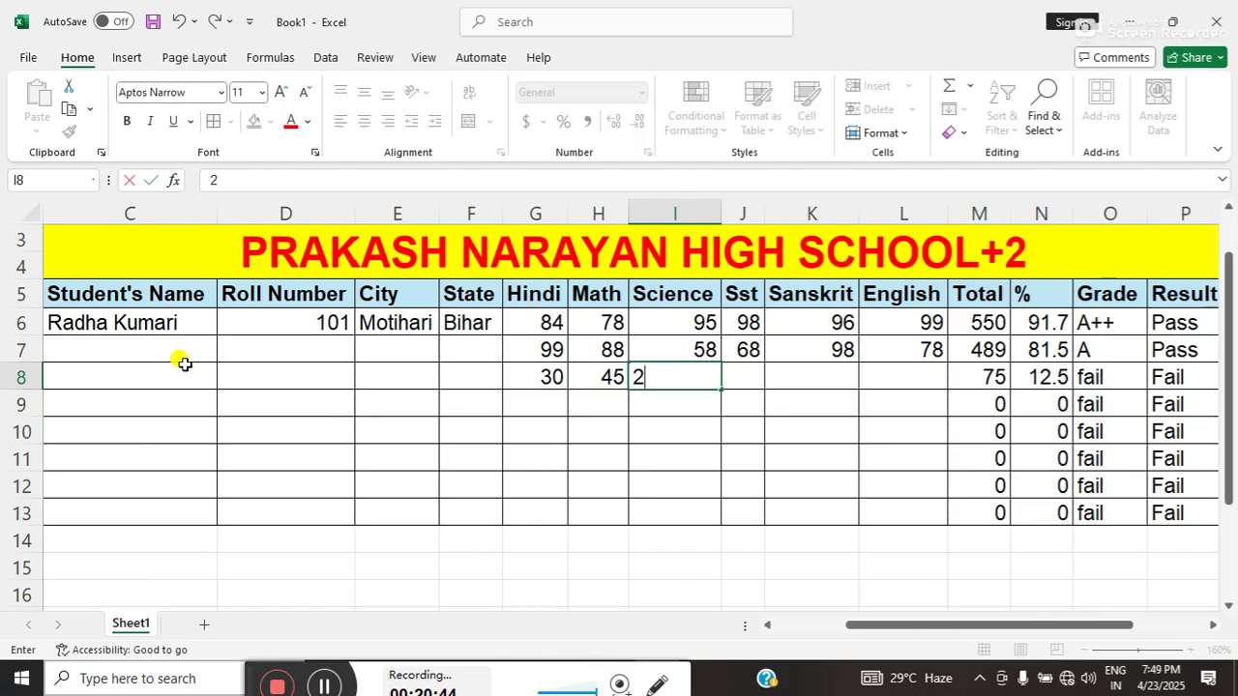
pyautogui.write('8')
pyautogui.press('Right')
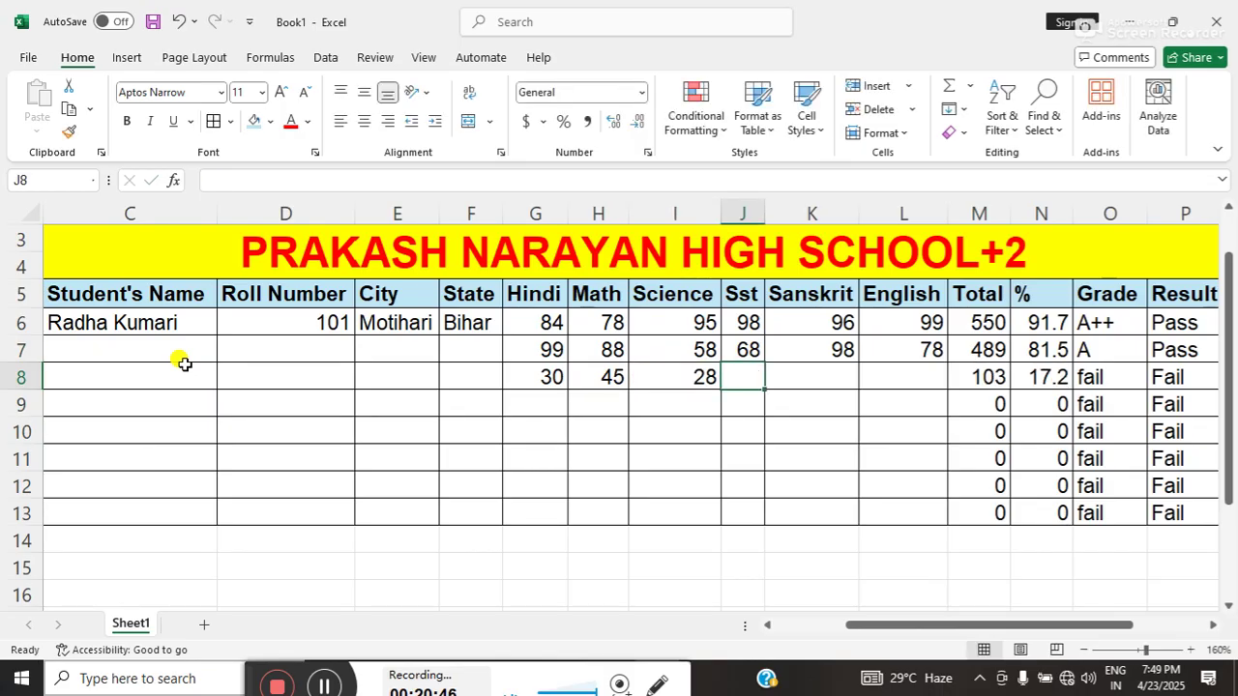
# - Enter Sst 65, Sanskrit 55 and English 77, then check the 50% result
pyautogui.write('65')
pyautogui.press('Right')
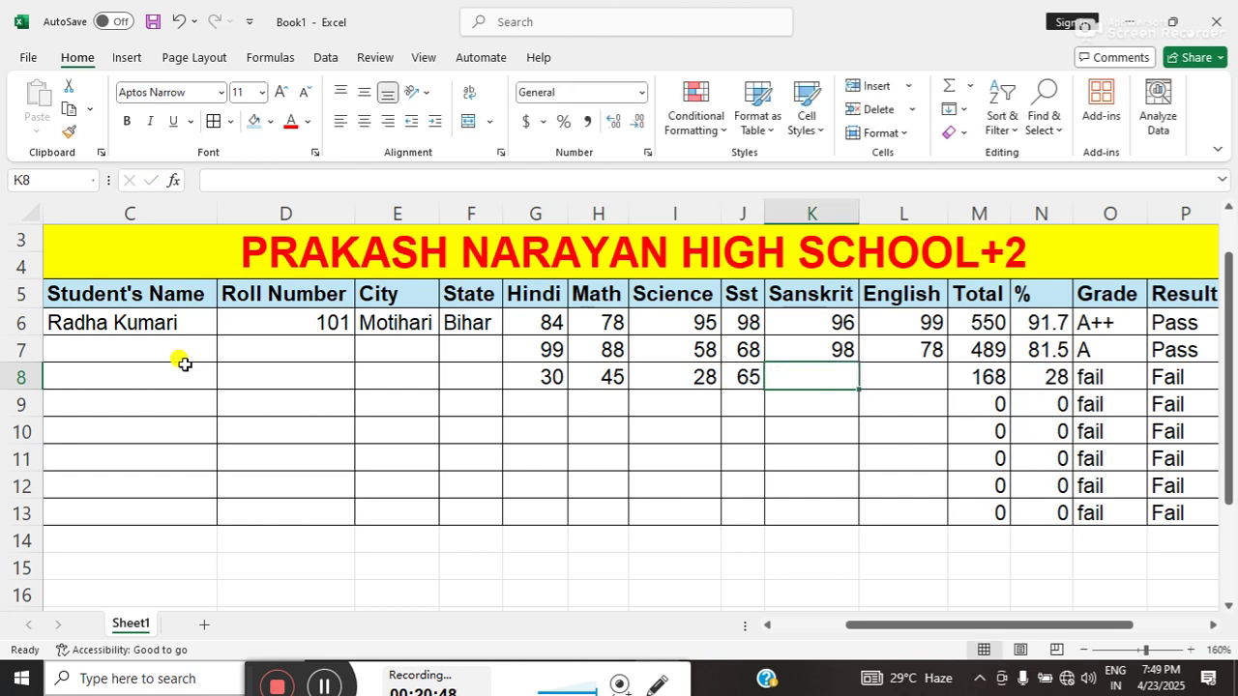
pyautogui.write('55')
pyautogui.press('Right')
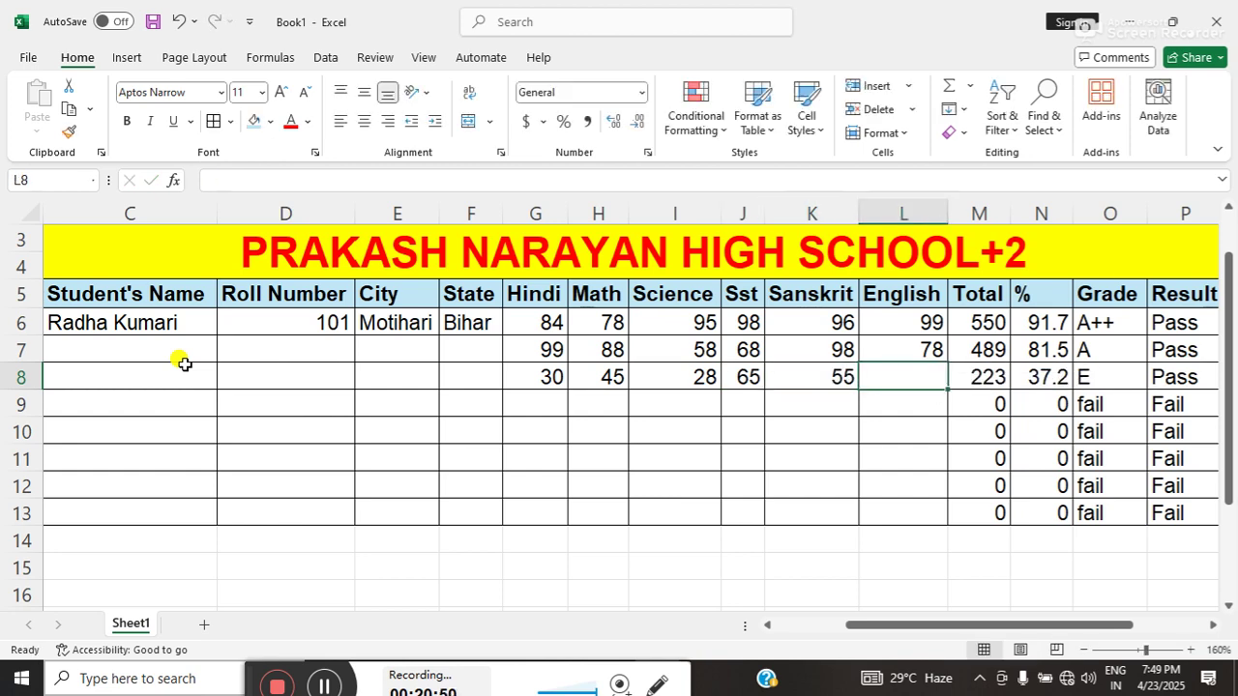
pyautogui.write('77')
pyautogui.press('Right')
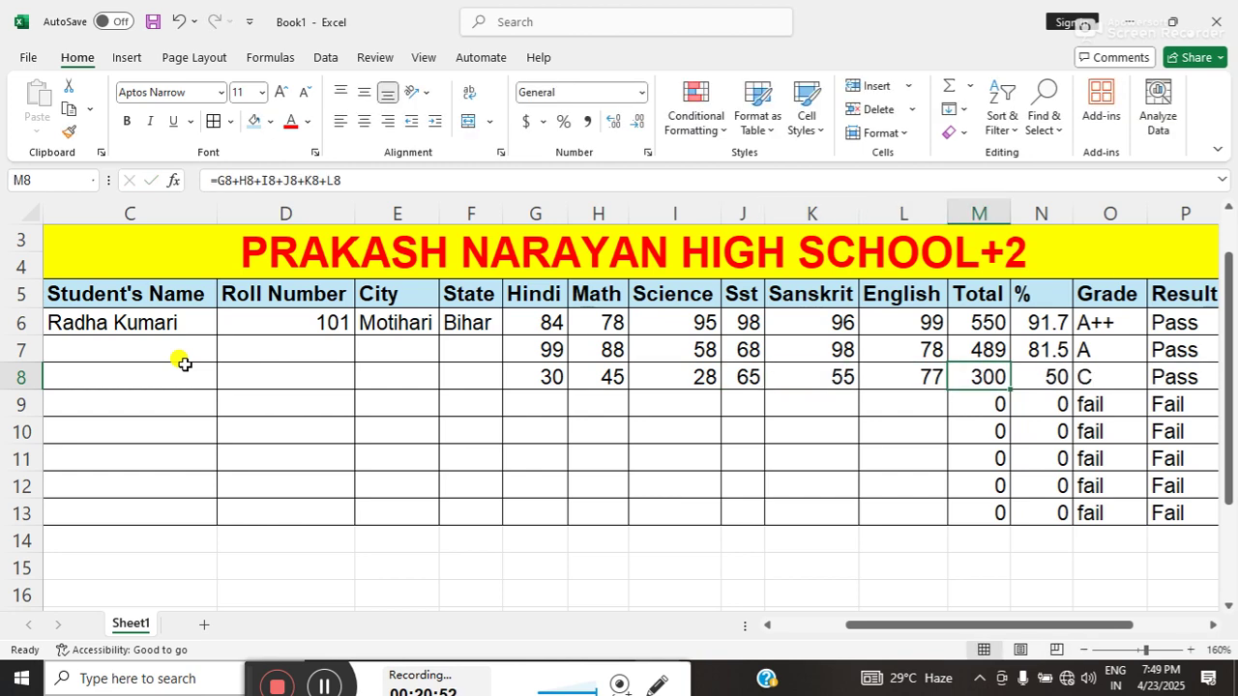
pyautogui.click(1048, 380)
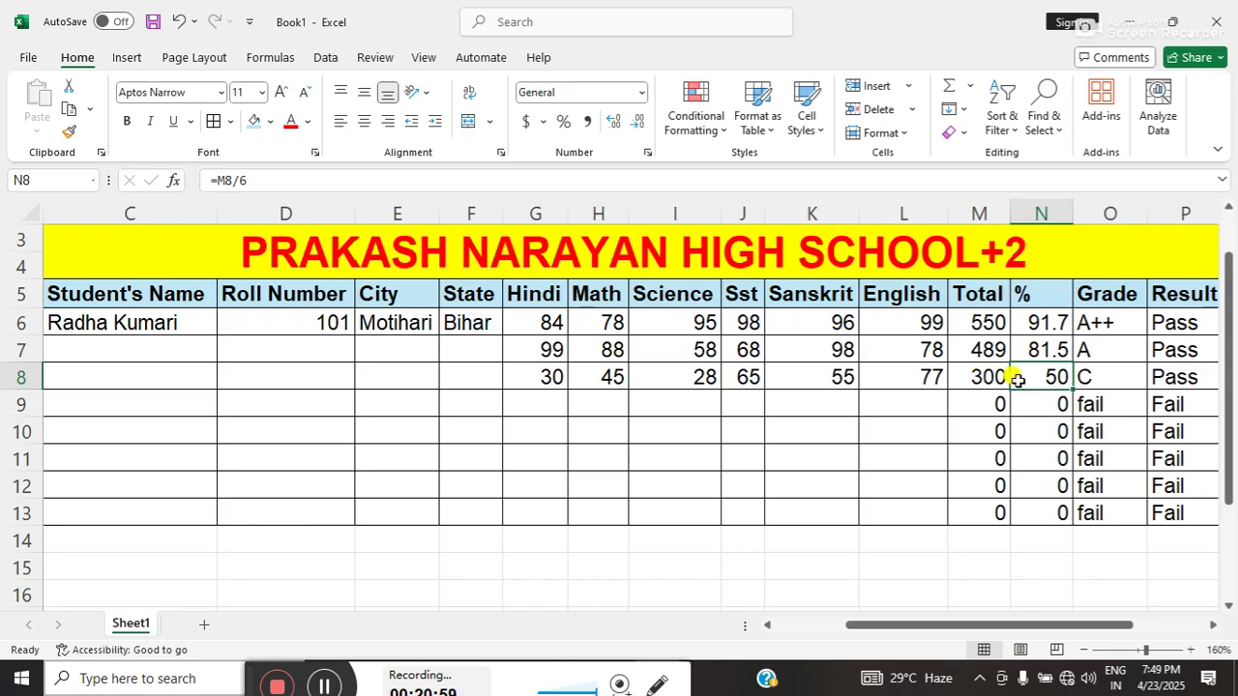
pyautogui.press('Right')
pyautogui.press('Right')
pyautogui.press('Right')
pyautogui.press('Right')
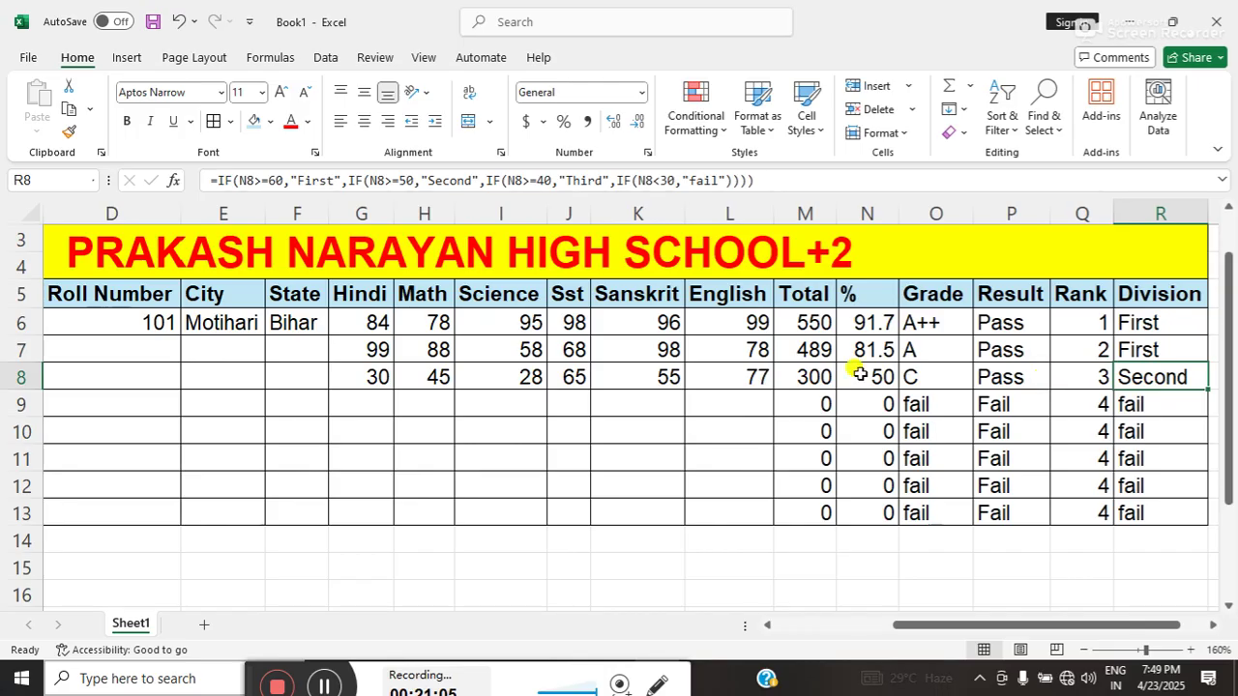
pyautogui.click(512, 377)
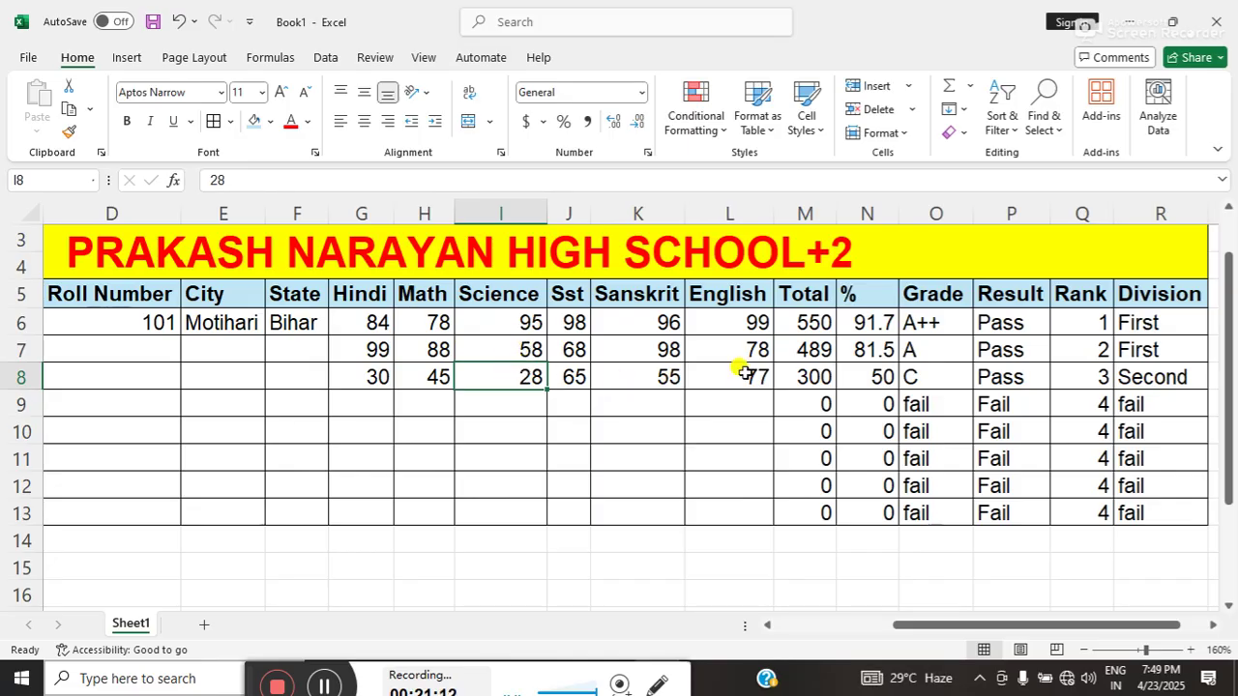
pyautogui.click(795, 326)
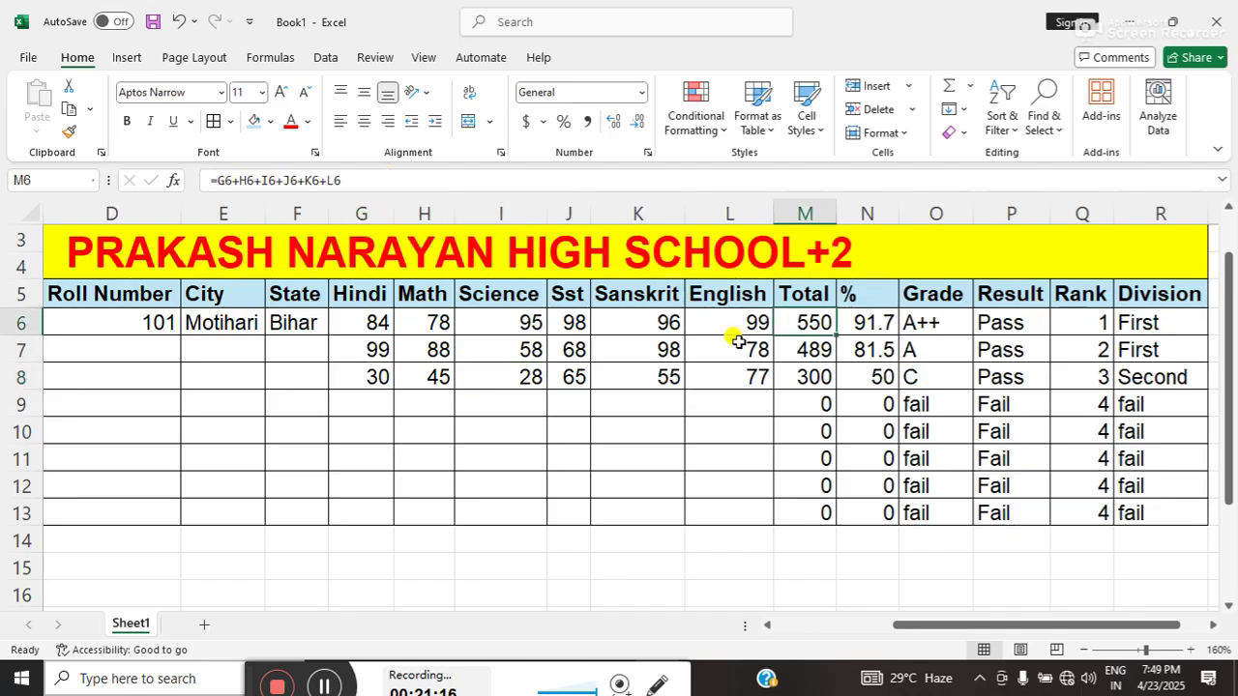
pyautogui.click(871, 317)
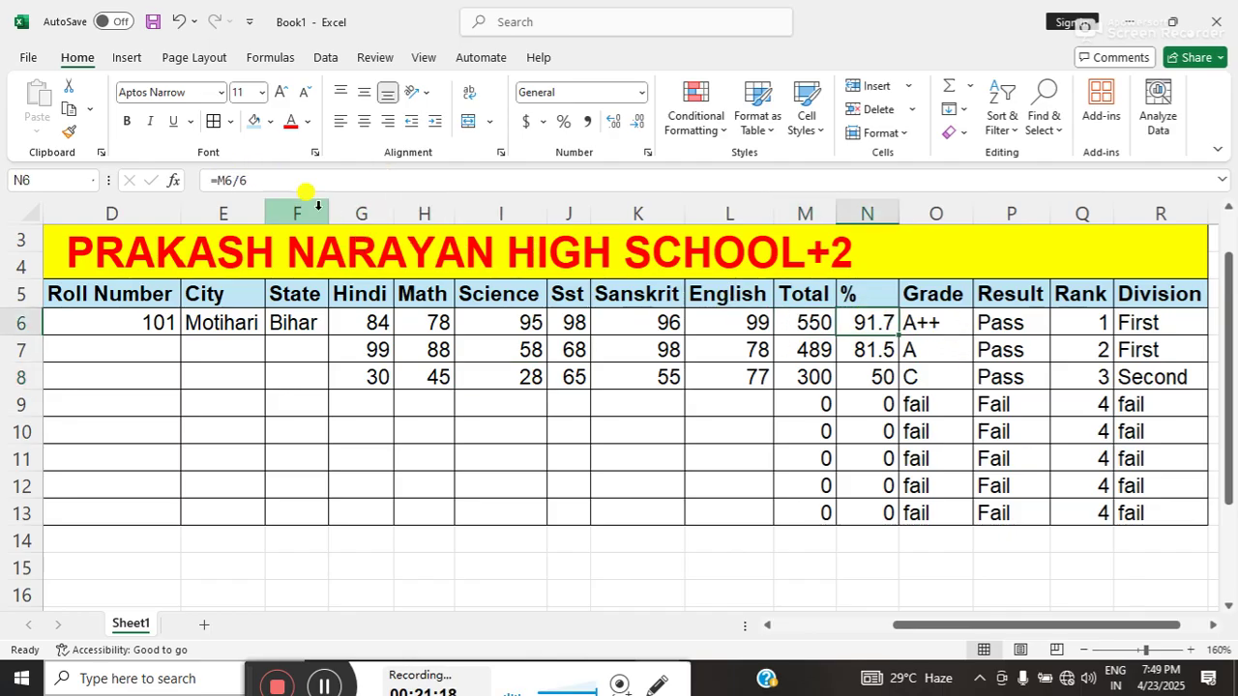
pyautogui.click(914, 323)
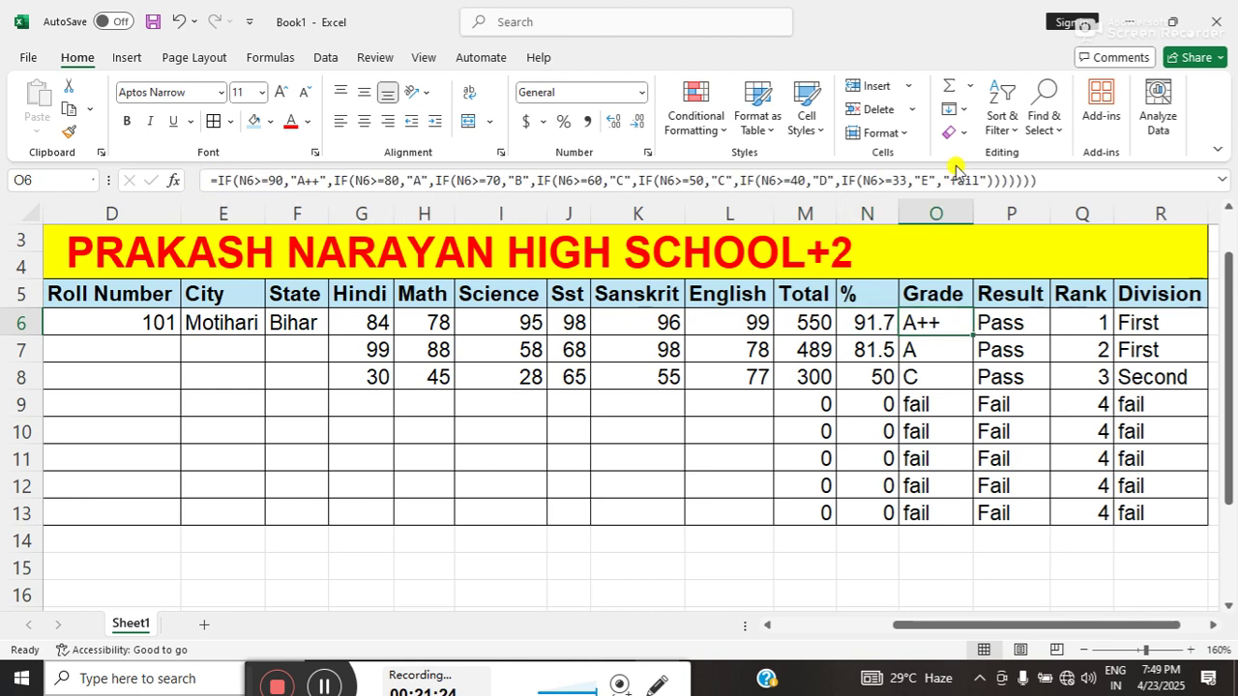
pyautogui.click(1033, 332)
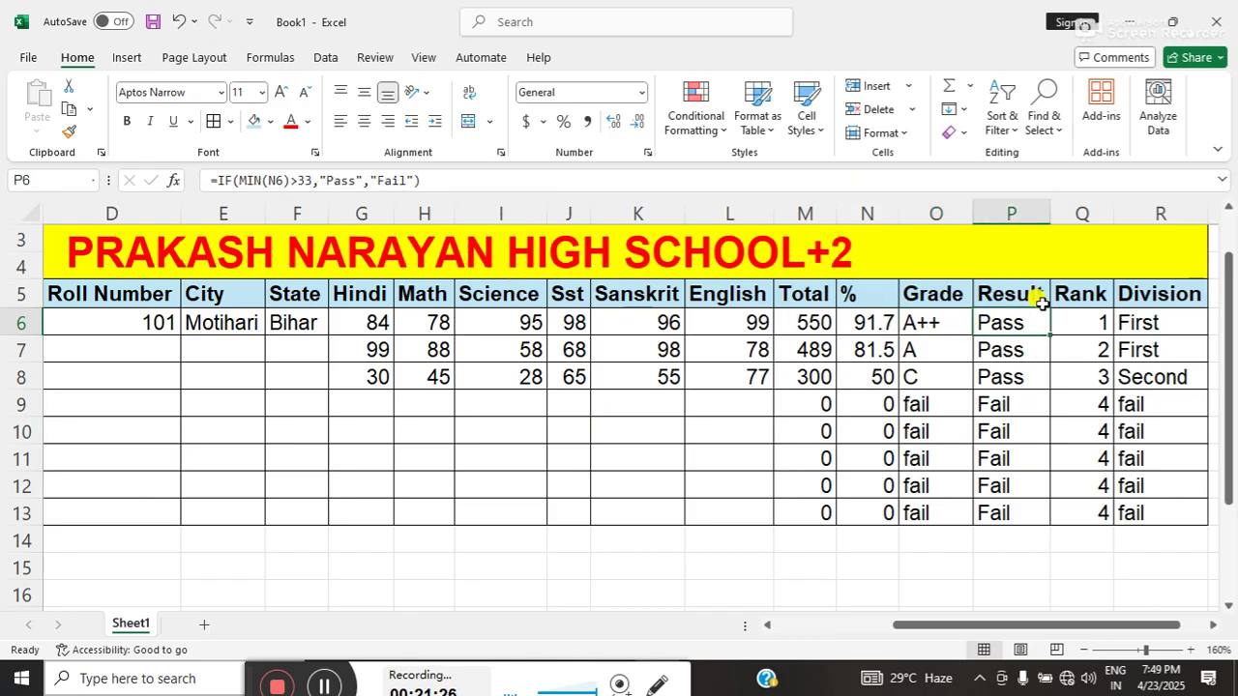
pyautogui.click(1075, 320)
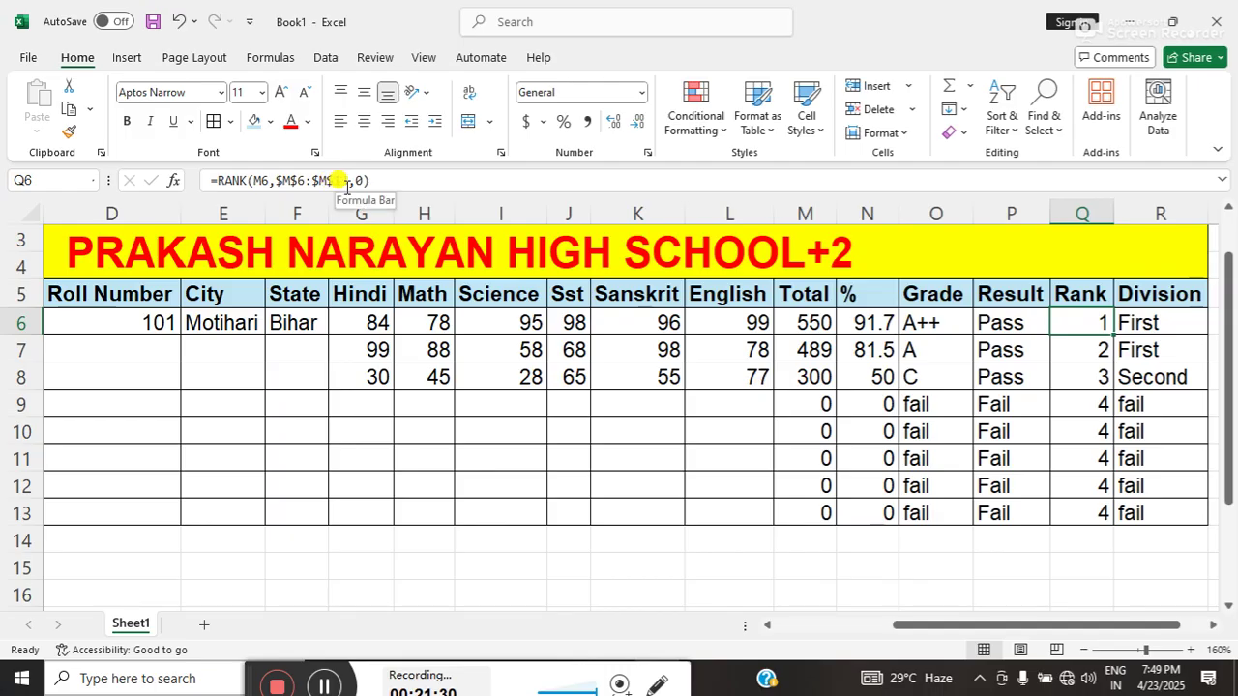
pyautogui.click(1157, 320)
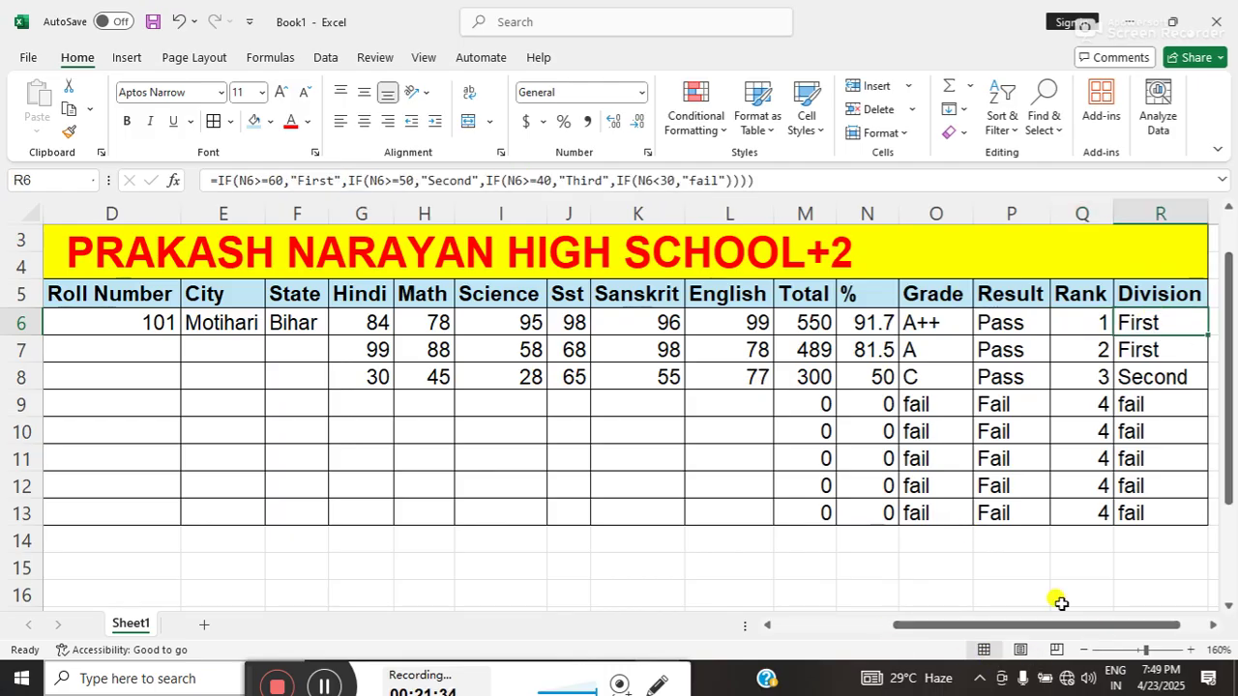
# - Zoom the sheet out to 140% and select the marksheet table from B3 to R13
pyautogui.moveTo(1230, 292); pyautogui.dragTo(1230, 266)
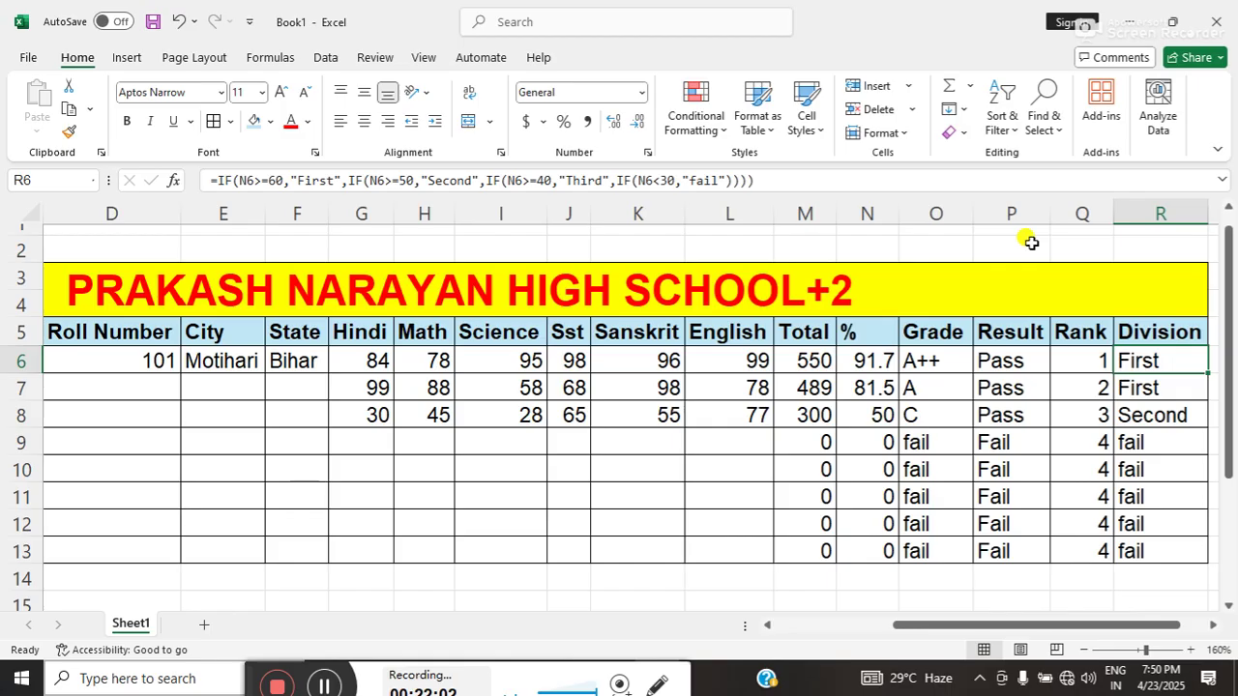
pyautogui.click(1084, 650)
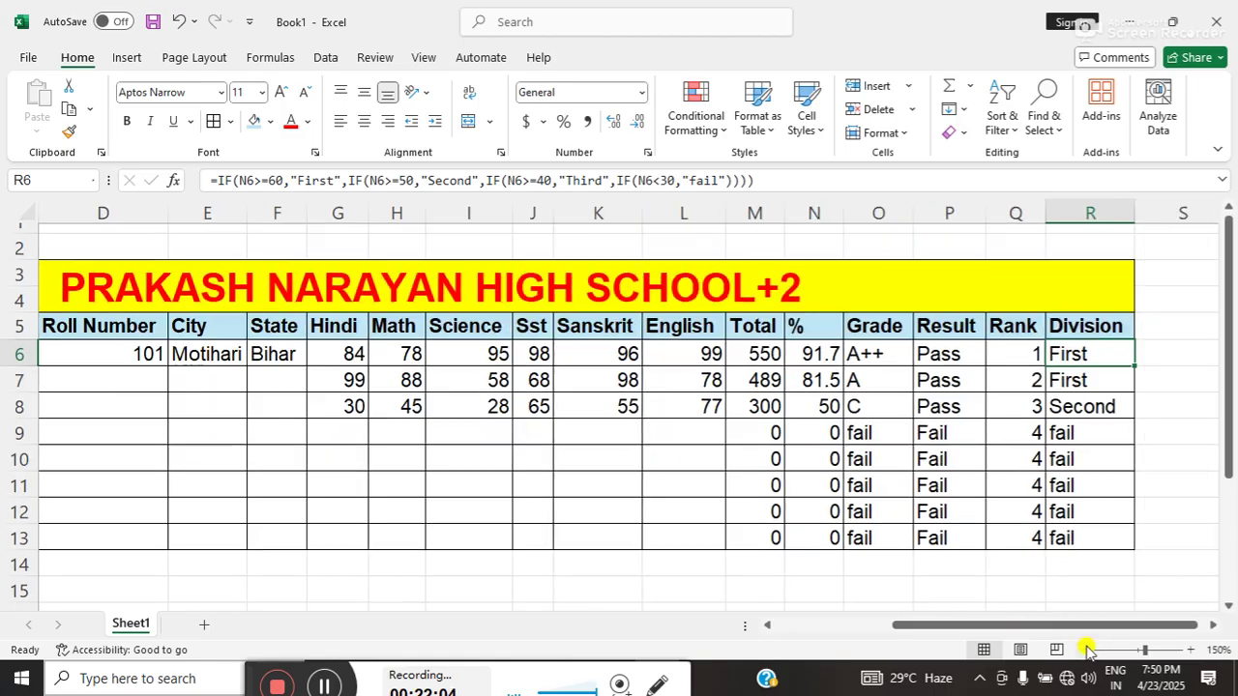
pyautogui.click(1084, 650)
pyautogui.moveTo(976, 626)
pyautogui.mouseDown()
pyautogui.moveTo(965, 626)
pyautogui.moveTo(983, 626)
pyautogui.mouseUp()
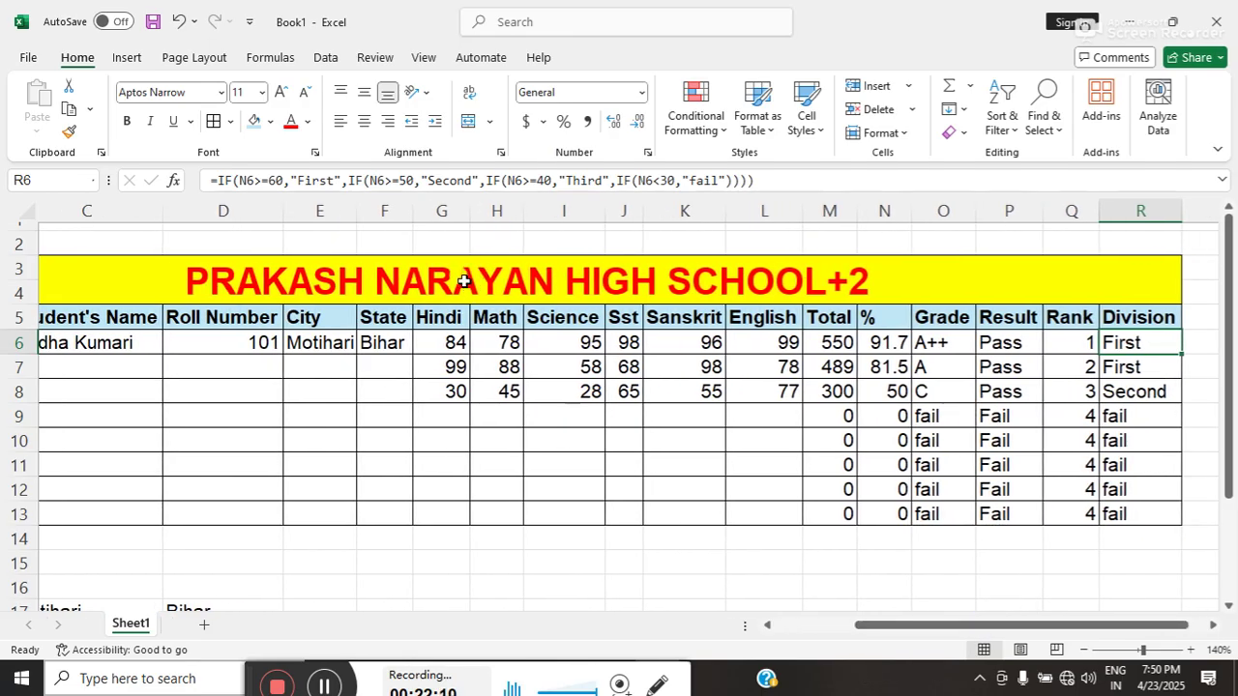
pyautogui.moveTo(464, 282); pyautogui.dragTo(475, 497)
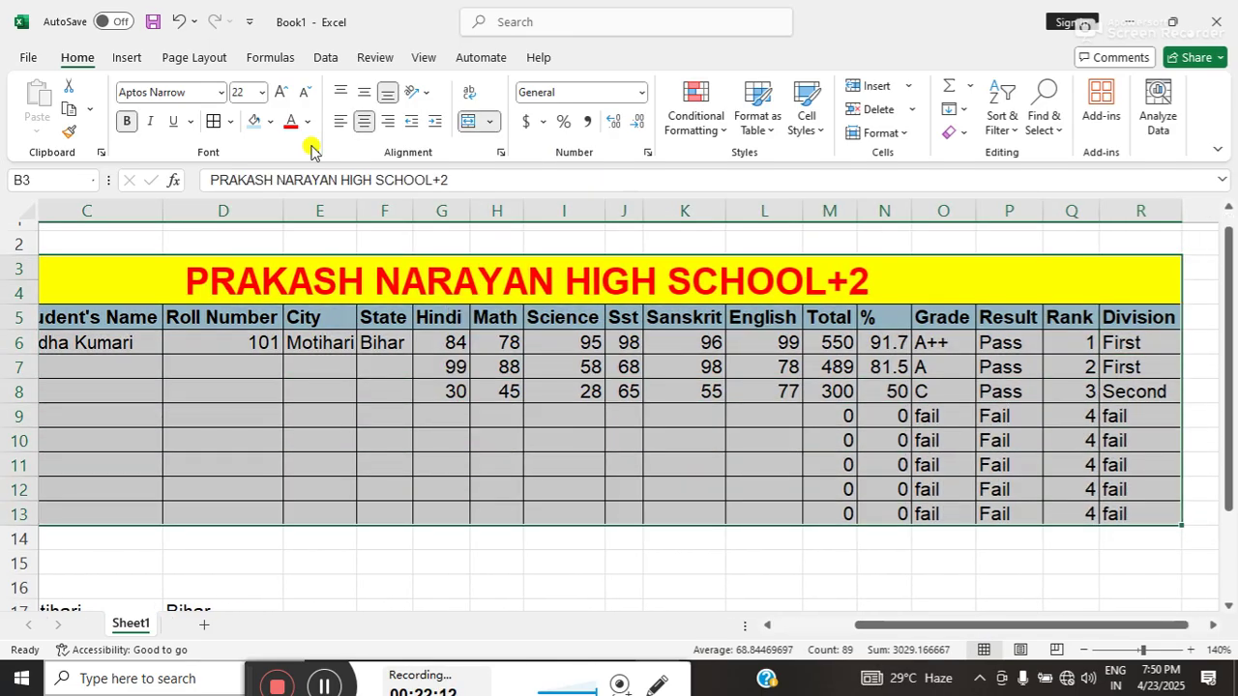
# - Set the page orientation to landscape and make the marksheet table the print area
pyautogui.click(171, 56)
pyautogui.click(221, 130)
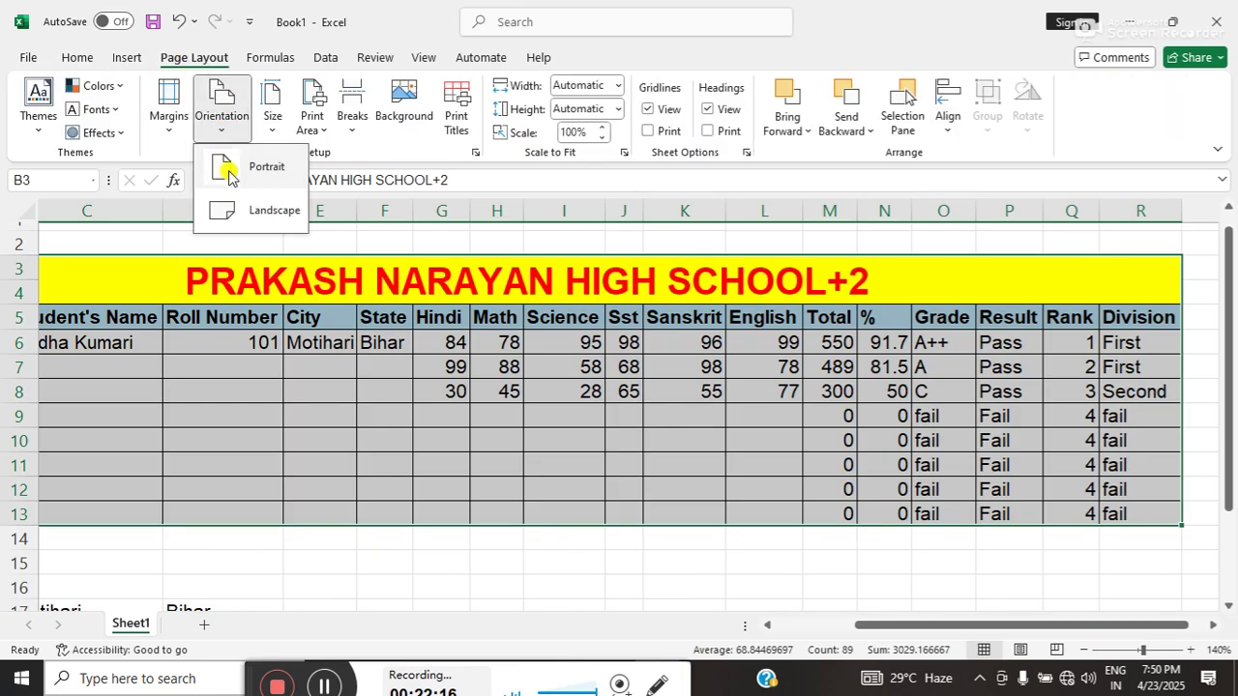
pyautogui.click(237, 206)
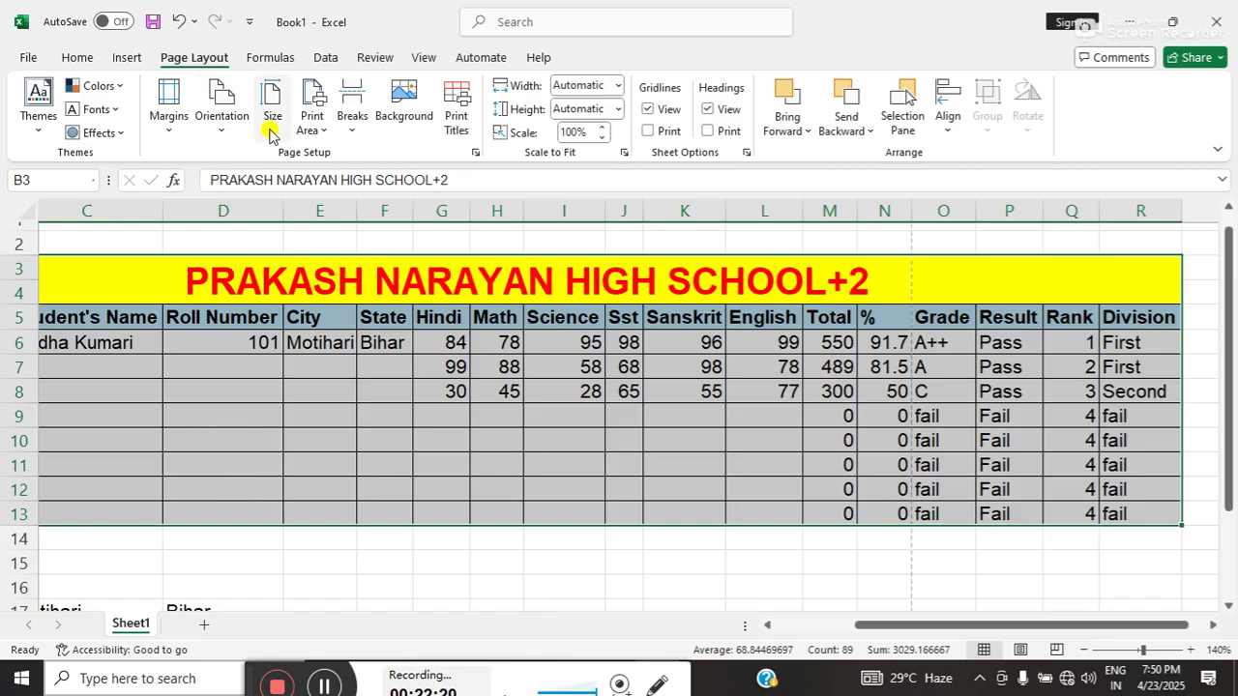
pyautogui.click(323, 122)
pyautogui.click(328, 156)
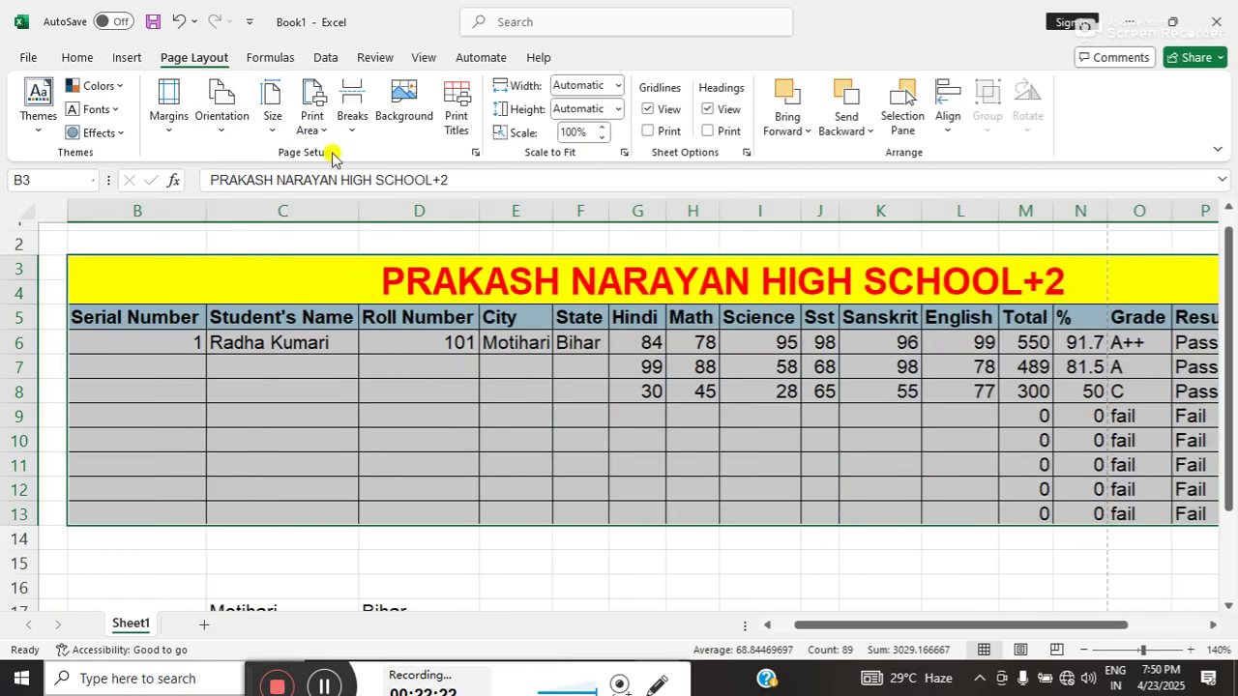
# - Lower the print scale from 100% to 85%, then bring up the File screen
pyautogui.moveTo(940, 625); pyautogui.dragTo(1057, 620)
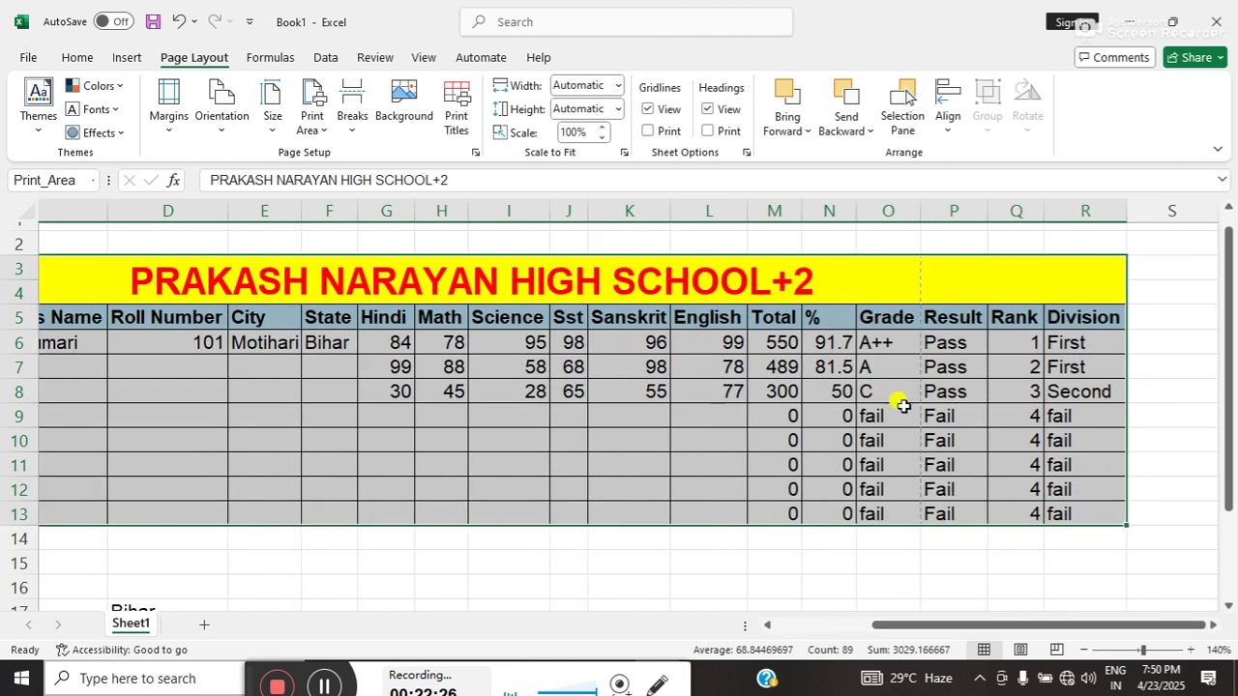
pyautogui.click(599, 140)
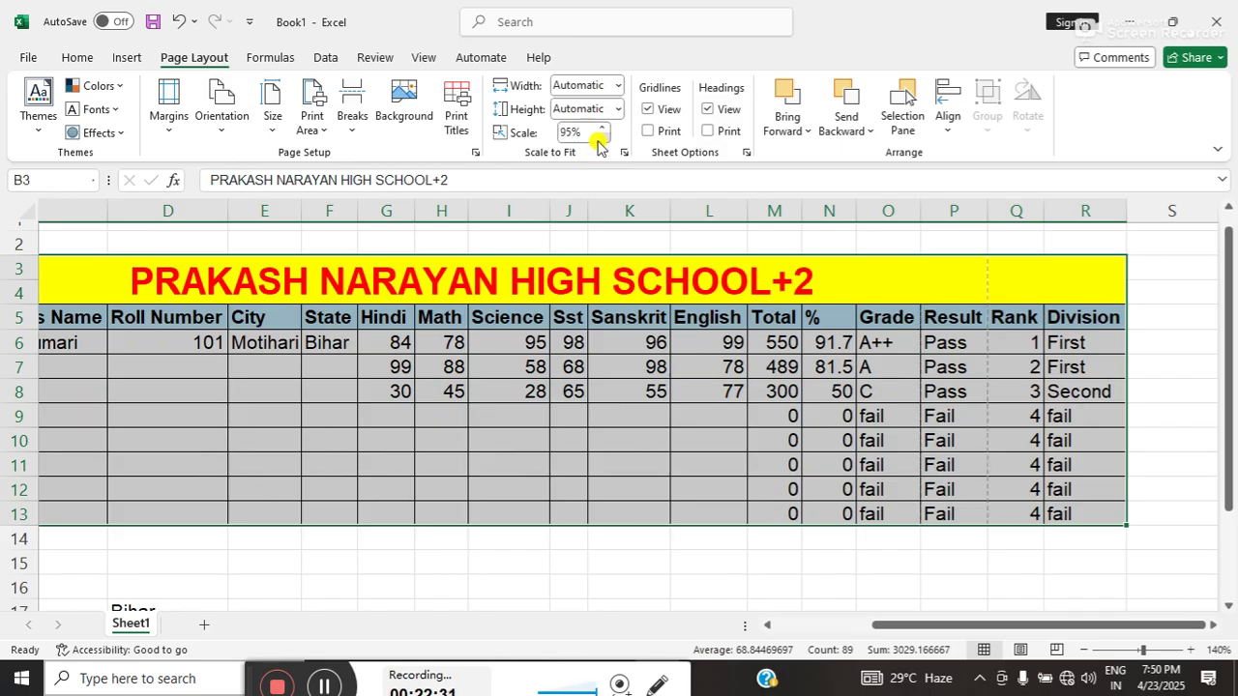
pyautogui.click(600, 140)
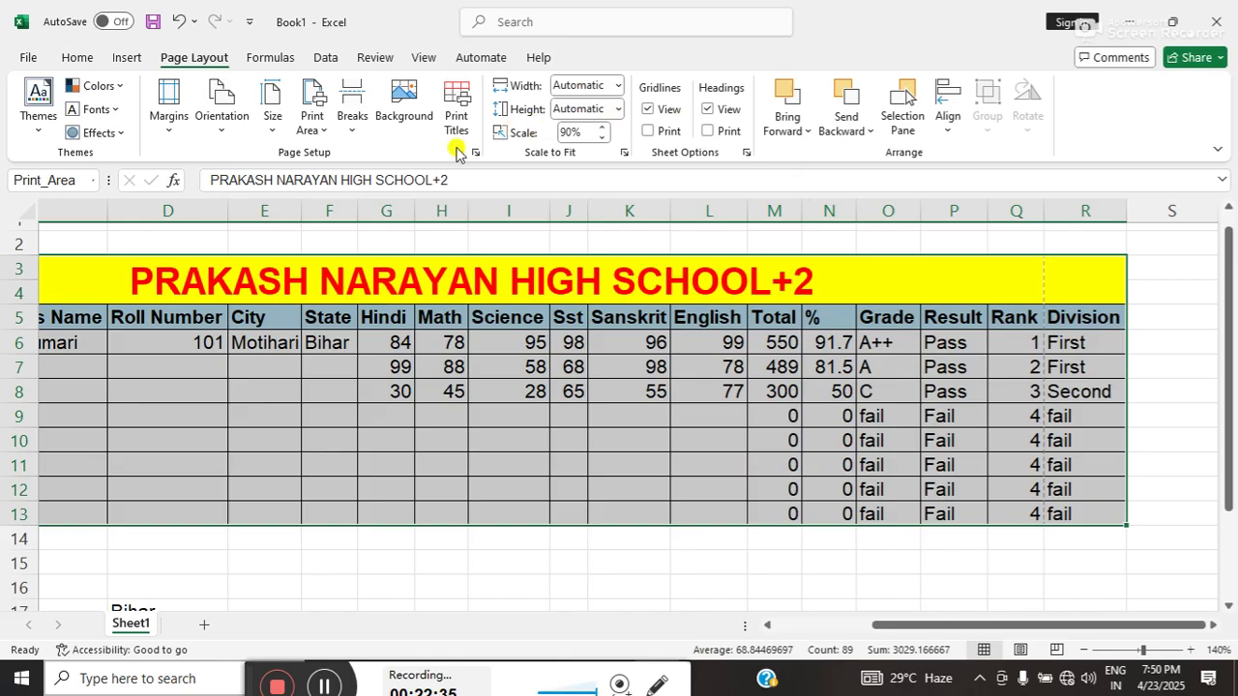
pyautogui.click(599, 138)
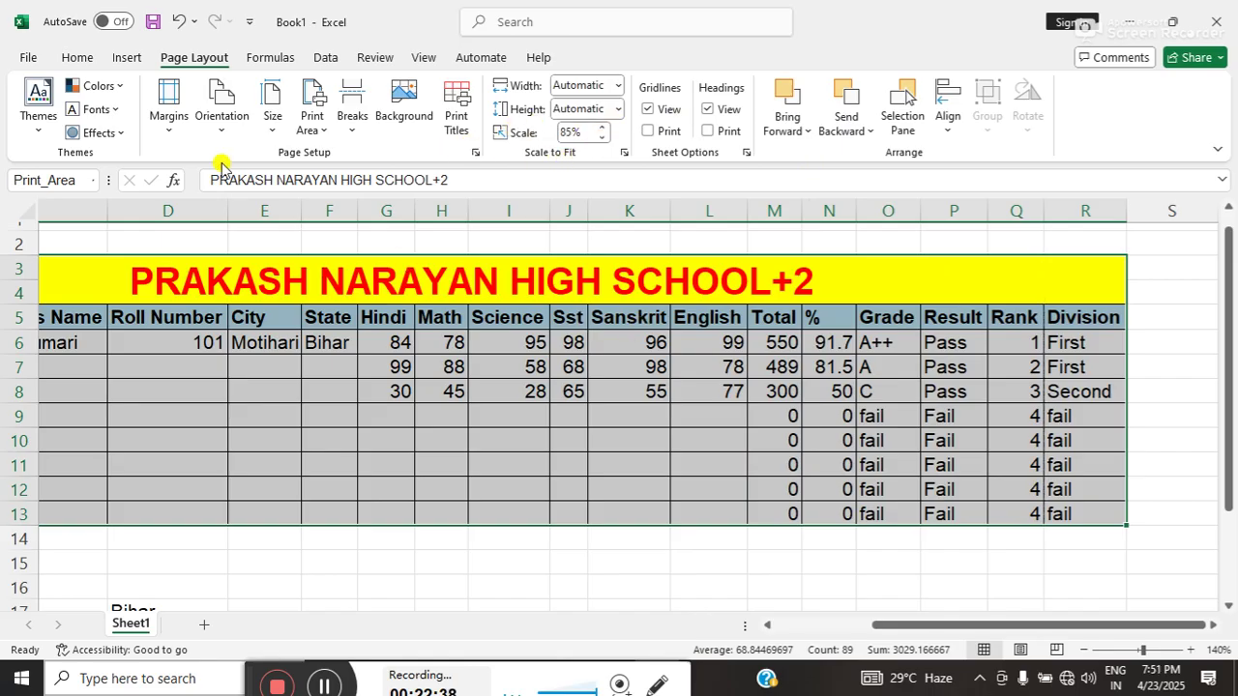
pyautogui.click(28, 58)
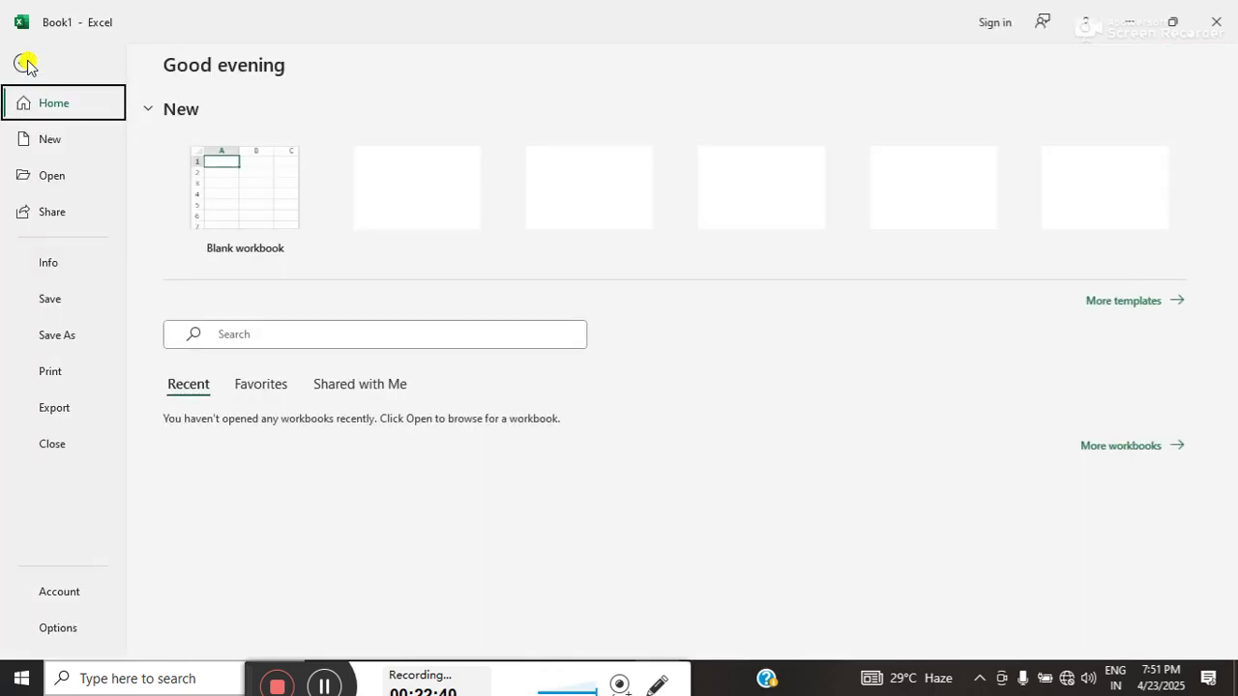
# - Preview the printout, then browse to the D:\no delete video folder in Save As
pyautogui.click(49, 369)
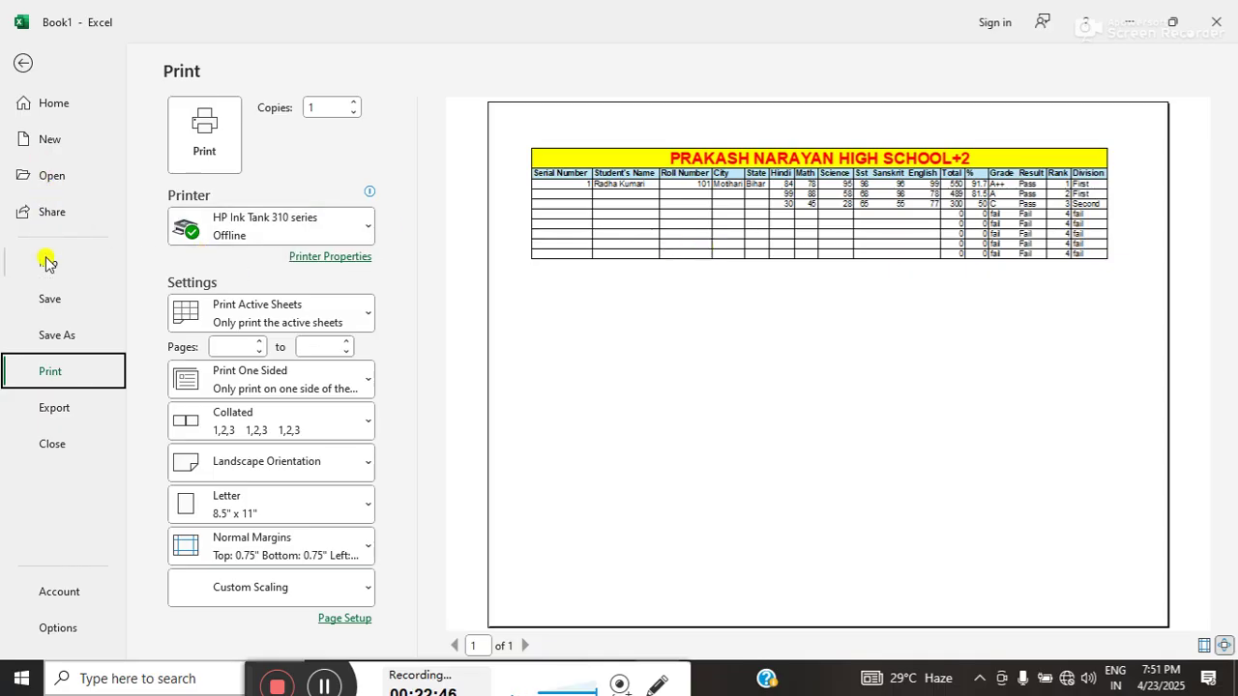
pyautogui.click(47, 301)
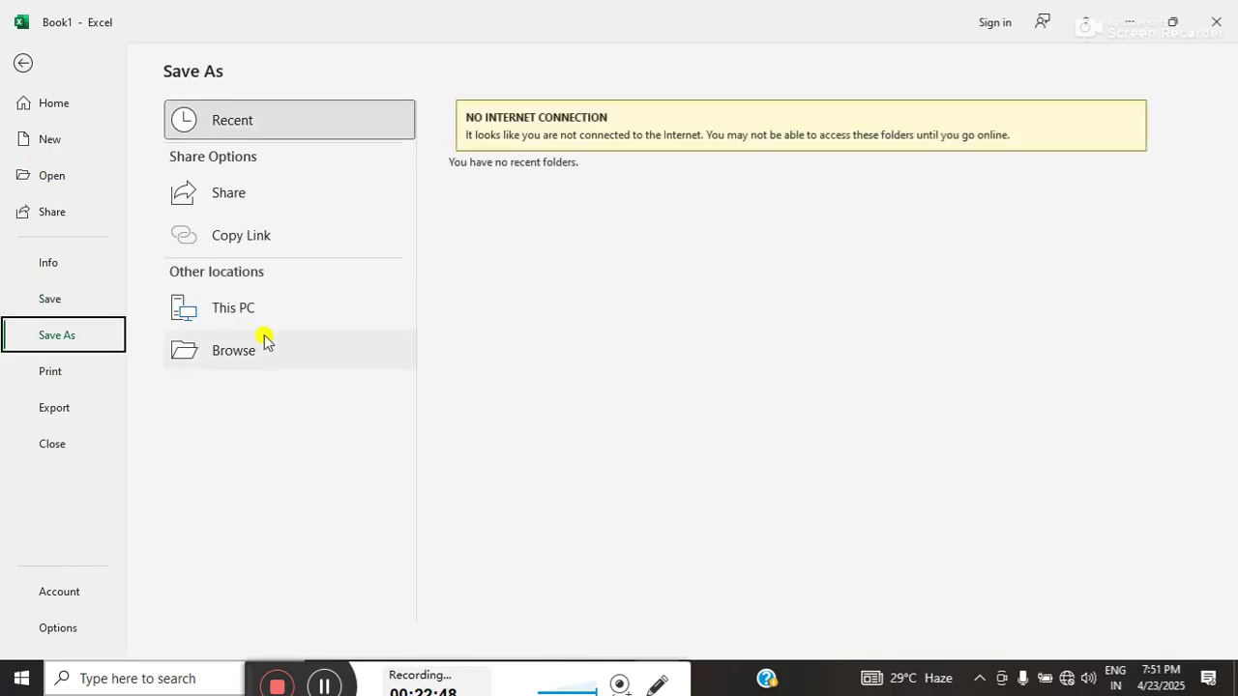
pyautogui.click(266, 340)
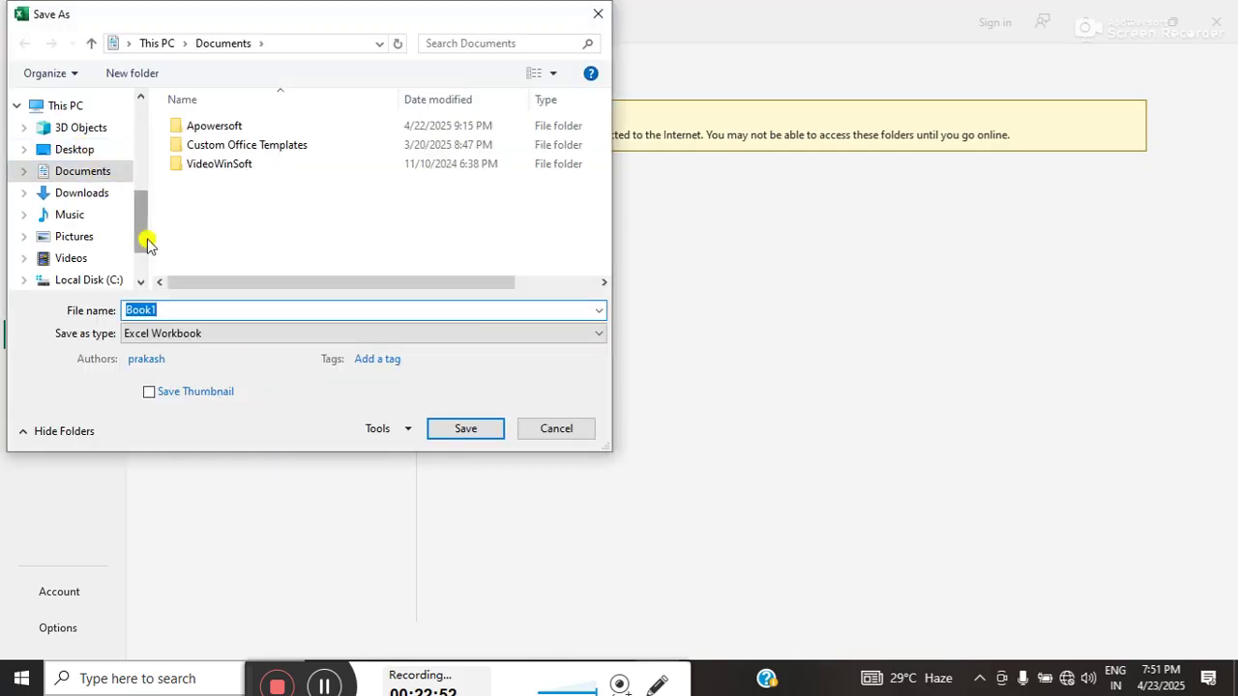
pyautogui.click(146, 258)
pyautogui.click(101, 230)
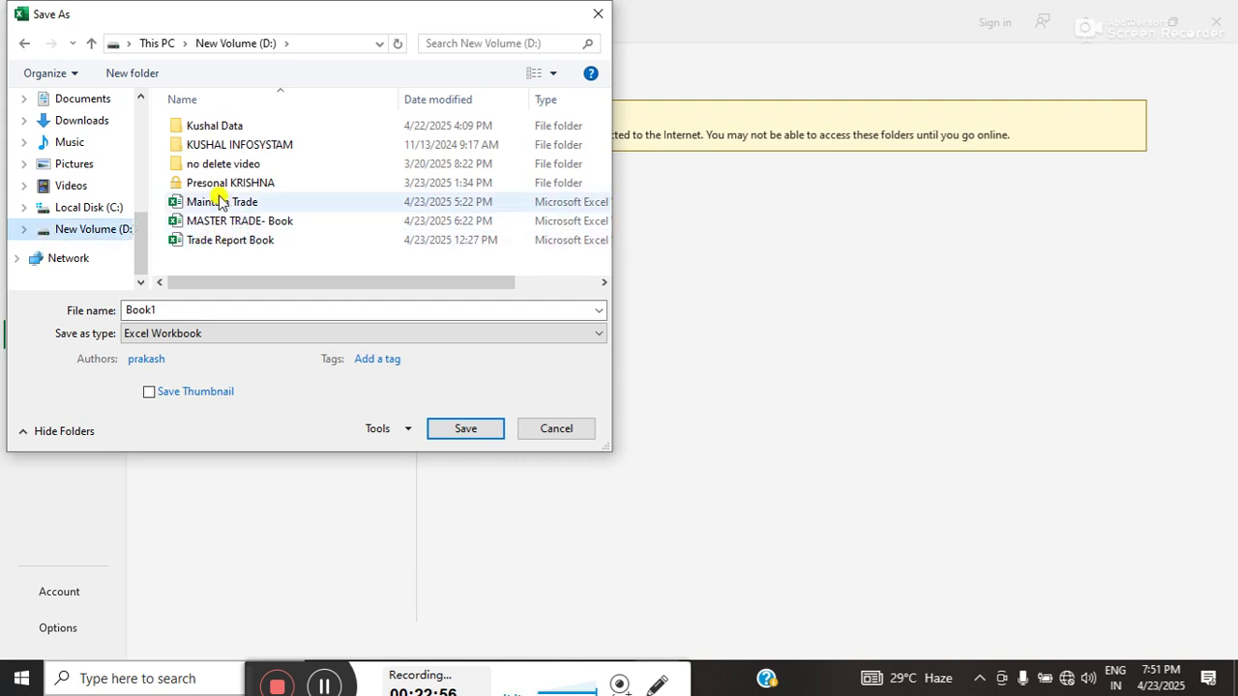
pyautogui.click(213, 165)
pyautogui.doubleClick(214, 166)
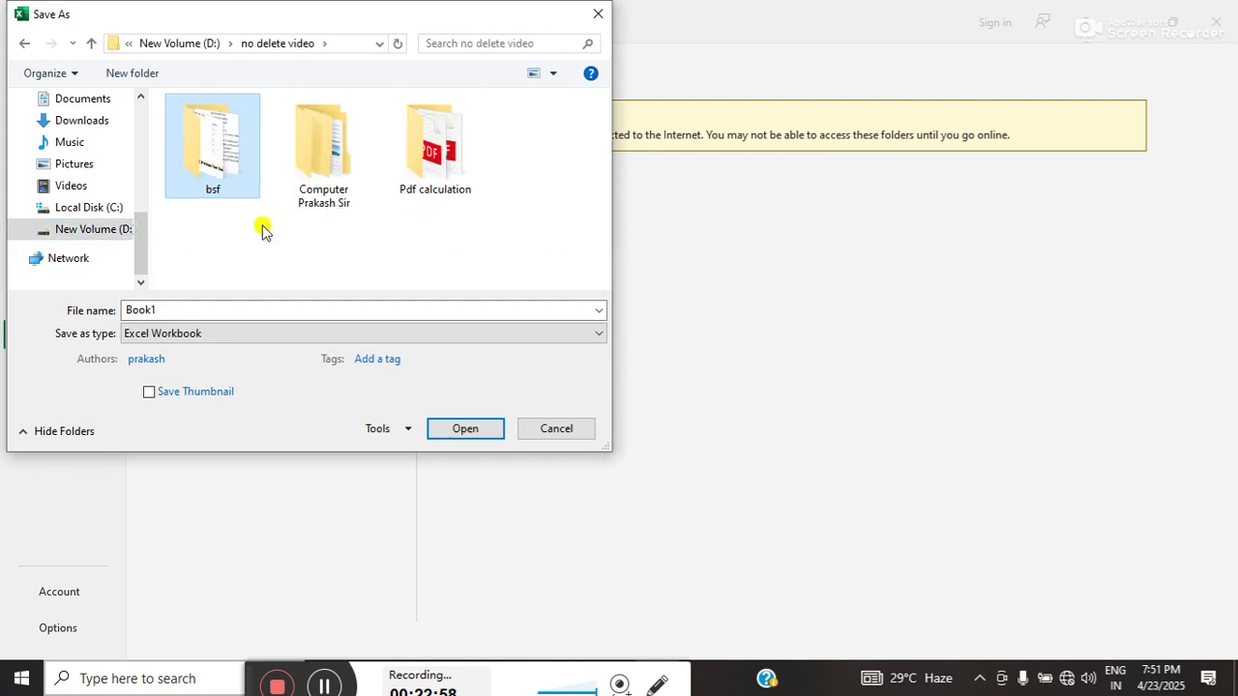
# - Name the file 'mark', set the type to PDF, and export it
pyautogui.click(217, 311)
pyautogui.write('mark')
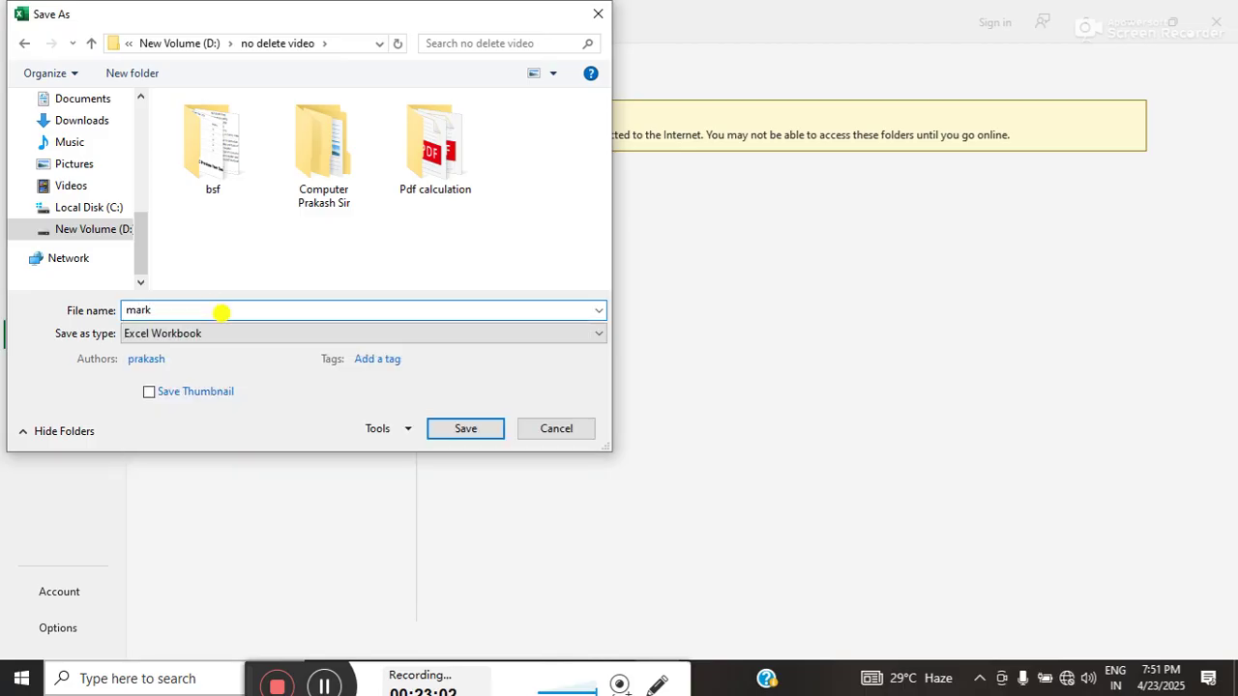
pyautogui.click(209, 333)
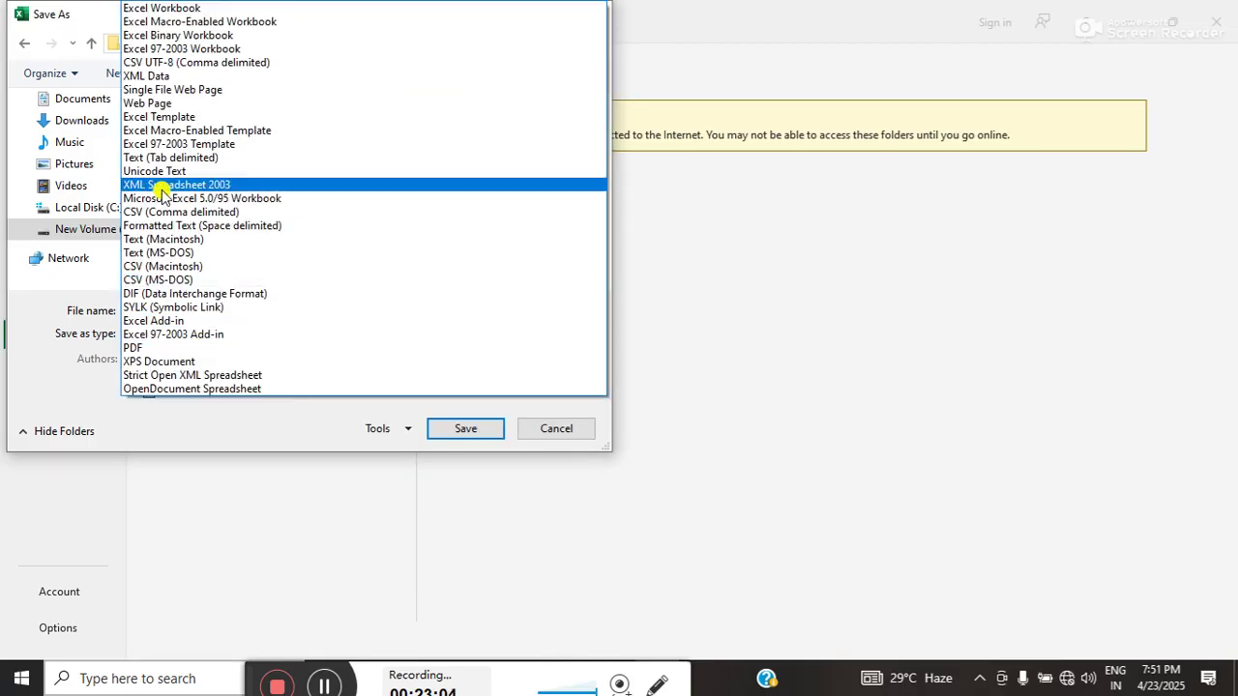
pyautogui.click(145, 348)
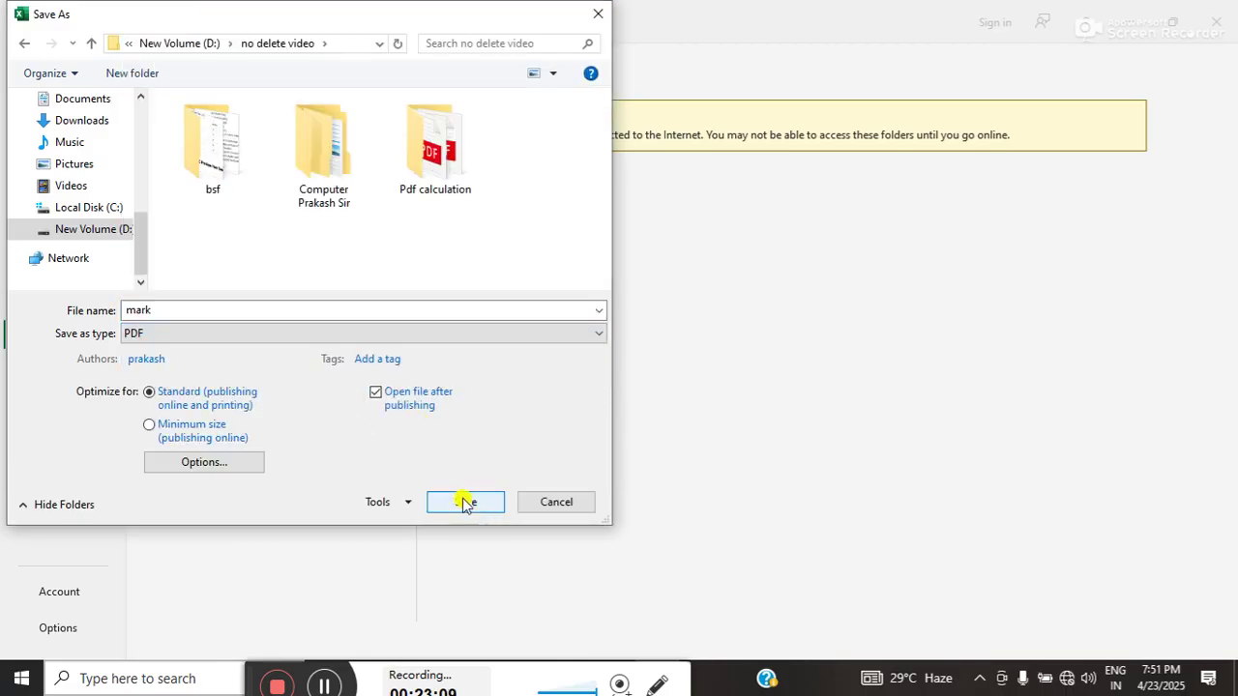
pyautogui.click(465, 502)
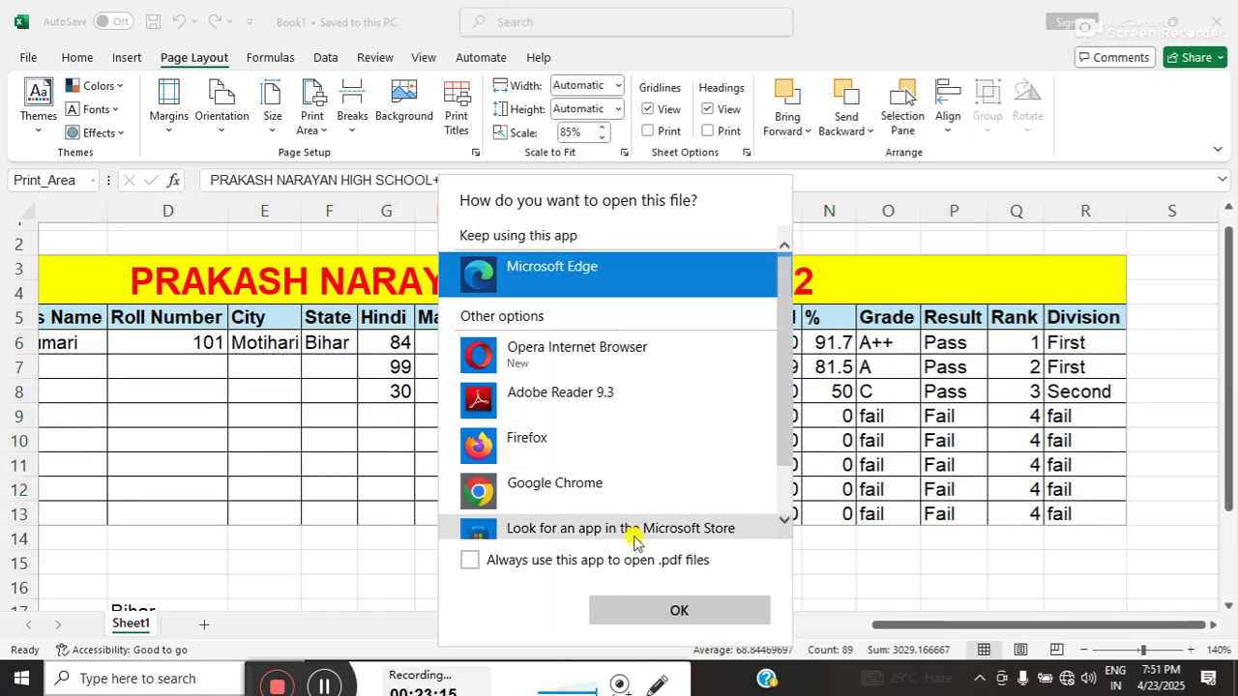
# - Open mark.pdf in Microsoft Edge, check it in full screen, then close Edge
pyautogui.click(661, 613)
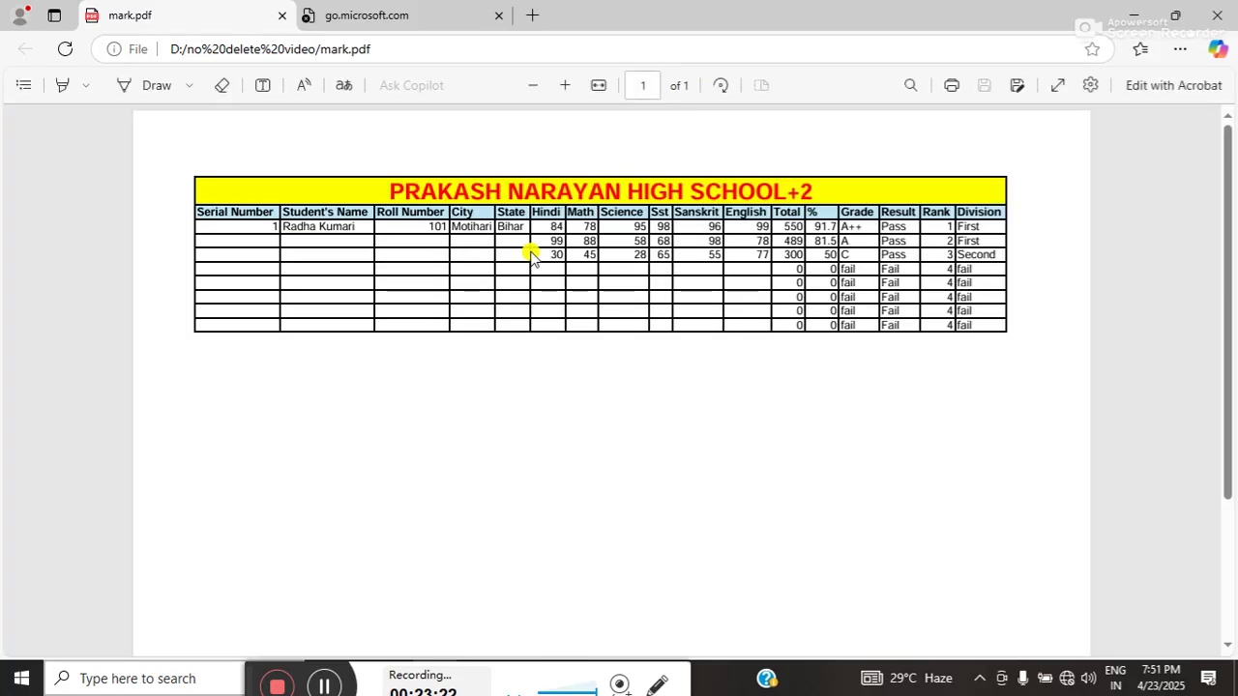
pyautogui.doubleClick(553, 225)
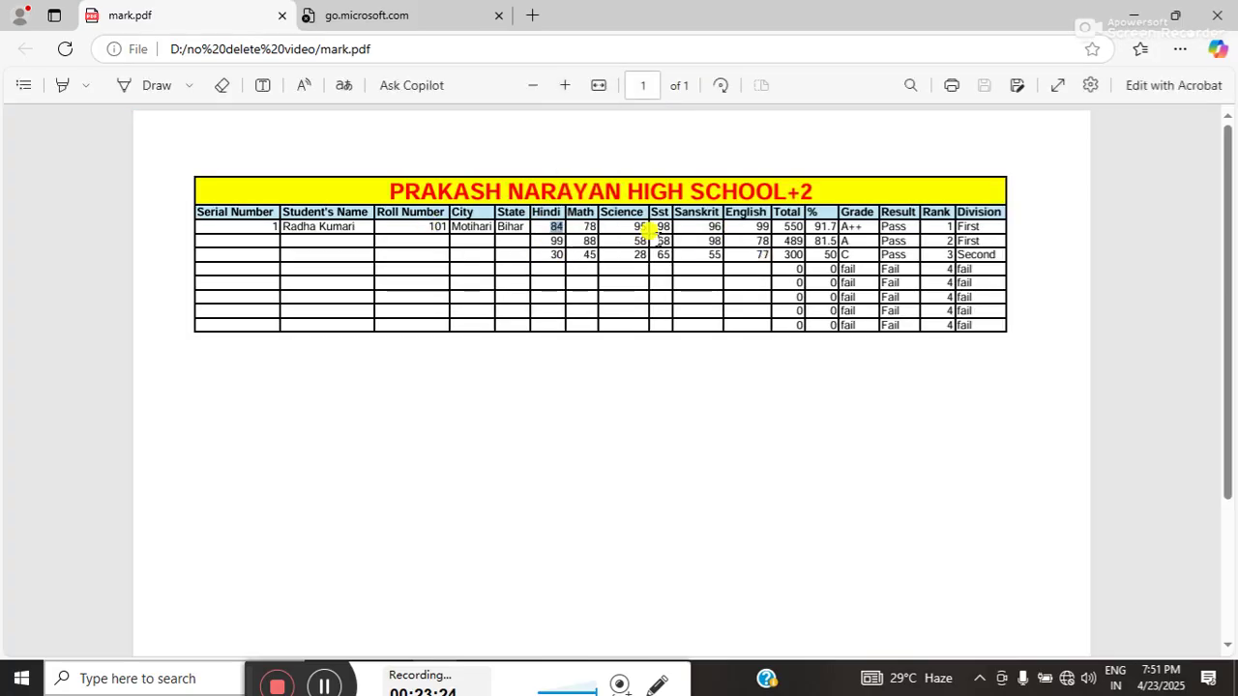
pyautogui.click(1052, 89)
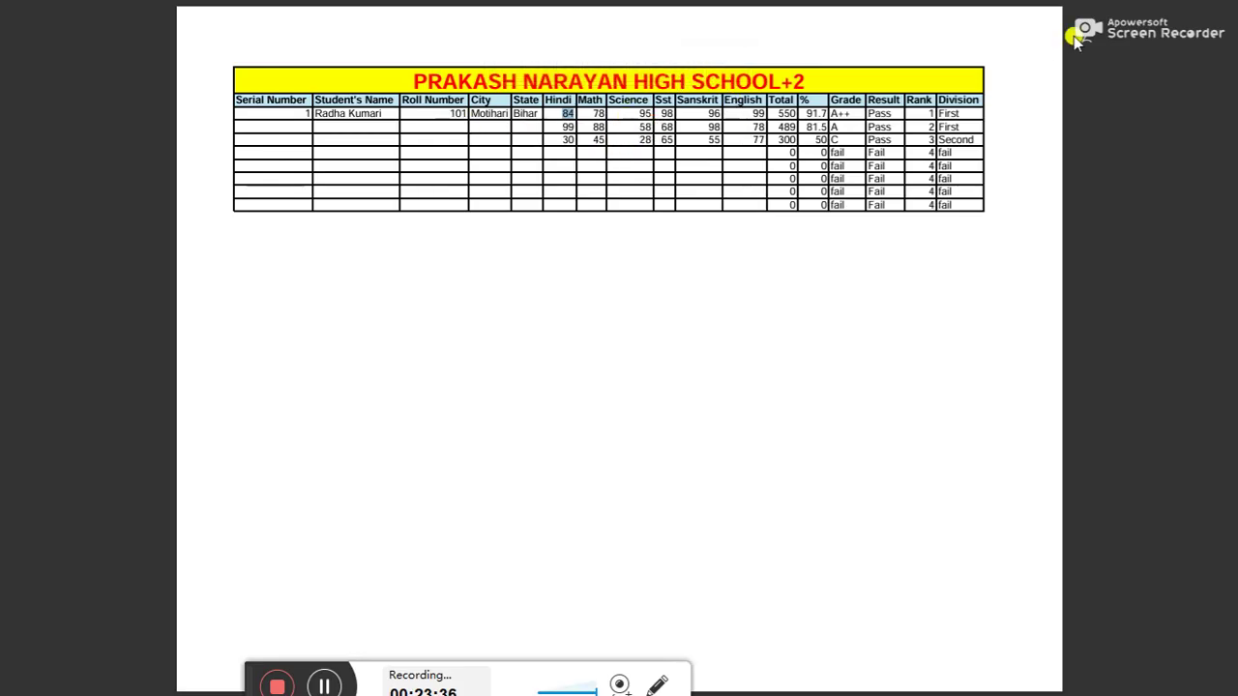
pyautogui.moveTo(928, 23)
pyautogui.click(619, 62)
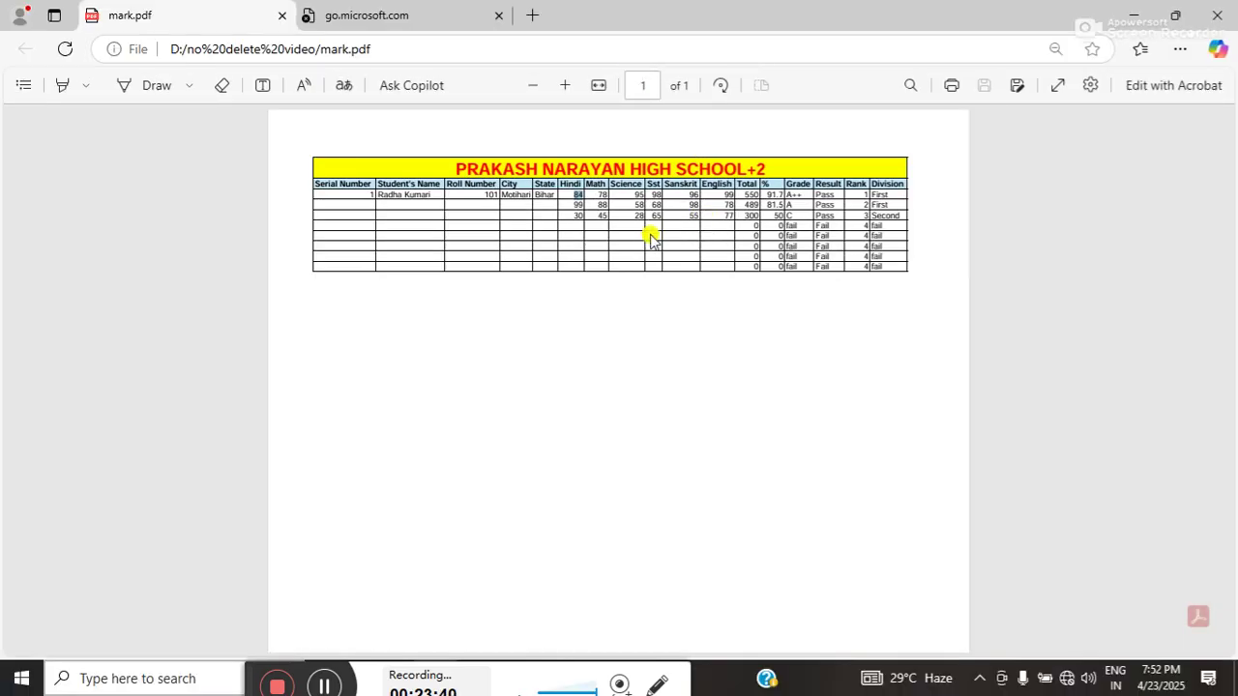
pyautogui.click(1206, 29)
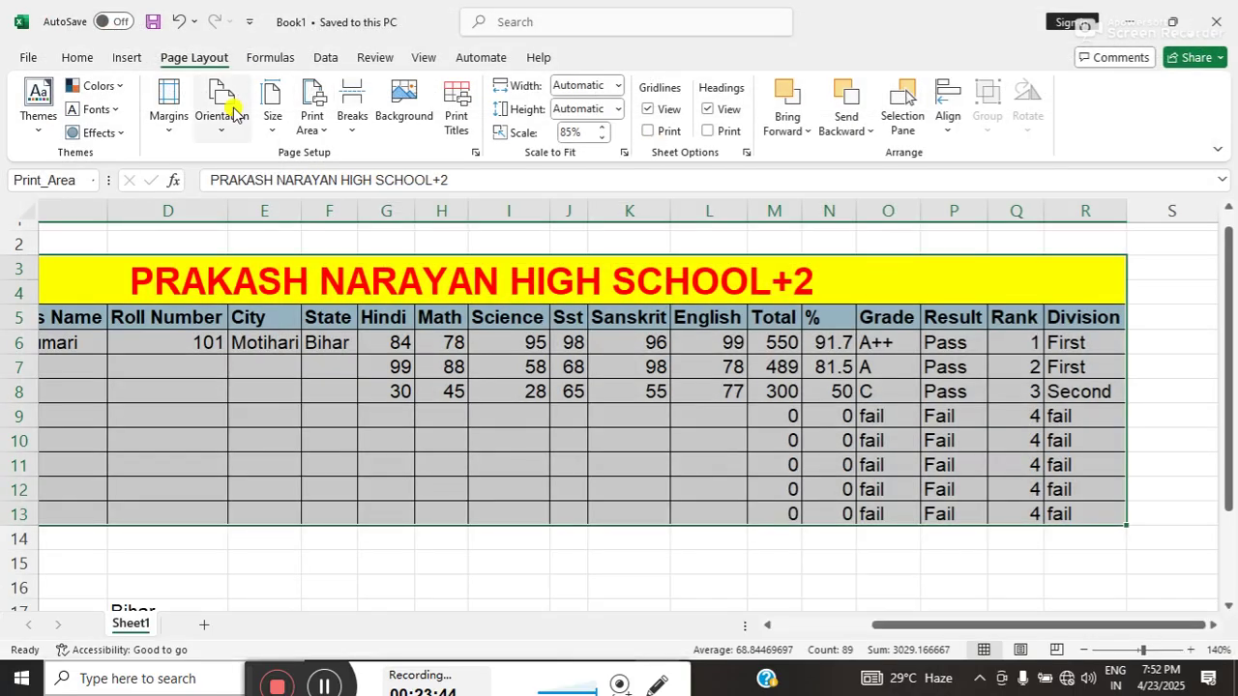
# - Save the workbook as Book1 in Documents as an Excel Workbook and close Excel
pyautogui.click(33, 56)
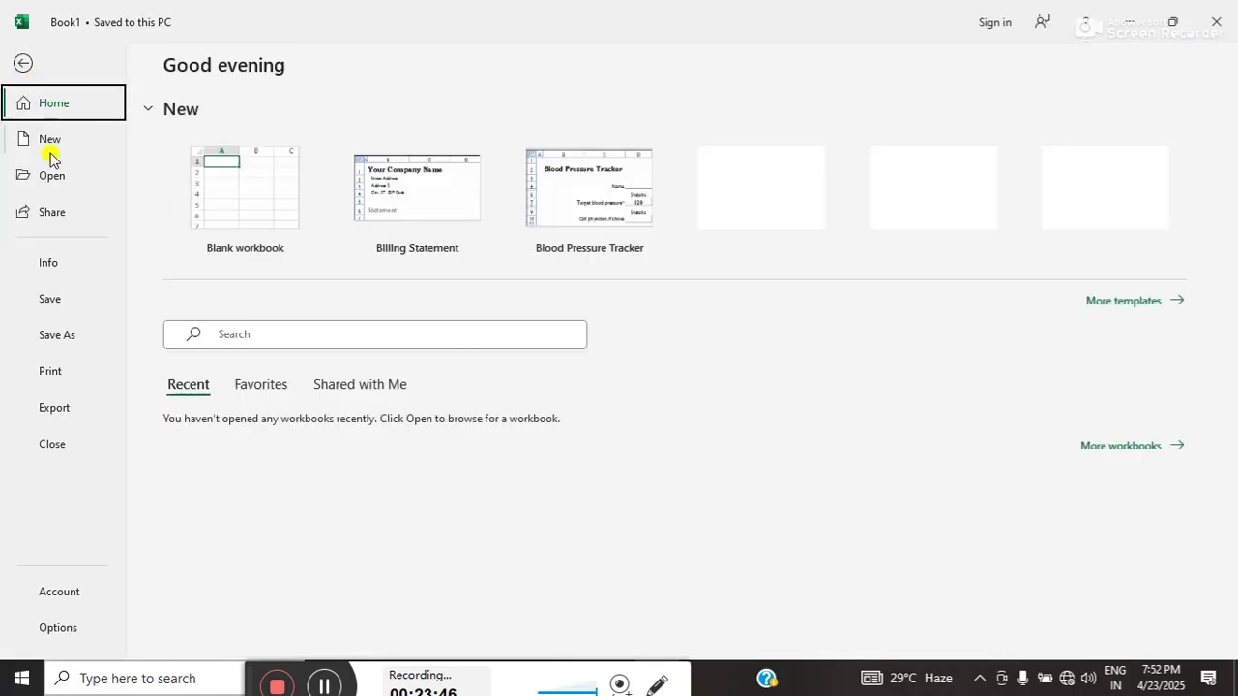
pyautogui.click(54, 299)
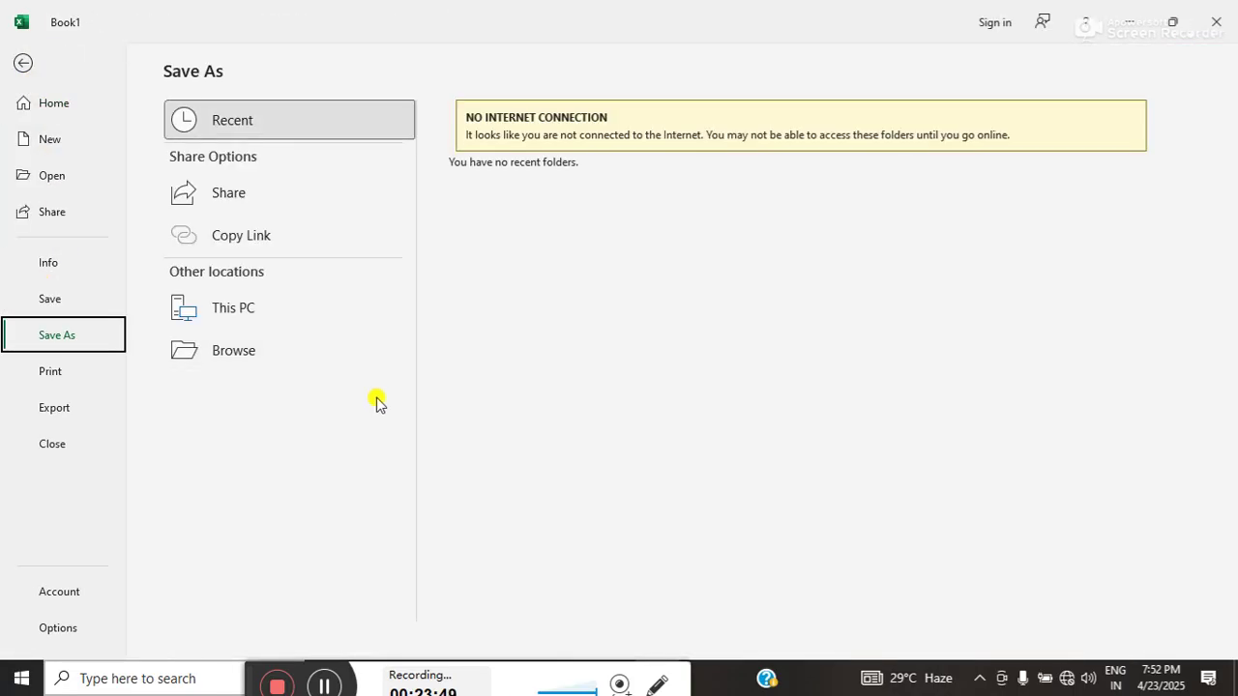
pyautogui.click(230, 347)
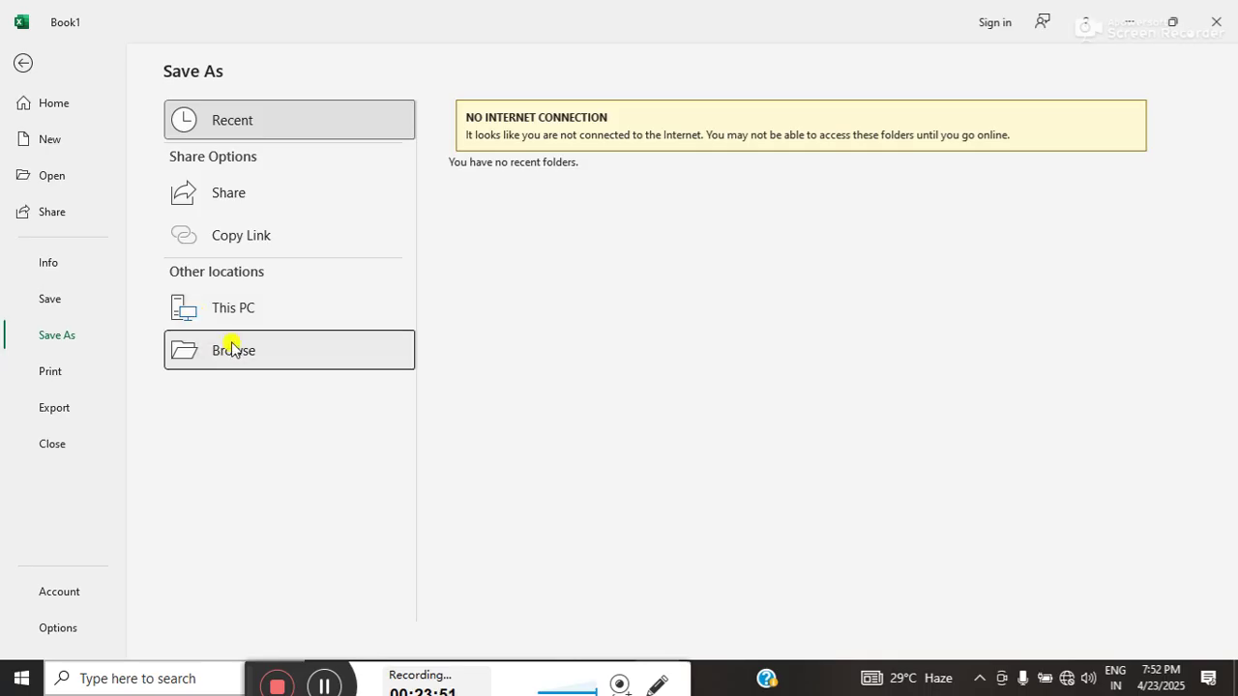
pyautogui.click(473, 431)
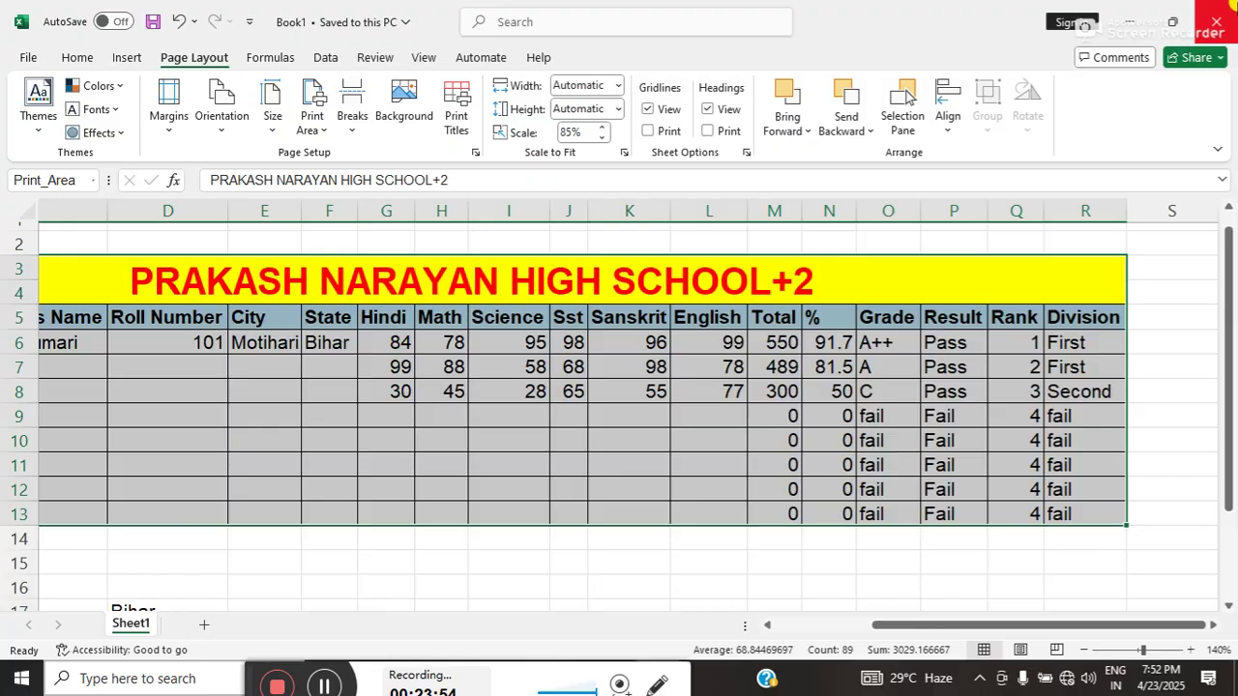
pyautogui.click(1220, 15)
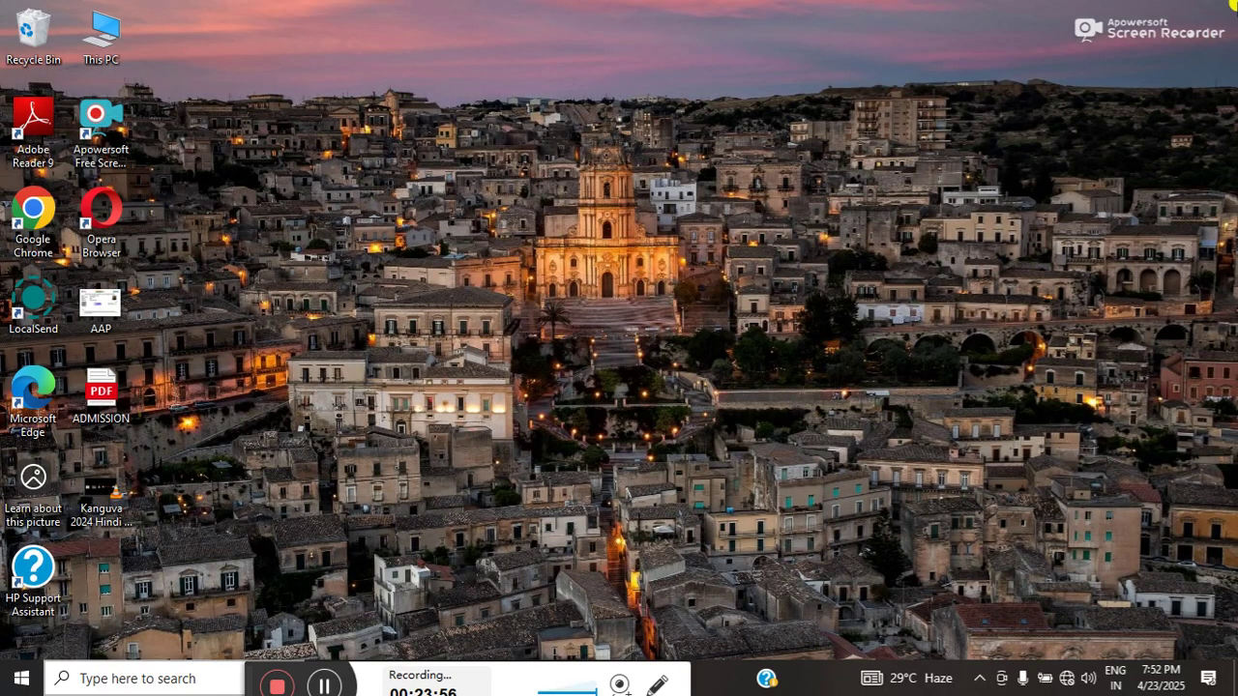